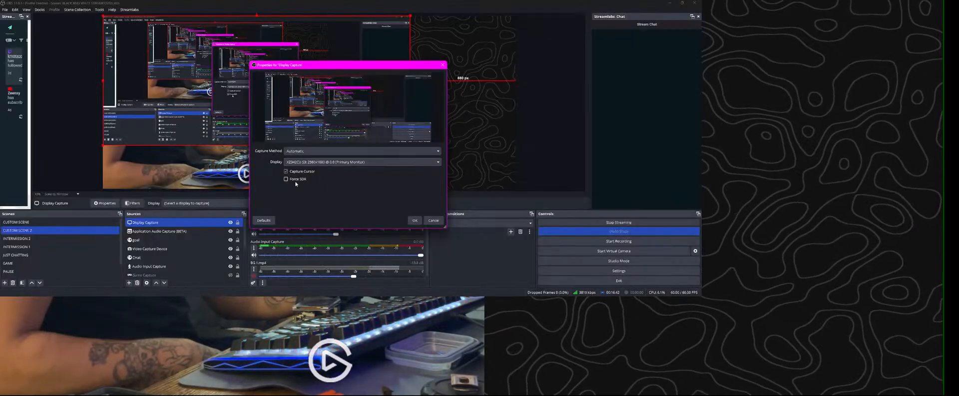
Step: Confirm the display capture's properties, move the capture below the welcome banner and enlarge it slightly
click(416, 221)
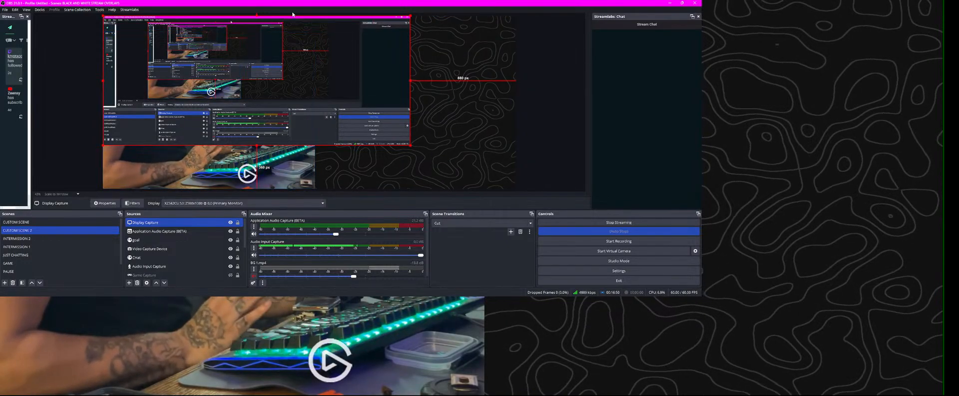
drag(248, 16, 456, 42)
drag(800, 230, 747, 209)
drag(828, 168, 191, 129)
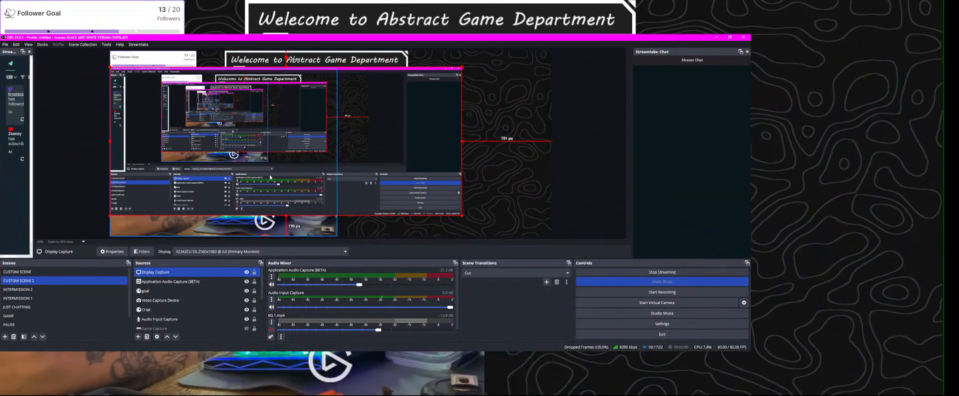
Step: Reorder the Video Capture Device to the front of the sources and slide the webcam image partly past the canvas's right edge
click(284, 230)
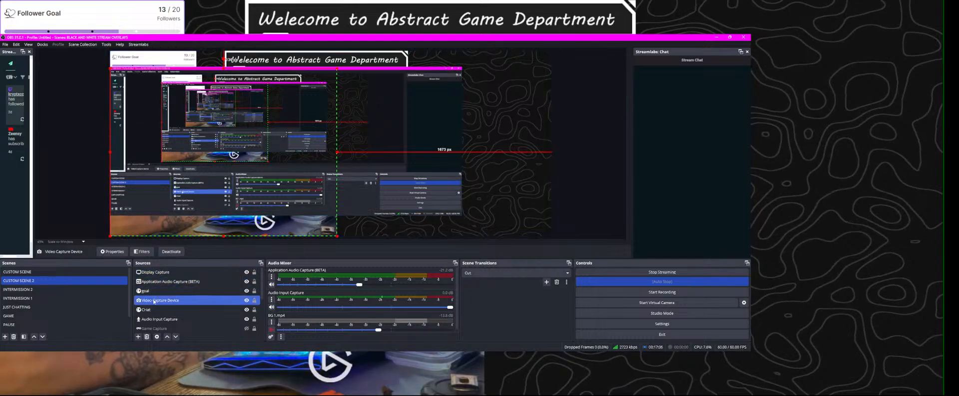
drag(154, 303, 154, 272)
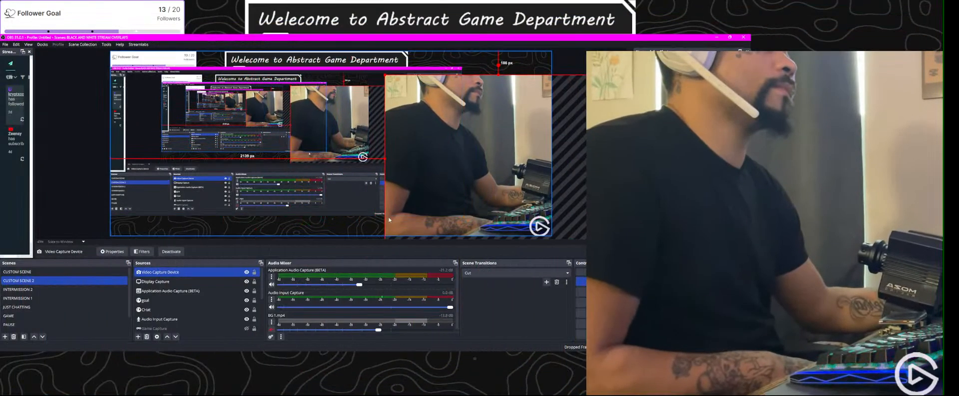
drag(504, 192, 647, 199)
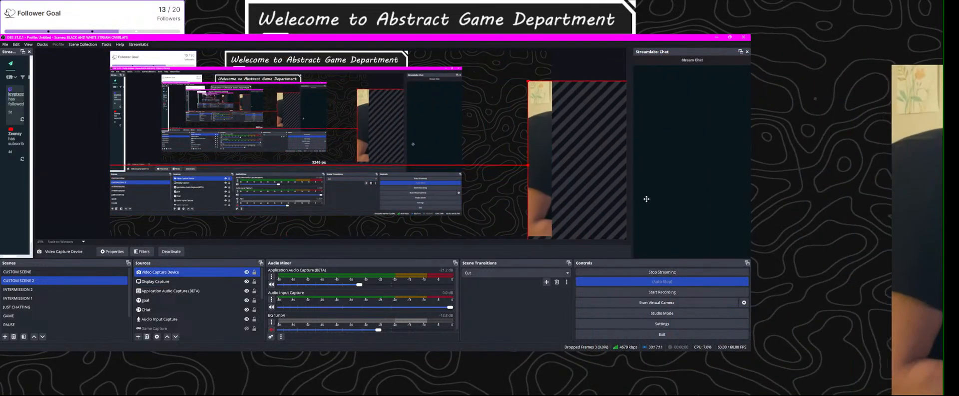
Step: Enlarge the display capture on the canvas and position it directly below the welcome banner, against the left edge
click(460, 215)
drag(462, 216, 696, 275)
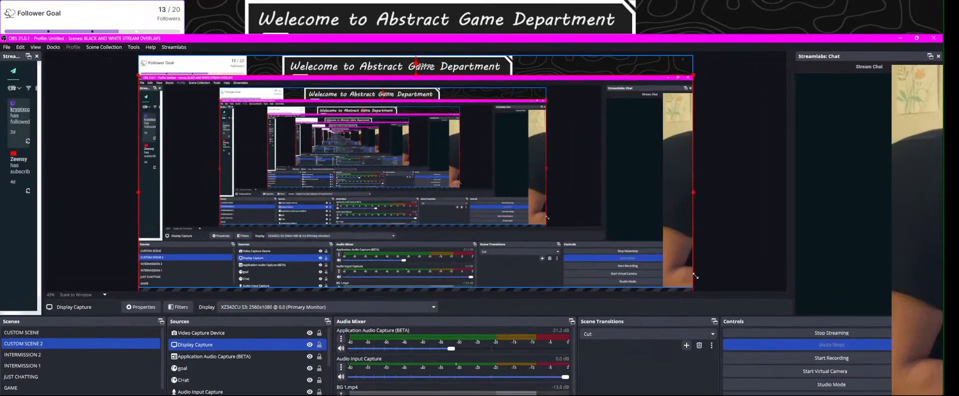
drag(529, 241, 531, 186)
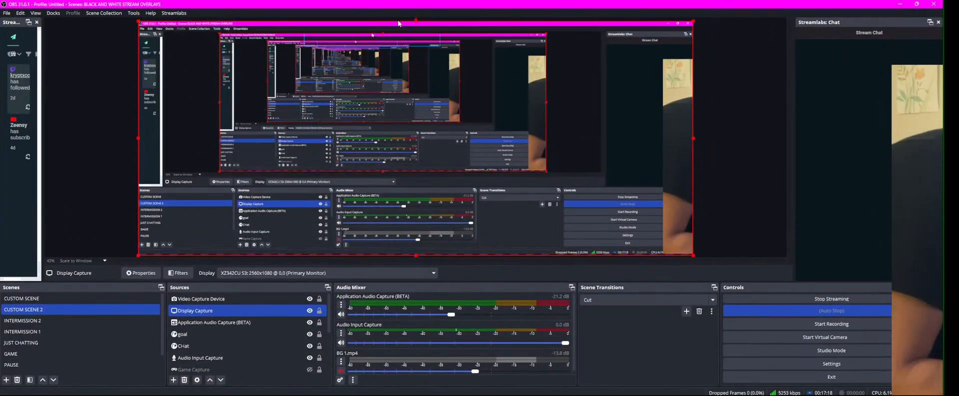
drag(416, 21, 376, 78)
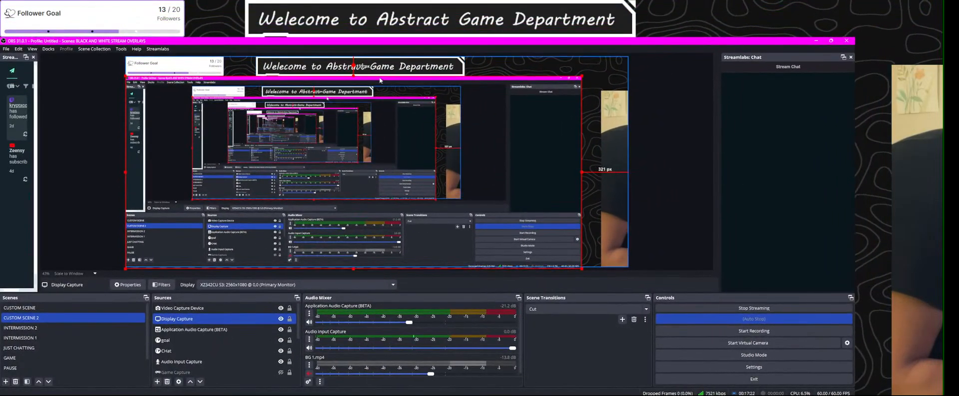
Step: Set the bounding box size of the BG 1.mp4 background to 1920 × 1080 px in its transform settings
click(618, 148)
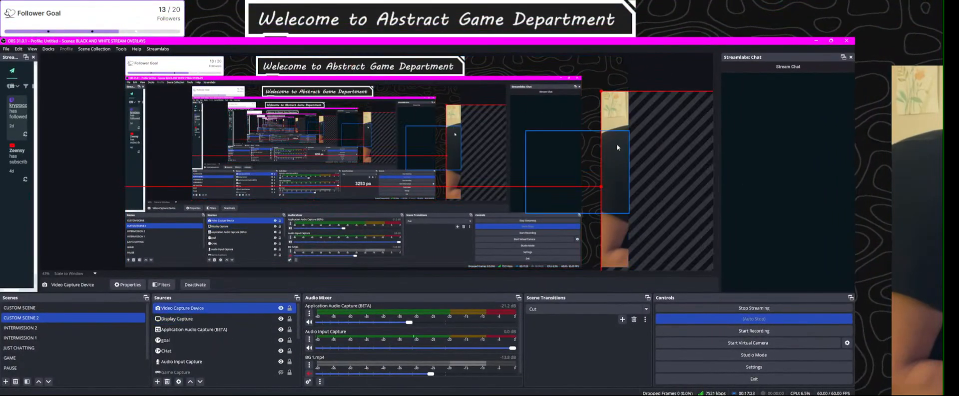
click(613, 212)
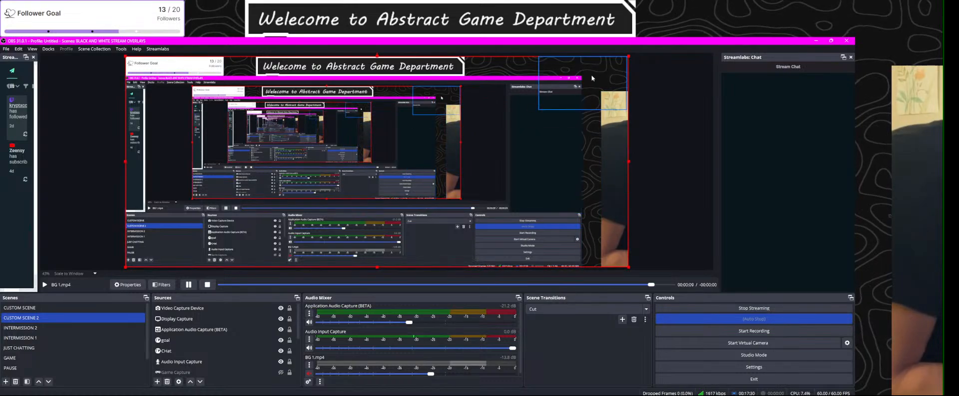
right_click(510, 192)
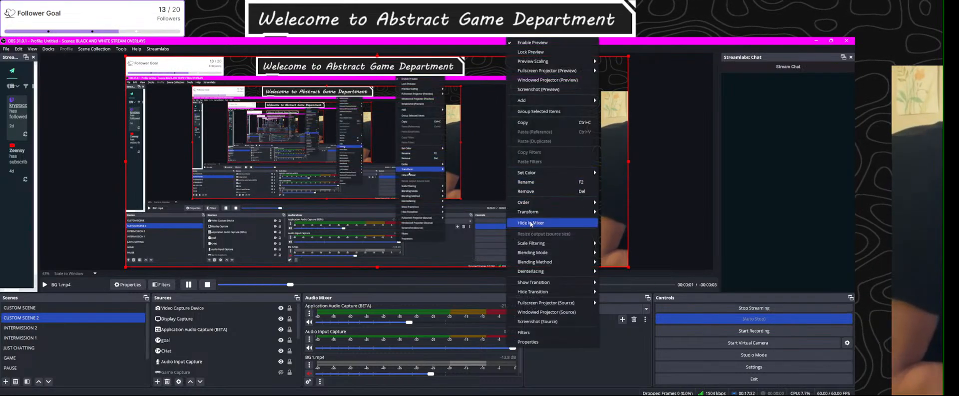
mouse_move(574, 211)
click(638, 211)
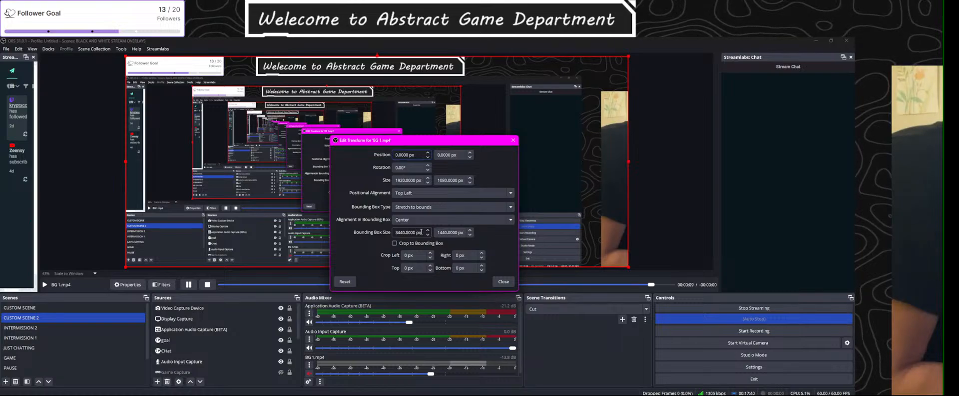
drag(408, 232, 359, 229)
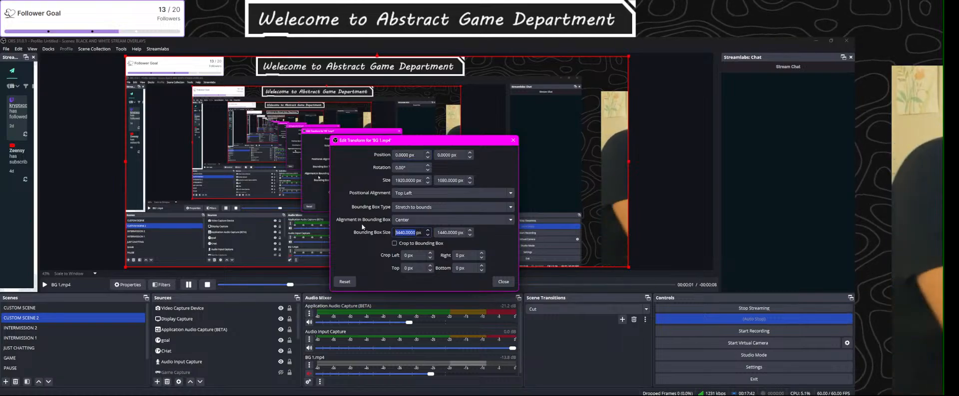
text(1920)
click(461, 232)
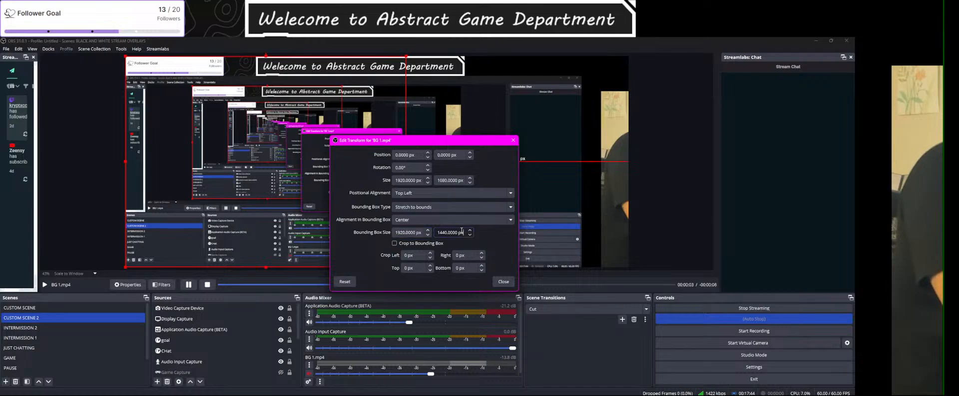
drag(448, 231, 398, 231)
text(1)
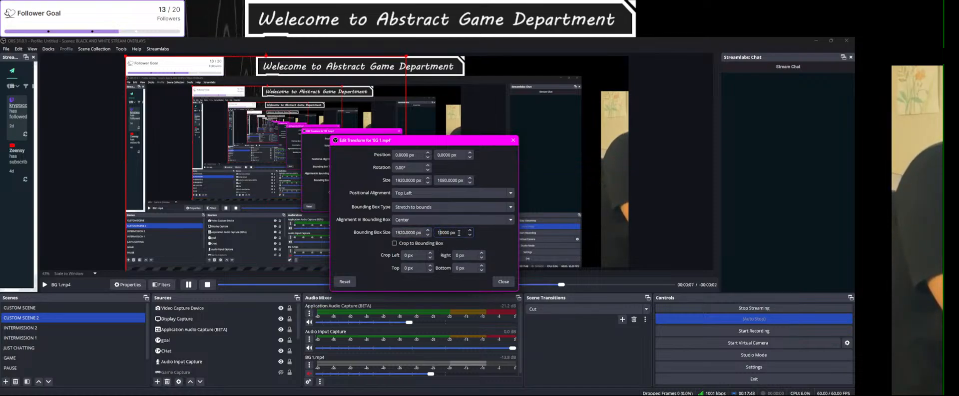
text(1080)
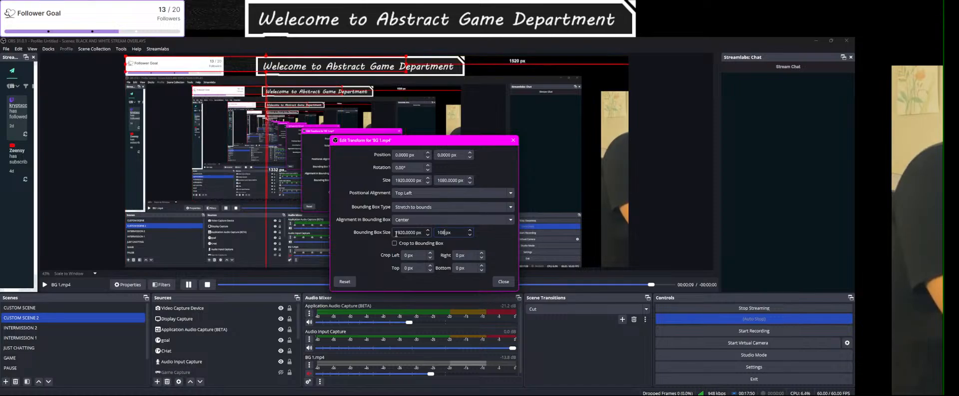
key(Return)
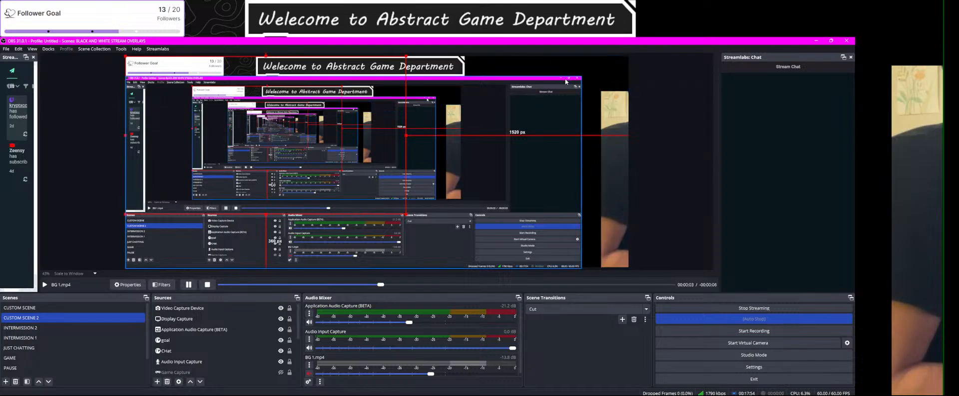
Step: Try a smaller display capture in the canvas's lower-left area, and undo it together with the background's bounding box change
click(581, 80)
drag(354, 76, 213, 203)
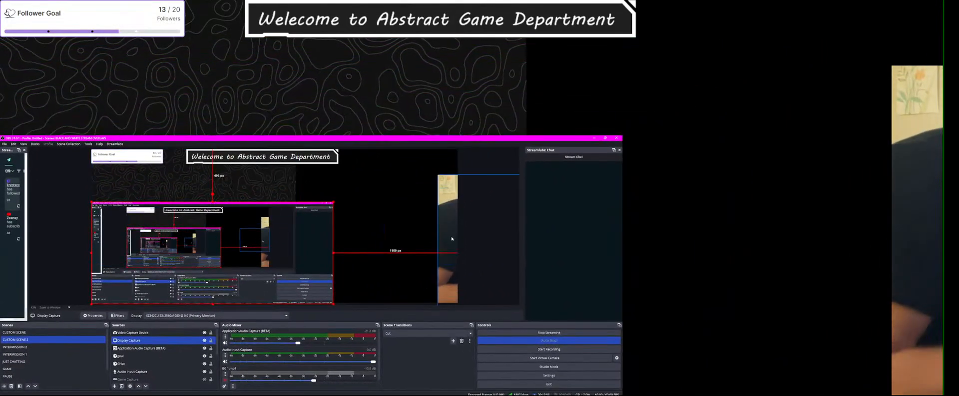
key(ctrl+z)
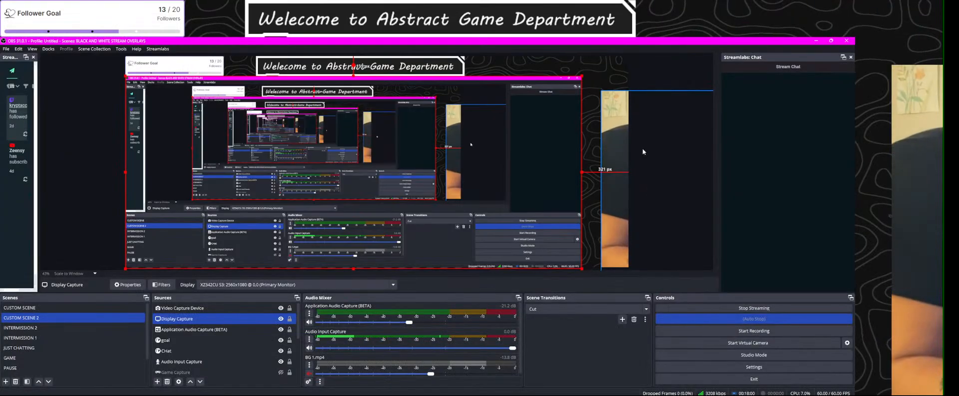
Step: Shrink the display capture and center it horizontally below the banner, and place the webcam at the canvas's left edge beneath the follower goal
click(497, 122)
drag(582, 76, 280, 174)
drag(246, 199, 442, 95)
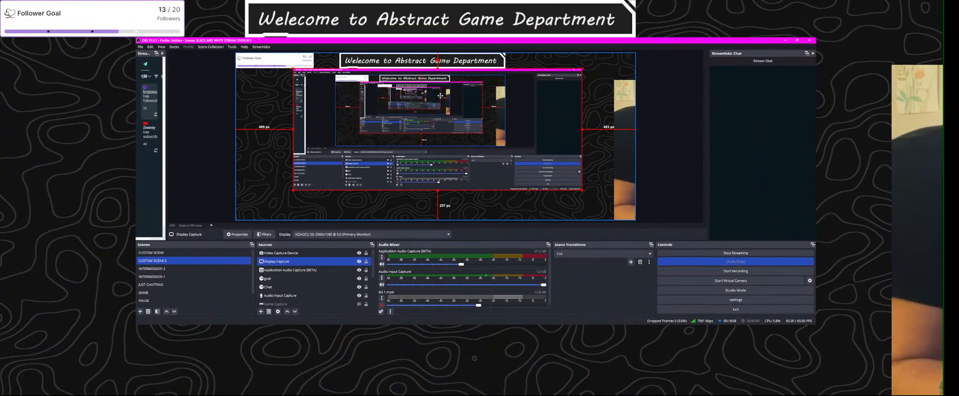
click(623, 114)
drag(626, 206, 194, 193)
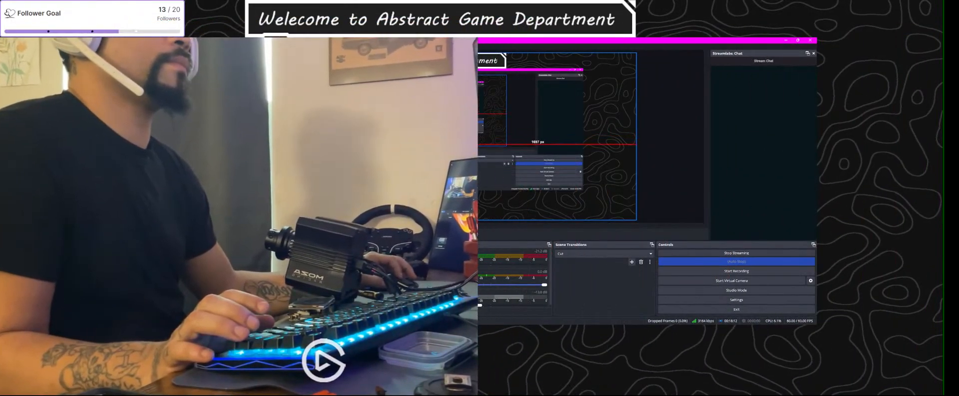
Step: Edit the display capture's transform to make it narrower and align it with the canvas's right edge
right_click(510, 158)
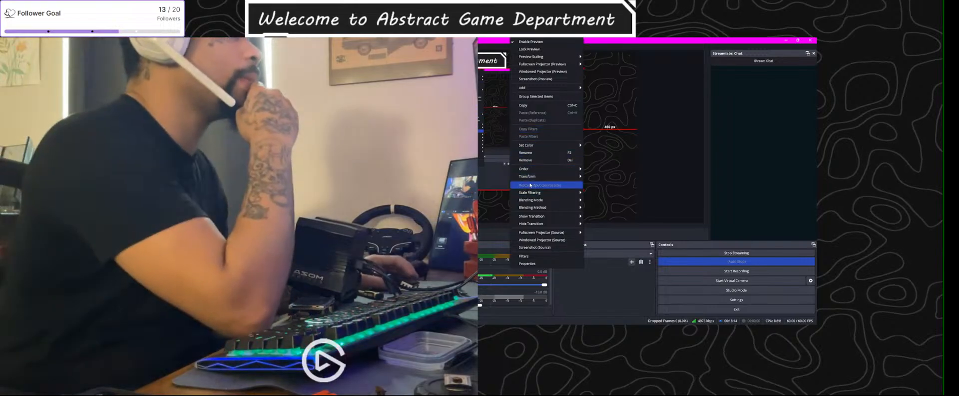
mouse_move(544, 177)
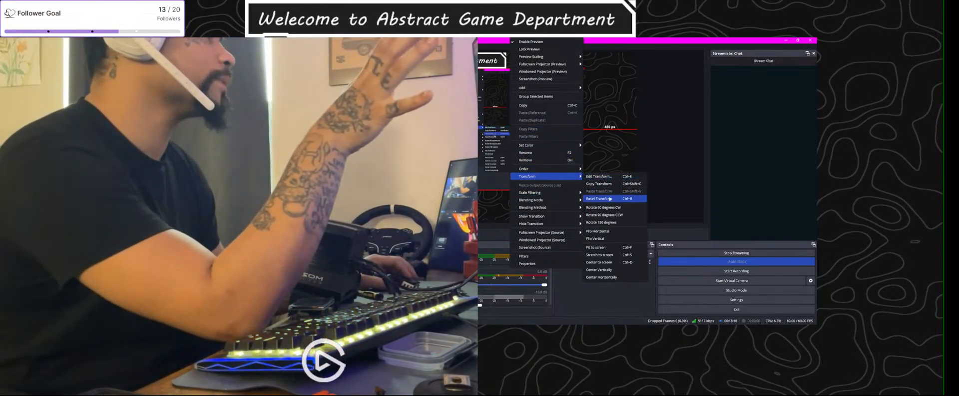
click(599, 176)
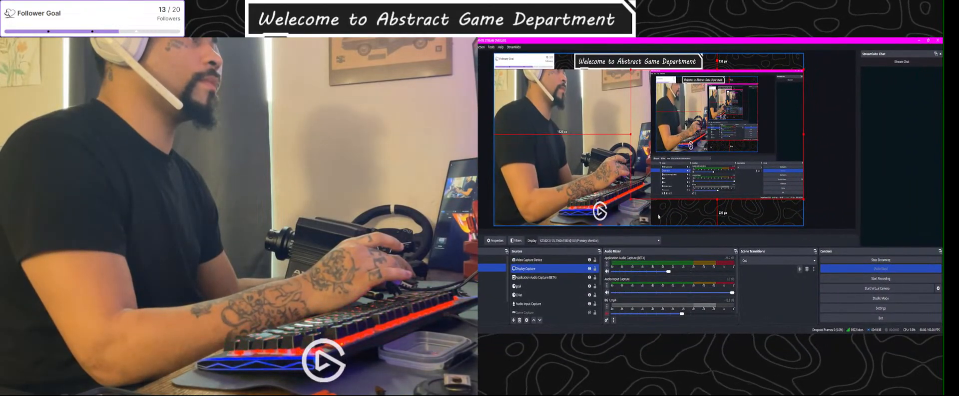
Step: Shrink the webcam to about a quarter of the canvas width beneath the follower goal, and widen the display capture to fill the space beside it
click(649, 221)
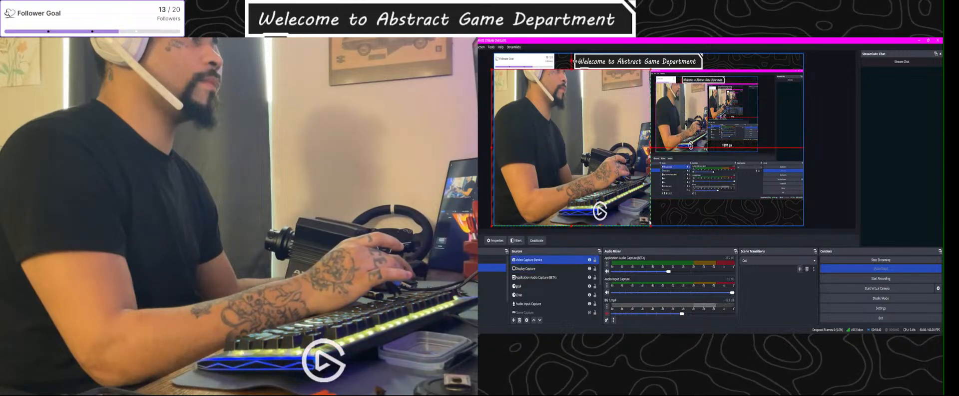
drag(650, 227, 550, 145)
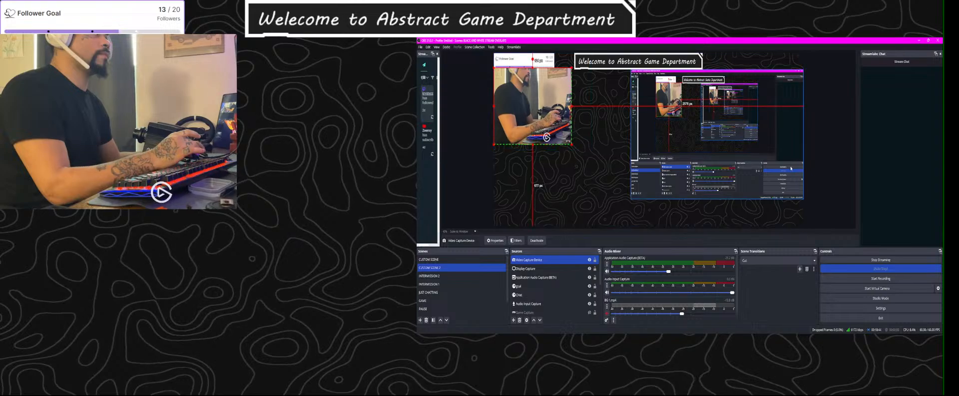
drag(722, 68, 483, 58)
drag(489, 160, 641, 195)
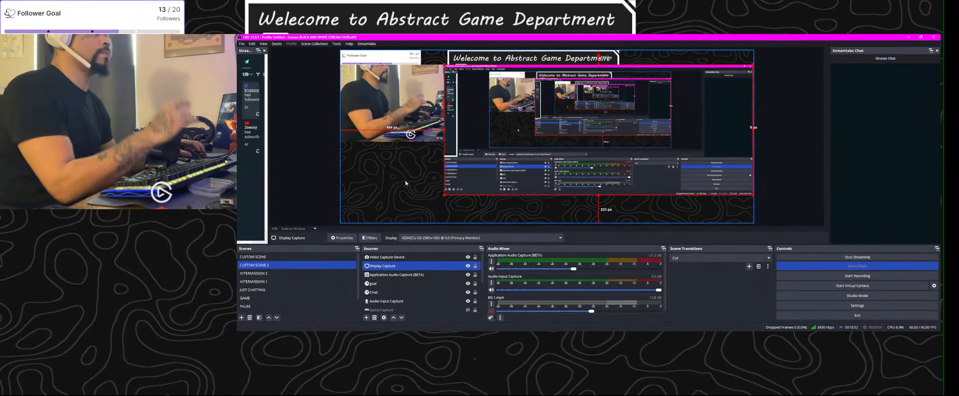
Step: Lower the display capture clear of the welcome banner, and enlarge the webcam slightly to meet its left edge
click(623, 206)
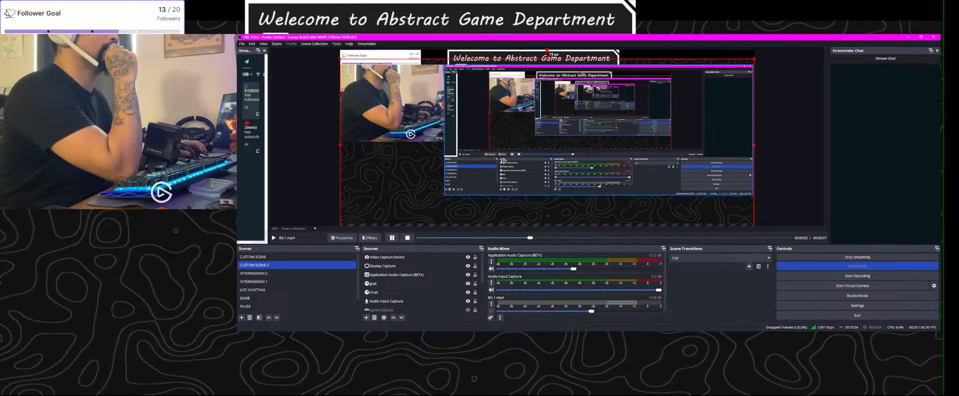
click(558, 169)
drag(557, 168, 560, 214)
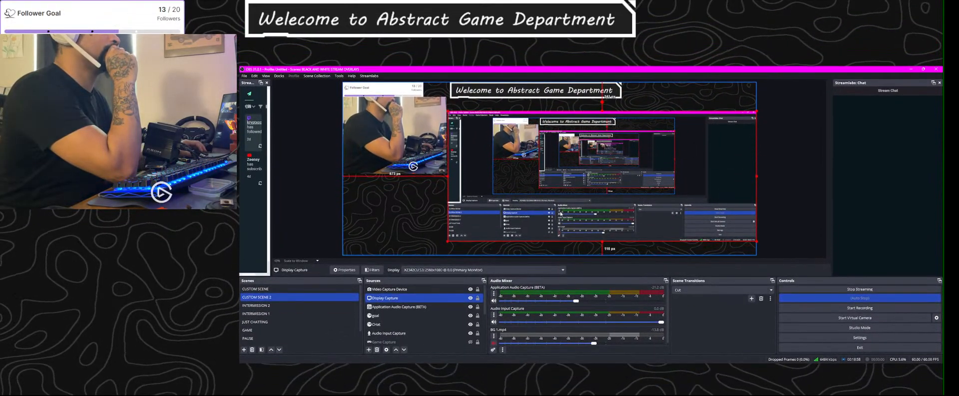
click(437, 173)
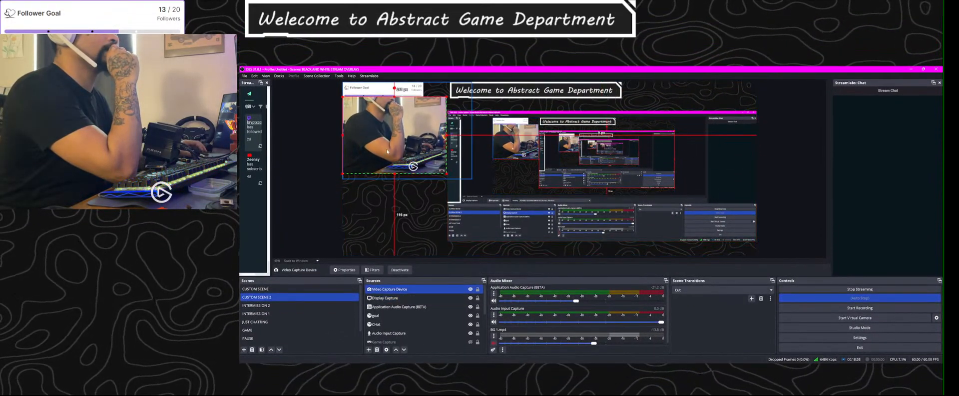
drag(446, 173, 448, 175)
click(400, 215)
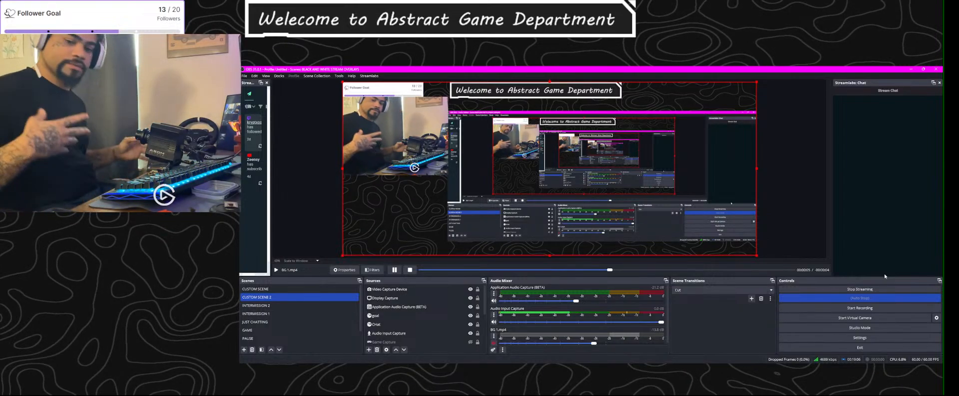
Step: Minimize OBS, open YouTube in a new browser tab and move that tab out of the captured browser window
click(911, 69)
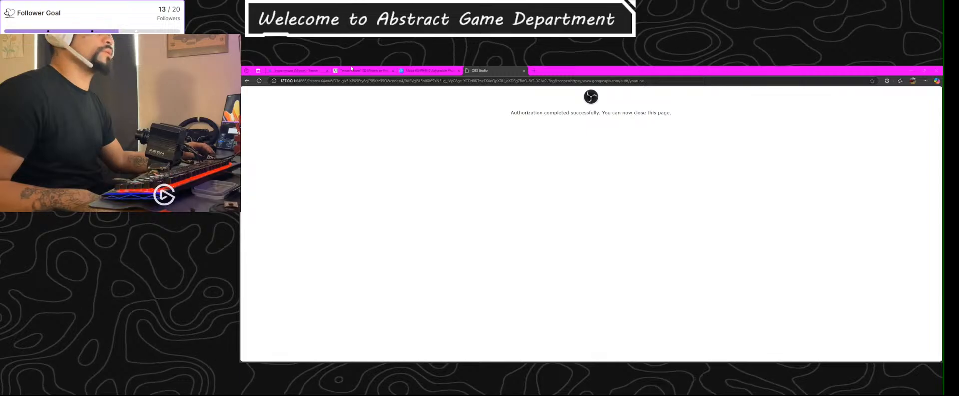
click(533, 71)
click(496, 157)
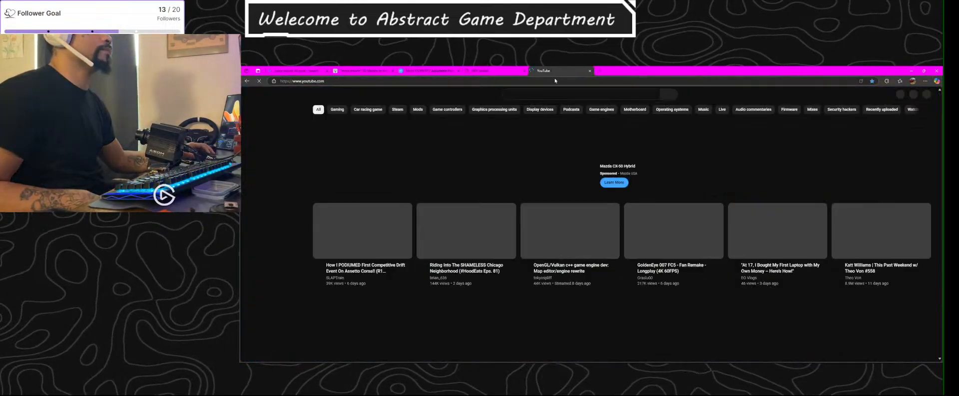
drag(552, 73, 549, 110)
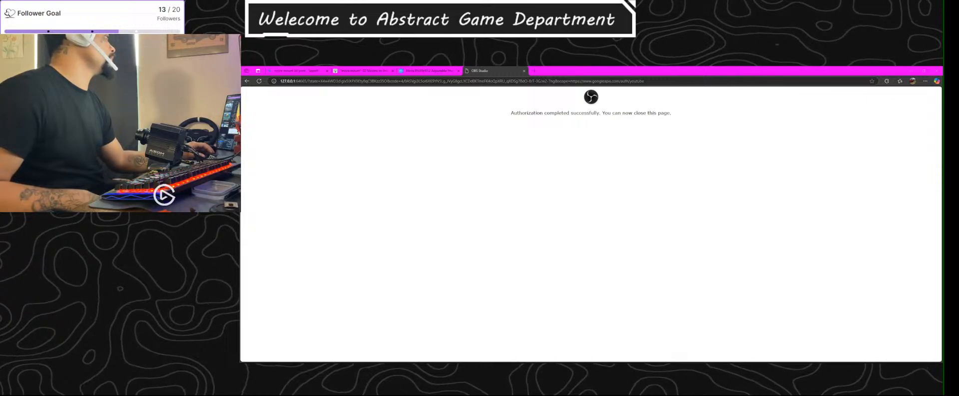
drag(958, 165, 958, 247)
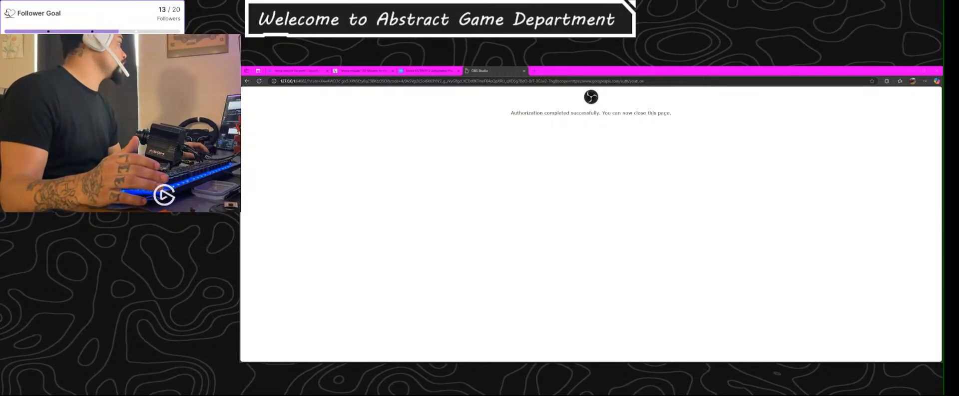
Step: Browse the Yeggi search results for "moza mount" to look over the available 3D-printable mounts
click(745, 237)
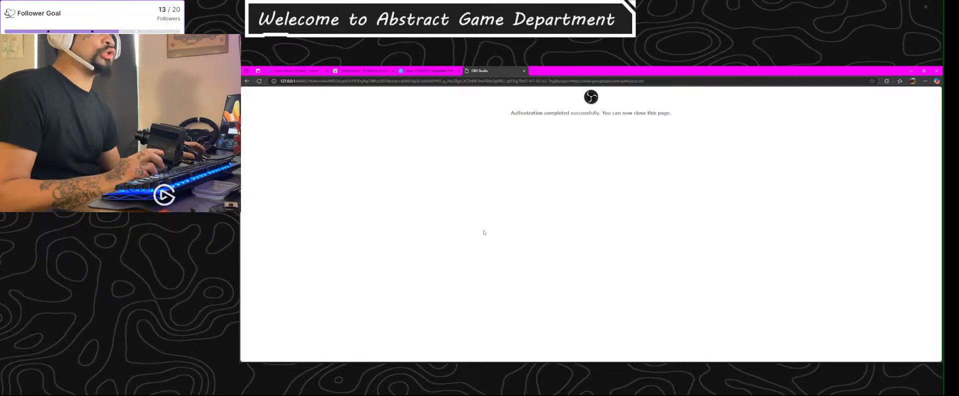
click(353, 71)
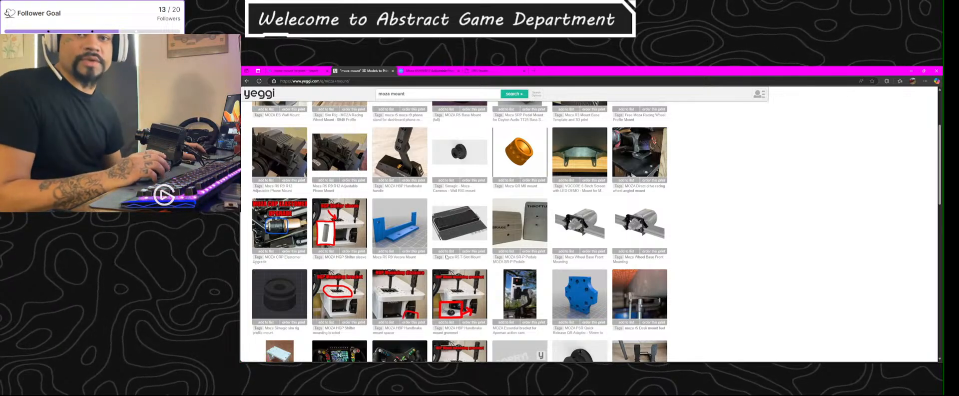
scroll(424, 245, down, 3)
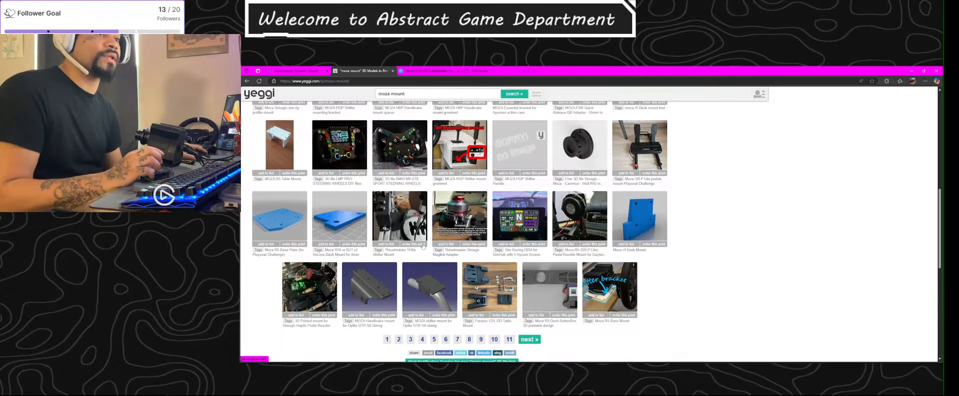
scroll(424, 245, down, 1)
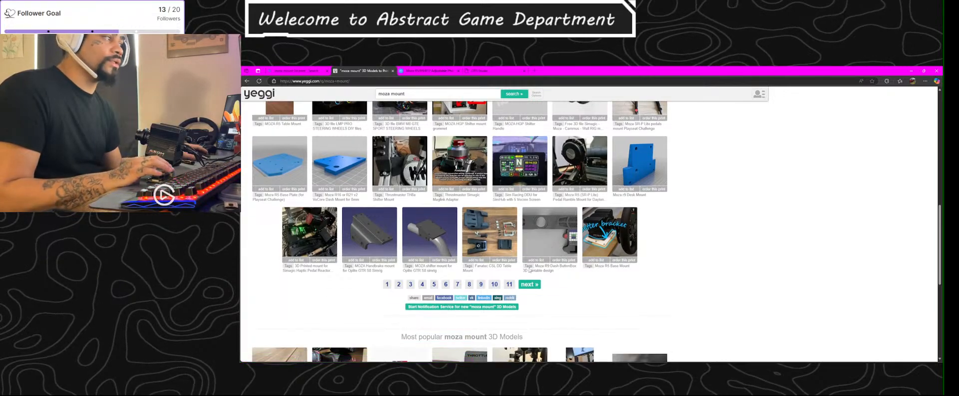
scroll(530, 270, up, 5)
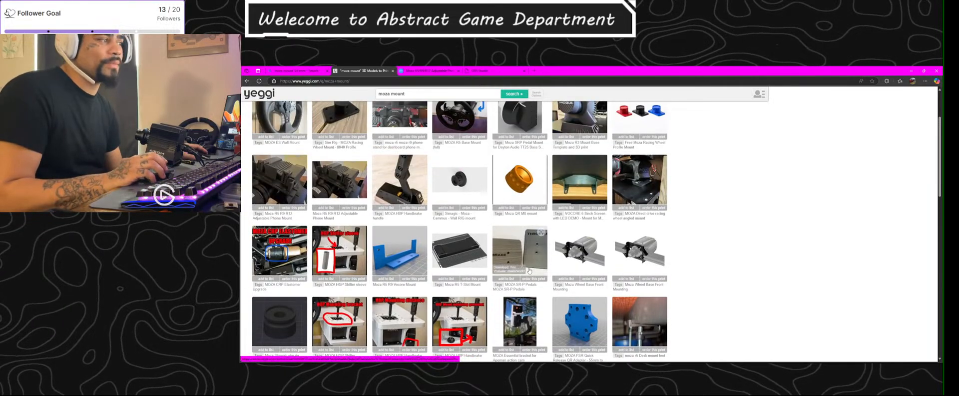
scroll(529, 270, up, 2)
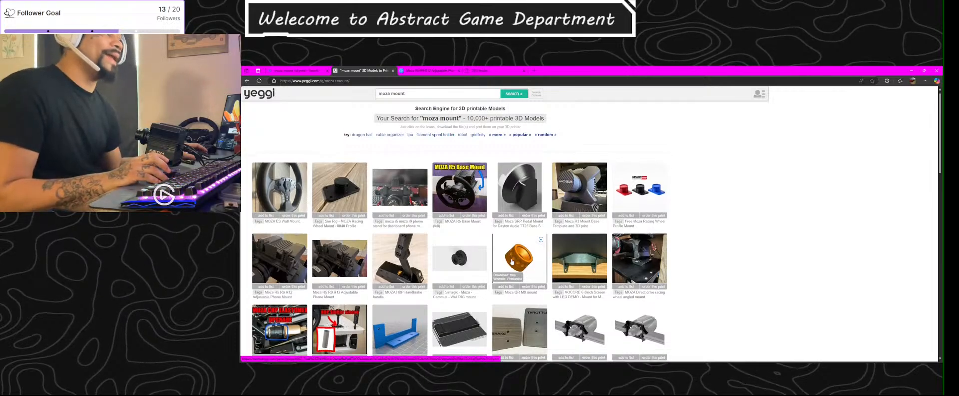
scroll(512, 261, down, 2)
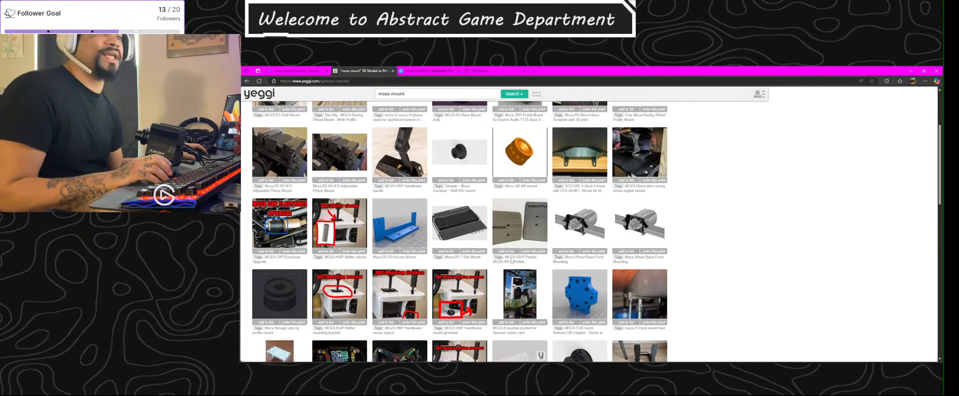
scroll(500, 262, up, 2)
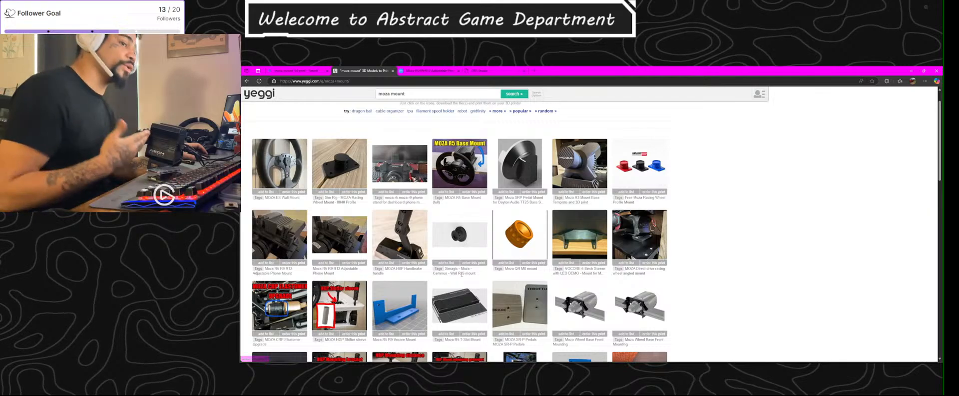
scroll(458, 277, down, 1)
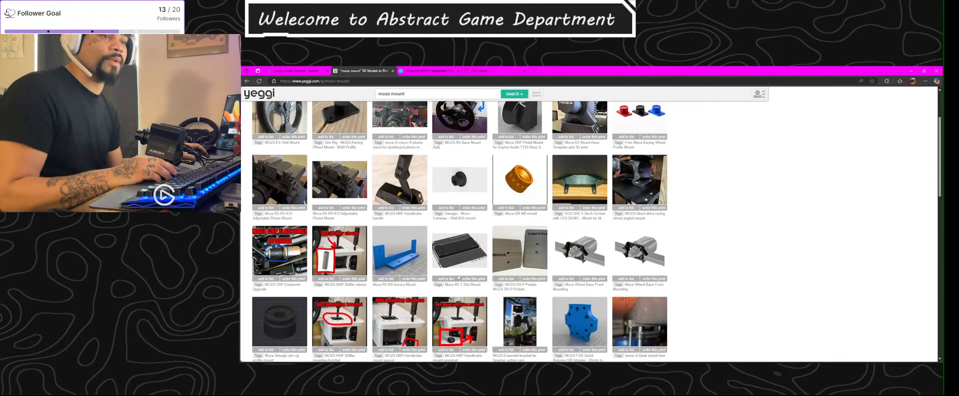
scroll(458, 249, up, 2)
click(421, 94)
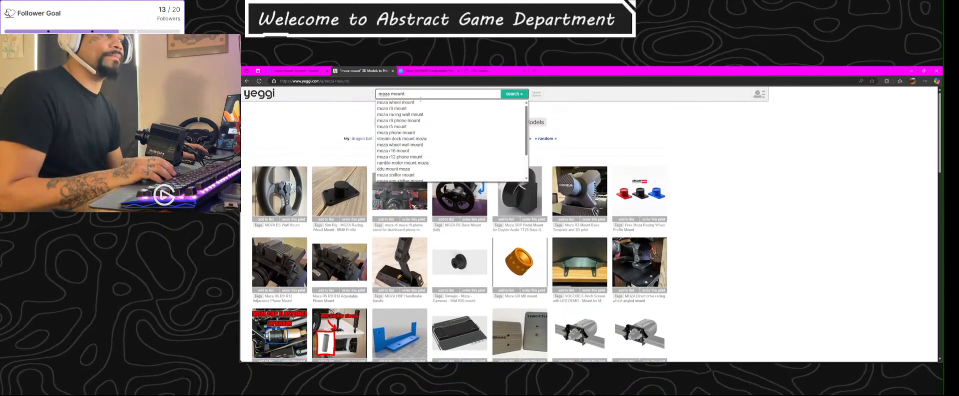
click(798, 316)
scroll(691, 312, down, 3)
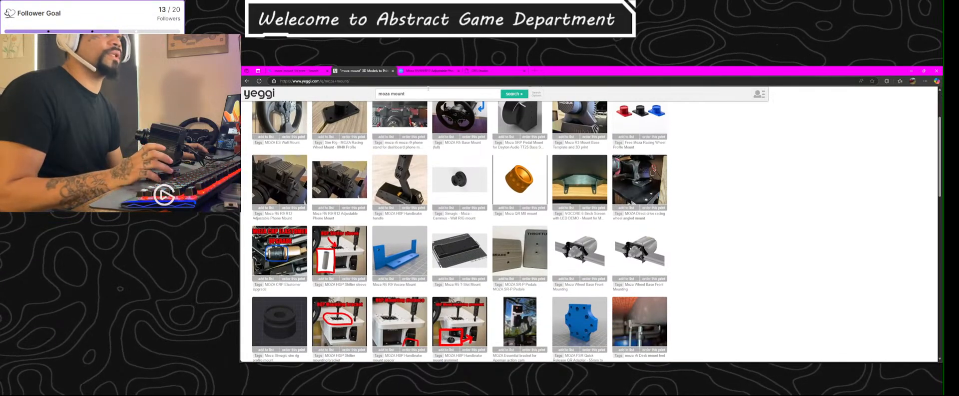
Step: Examine the photos and the hanger part preview of the Moza R5/R9/R12 Adjustable Phone Mount on Thingiverse
click(427, 70)
scroll(785, 248, up, 1)
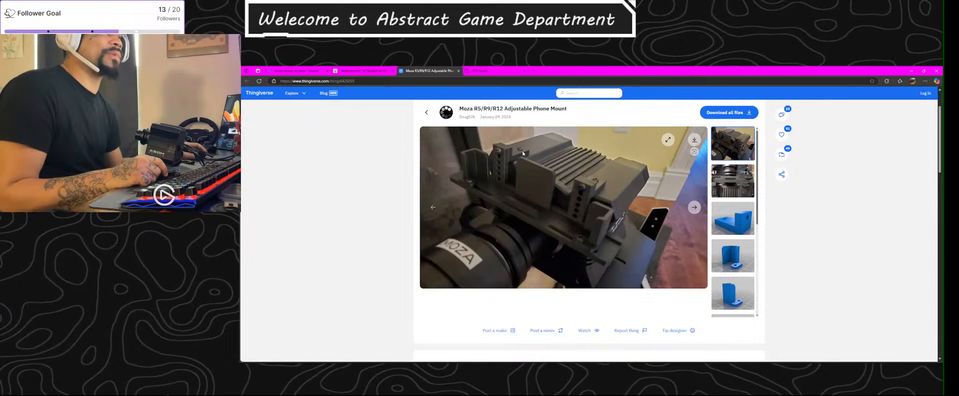
click(734, 218)
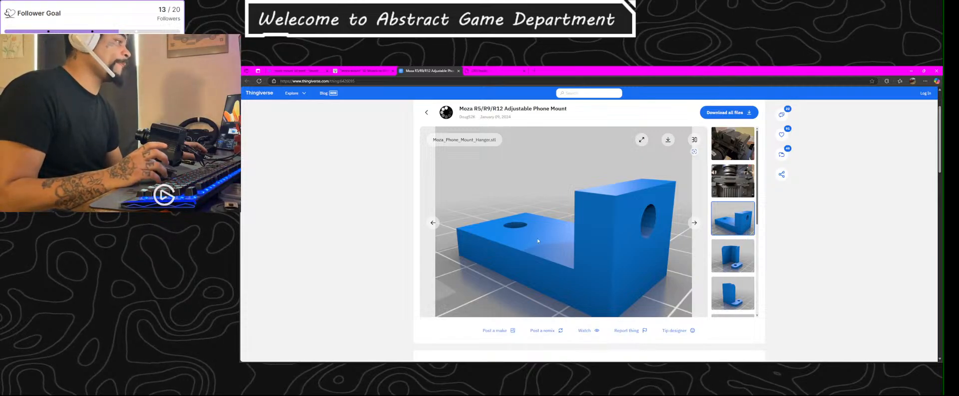
scroll(755, 237, down, 1)
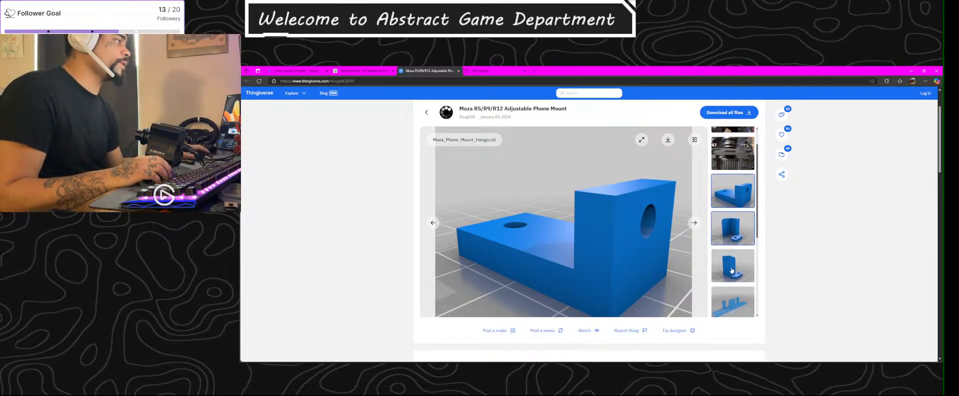
scroll(742, 185, up, 1)
click(745, 171)
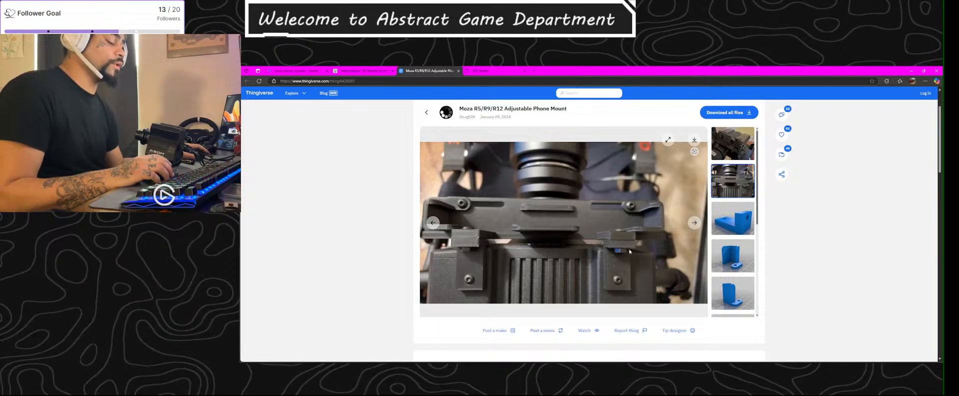
Step: Open the phone mount's file list and download Moza_Phone_Mount_Hanger.stl
scroll(699, 240, down, 4)
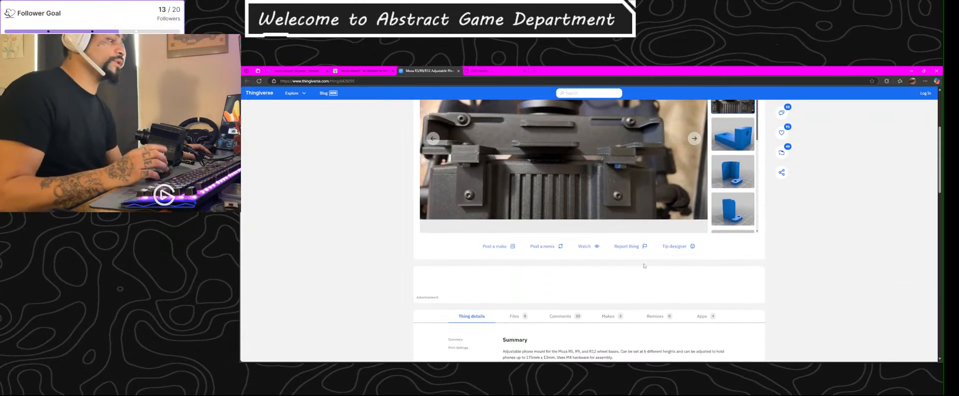
click(517, 264)
scroll(610, 265, down, 1)
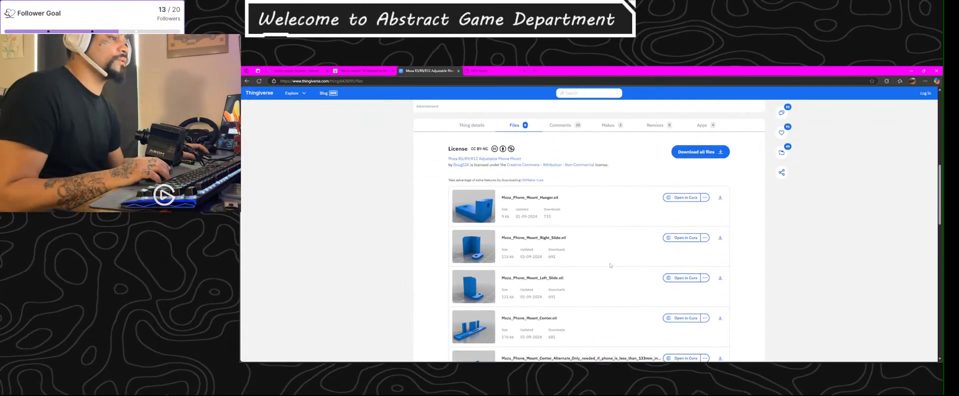
scroll(534, 202, down, 1)
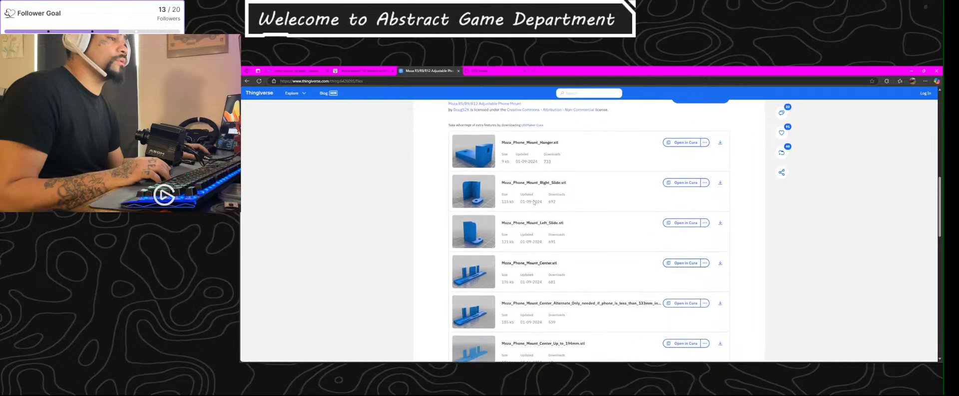
scroll(534, 201, up, 2)
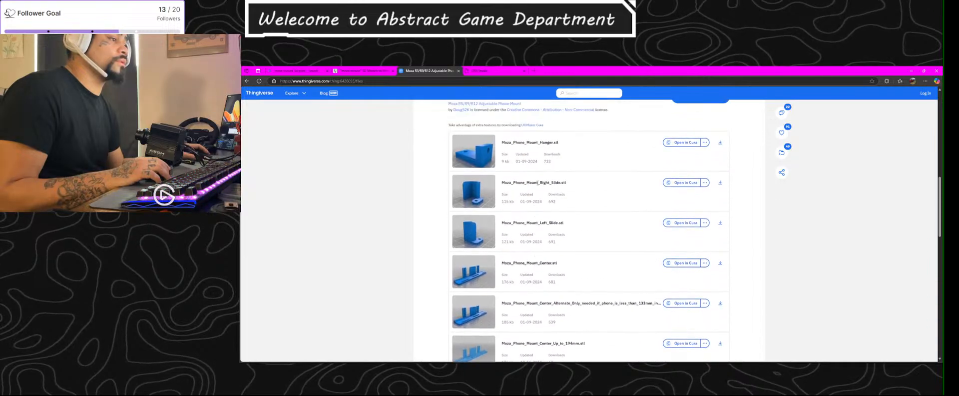
click(720, 253)
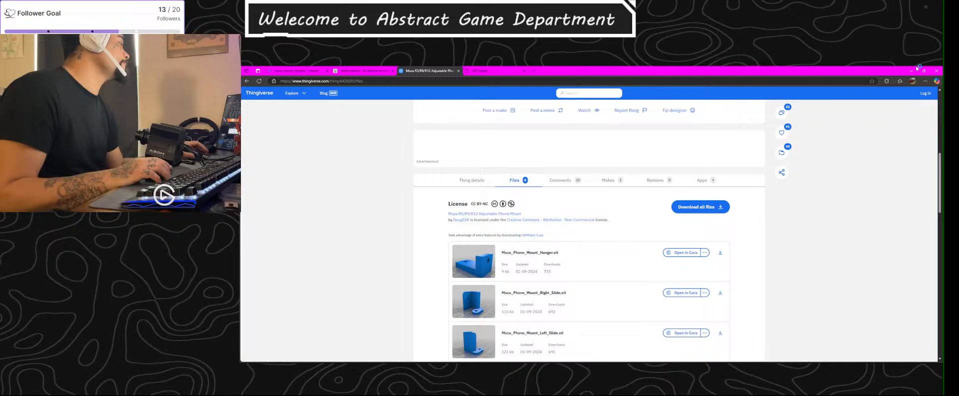
Step: Snap the browser to the left half of the captured display and move the OBS Studio authorization tab out of its window
drag(683, 68, 242, 150)
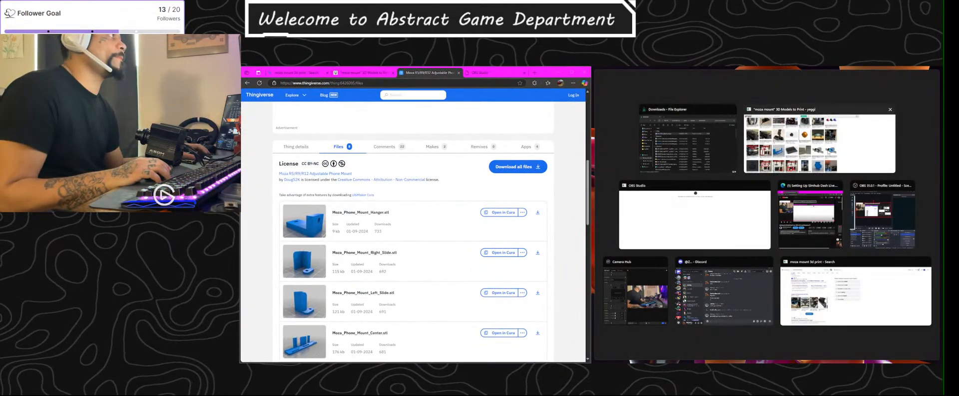
click(626, 69)
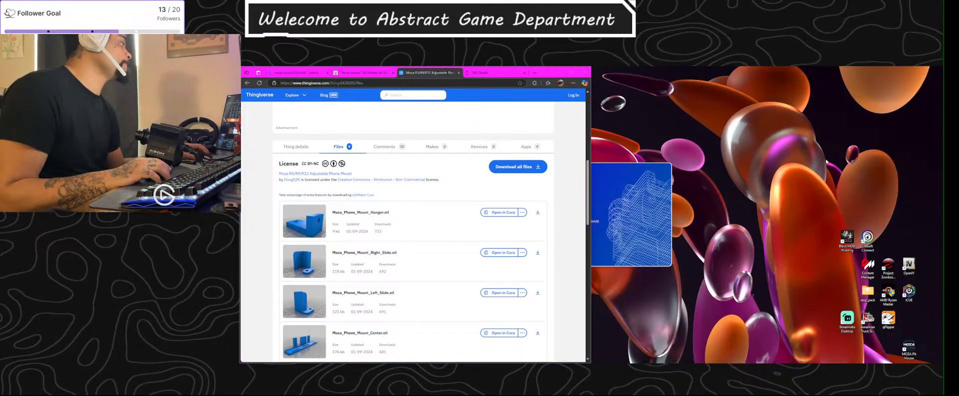
drag(494, 76, 943, 145)
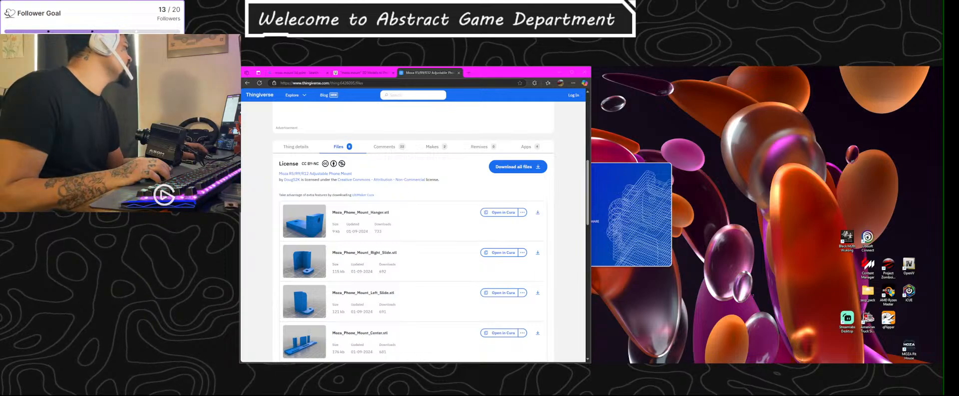
drag(943, 150, 943, 230)
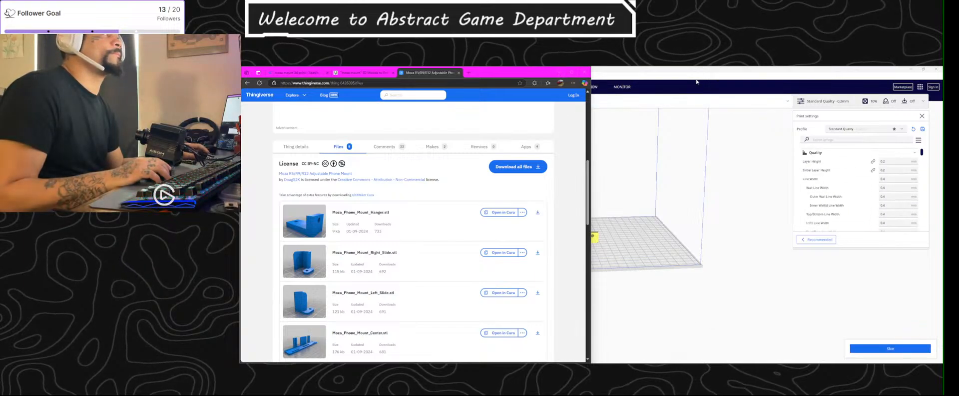
Step: Tile the Cura window beside the browser to inspect the phone mount hanger model up close, and close Cura
double_click(657, 74)
drag(657, 74, 942, 68)
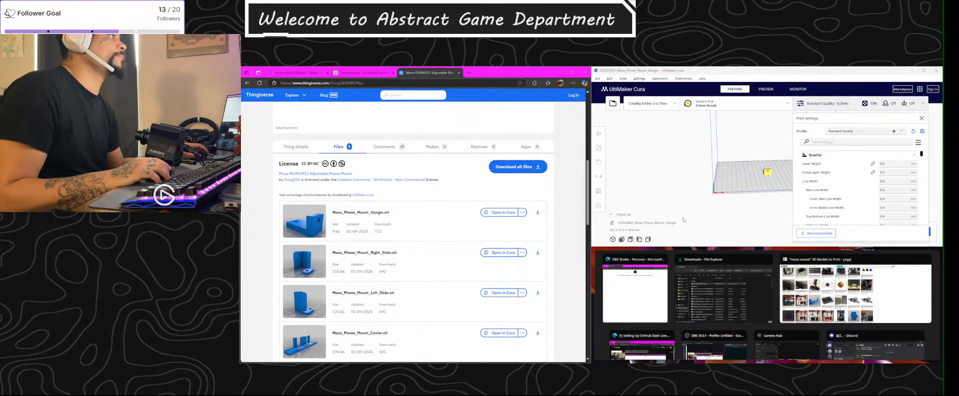
scroll(779, 207, up, 5)
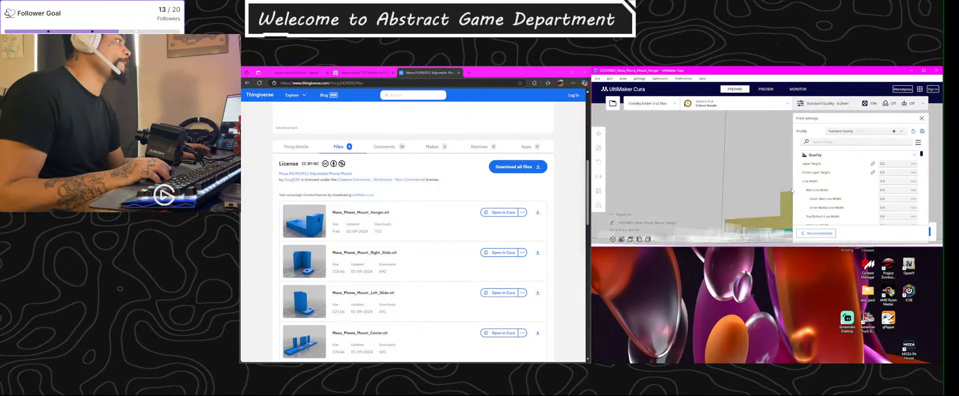
right_drag(770, 210, 641, 198)
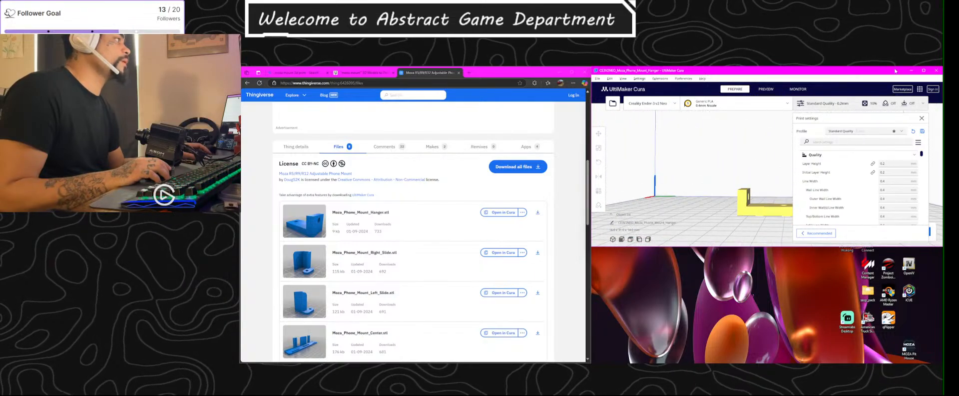
click(936, 71)
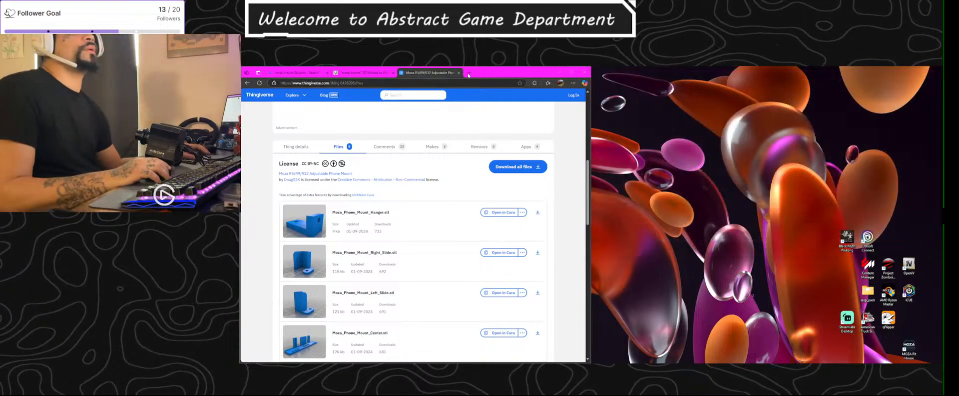
Step: Open the Tinkercad website in a new browser tab
click(469, 72)
text(ti)
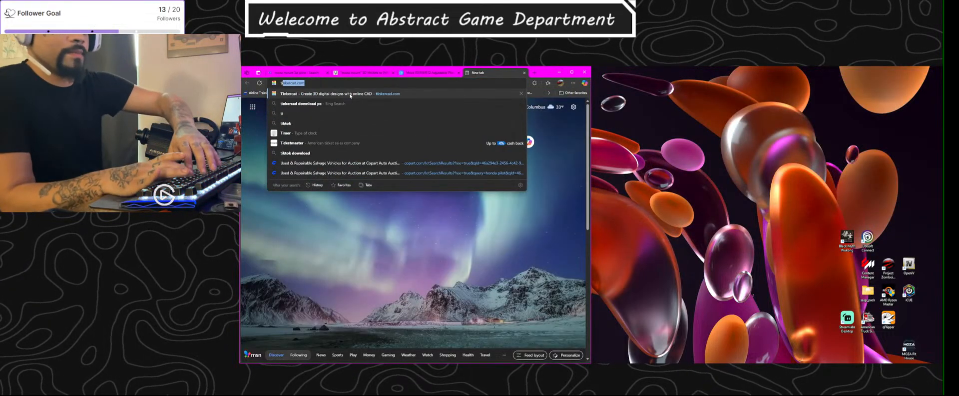
text(nker)
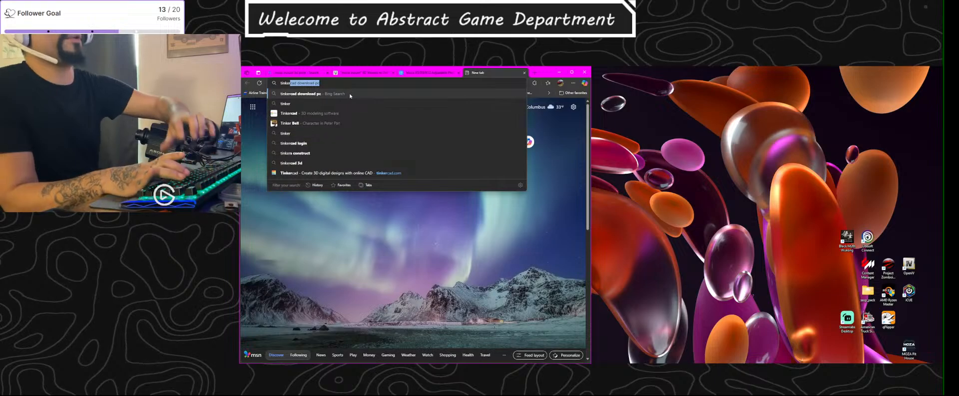
click(282, 174)
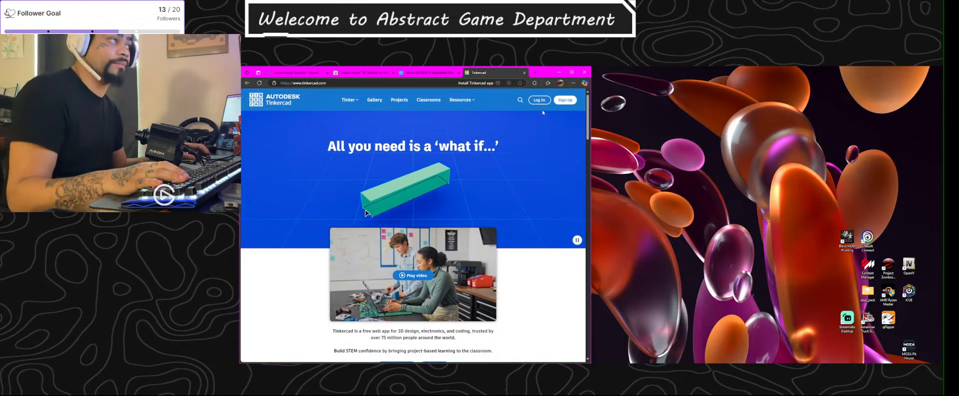
Step: Sign in to the personal Tinkercad account with Google and open the full list of 3D designs
click(543, 100)
click(419, 235)
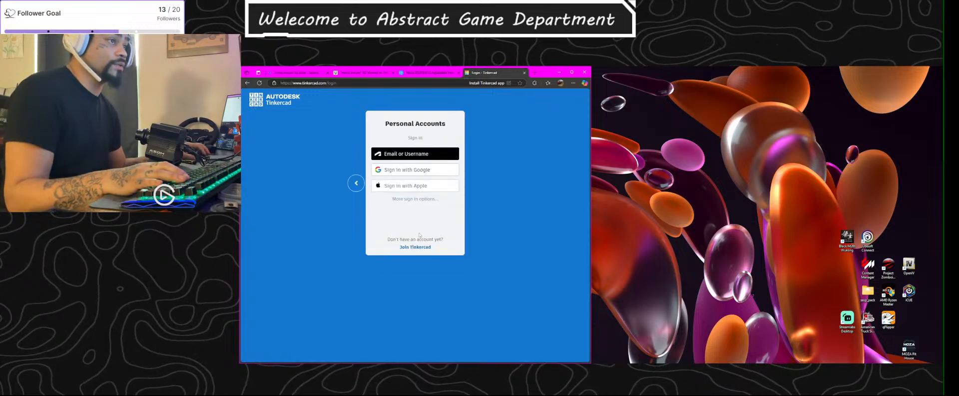
click(426, 170)
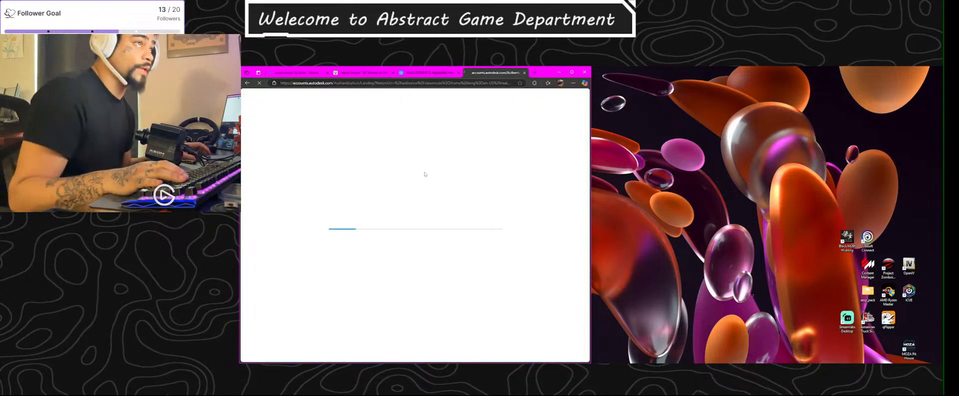
click(440, 199)
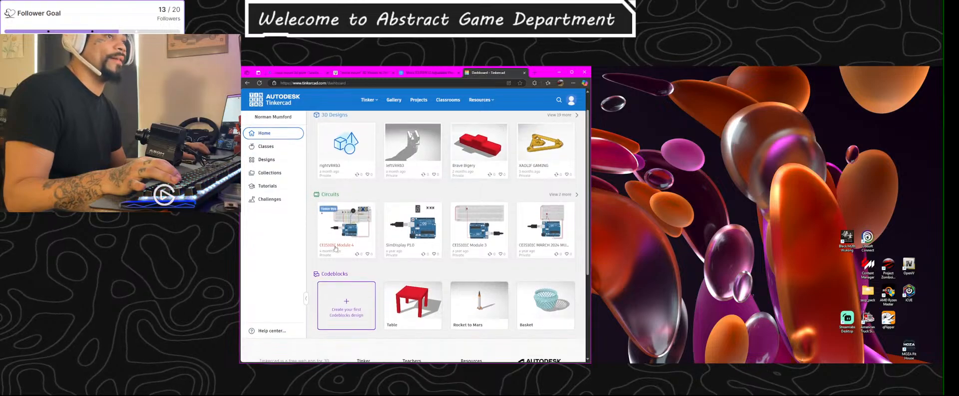
click(576, 141)
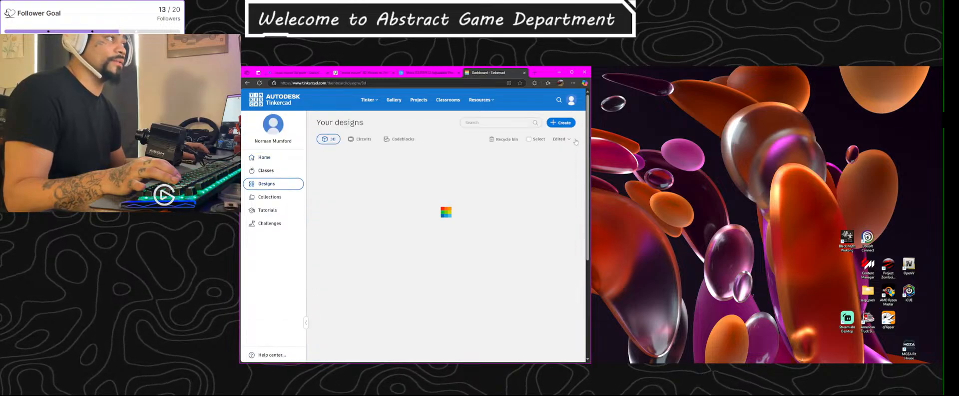
Step: Look through the account's list of existing 3D designs
scroll(560, 201, down, 1)
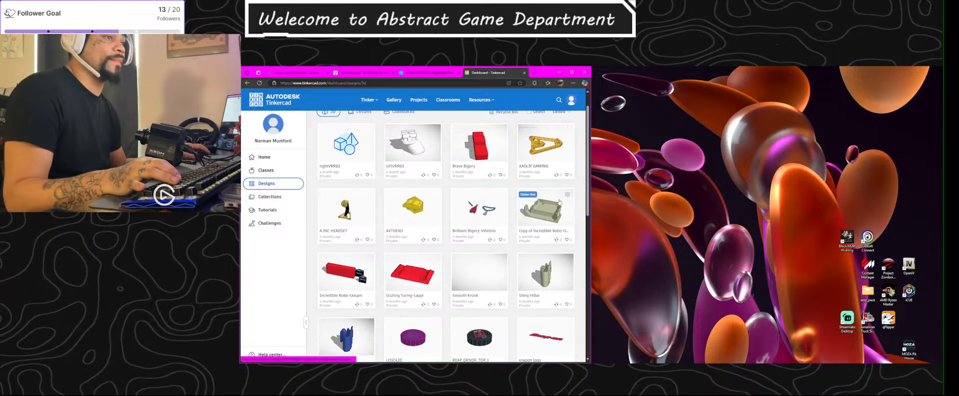
scroll(560, 201, down, 2)
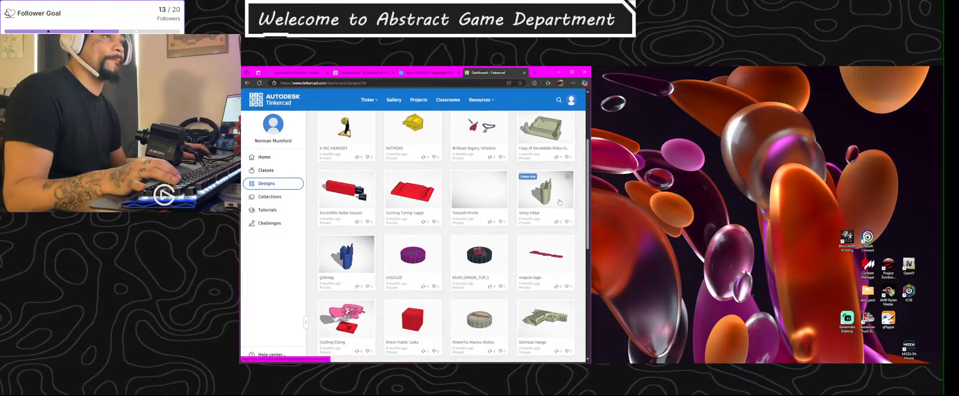
scroll(559, 201, up, 1)
scroll(560, 201, down, 5)
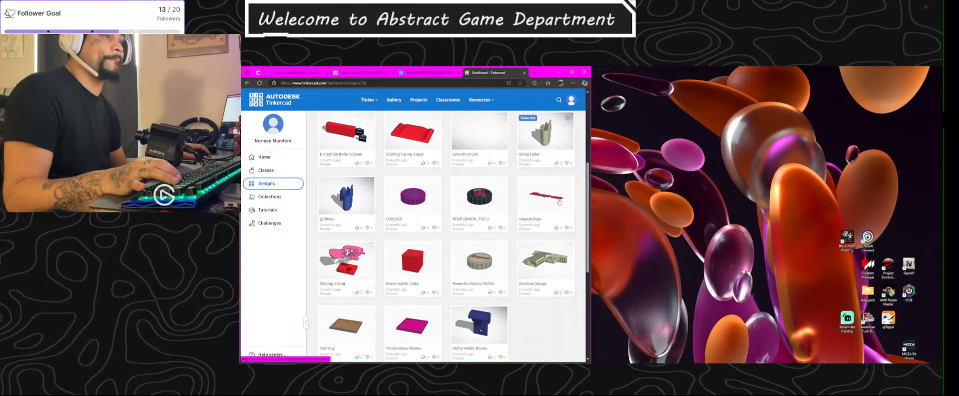
scroll(558, 202, down, 1)
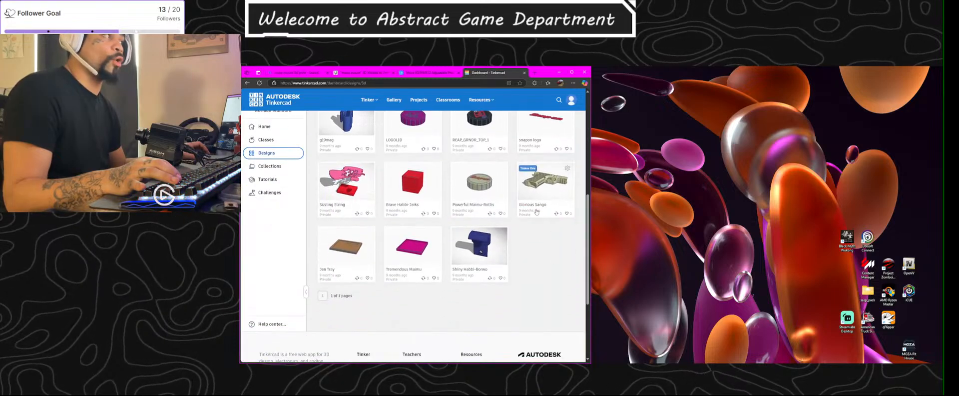
scroll(547, 249, up, 10)
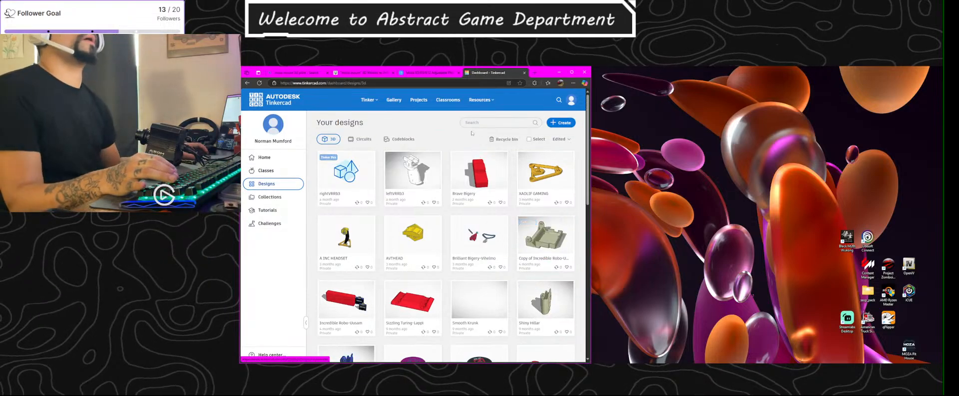
Step: Create a new 3D design and maximize the browser window across the captured display
click(563, 122)
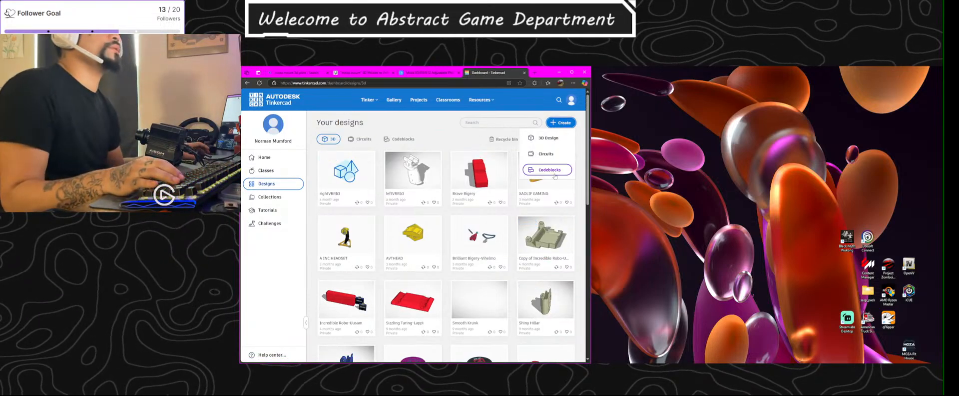
click(548, 139)
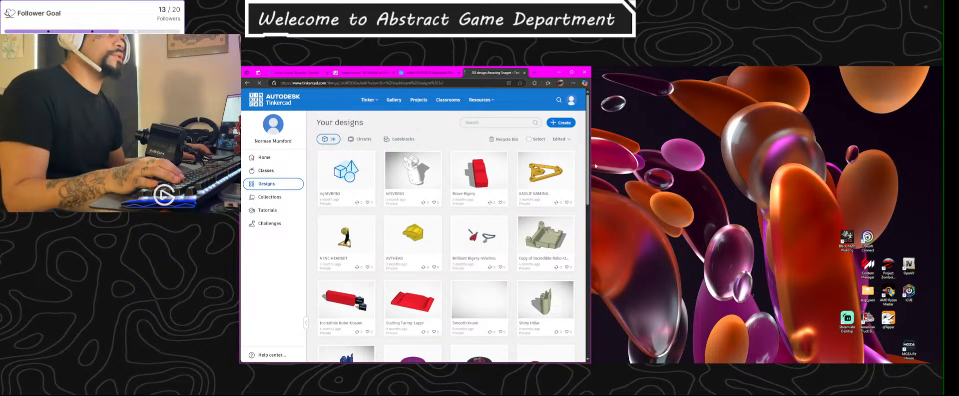
drag(538, 72, 815, 68)
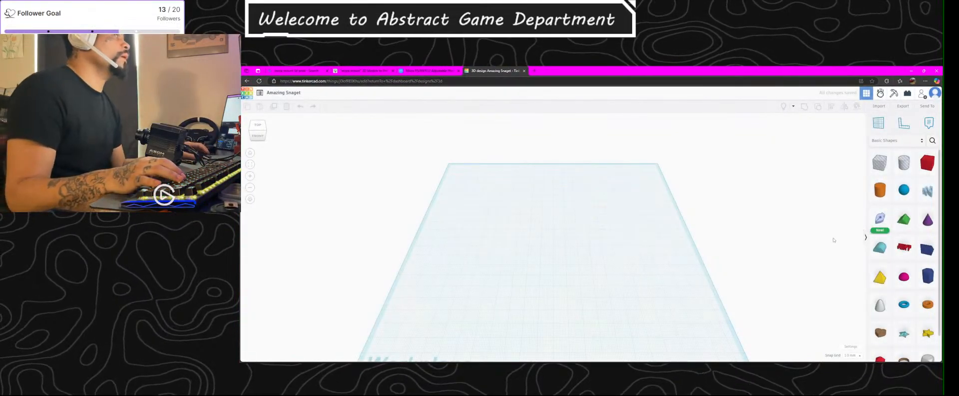
Step: Import the Moza_Phone_Mount_Hanger file from the Downloads folder into the design as a 3D shape
click(880, 107)
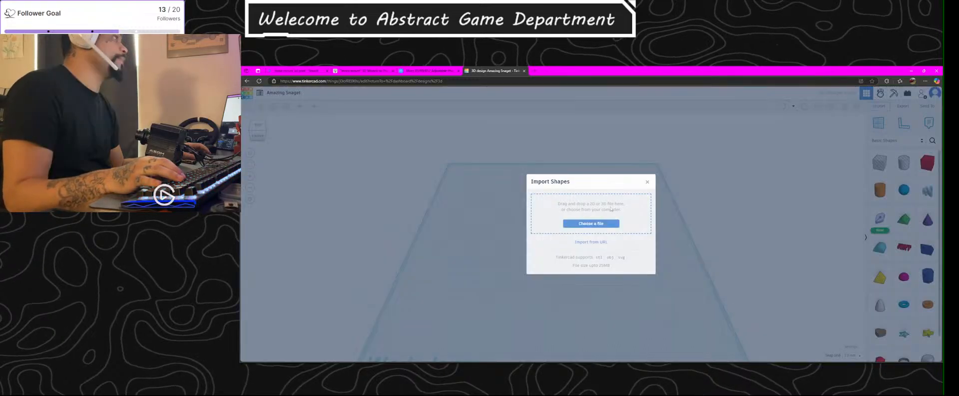
click(584, 224)
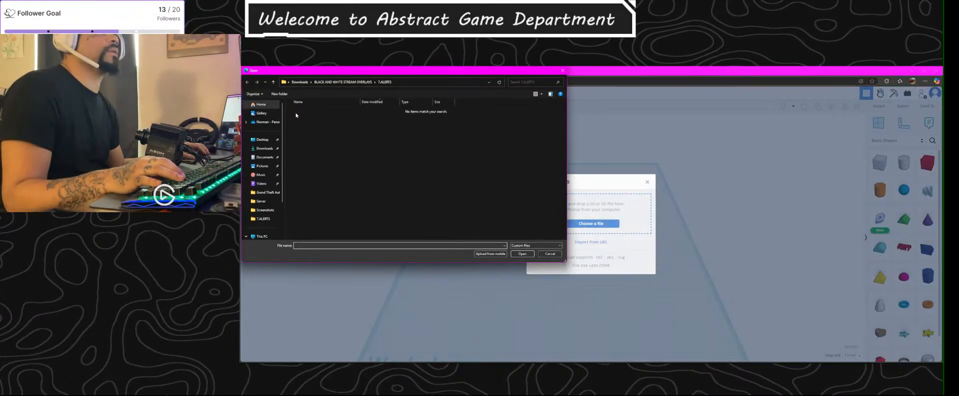
click(265, 149)
click(326, 119)
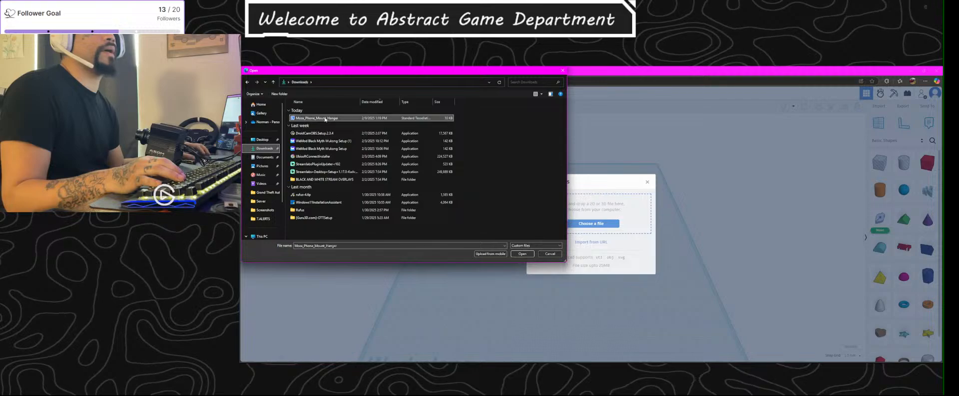
double_click(326, 118)
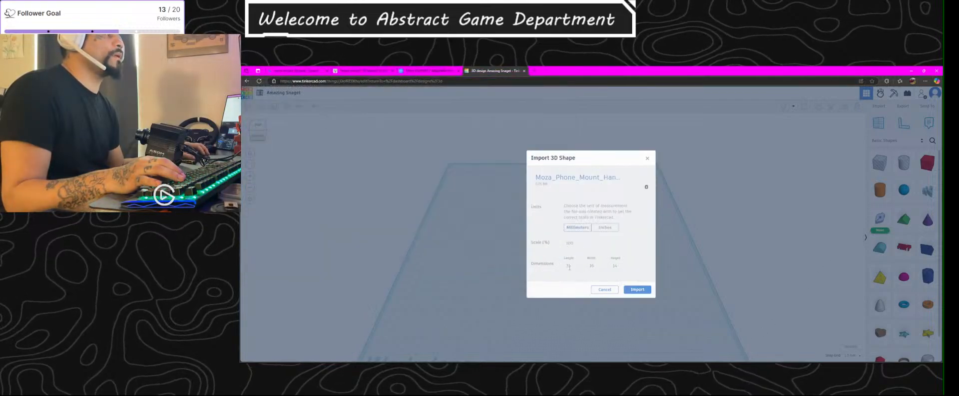
click(644, 289)
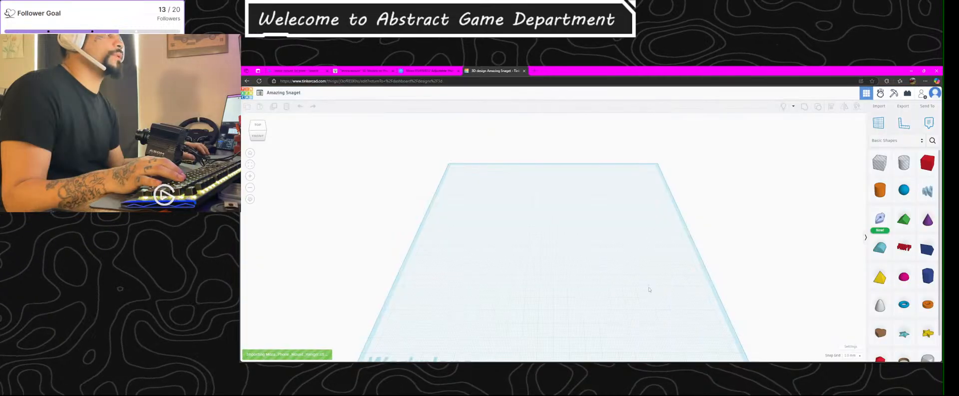
Step: Select the imported phone mount hanger and examine it from several angles
right_drag(510, 230, 655, 109)
right_drag(454, 136, 582, 218)
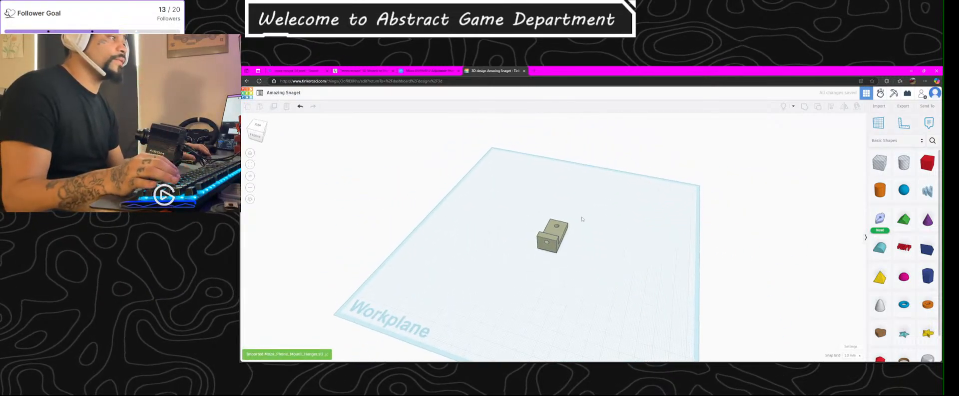
click(560, 237)
right_drag(553, 250, 480, 224)
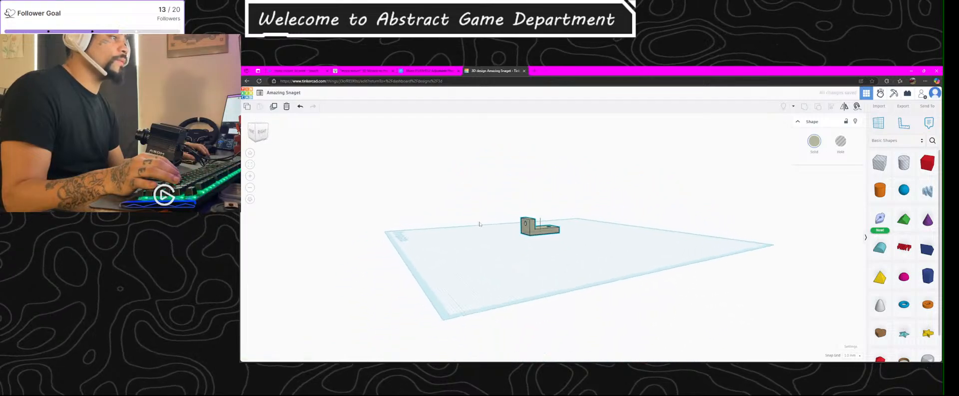
right_drag(574, 231, 599, 240)
right_drag(523, 221, 578, 265)
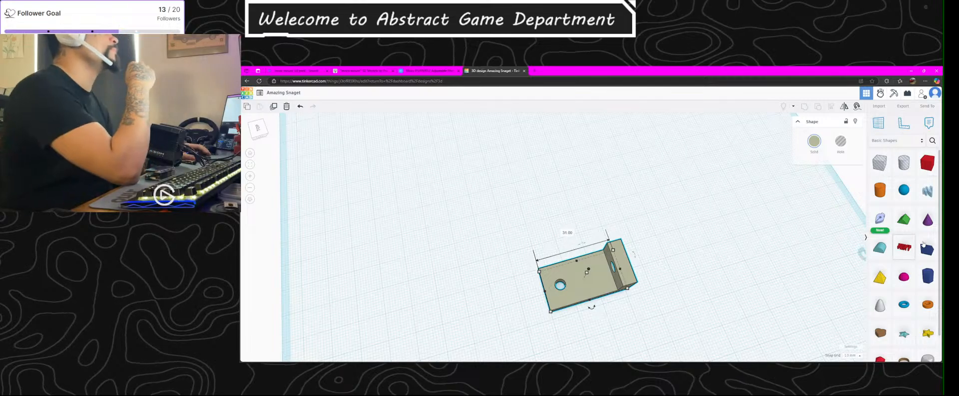
Step: Try placing the ruler at the rim of the round hole in the mount's flat plate
click(904, 124)
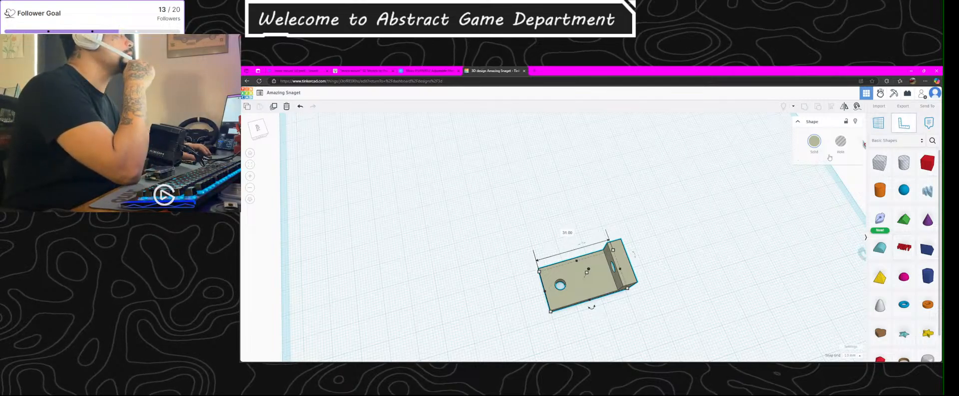
scroll(557, 290, up, 3)
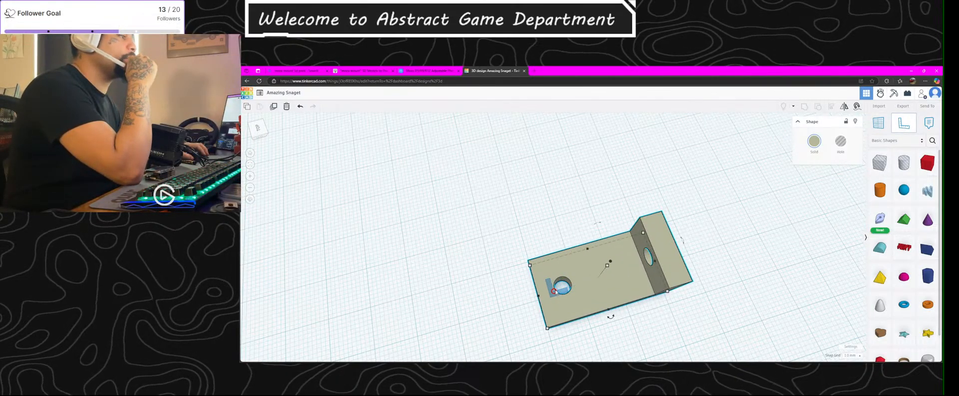
right_drag(555, 289, 561, 258)
scroll(537, 296, up, 6)
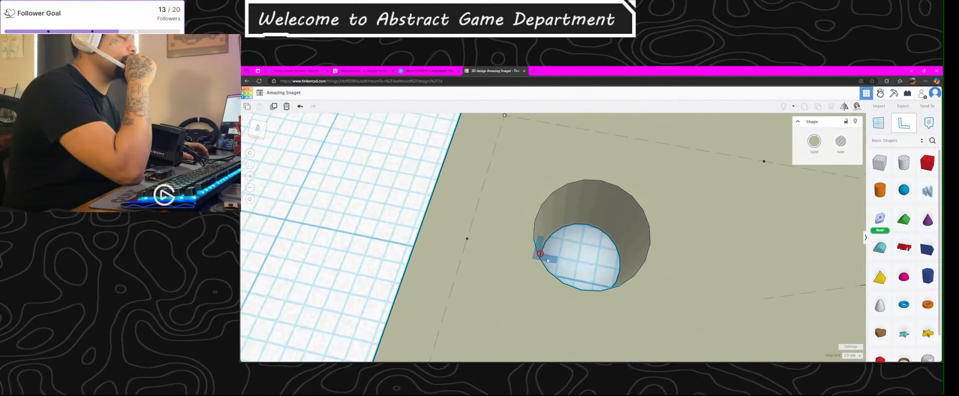
click(535, 223)
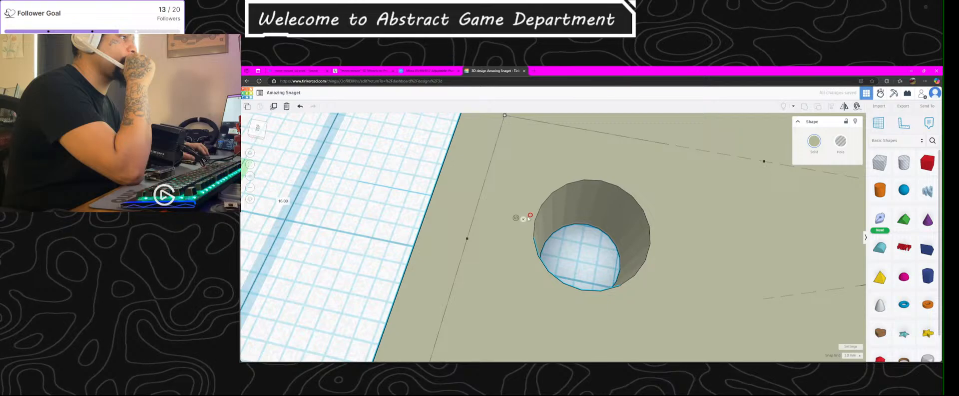
right_drag(572, 224, 509, 246)
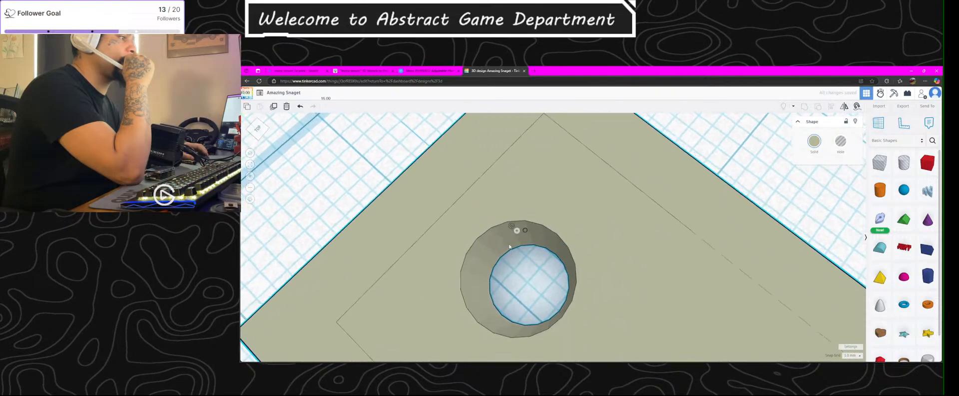
scroll(509, 245, down, 3)
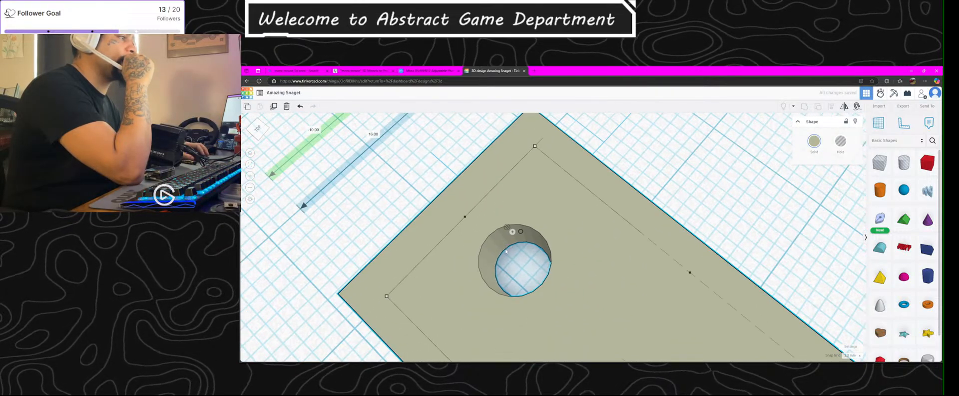
Step: Reposition the ruler's origin on the inner rim of the plate's hole and remove the ruler
click(506, 248)
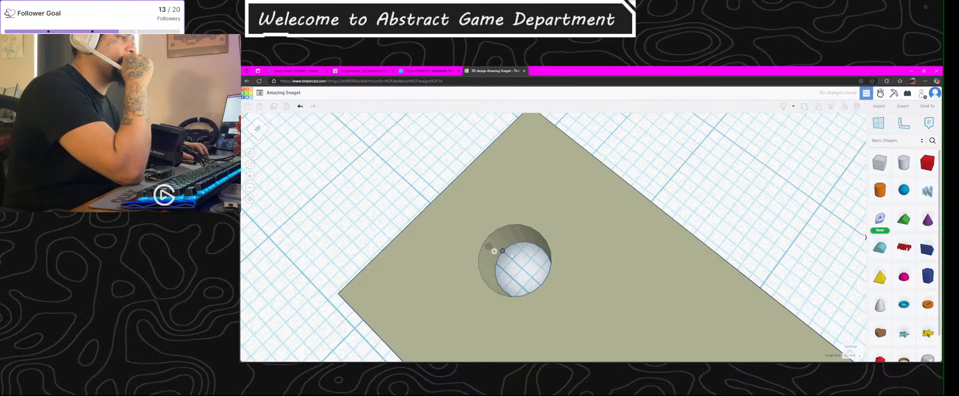
right_drag(541, 288, 640, 279)
click(615, 293)
scroll(638, 278, down, 3)
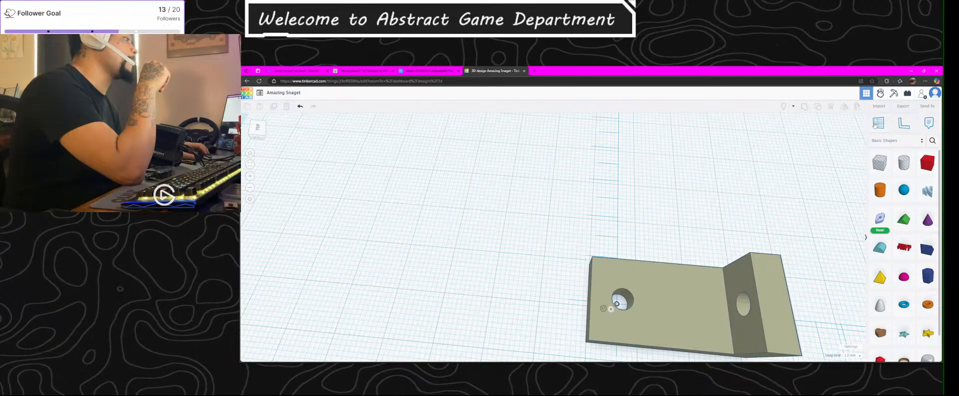
click(898, 127)
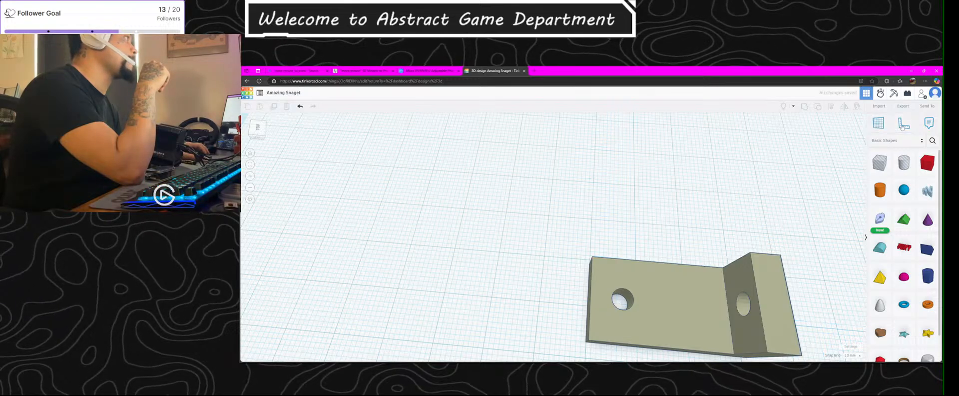
Step: Place the ruler at the rim of the plate's round hole on the mount's underside and select the mount
right_drag(617, 302, 667, 90)
scroll(590, 290, up, 2)
scroll(589, 290, down, 1)
click(531, 319)
click(613, 231)
click(900, 116)
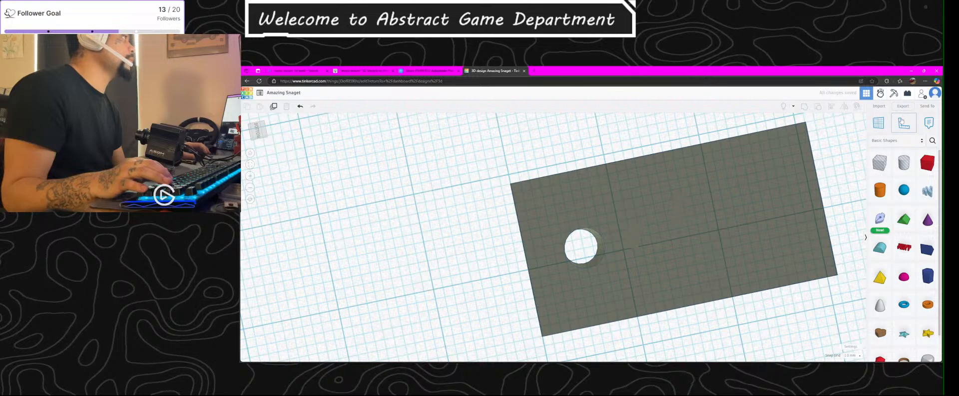
right_drag(563, 247, 571, 283)
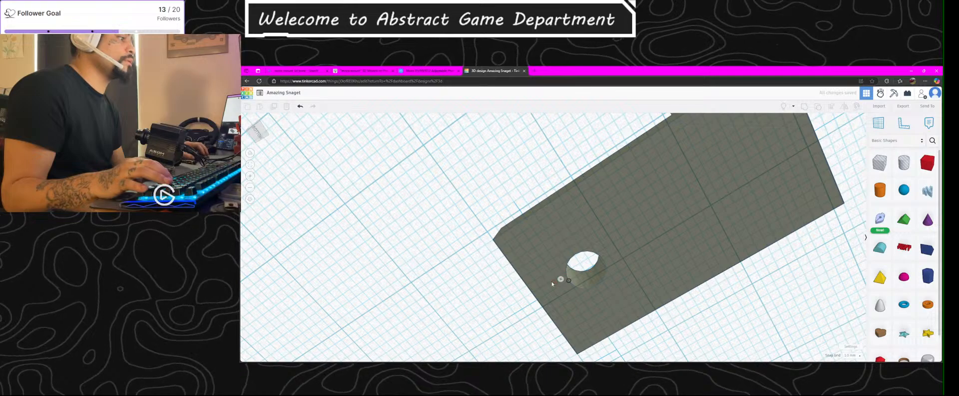
click(559, 281)
right_drag(768, 239, 658, 251)
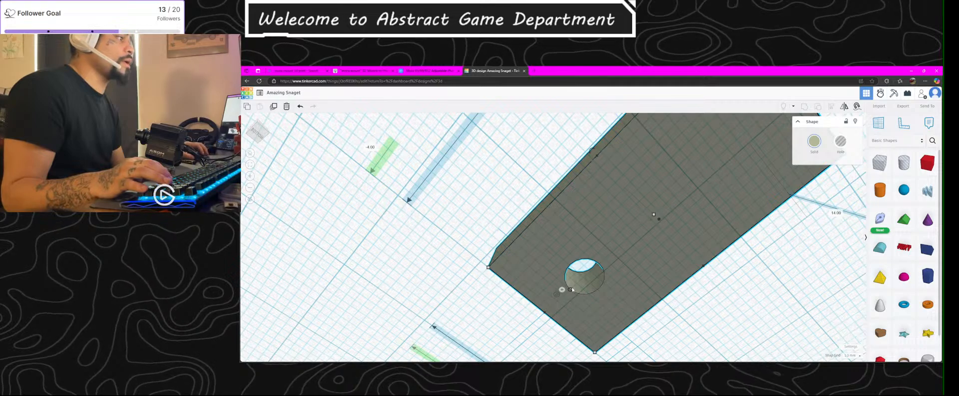
Step: Measure across the underside hole by moving the ruler's origin from one edge of its rim to the opposite edge
drag(572, 288, 554, 294)
right_drag(554, 294, 524, 122)
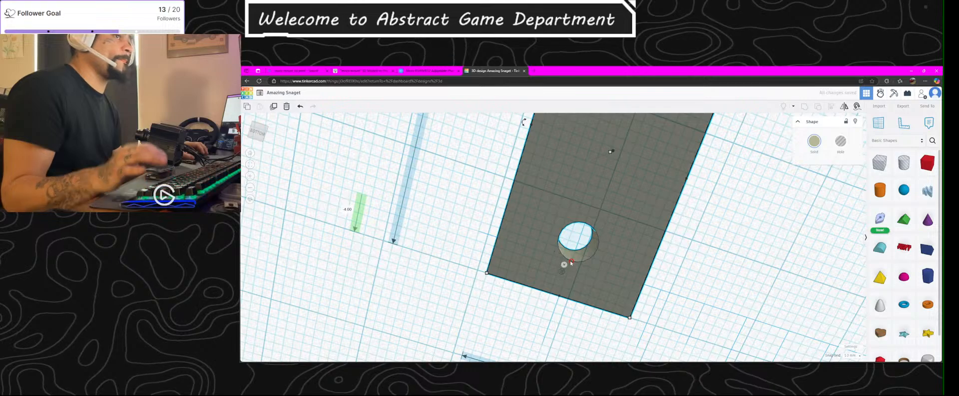
drag(572, 259, 583, 225)
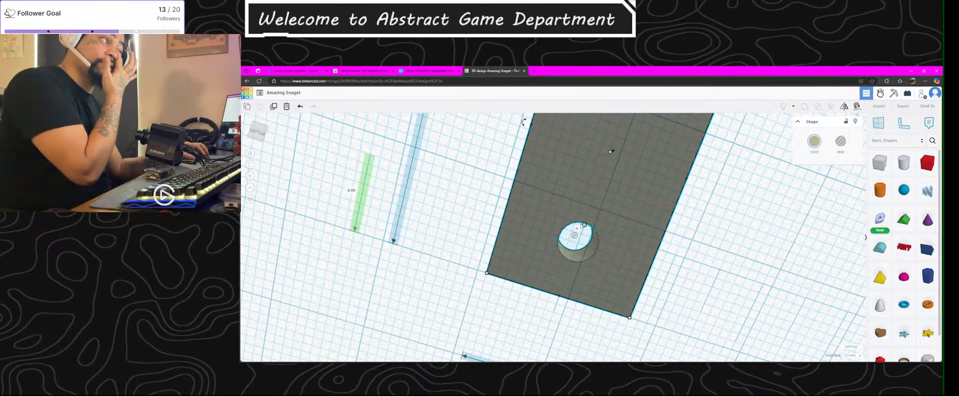
right_drag(612, 235, 604, 233)
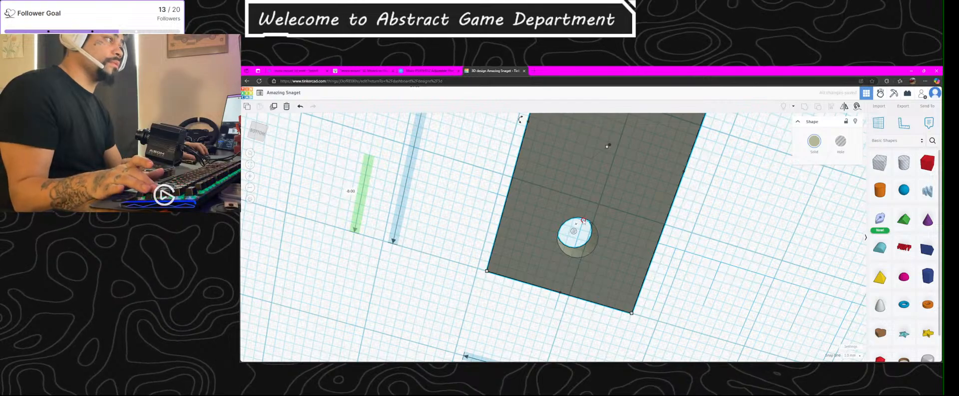
drag(583, 219, 585, 219)
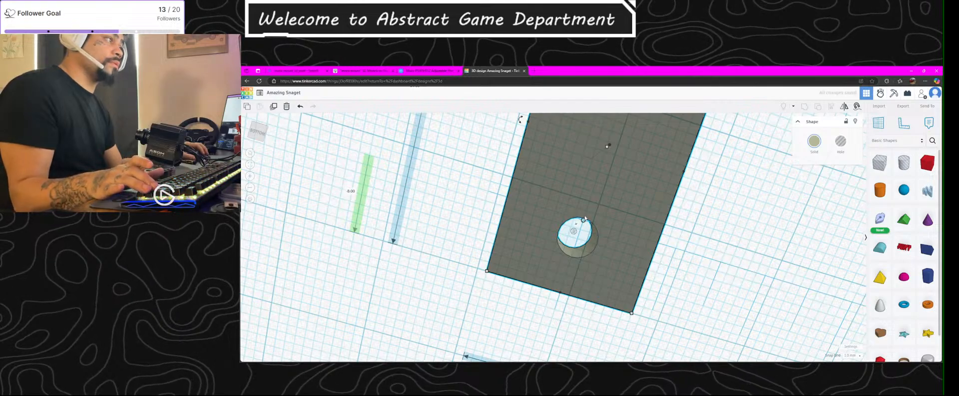
Step: Turn the snap grid off and align the ruler's origin with the hole's rim nearest the plate's short end
click(851, 355)
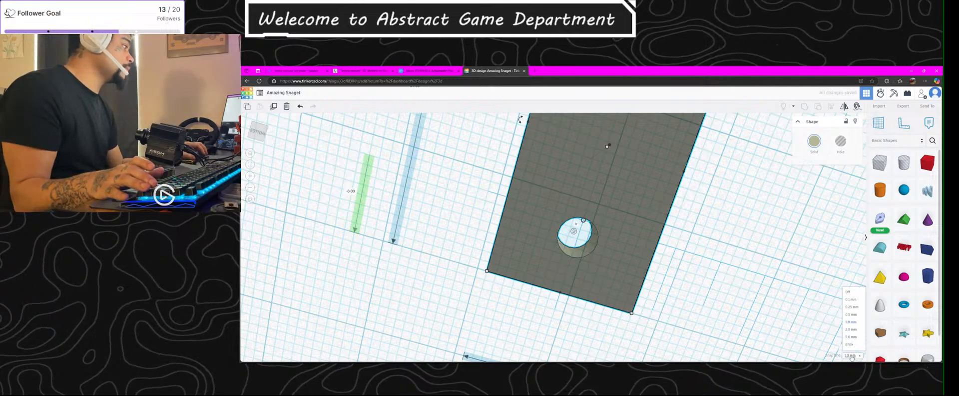
click(853, 293)
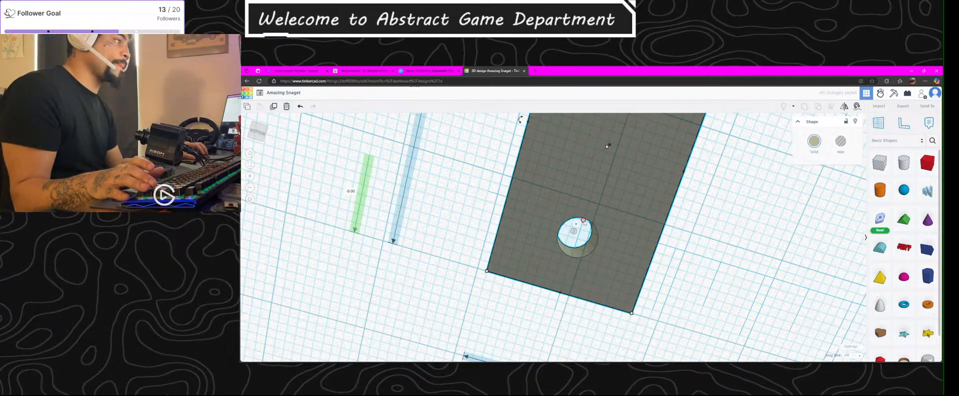
drag(584, 220, 572, 257)
right_drag(573, 259, 567, 234)
drag(568, 237, 571, 237)
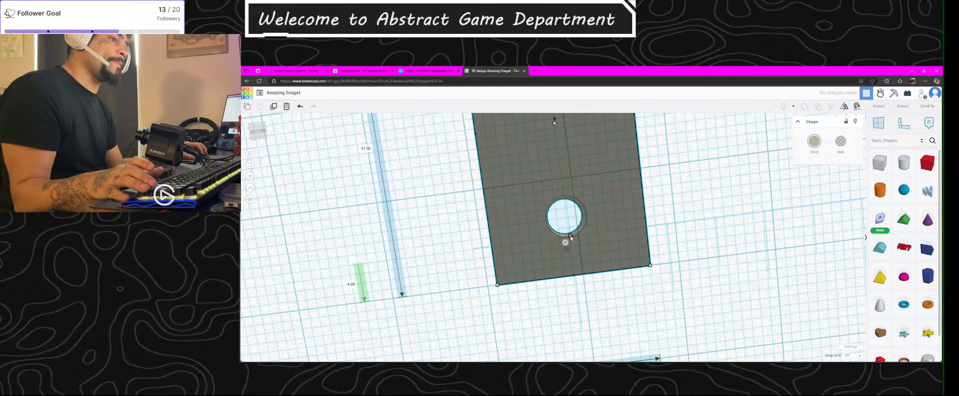
Step: Measure the hole's diameter by moving the ruler's origin from the rim near the plate's short end to the far rim
drag(569, 238, 565, 197)
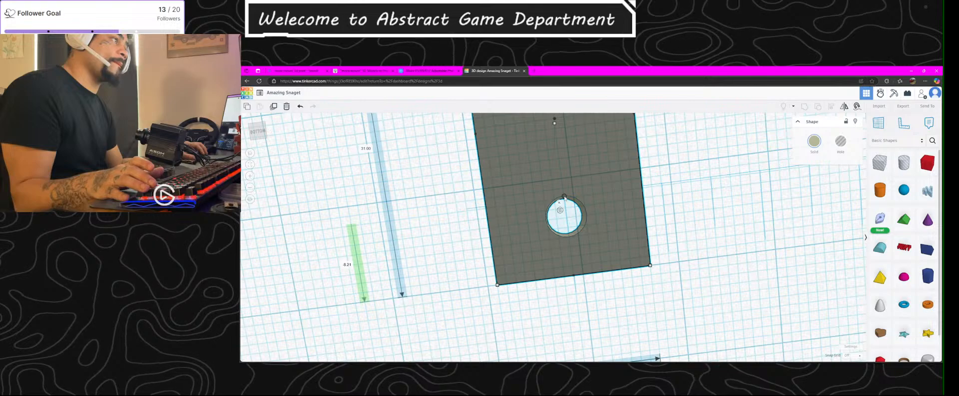
drag(565, 198, 559, 199)
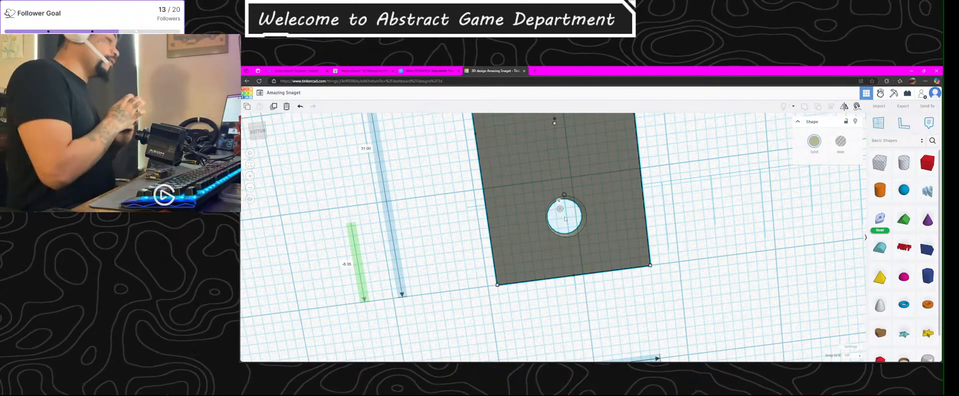
right_drag(620, 163, 548, 304)
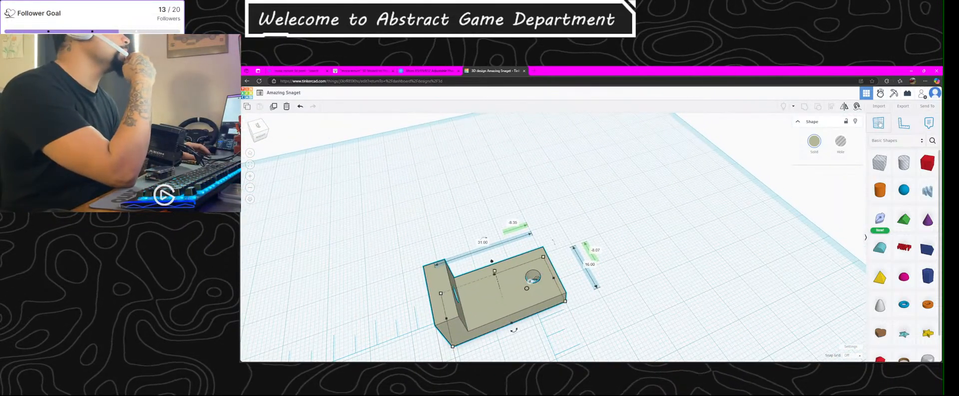
Step: Place the ruler at the lower corner of the plate's free end and inspect the selected mount's dimensions
click(699, 212)
right_drag(698, 212, 777, 214)
right_drag(515, 336, 836, 146)
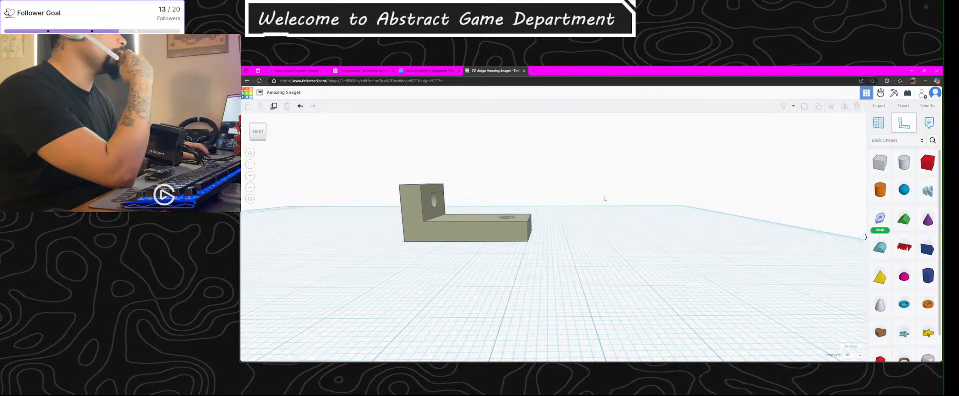
right_drag(509, 224, 600, 209)
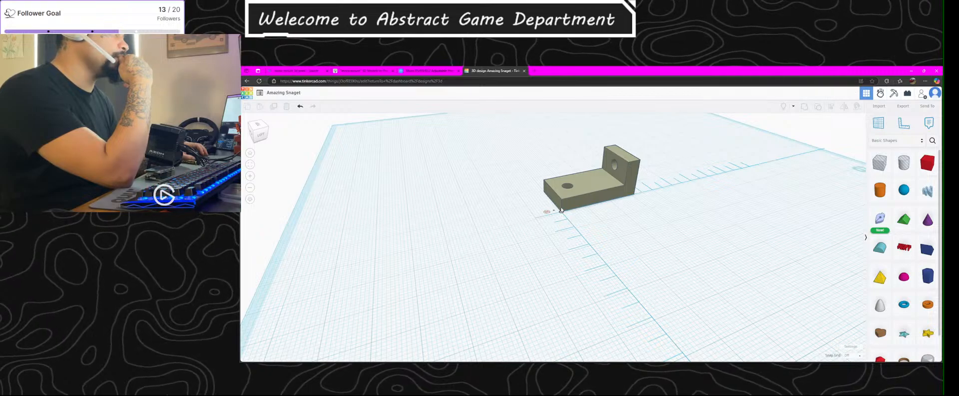
click(562, 205)
right_drag(580, 216, 553, 209)
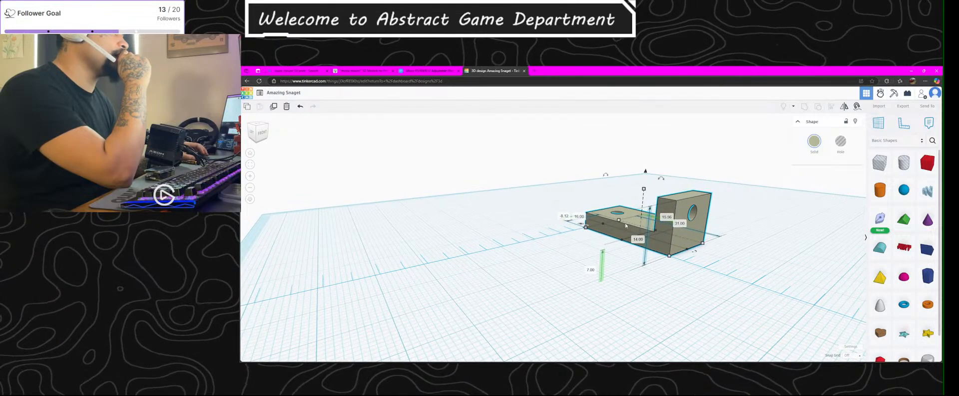
right_drag(621, 226, 660, 218)
right_drag(650, 235, 667, 208)
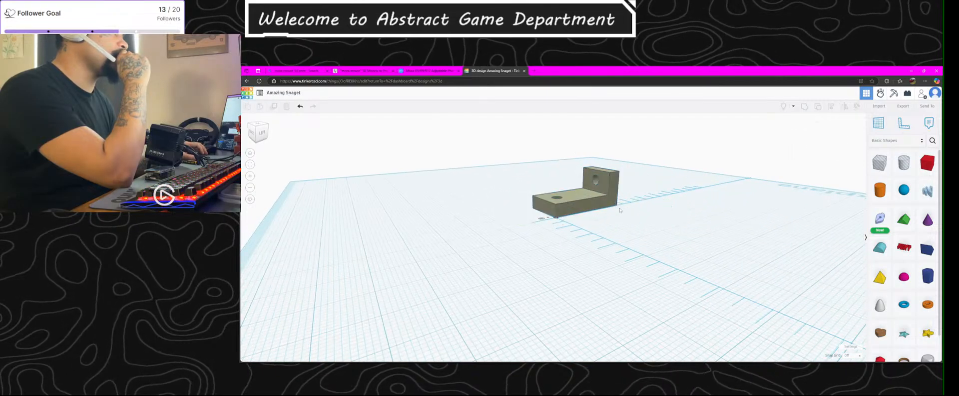
right_drag(561, 216, 806, 176)
right_drag(573, 221, 820, 229)
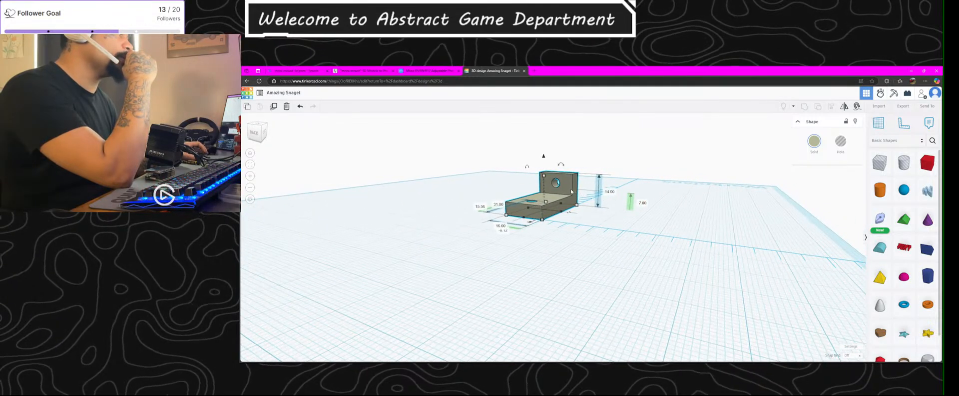
right_drag(524, 207, 825, 227)
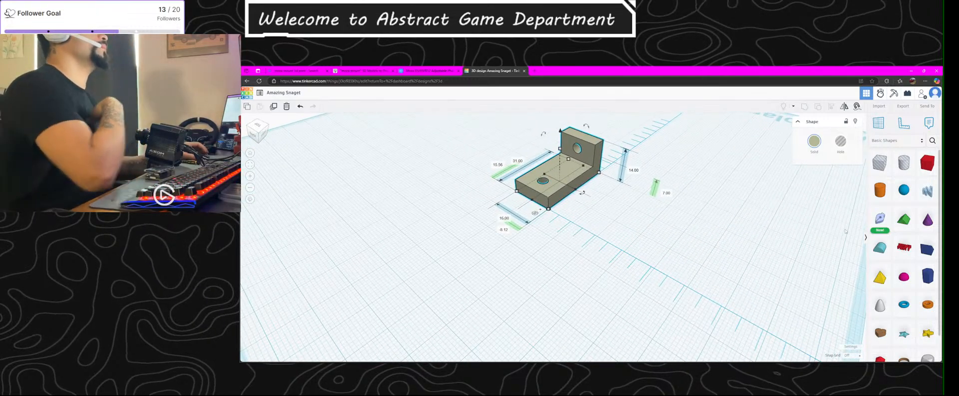
Step: Add a cylinder on the mount's plate over its round hole
click(881, 190)
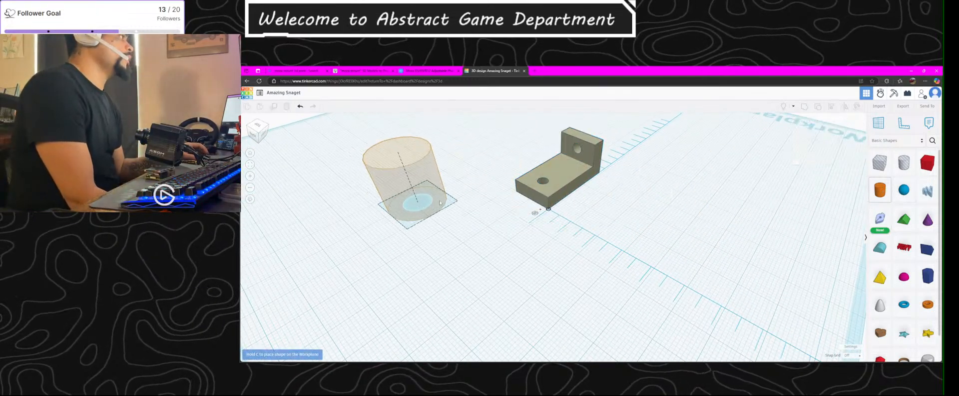
scroll(542, 180, up, 6)
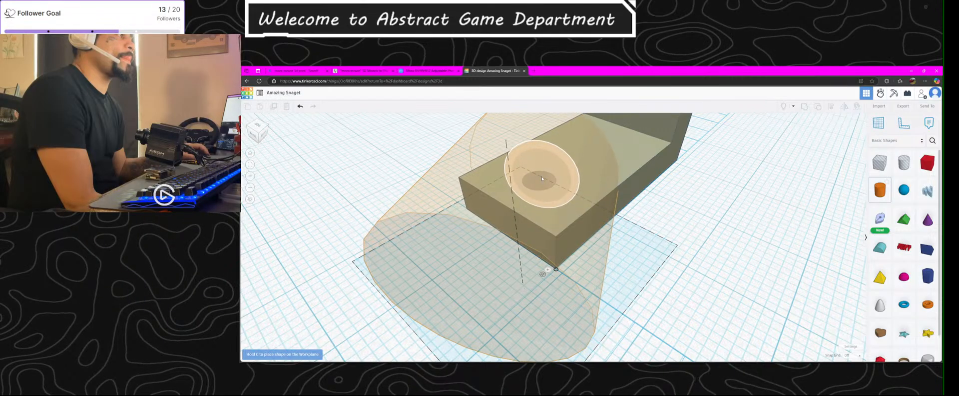
click(543, 197)
right_drag(544, 198, 899, 185)
scroll(903, 190, down, 3)
scroll(624, 244, down, 5)
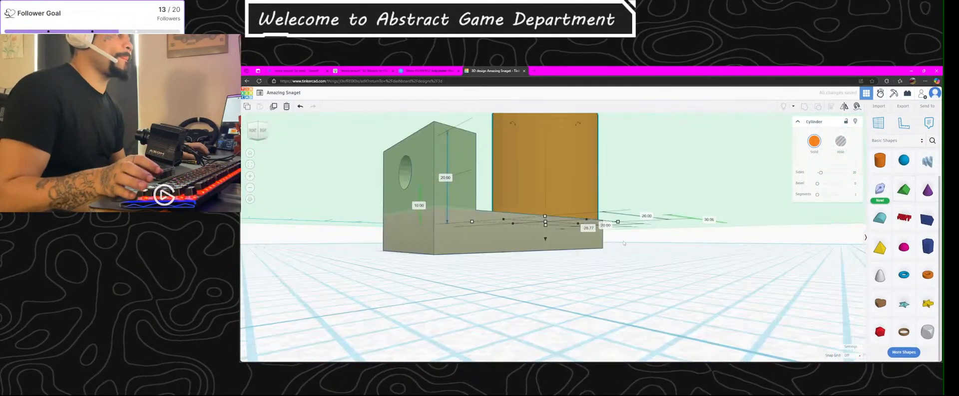
scroll(624, 243, down, 2)
mouse_move(627, 243)
right_down()
mouse_move(619, 290)
mouse_move(610, 200)
mouse_move(621, 231)
right_up()
click(621, 232)
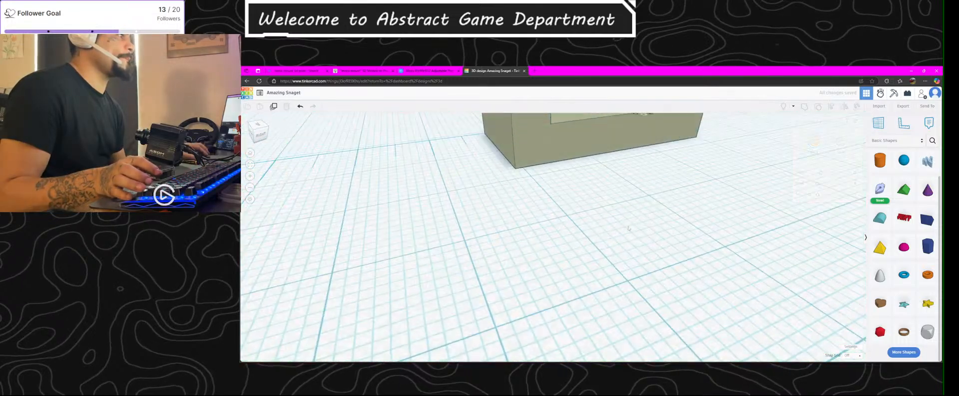
Step: Select the cylinder, shift it slightly, and reduce its length and width to 5 mm each
scroll(621, 232, down, 5)
right_drag(688, 209, 709, 163)
right_drag(755, 183, 684, 212)
click(673, 217)
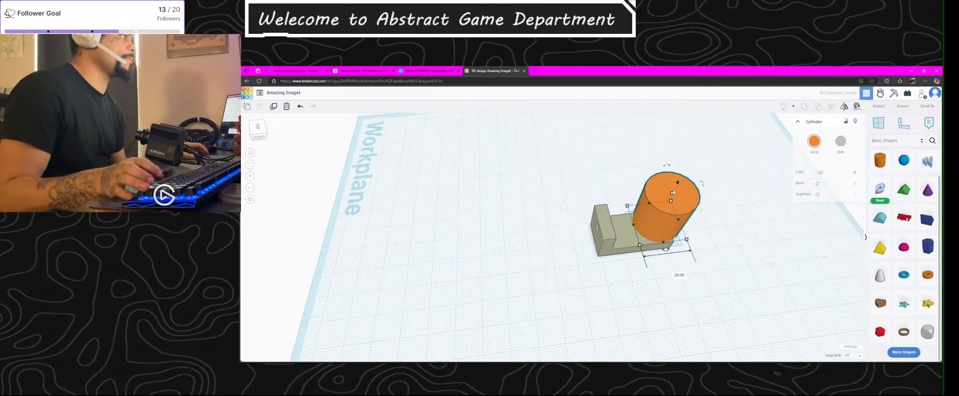
mouse_move(679, 184)
mouse_down()
mouse_move(674, 209)
mouse_move(676, 189)
mouse_up()
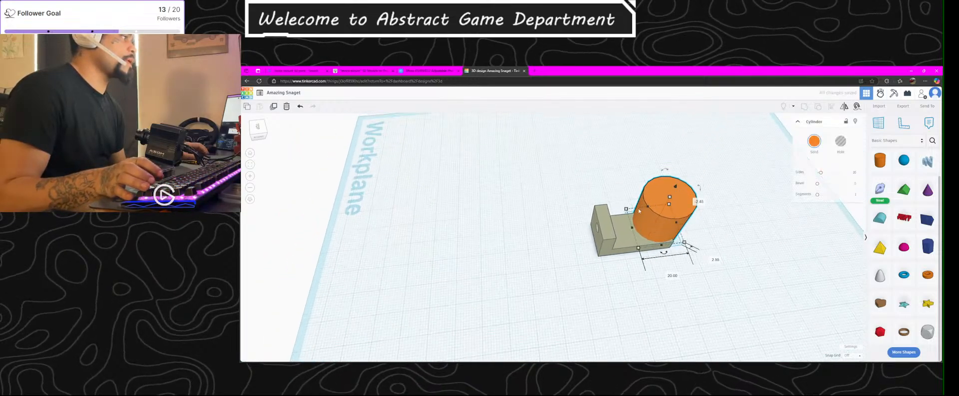
drag(626, 208, 658, 230)
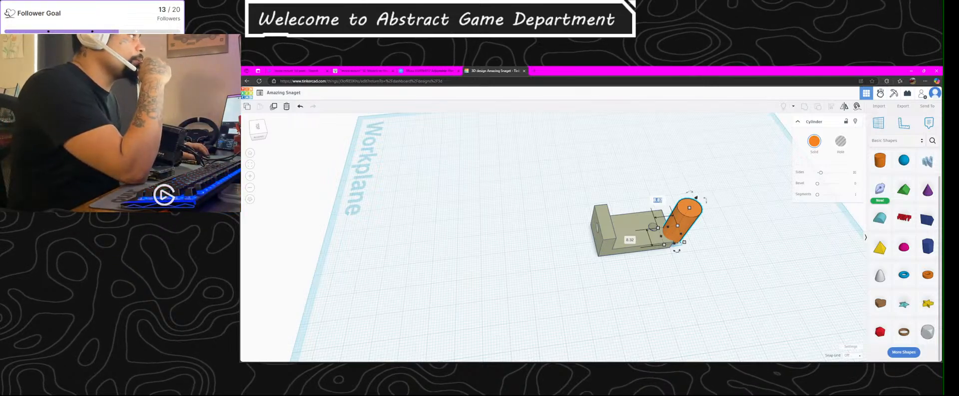
text(5)
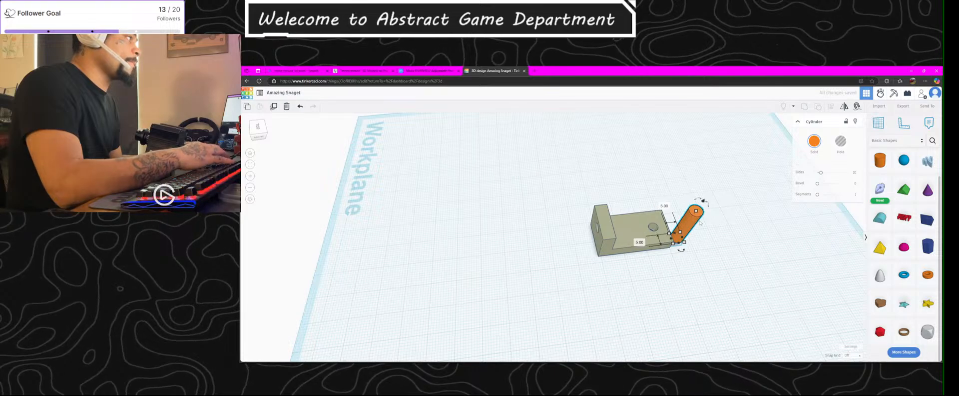
Step: Move the 5 mm cylinder onto the plate's round hole and refine its position against the rim
drag(688, 223, 662, 226)
right_drag(659, 218, 436, 212)
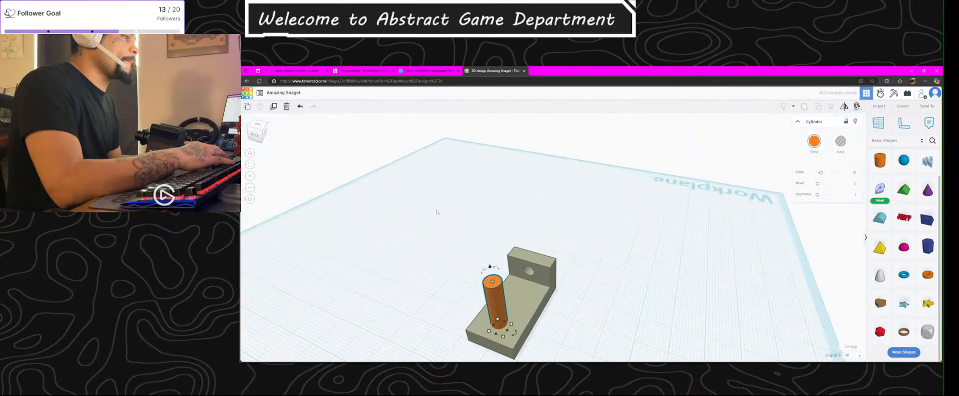
right_drag(539, 291, 575, 151)
scroll(553, 146, up, 1)
scroll(553, 145, up, 5)
right_drag(557, 184, 499, 256)
scroll(499, 255, down, 5)
right_drag(501, 320, 504, 293)
drag(504, 292, 471, 293)
drag(444, 210, 437, 165)
right_drag(483, 286, 517, 283)
scroll(516, 283, up, 6)
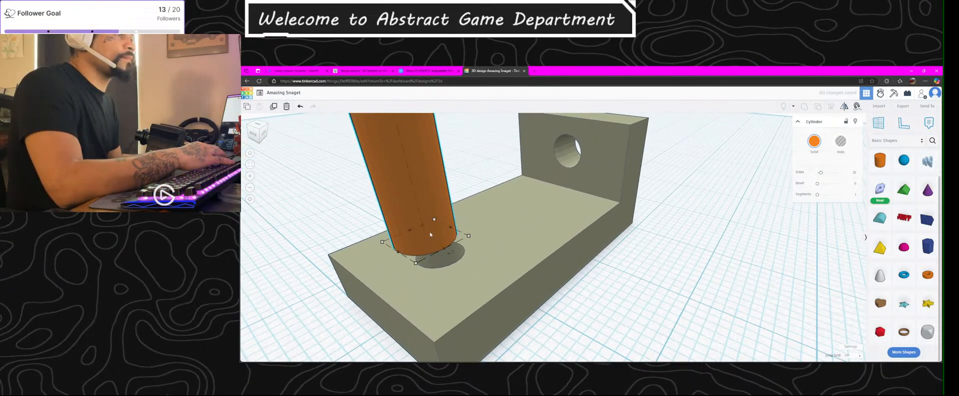
click(458, 260)
click(440, 241)
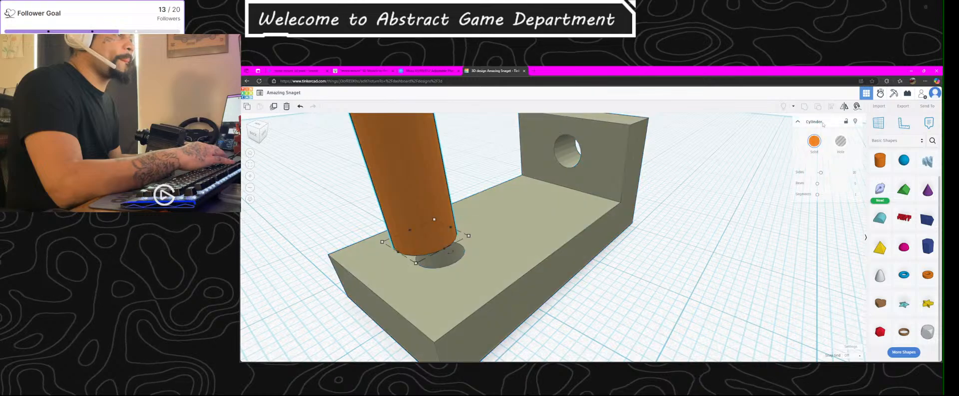
click(465, 278)
click(437, 228)
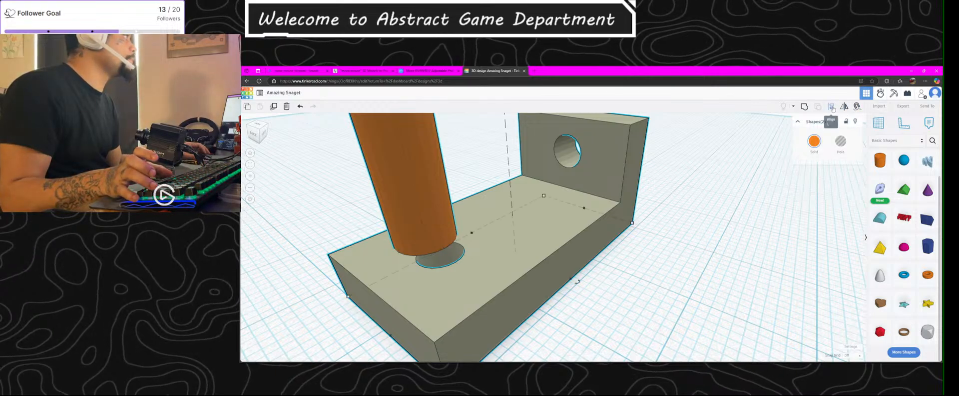
right_drag(424, 273, 677, 281)
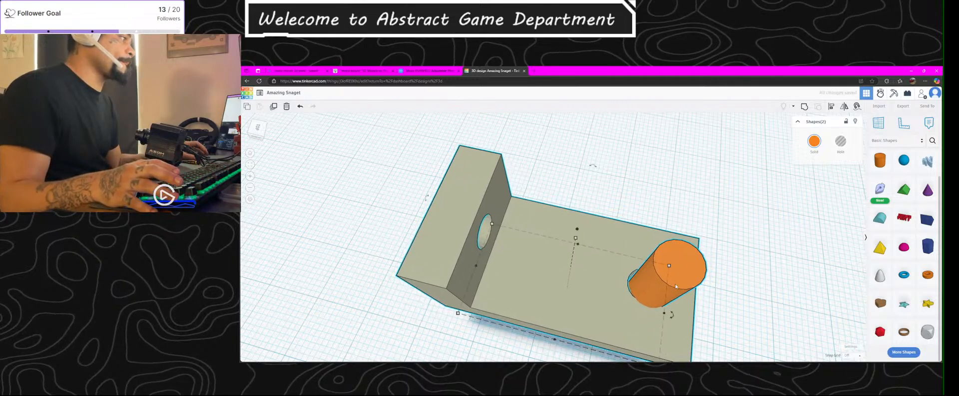
Step: Select only the cylinder, adjust its position over the hole, and raise it until its base sits above the plate
click(674, 277)
drag(673, 277, 675, 275)
mouse_move(670, 274)
right_down()
mouse_move(675, 259)
mouse_move(653, 333)
mouse_move(621, 184)
mouse_move(630, 224)
mouse_move(686, 280)
right_up()
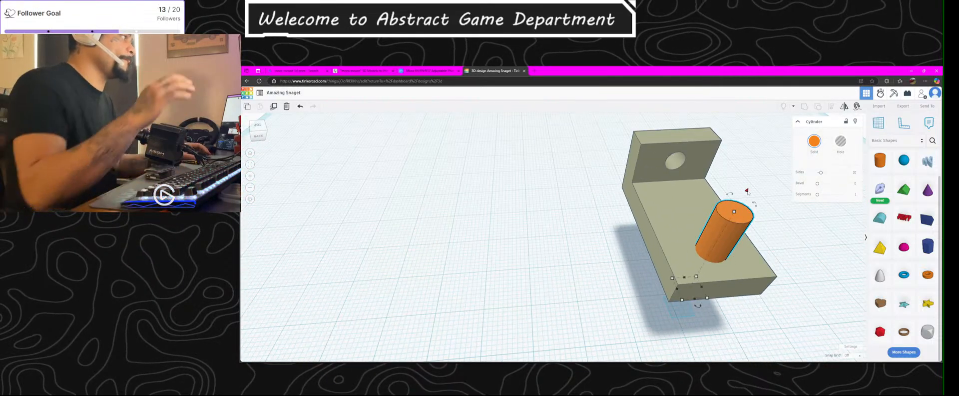
click(746, 189)
click(740, 220)
drag(735, 213, 770, 109)
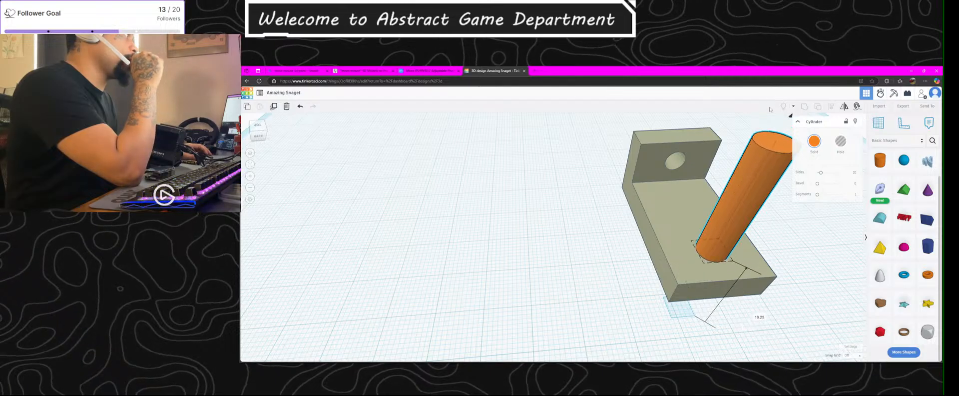
Step: Flatten the cylinder into a thin disc and lower it close to the plate surface over the hole
right_drag(772, 102, 554, 183)
scroll(616, 129, up, 5)
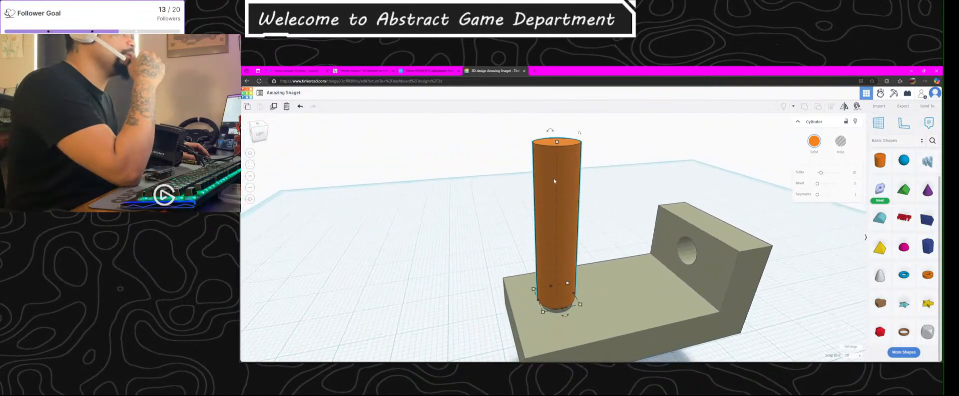
drag(555, 141, 566, 277)
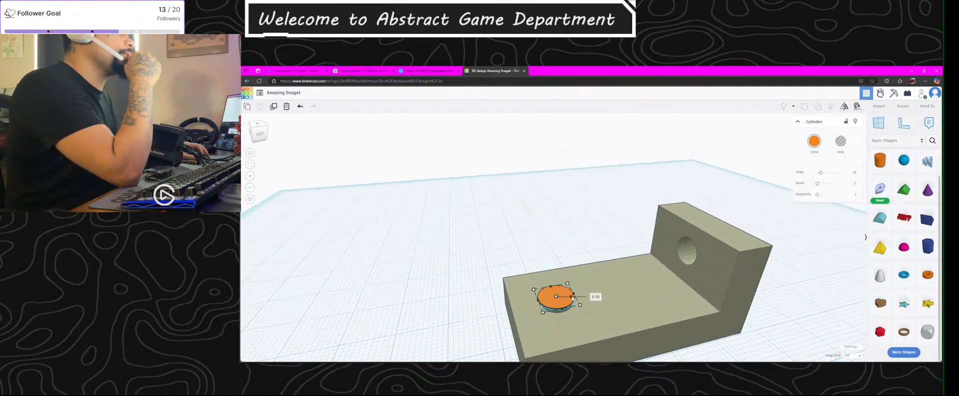
right_drag(600, 303, 575, 261)
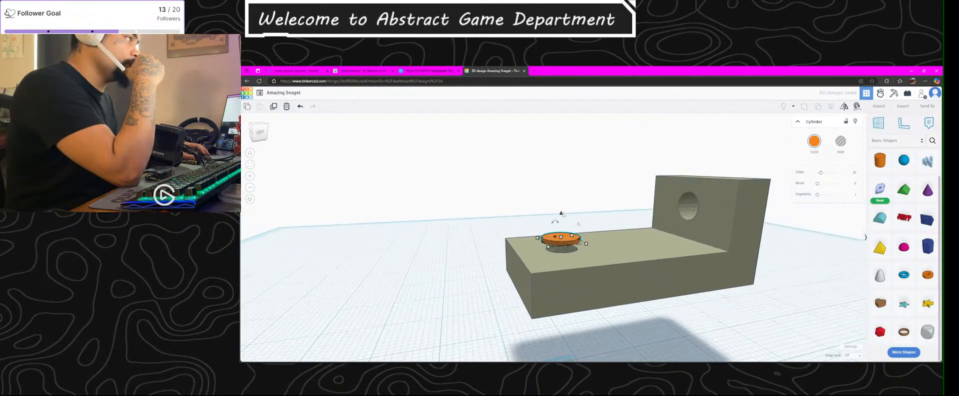
drag(561, 214, 561, 218)
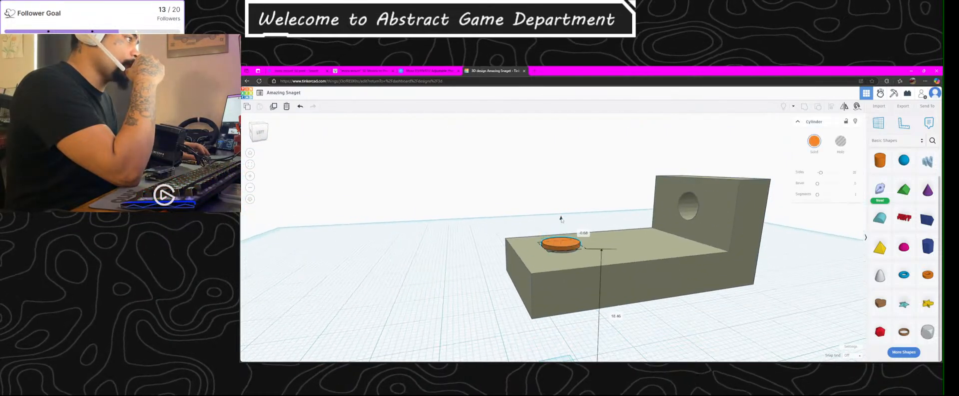
Step: Raise the disc slightly and fine-tune it just above the plate's hole
right_drag(566, 221, 714, 220)
scroll(664, 200, up, 5)
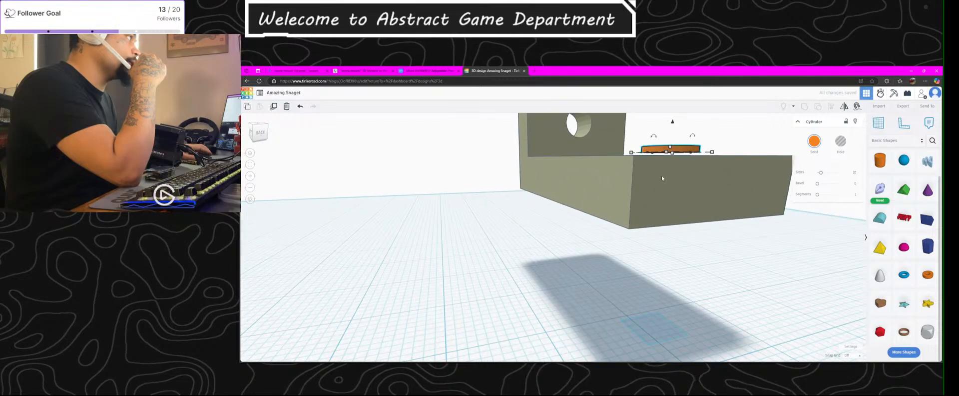
scroll(662, 203, up, 8)
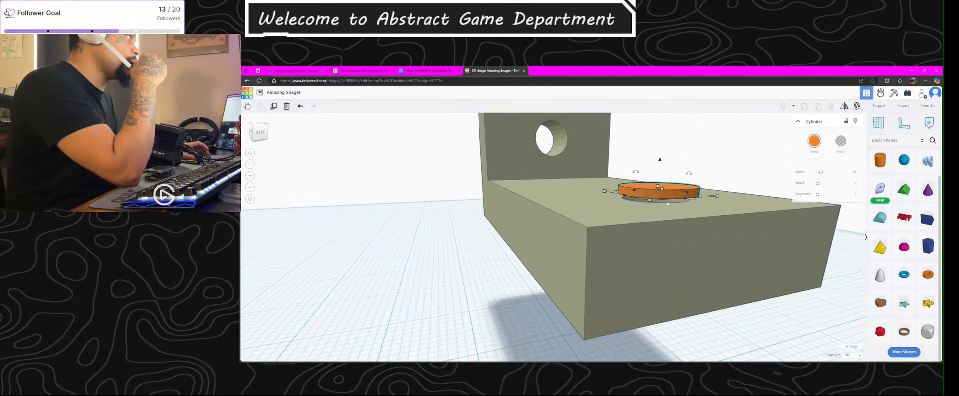
right_drag(656, 219, 680, 184)
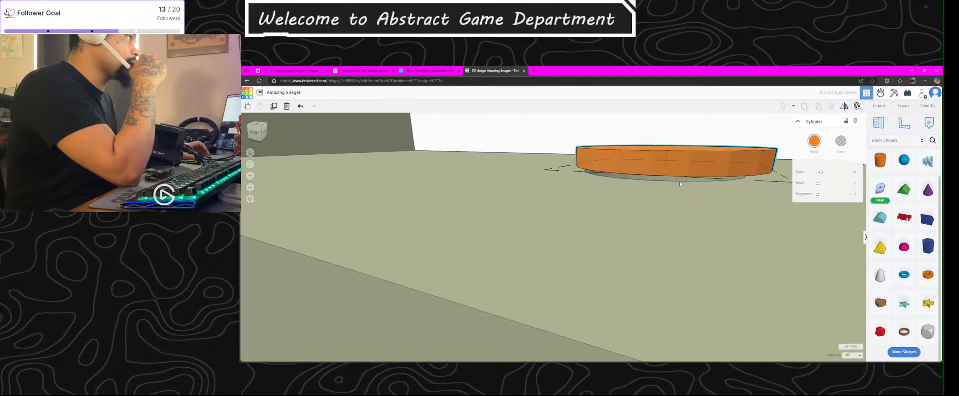
mouse_move(670, 135)
mouse_down()
mouse_move(669, 145)
mouse_move(675, 137)
mouse_up()
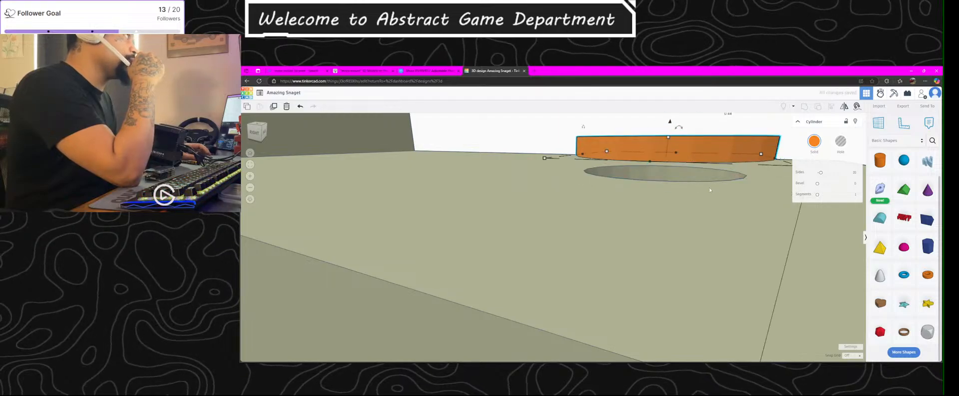
scroll(711, 189, down, 5)
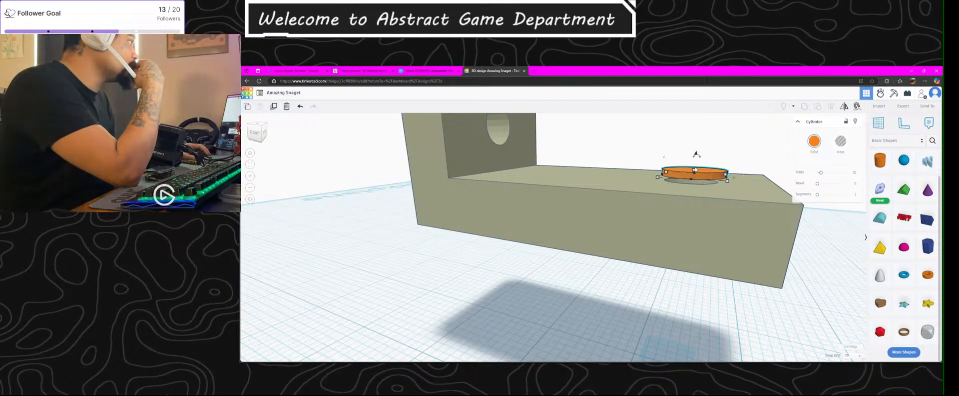
mouse_move(695, 171)
mouse_down()
mouse_move(700, 180)
mouse_move(692, 161)
mouse_move(696, 174)
mouse_up()
scroll(695, 165, up, 3)
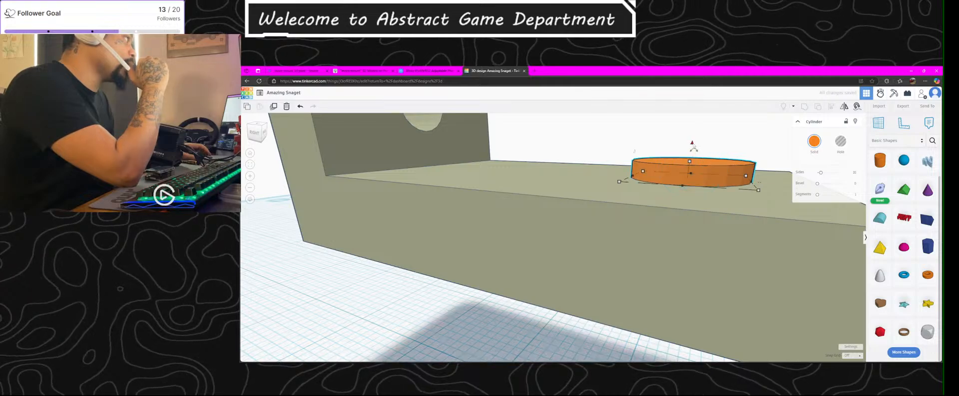
Step: Lower the disc onto the plate surface and fine-tune its position over the round hole
drag(692, 145, 694, 170)
right_drag(694, 170, 580, 269)
drag(574, 269, 574, 263)
drag(593, 227, 631, 160)
right_drag(643, 224, 653, 167)
drag(598, 170, 597, 168)
right_drag(597, 169, 617, 154)
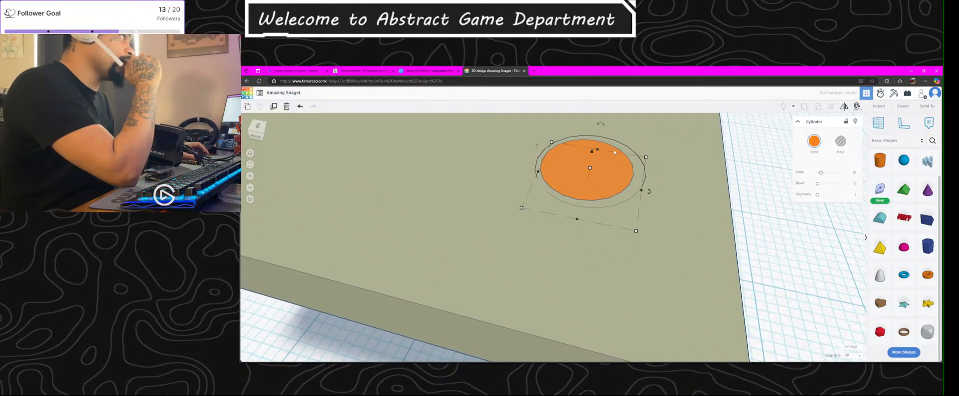
drag(592, 150, 593, 150)
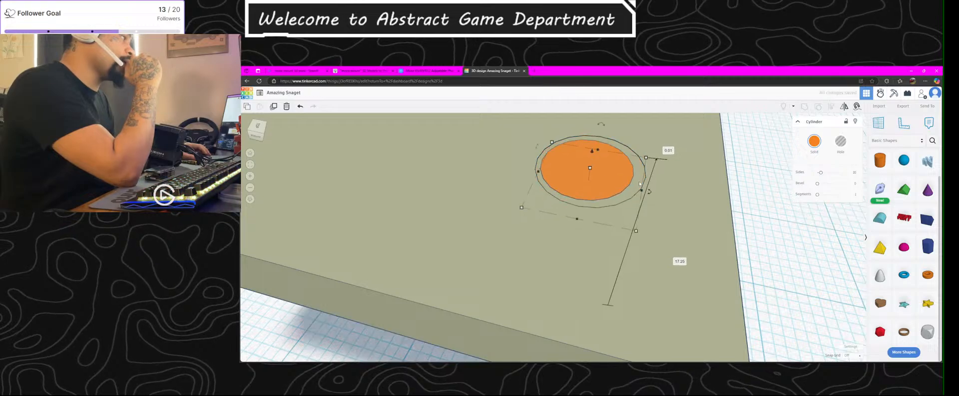
Step: Select only the orange disc over the plate's round hole and turn it into a hole shape
right_drag(636, 183, 626, 200)
scroll(672, 209, down, 5)
middle_drag(715, 226, 659, 170)
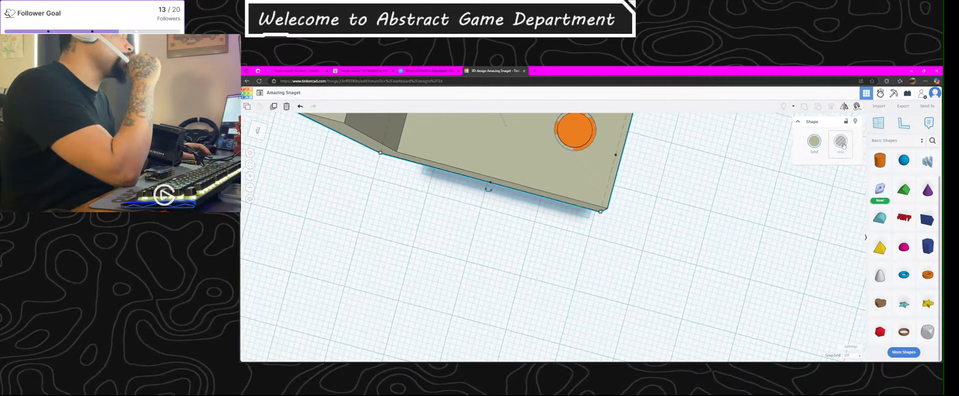
click(575, 131)
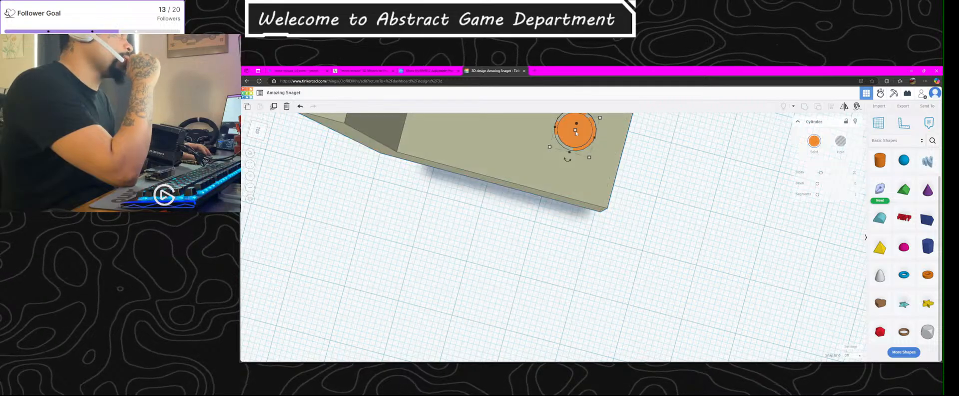
click(842, 143)
right_drag(735, 176, 645, 208)
scroll(645, 208, up, 5)
right_drag(756, 198, 612, 244)
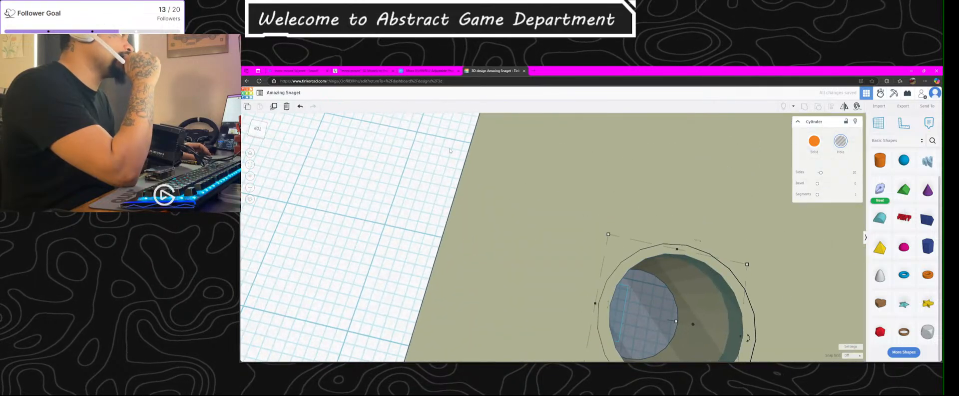
Step: Group the hole disc with the bracket to cut a shallow recess around the round hole
scroll(467, 157, down, 6)
drag(559, 250, 474, 195)
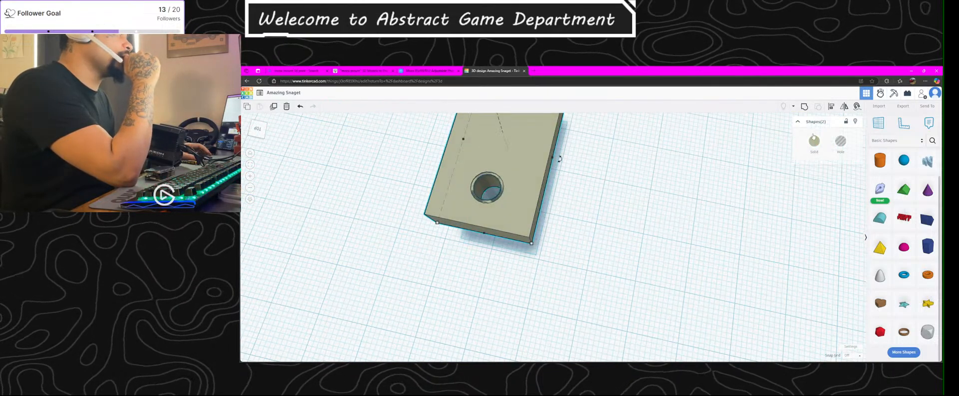
click(805, 106)
Step: Examine the recess cut around the plate's round hole from several angles
right_drag(520, 220, 490, 209)
scroll(490, 208, up, 8)
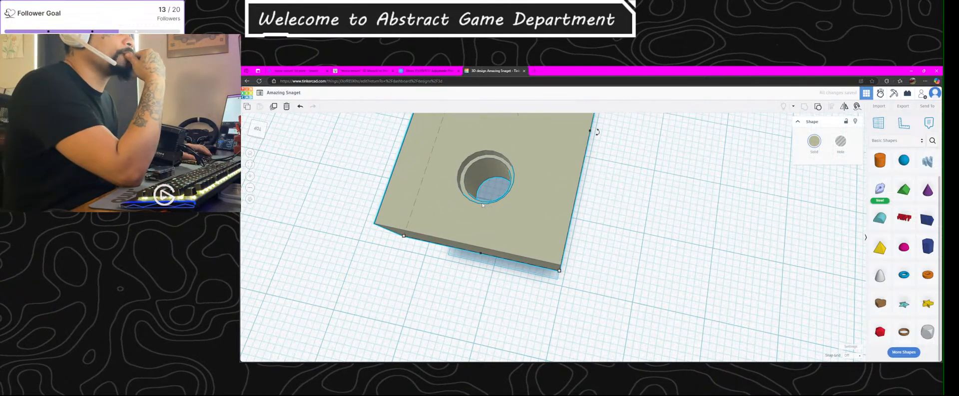
scroll(481, 198, down, 10)
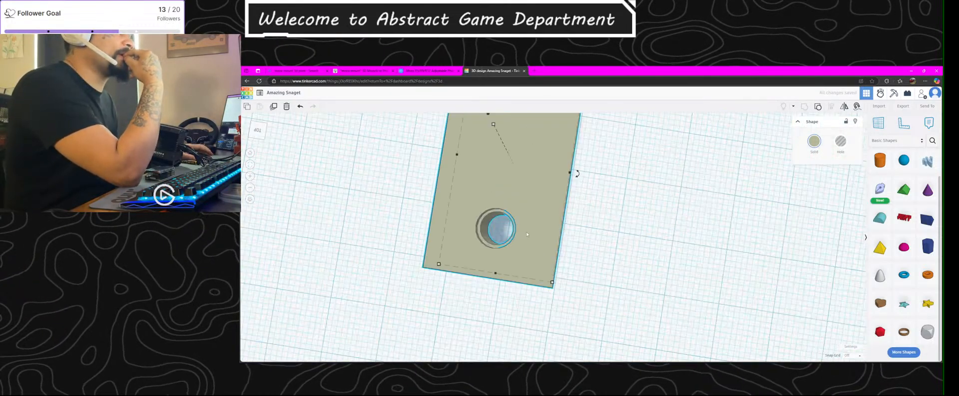
right_drag(545, 219, 555, 197)
scroll(544, 196, up, 5)
scroll(545, 191, down, 5)
scroll(555, 197, down, 6)
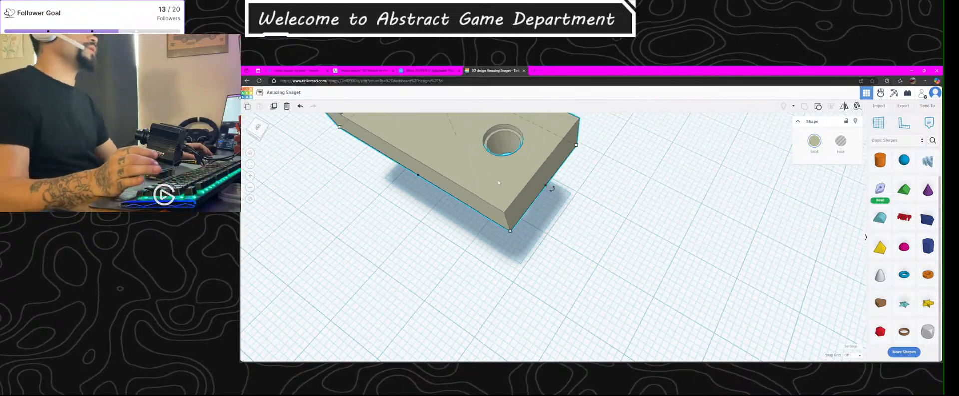
scroll(554, 197, down, 2)
scroll(546, 200, up, 2)
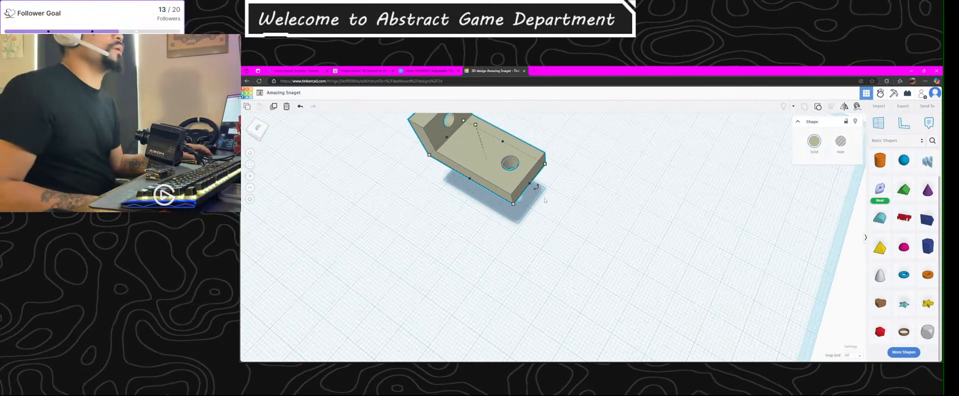
Step: Shift the bracket slightly across the workplane and lower it toward the grid
click(595, 236)
middle_drag(583, 237, 549, 203)
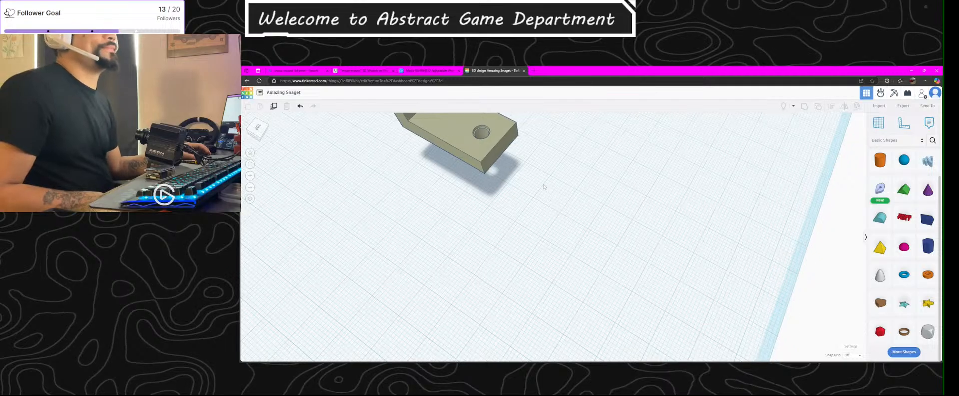
scroll(540, 193, down, 3)
right_drag(538, 193, 394, 187)
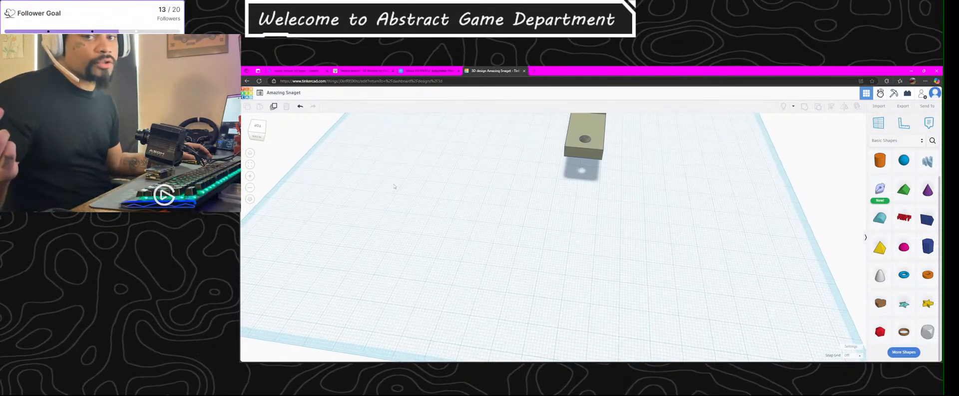
scroll(631, 166, down, 2)
scroll(610, 159, up, 5)
right_drag(610, 159, 615, 200)
scroll(614, 199, down, 2)
click(594, 202)
mouse_move(591, 195)
mouse_down()
mouse_move(600, 208)
mouse_move(591, 212)
mouse_move(602, 206)
mouse_up()
right_drag(601, 207, 603, 186)
drag(562, 174, 570, 190)
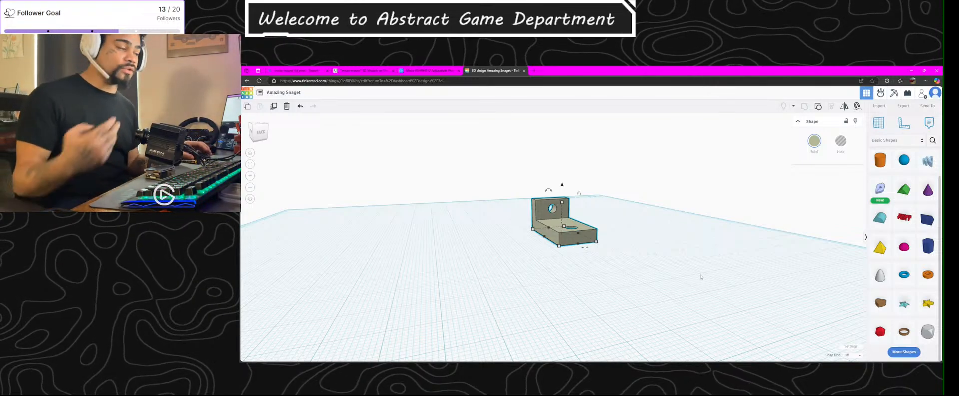
Step: Place the ruler at the bracket's lower outer corner by the upright wall and select the bracket to measure it
right_drag(680, 273, 920, 109)
click(613, 240)
scroll(670, 220, up, 3)
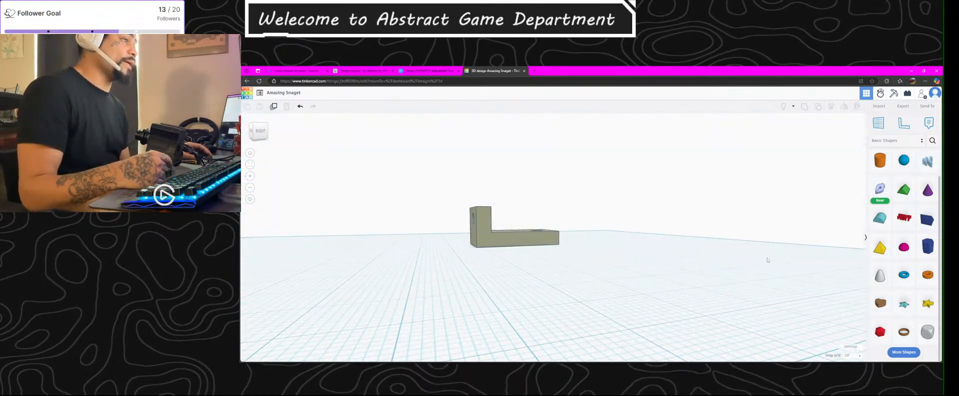
right_drag(485, 249, 486, 278)
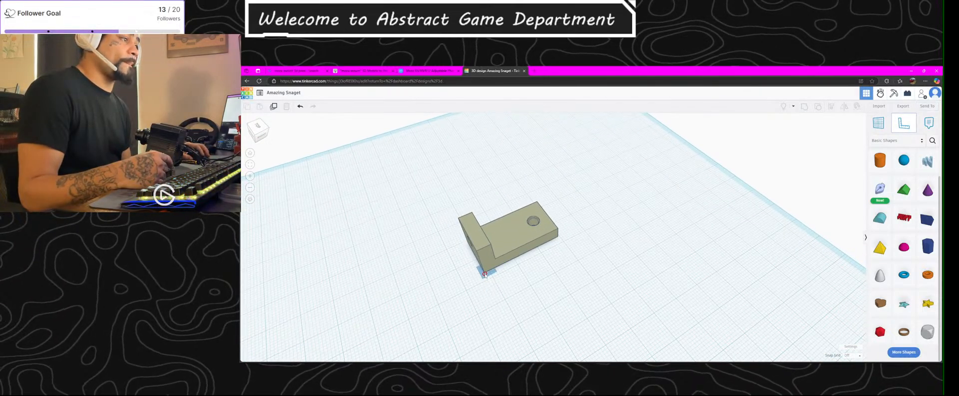
click(485, 273)
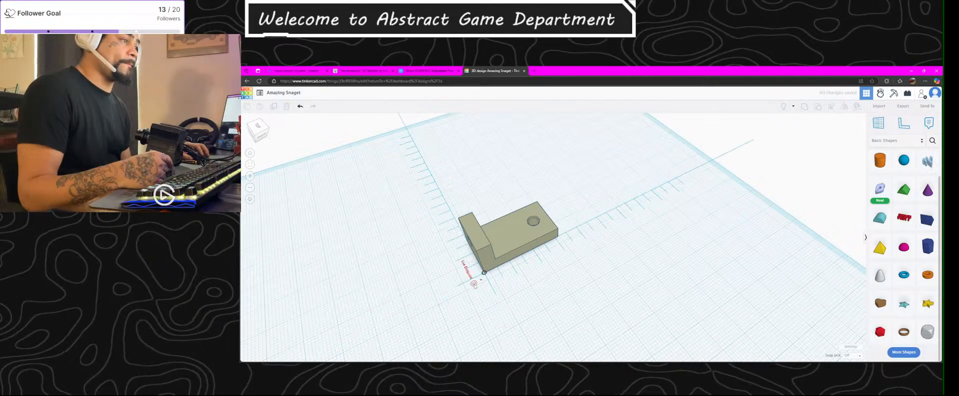
click(489, 266)
Step: Examine the bracket's length, width and height on the ruler from several angles
right_drag(518, 265, 807, 226)
right_drag(521, 246, 613, 252)
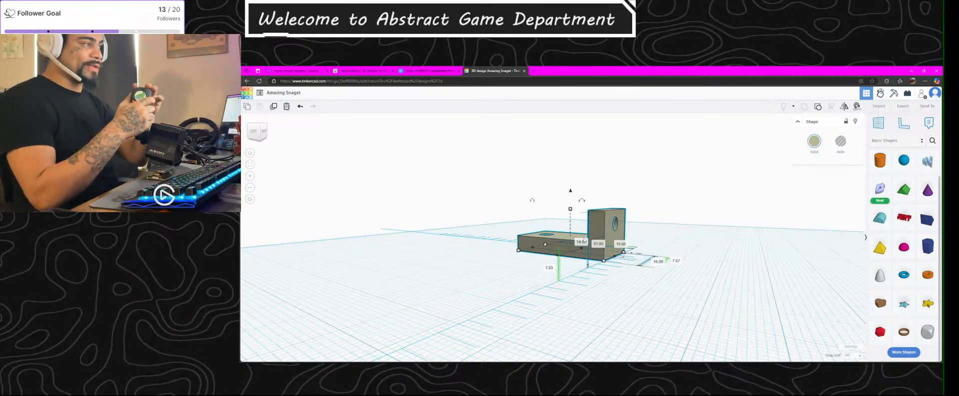
scroll(638, 245, down, 2)
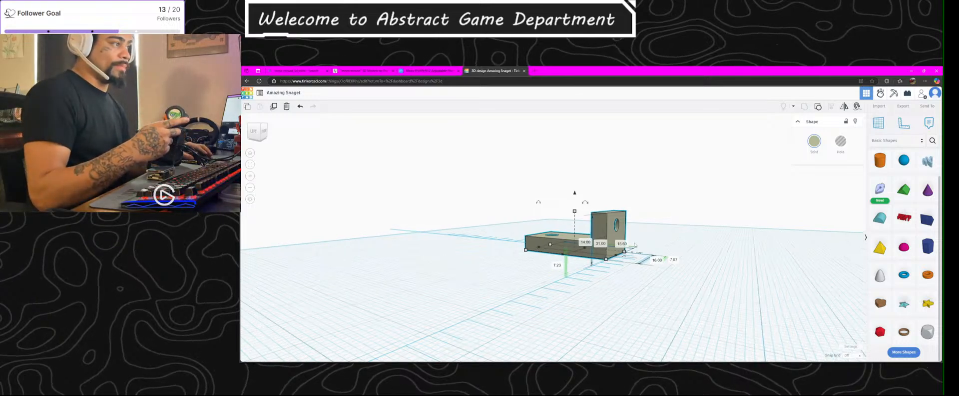
scroll(650, 243, up, 4)
right_drag(650, 243, 767, 269)
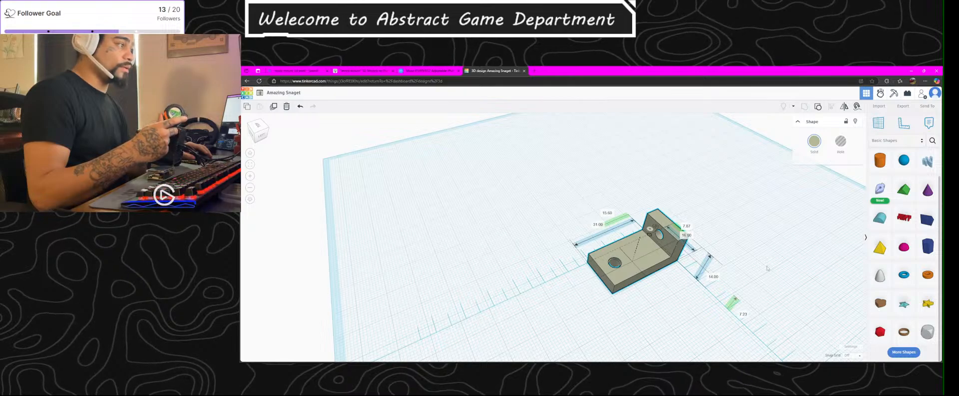
right_drag(768, 268, 641, 248)
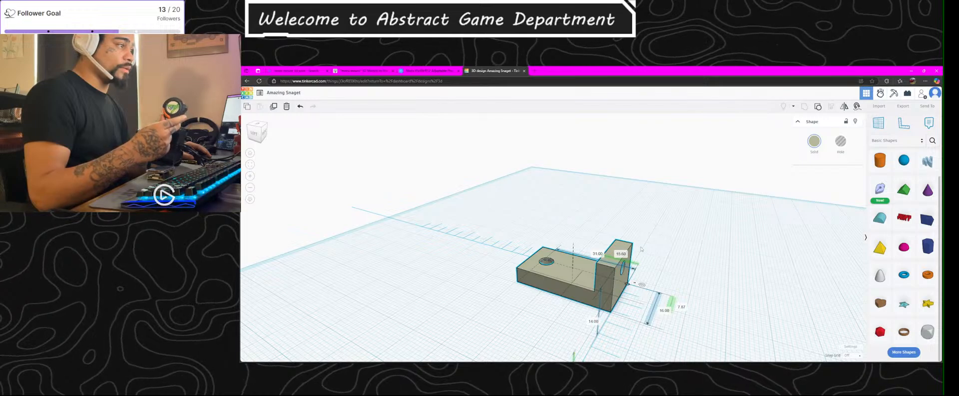
right_drag(712, 283, 760, 288)
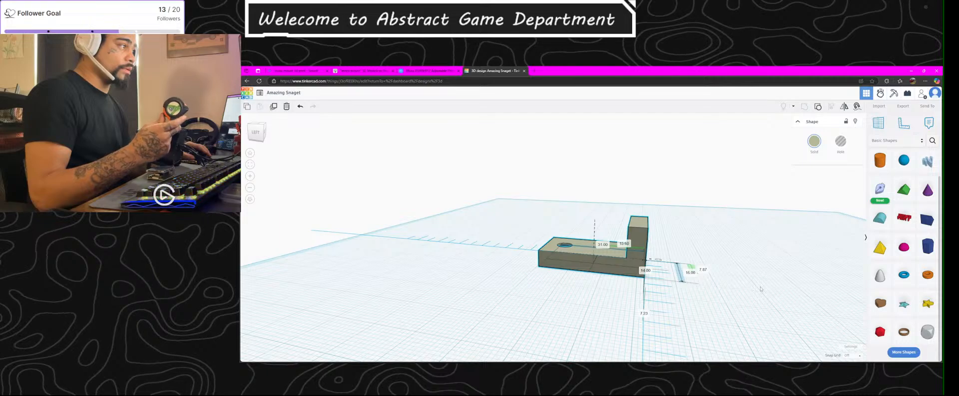
right_drag(761, 289, 796, 307)
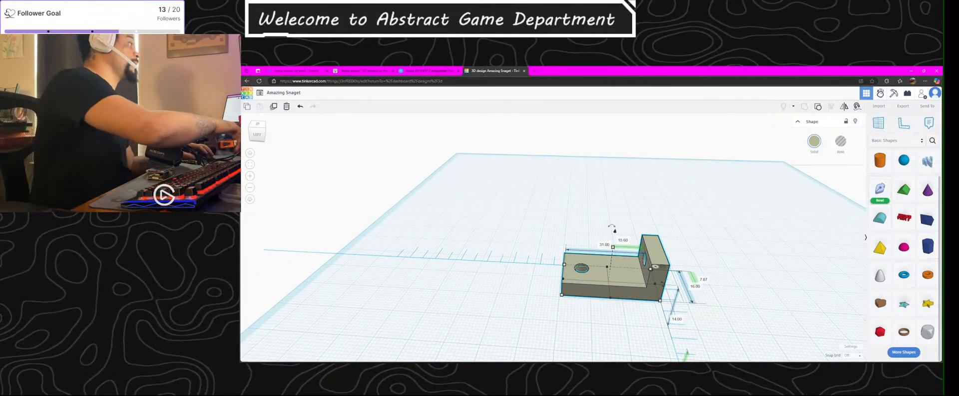
Step: Add a hole box behind the bracket and reduce one side to make it a thin upright slab
scroll(905, 200, up, 2)
drag(881, 165, 587, 197)
right_drag(604, 205, 636, 224)
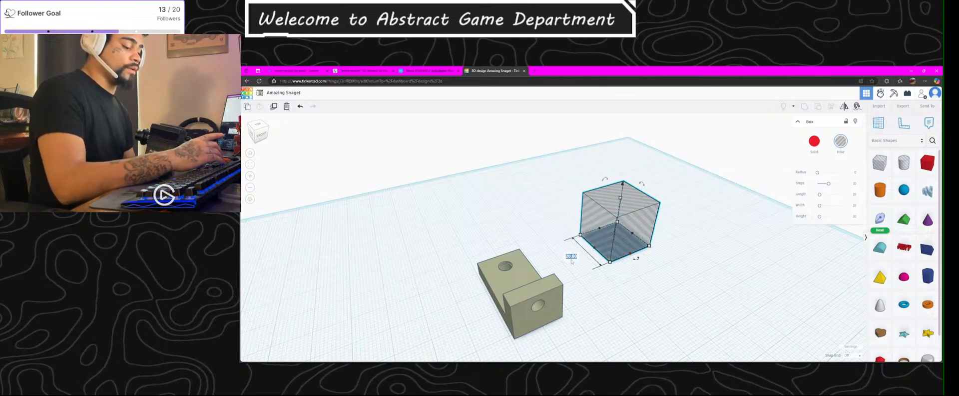
key(Return)
Step: Move the thin hole slab across the bracket's plate, between the round hole and the upright wall
right_drag(619, 247, 730, 268)
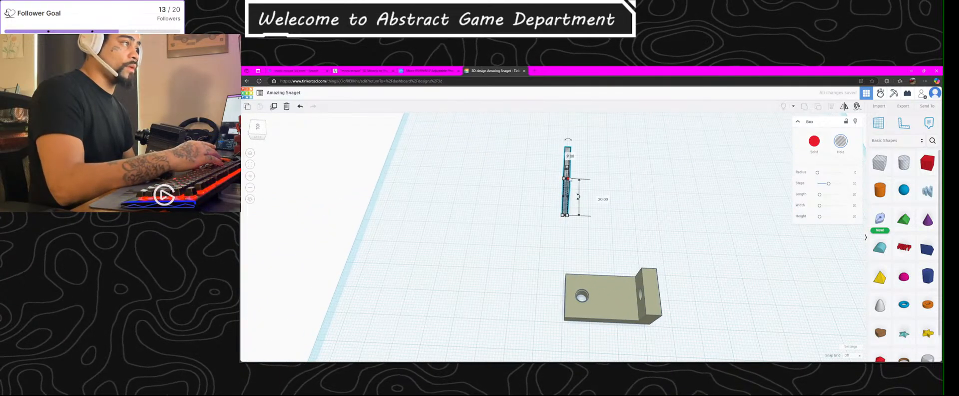
drag(567, 160, 619, 276)
right_drag(725, 305, 708, 272)
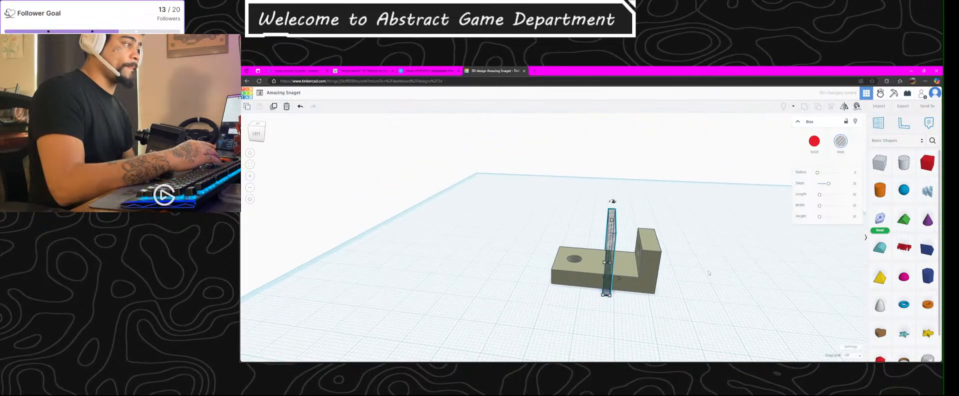
Step: Group the thin slab with the bracket to cut the plate in two, then ungroup them
drag(693, 340, 539, 204)
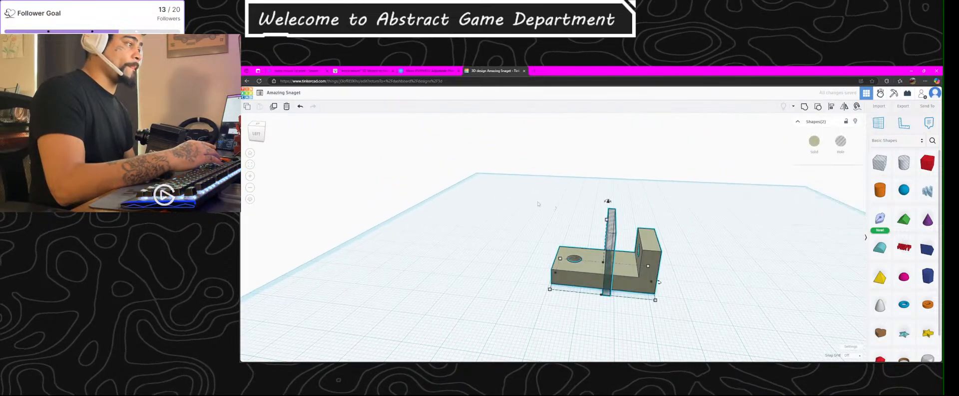
click(804, 107)
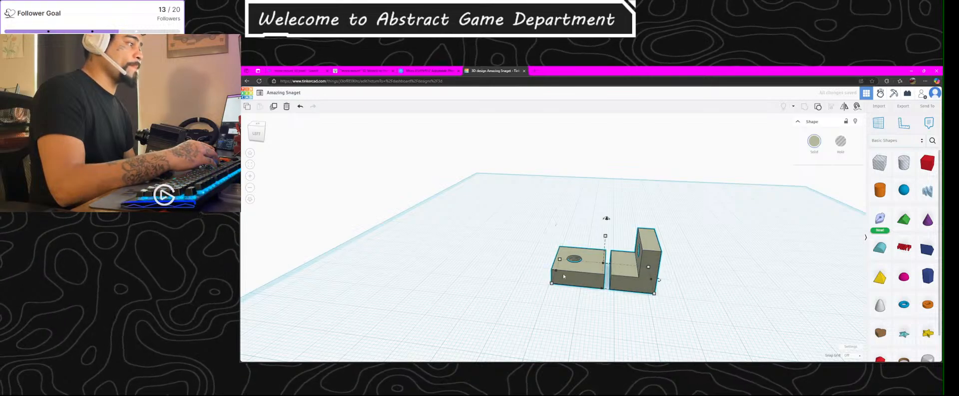
click(820, 108)
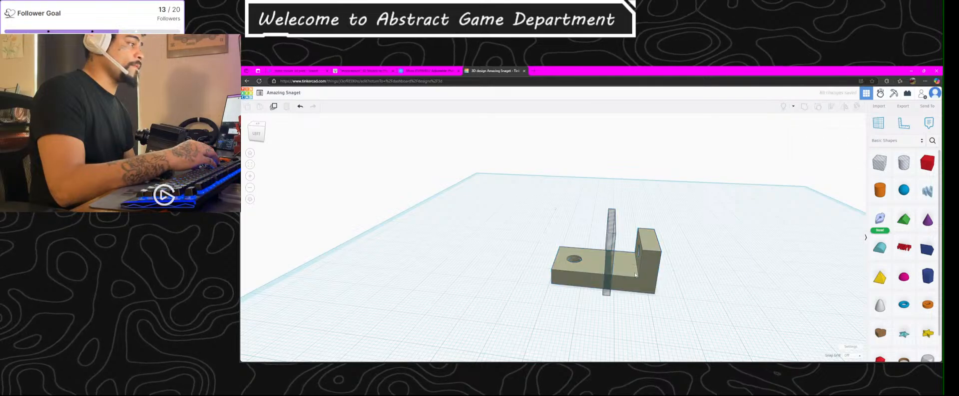
Step: Select the bracket and the thin slab together and group them again to split the plate
click(609, 239)
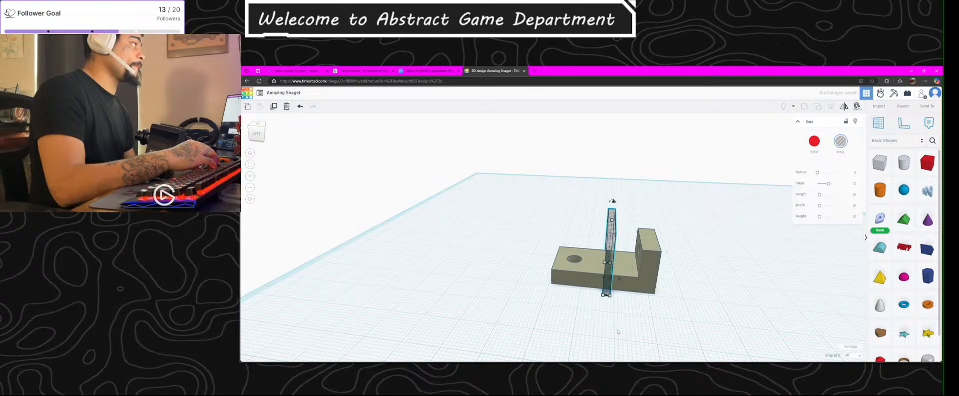
click(597, 320)
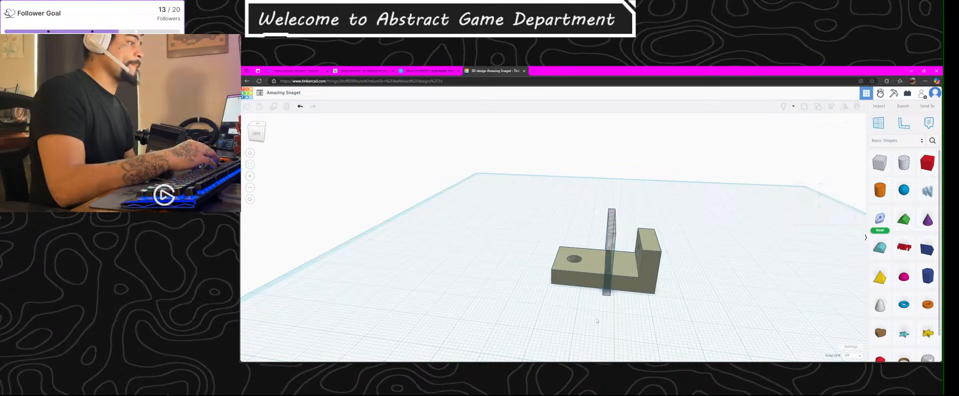
click(604, 291)
click(602, 287)
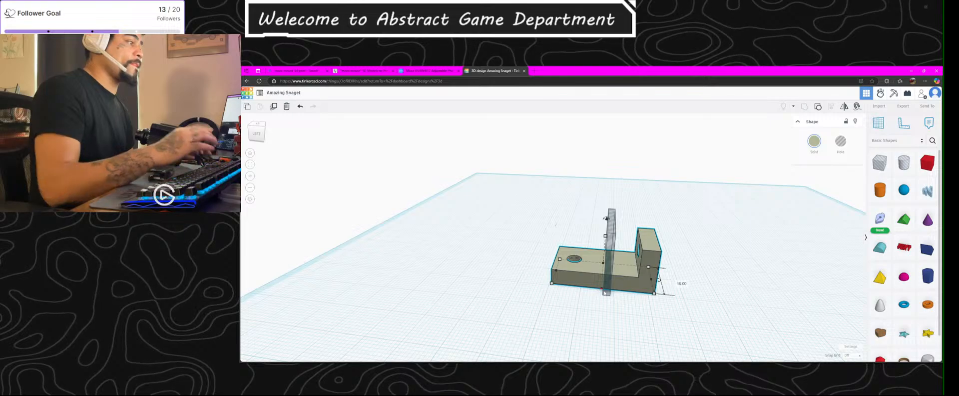
key(ctrl+g)
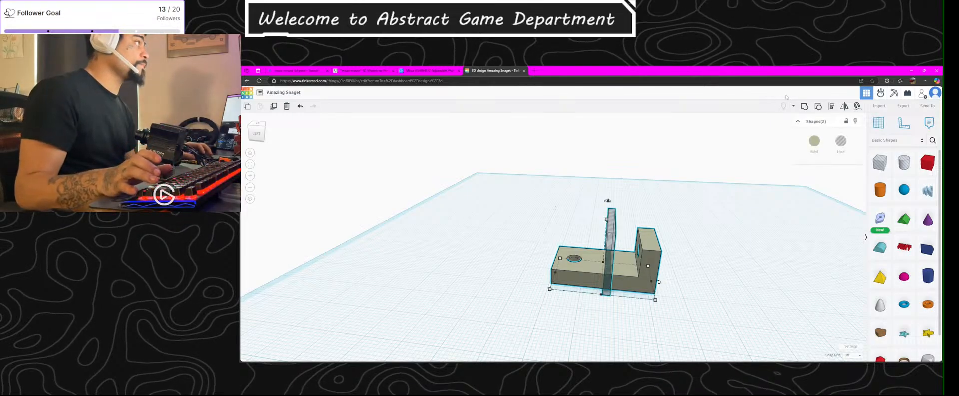
click(725, 273)
right_drag(725, 274, 693, 243)
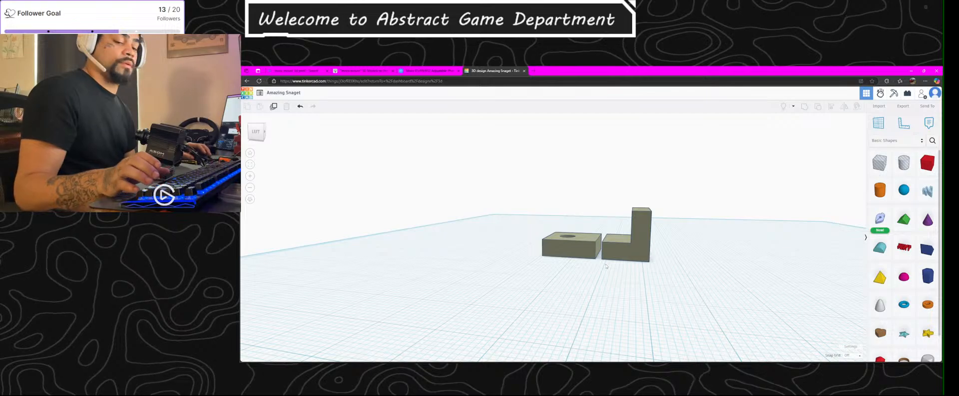
Step: Undo the split and the slab's move onto the bracket
key(ctrl+z)
key(ctrl+y)
key(ctrl+z)
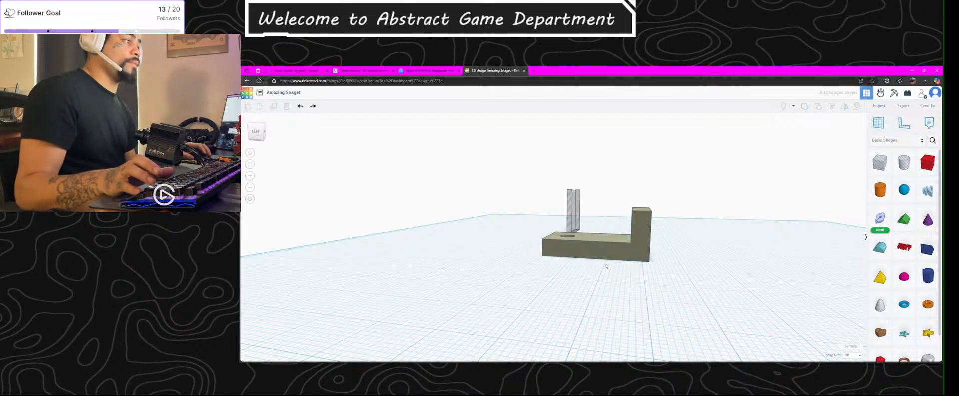
scroll(724, 267, down, 1)
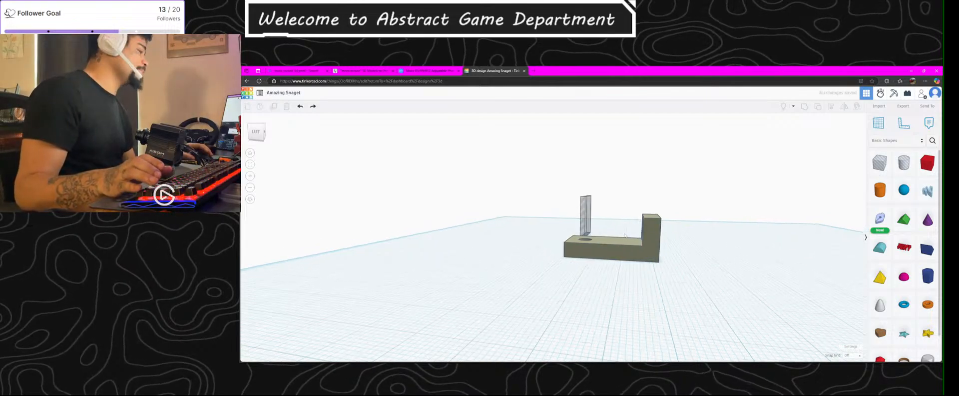
Step: Delete the thin hole slab standing above the bracket's plate
click(588, 218)
key(Delete)
right_drag(600, 225, 823, 262)
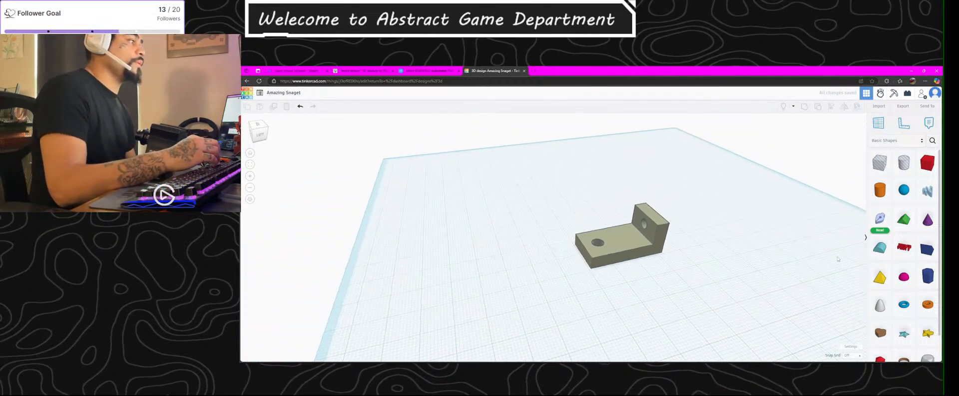
Step: Place a hole box over the outer part of the bracket's upright wall and group it with the bracket to thin the wall
drag(892, 167, 668, 230)
right_drag(669, 230, 595, 198)
drag(664, 255, 664, 254)
right_drag(665, 254, 852, 227)
drag(621, 145, 632, 147)
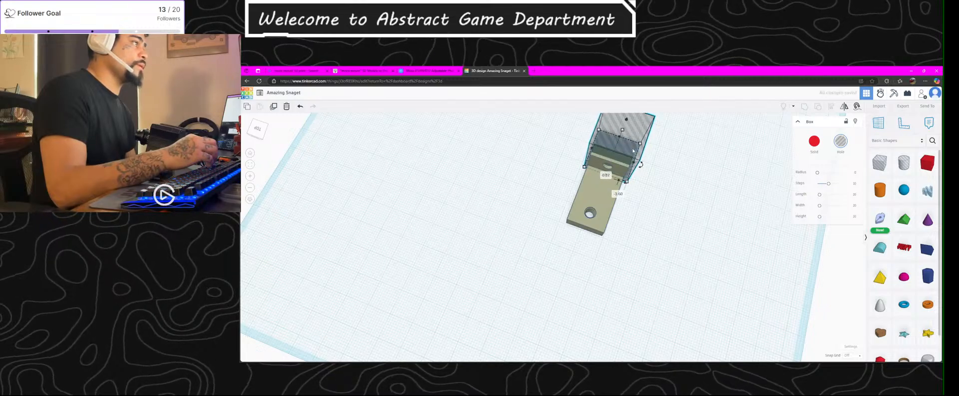
key(ctrl+a)
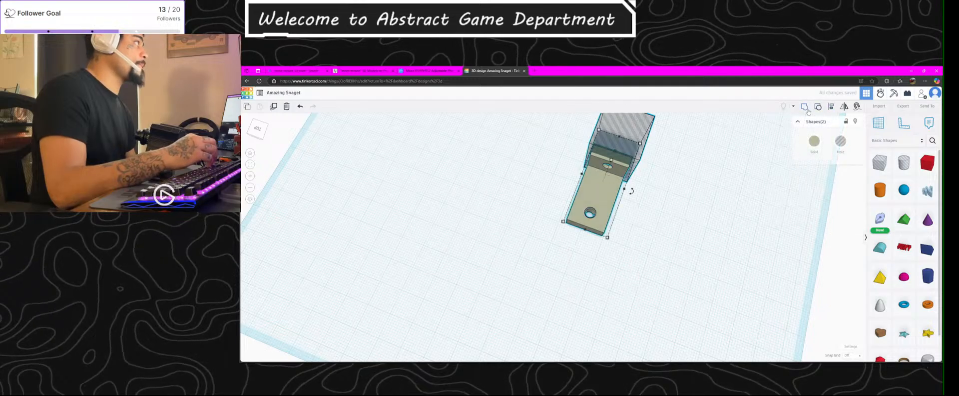
key(ctrl+g)
right_drag(678, 245, 445, 197)
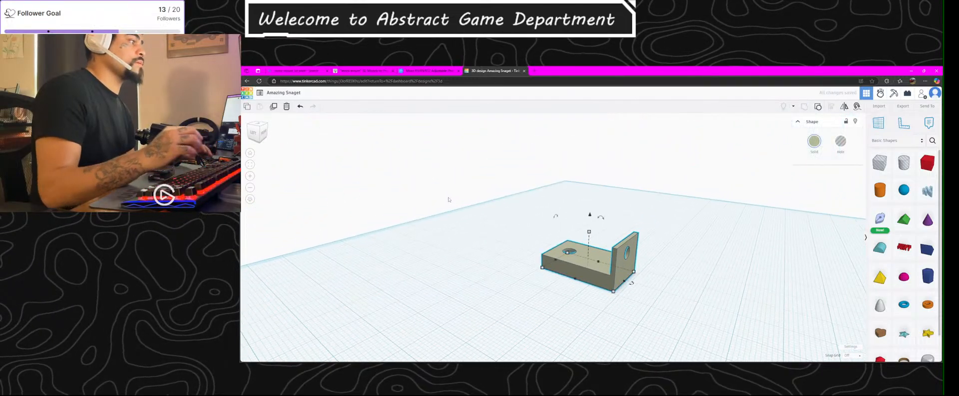
Step: Ungroup the shapes, shift the hole box over the whole upright wall, and group everything again to cut the wall off
key(ctrl+shift+g)
drag(667, 295, 656, 291)
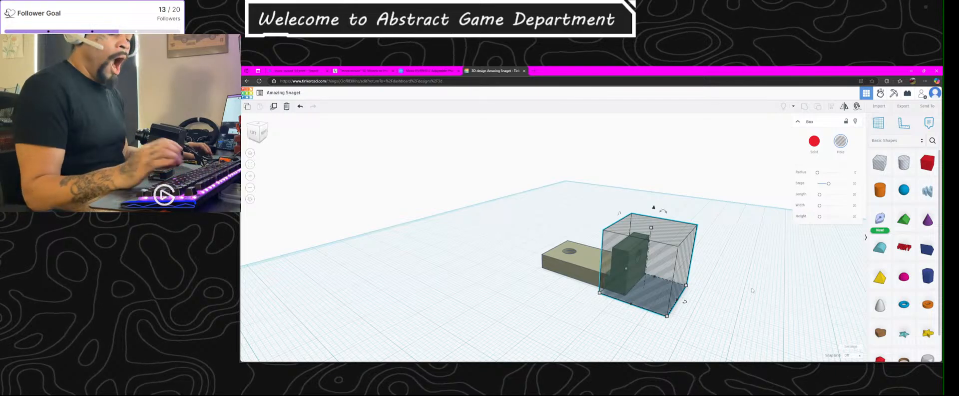
key(ctrl+a)
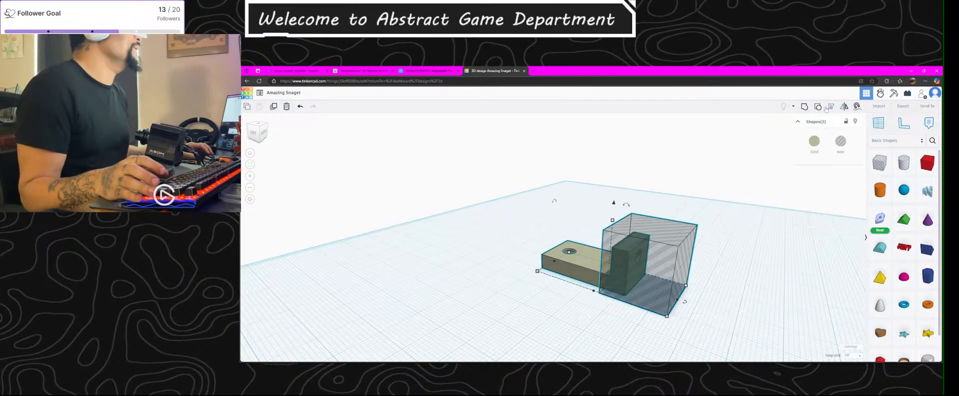
key(ctrl+g)
click(635, 289)
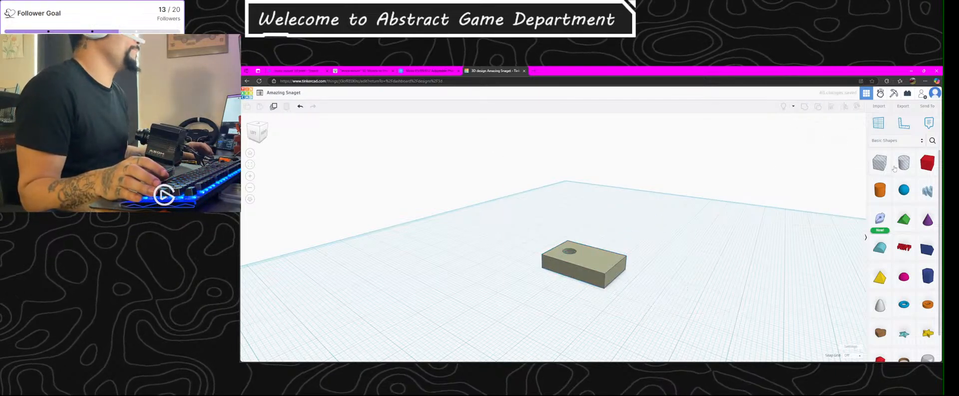
Step: Add a solid box to the workplane and move it against the cut end of the plate
drag(927, 162, 647, 286)
right_drag(647, 287, 411, 283)
drag(472, 248, 477, 249)
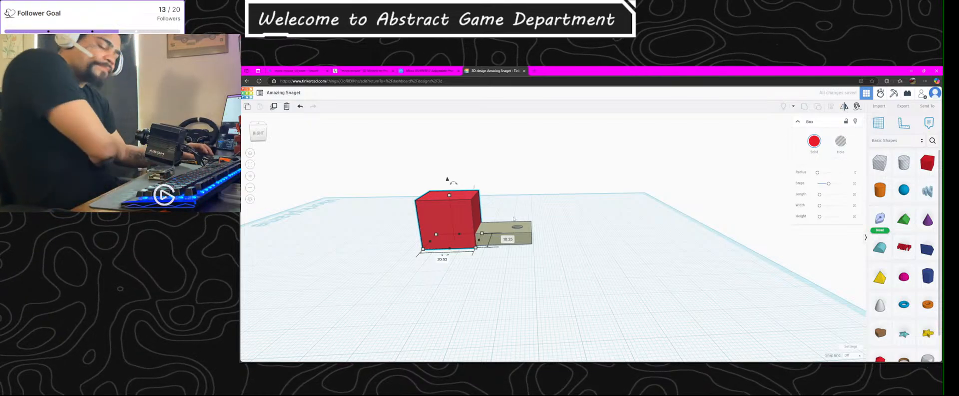
Step: Align the solid box with the plate so that their outer corner edges are flush
click(512, 236)
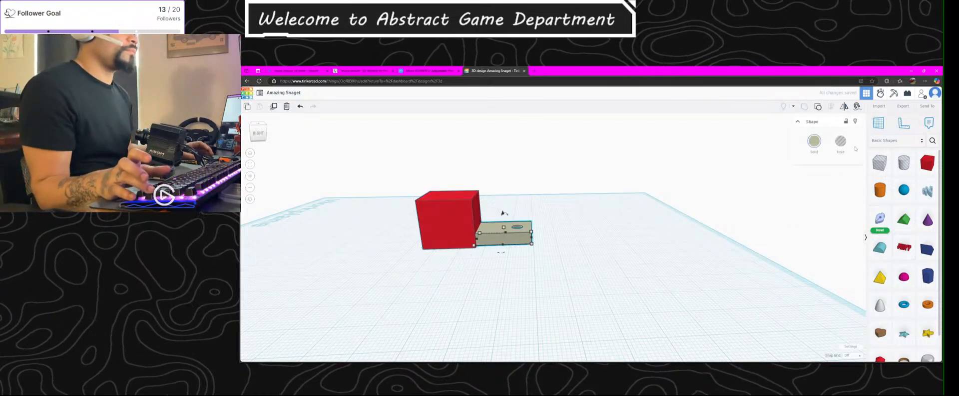
shift+click(447, 220)
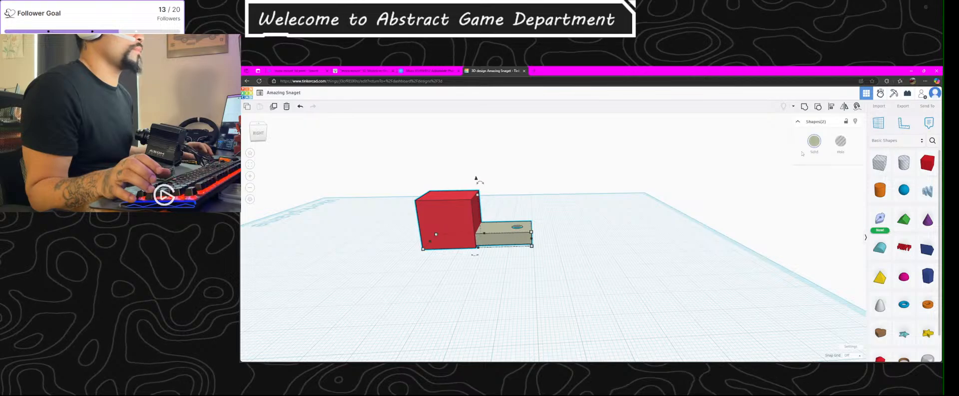
click(832, 106)
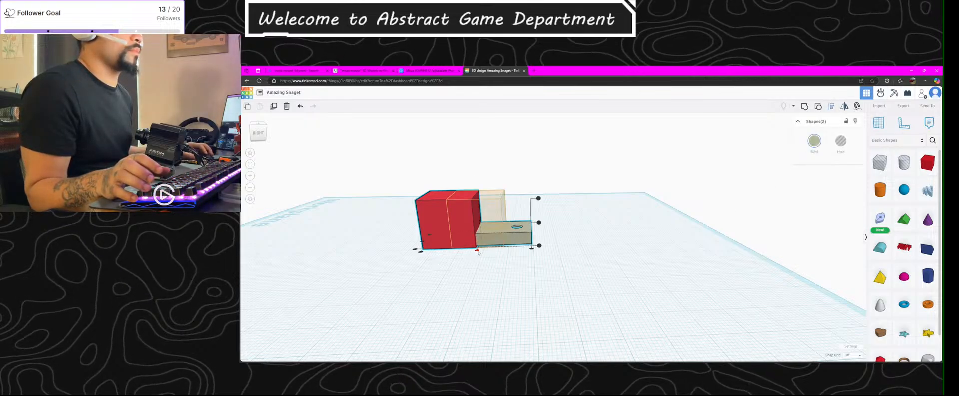
click(478, 250)
right_drag(478, 251, 782, 298)
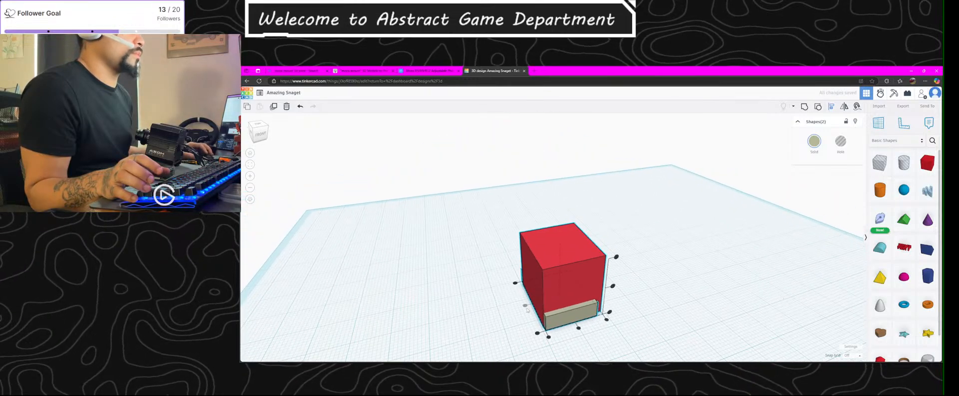
click(526, 306)
click(534, 307)
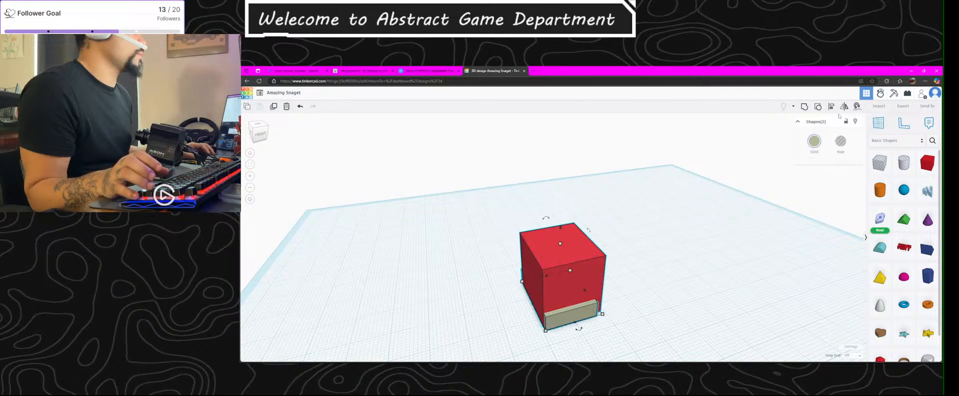
drag(524, 299, 516, 286)
drag(548, 336, 549, 337)
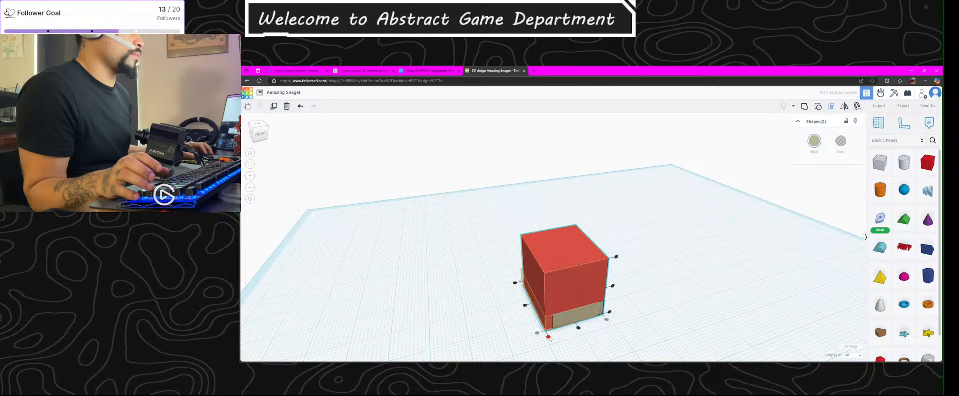
drag(550, 338, 551, 338)
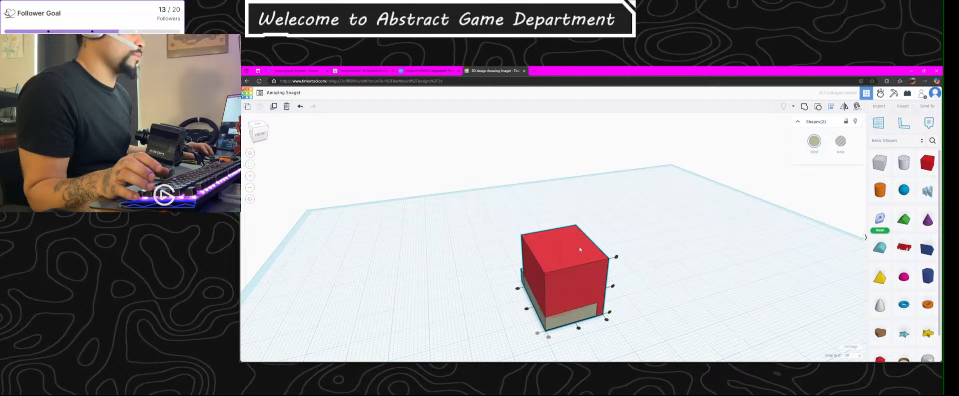
Step: Shrink the solid box to the plate's width and examine the joint from underneath
click(593, 252)
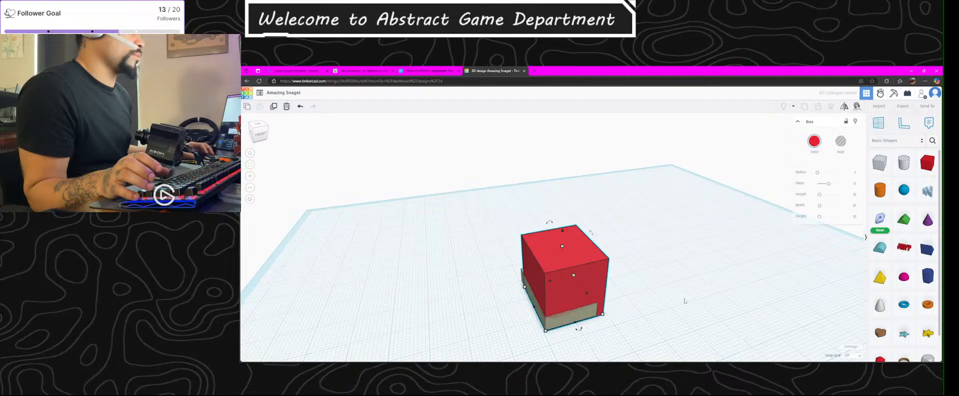
right_drag(685, 300, 575, 300)
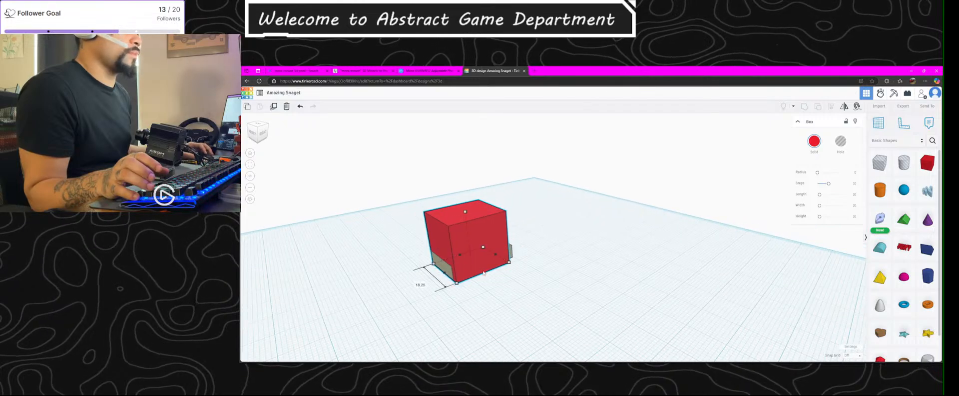
drag(483, 272, 479, 270)
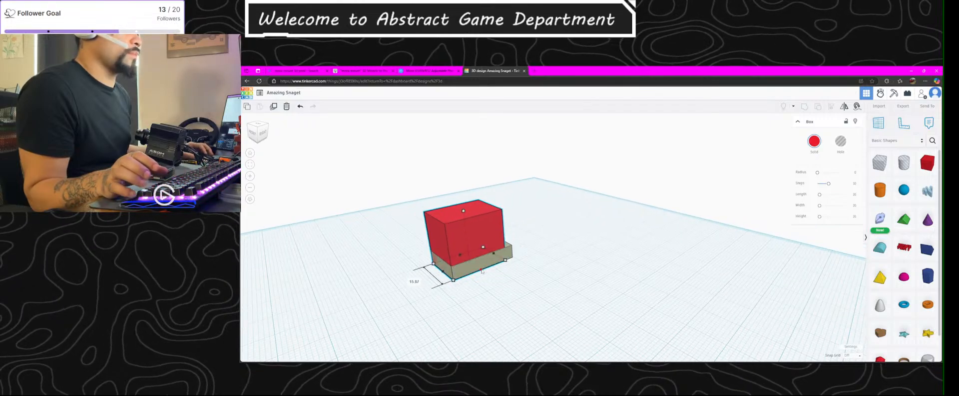
right_drag(542, 280, 630, 242)
scroll(545, 255, up, 5)
right_drag(520, 215, 596, 276)
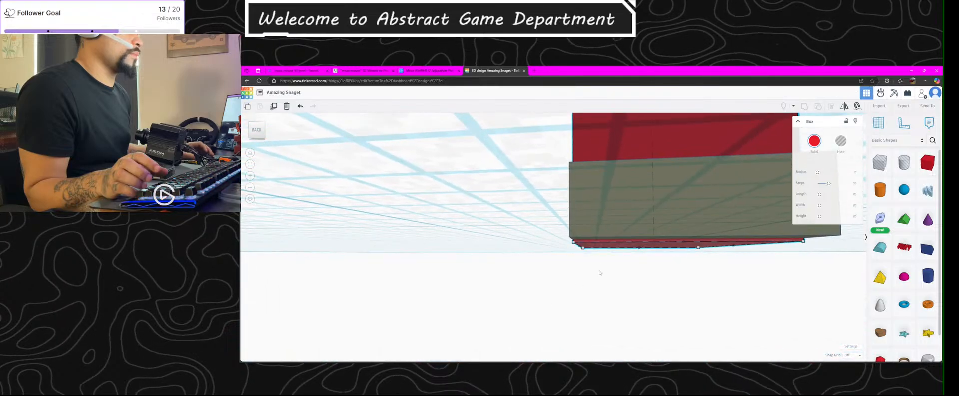
Step: Lower the plate slightly to meet the workplane, with the snap grid set to 0.1 mm
right_drag(670, 309, 643, 221)
click(639, 225)
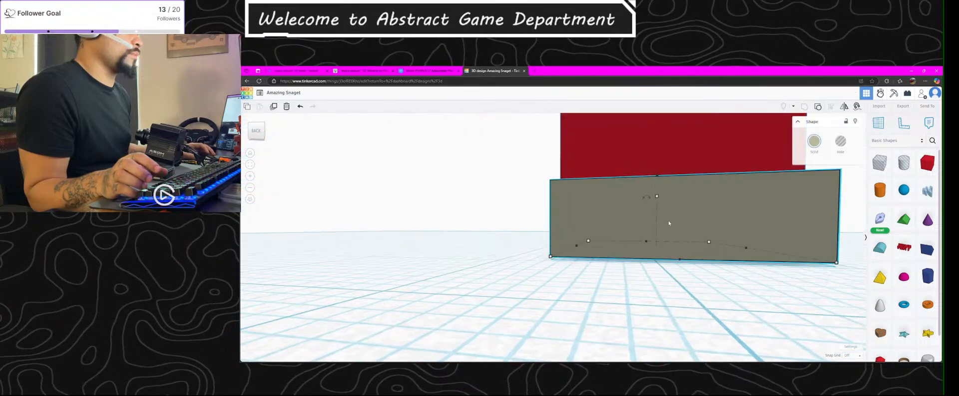
drag(657, 176, 659, 180)
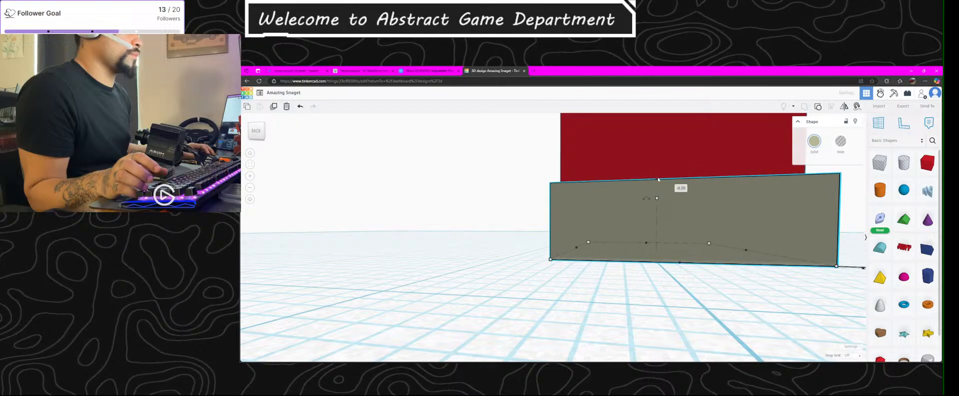
click(851, 340)
drag(659, 179, 664, 184)
right_drag(664, 183, 935, 326)
click(697, 306)
Step: Stretch the solid box outward past the plate's end, and pull in its inner face to butt against the plate
click(484, 165)
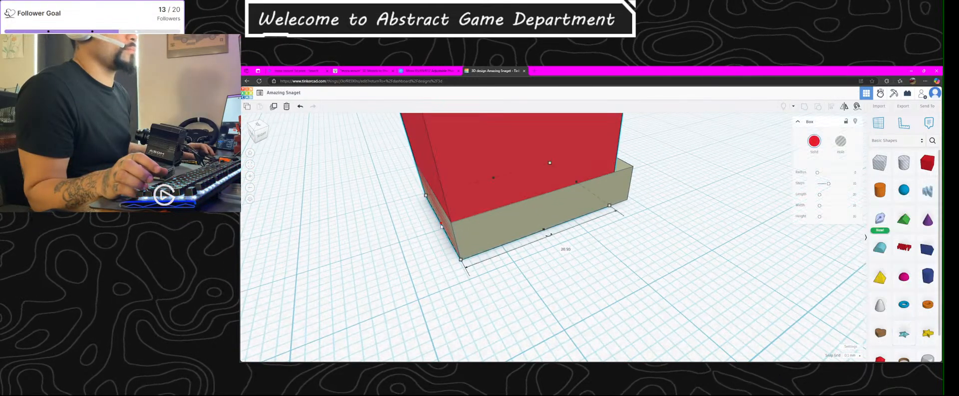
drag(441, 224, 354, 214)
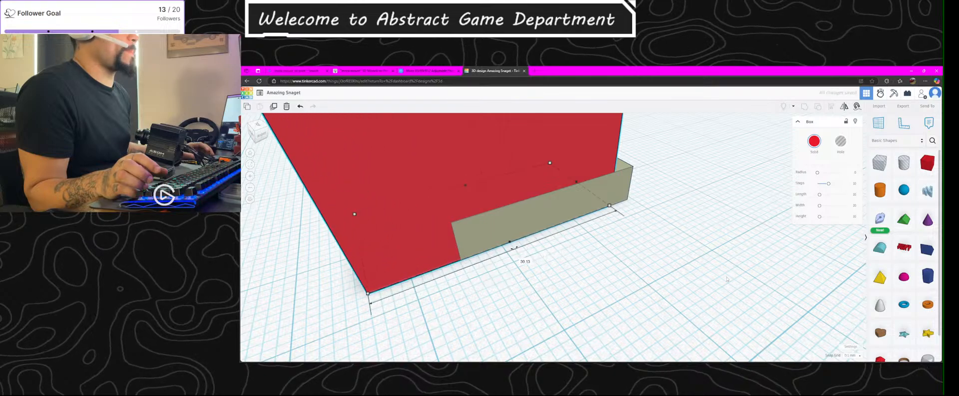
drag(579, 183, 453, 221)
right_drag(452, 221, 662, 273)
scroll(573, 265, down, 5)
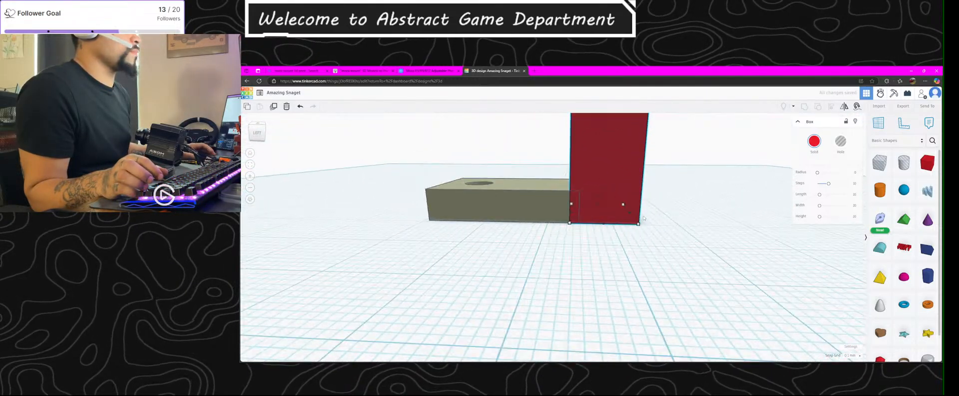
Step: Thin the solid box into a narrow upright wall at the plate's end
drag(629, 215, 587, 212)
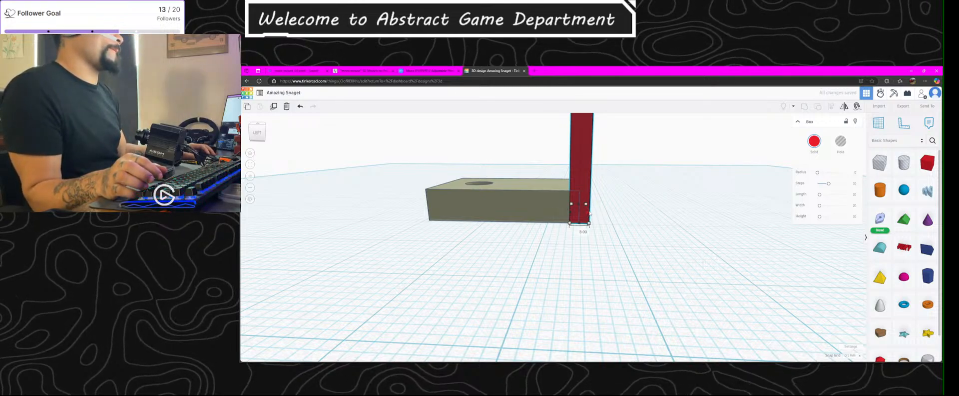
drag(589, 215, 591, 215)
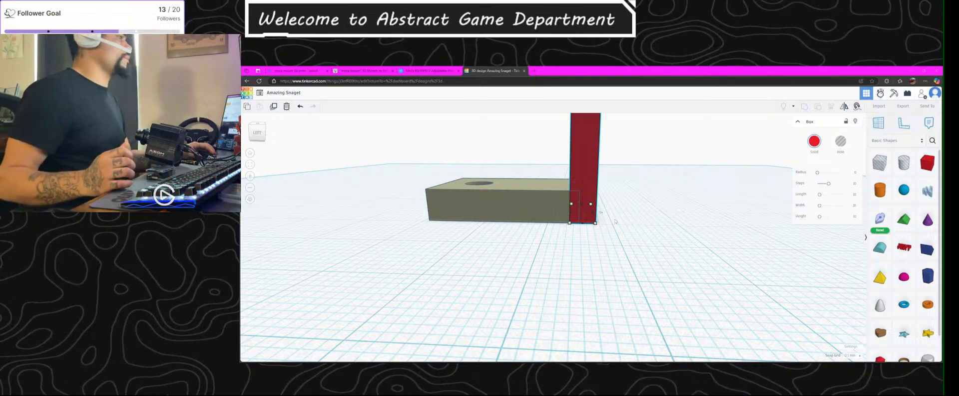
scroll(600, 212, down, 3)
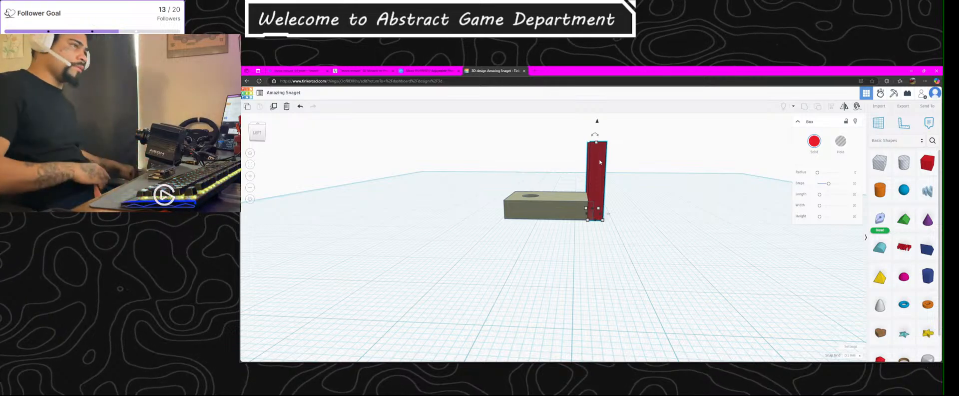
Step: Undo the new wall, the hole-box cuts and the earlier bracket edits to return to an earlier version of the bracket
key(ctrl+z)
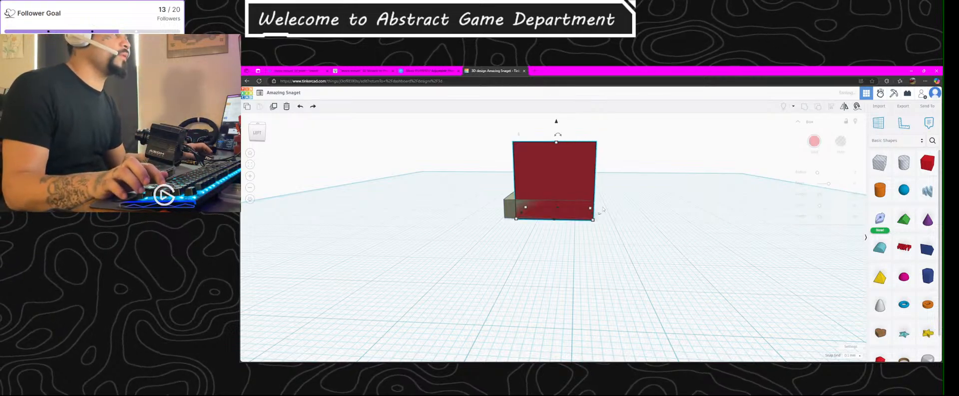
key(ctrl+z)
key(ctrl+z)
key(ctrl+z)
key(ctrl+z)
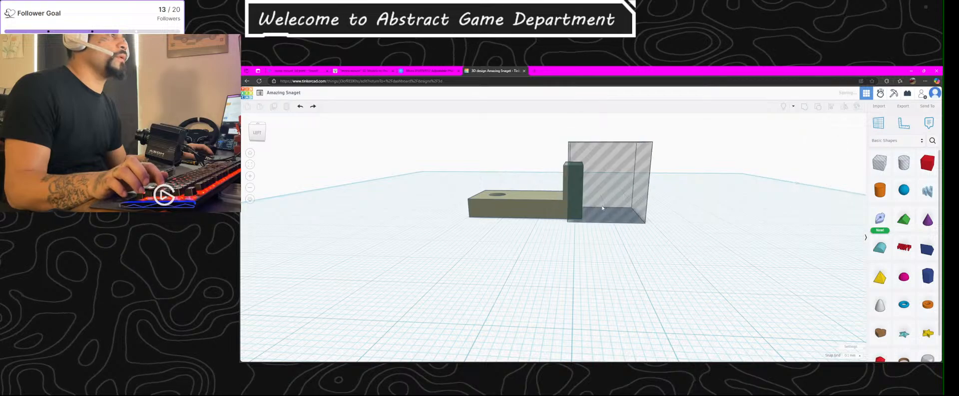
key(ctrl+y)
right_drag(580, 211, 591, 277)
key(ctrl+z)
key(ctrl+z)
key(ctrl+z)
key(ctrl+z)
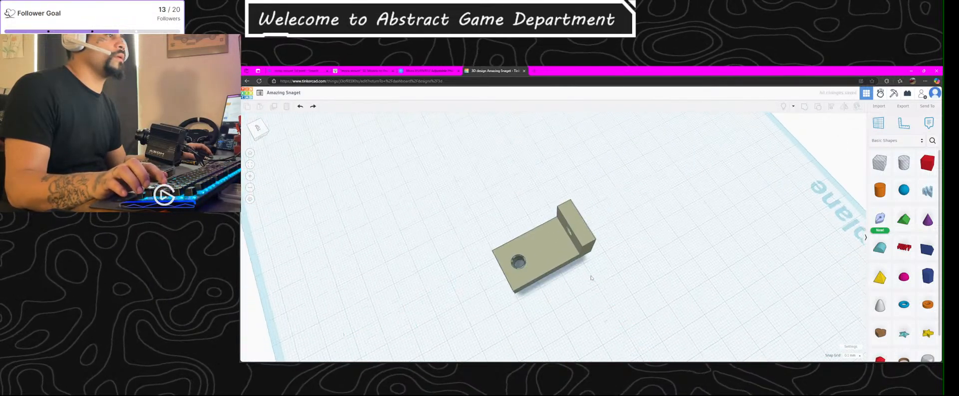
Step: Redo edits up to the point where the orange cylinder sits in the plate's round hole
right_drag(591, 277, 609, 258)
key(ctrl+y)
key(ctrl+y)
key(ctrl+y)
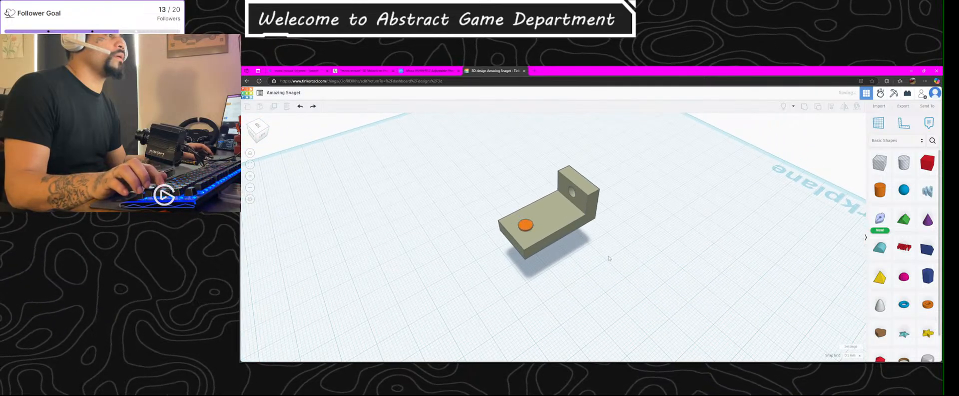
Step: Set the orange cylinder's width to 4.2 mm
right_drag(608, 237, 520, 235)
click(499, 212)
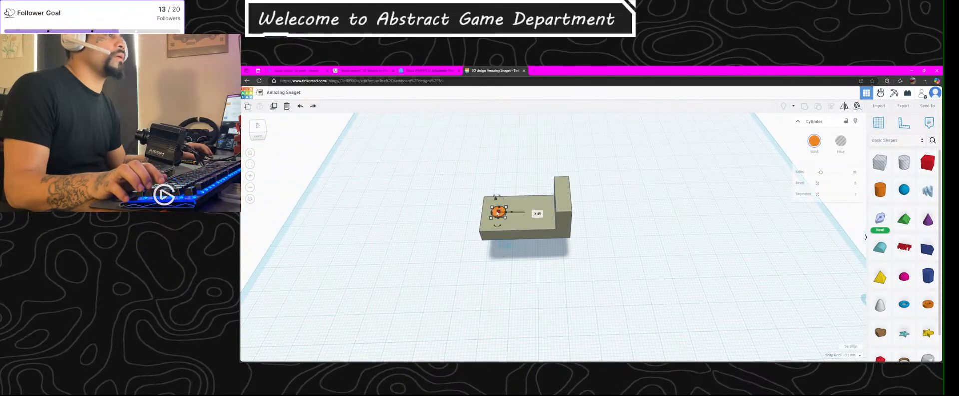
drag(499, 216, 500, 216)
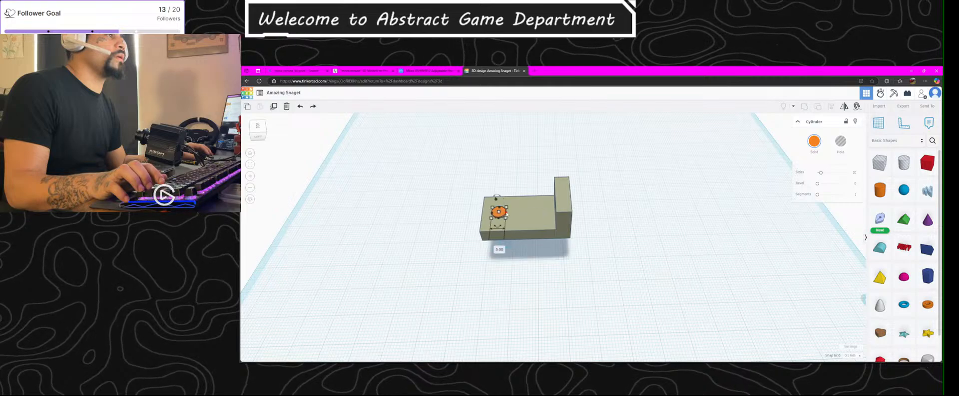
click(499, 249)
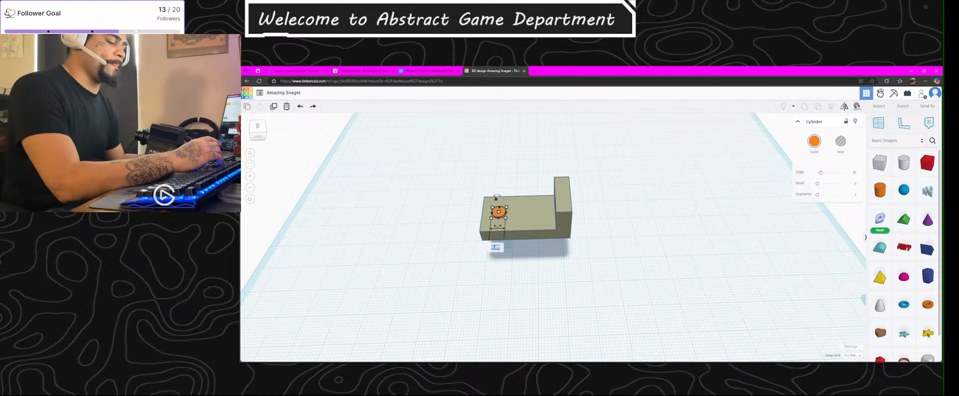
text(4.2)
key(Return)
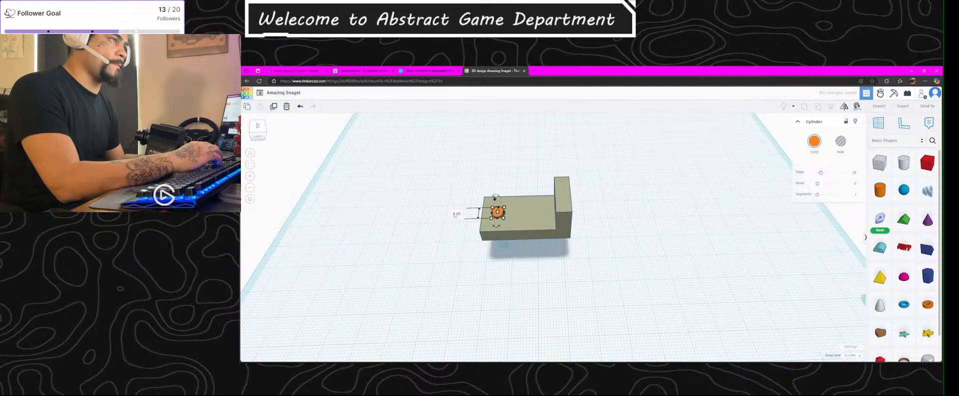
Step: Set the orange cylinder's depth to 4.2 mm and lower it into the plate's round hole
text(4.2)
key(Return)
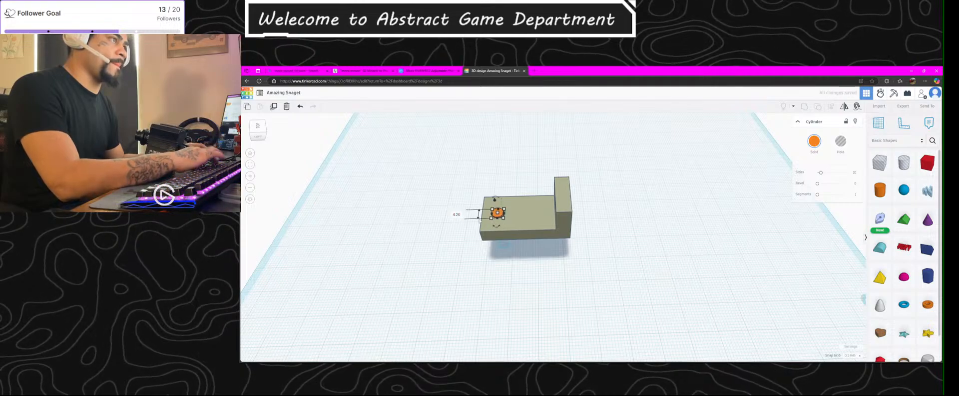
drag(496, 201, 496, 211)
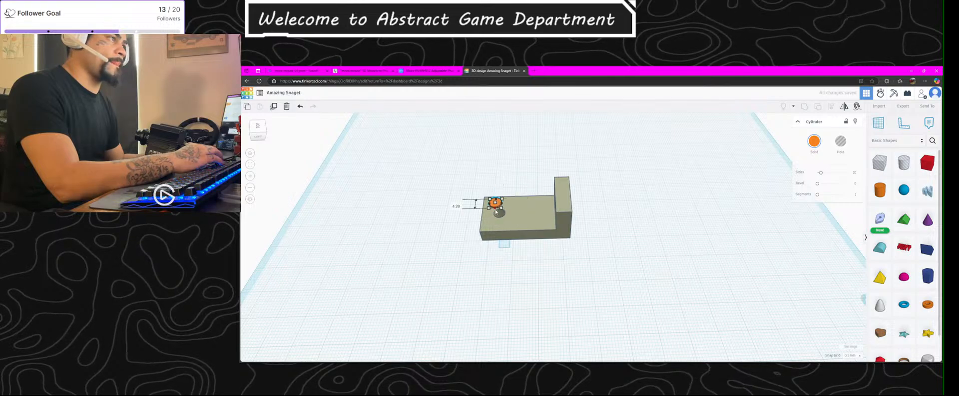
key(ctrl+z)
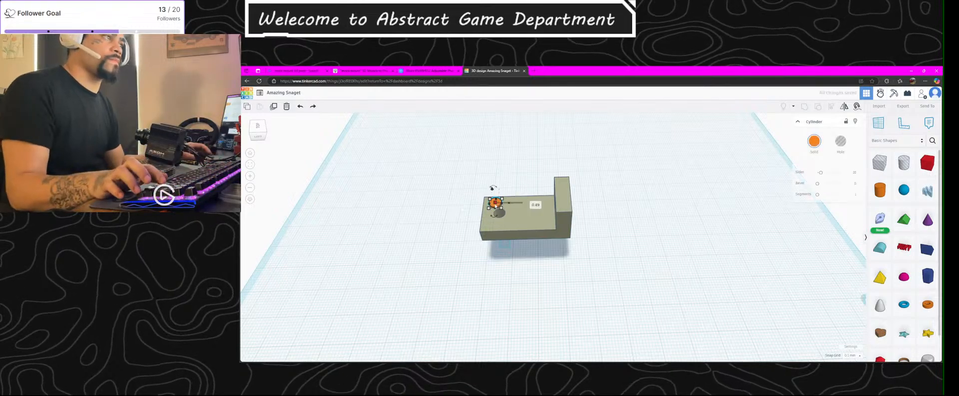
drag(496, 206, 498, 211)
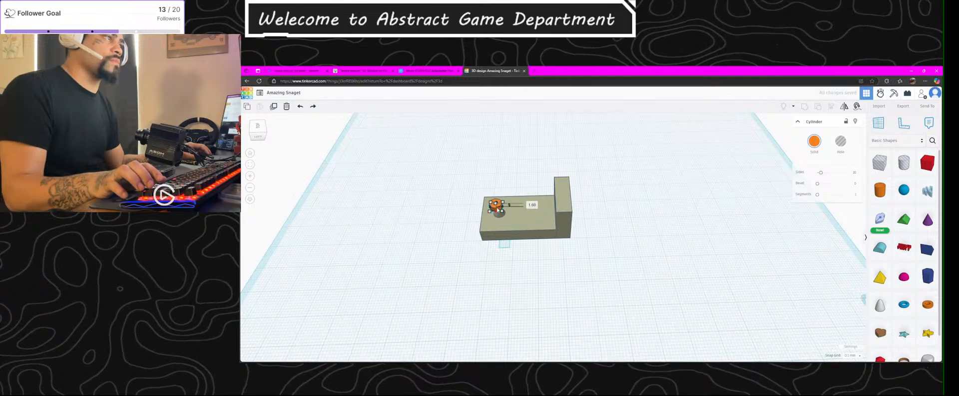
right_drag(582, 233, 718, 223)
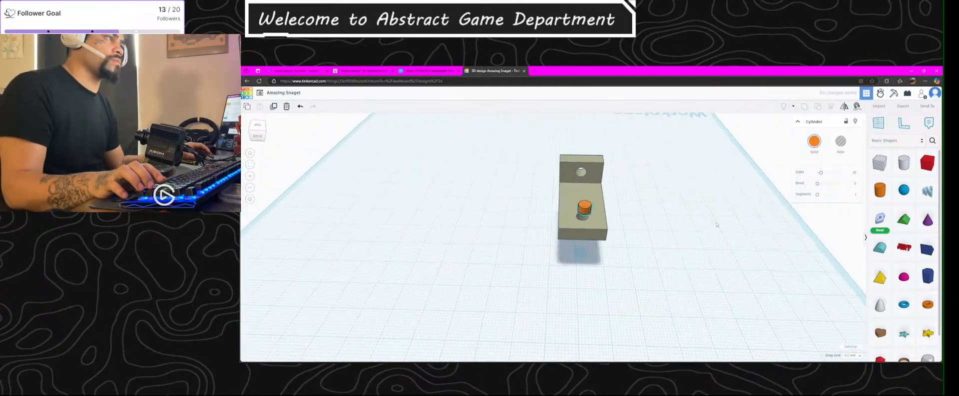
drag(586, 189, 583, 219)
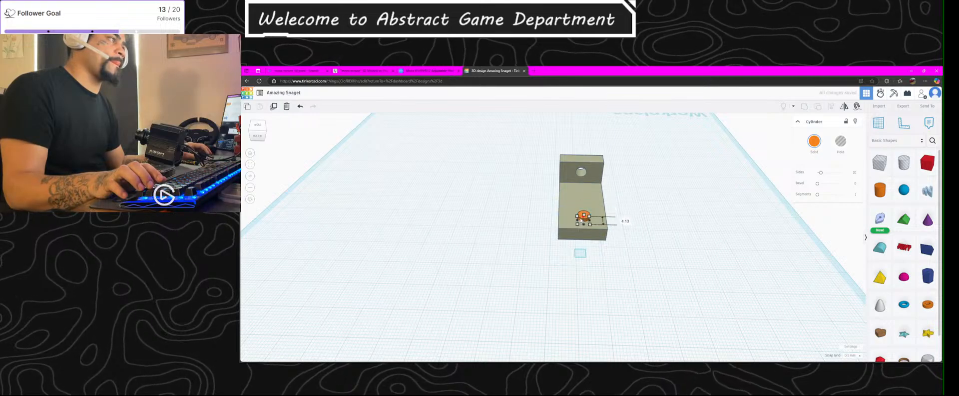
Step: Align the orange cylinder with the plate hole and set the remaining side of its footprint to 4.2 mm
scroll(580, 220, up, 10)
right_drag(531, 167, 550, 188)
drag(551, 187, 535, 173)
right_drag(535, 171, 555, 176)
drag(552, 163, 552, 167)
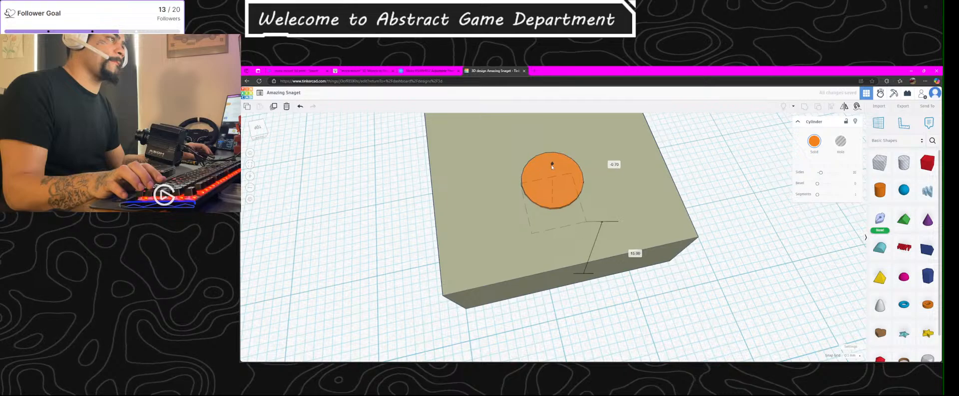
right_drag(552, 166, 560, 259)
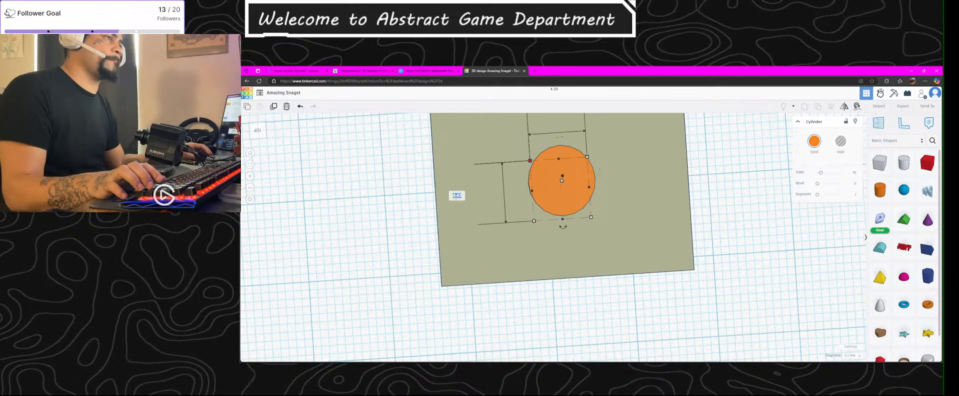
text(4.2)
key(Return)
scroll(589, 140, up, 2)
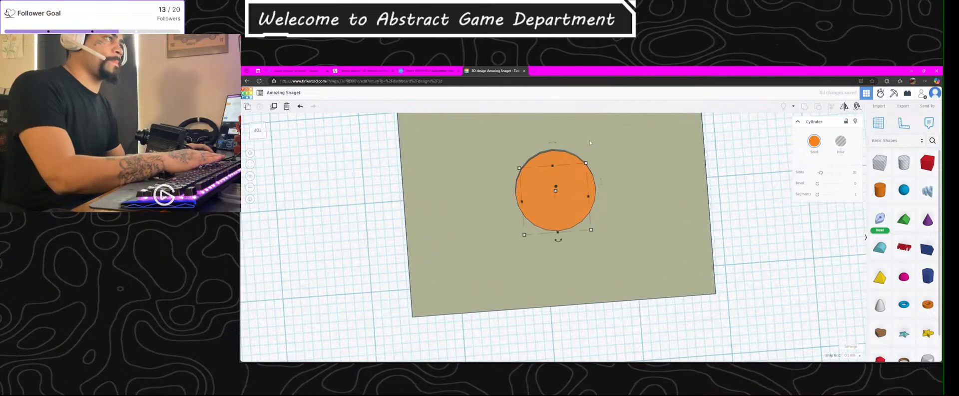
Step: Fine-adjust the orange cylinder's position so it fills the plate's round hole
scroll(588, 139, down, 8)
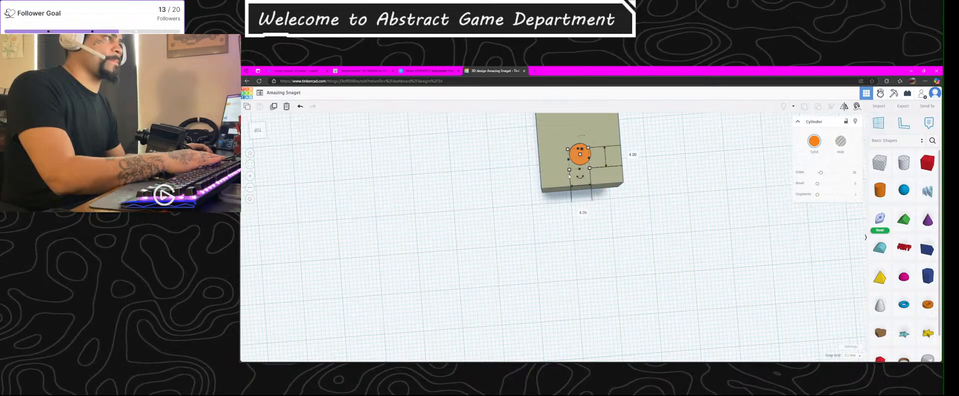
scroll(586, 156, up, 8)
right_drag(598, 160, 844, 152)
click(493, 259)
drag(493, 260, 491, 261)
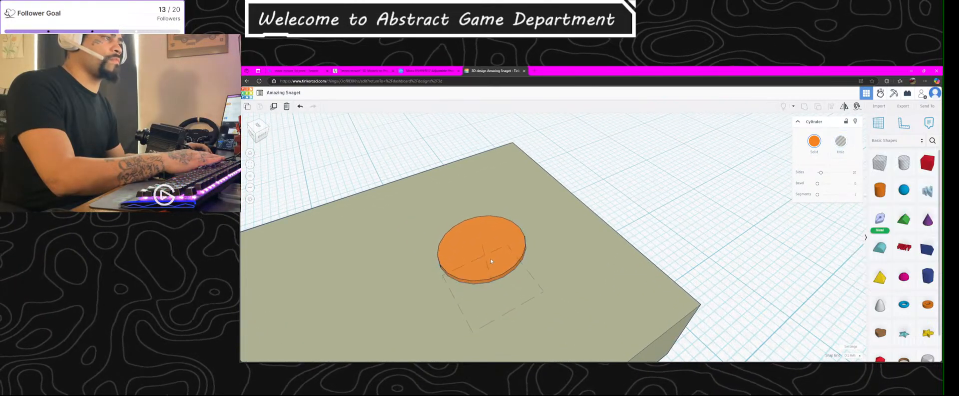
right_drag(549, 271, 541, 293)
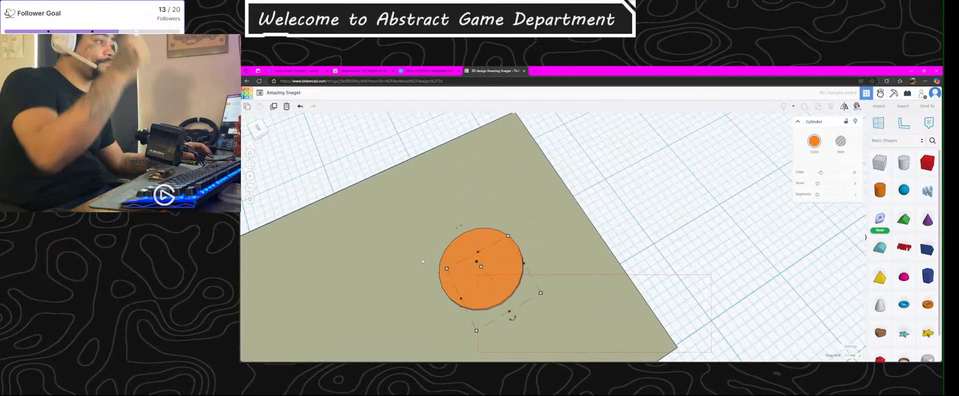
Step: Try grouping the solid cylinder with the bracket and undo the grouping
shift+click(486, 333)
key(ctrl+g)
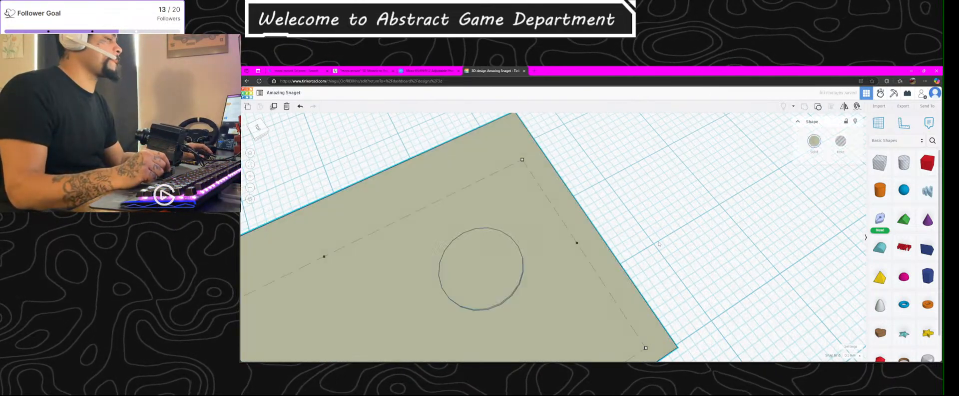
key(ctrl+z)
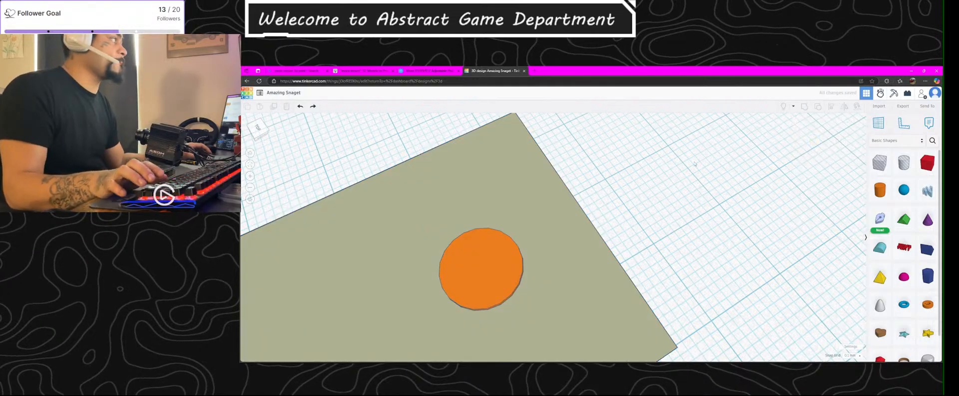
Step: Turn the orange cylinder in the plate into a hole shape
click(496, 260)
key(h)
Step: Try cutting the plate by grouping the hole cylinder with the bracket, and undo the grouping
shift+click(510, 312)
click(805, 106)
right_drag(692, 241, 654, 240)
key(ctrl+z)
Step: Nudge the hole cylinder within the plate's round hole and set its width to 4.3 mm
right_drag(597, 265, 478, 275)
click(473, 198)
drag(473, 198, 472, 195)
right_drag(473, 196, 486, 276)
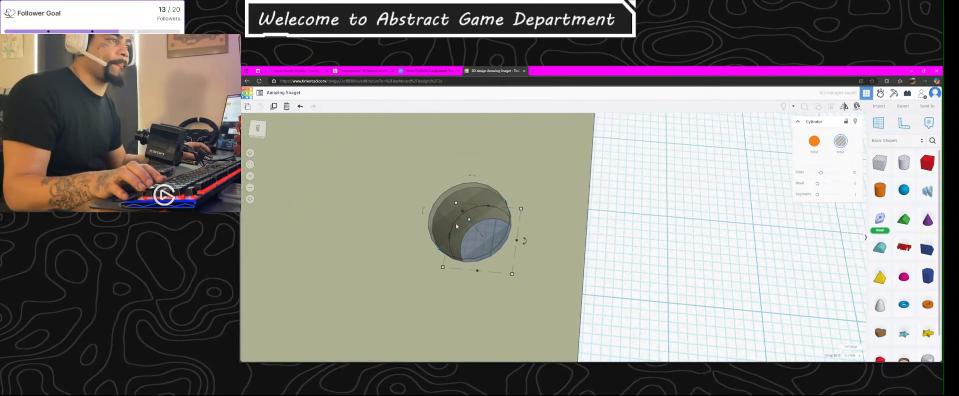
mouse_move(523, 210)
click(502, 135)
click(491, 239)
mouse_move(522, 211)
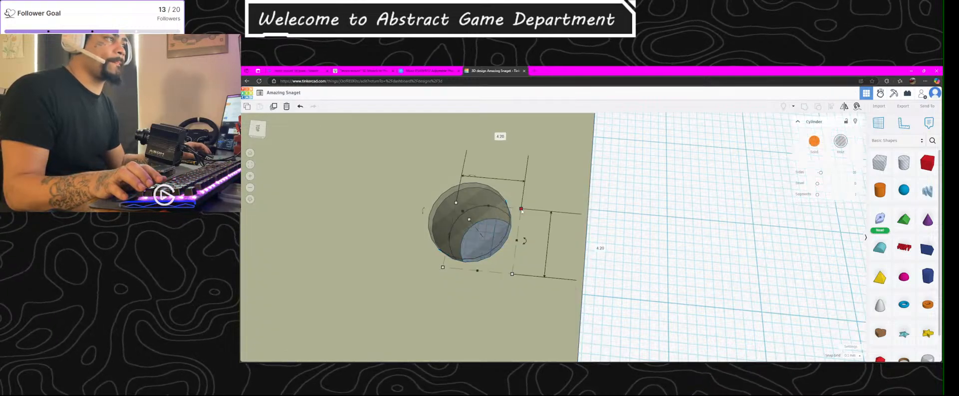
text(4.3)
key(Return)
Step: Set the hole cylinder's width to 4.5 mm
right_drag(550, 243, 787, 269)
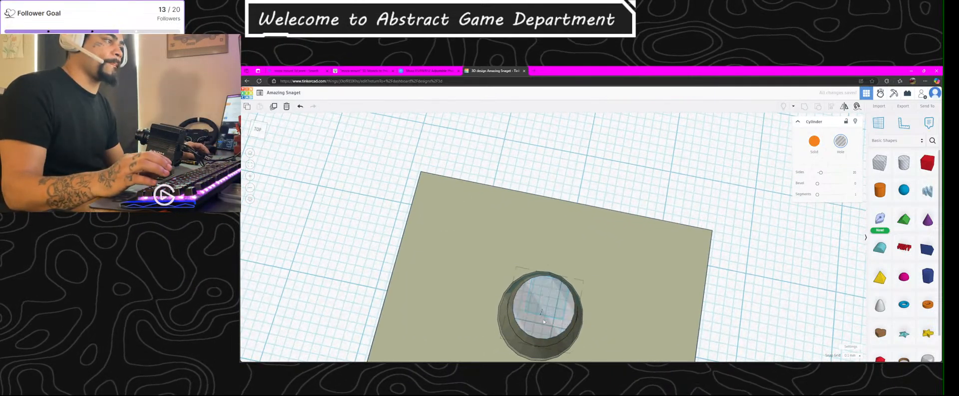
right_drag(545, 320, 495, 338)
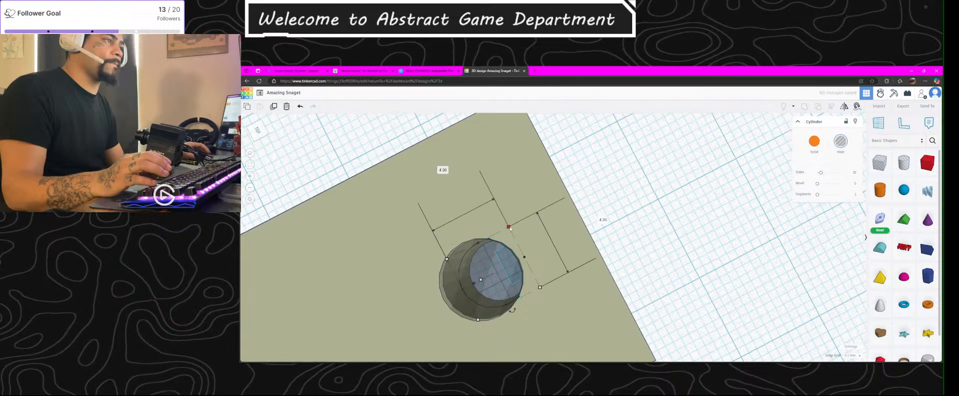
click(509, 227)
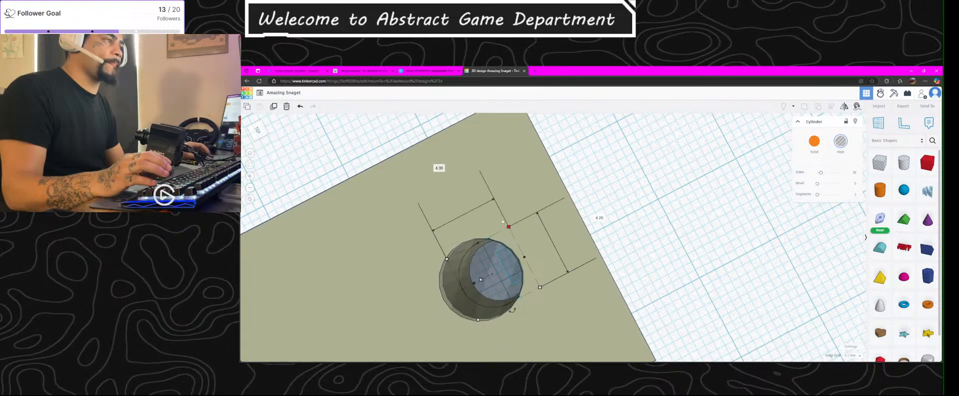
click(436, 168)
text(4.5)
key(Return)
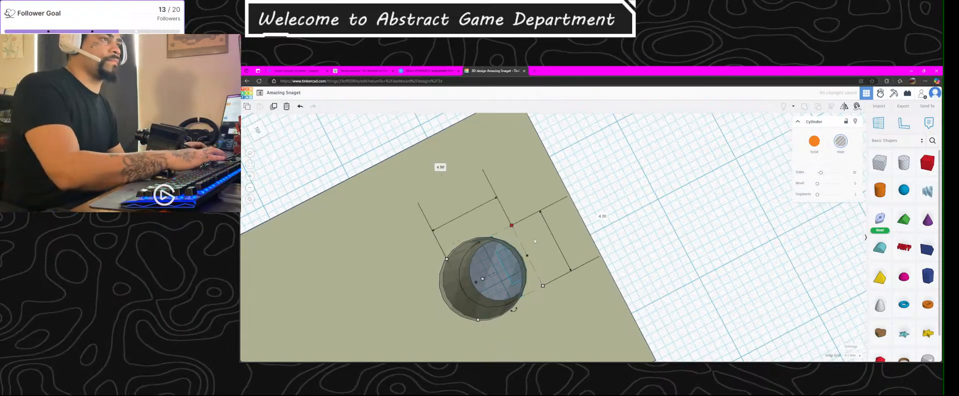
Step: Recentre the widened hole cylinder on the plate's round hole and check its fit from below
click(561, 262)
right_drag(562, 262, 487, 288)
click(484, 289)
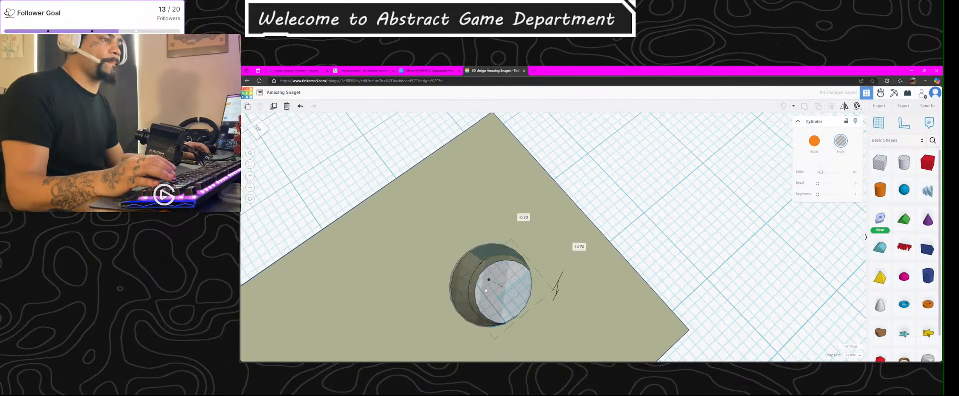
drag(485, 290, 514, 300)
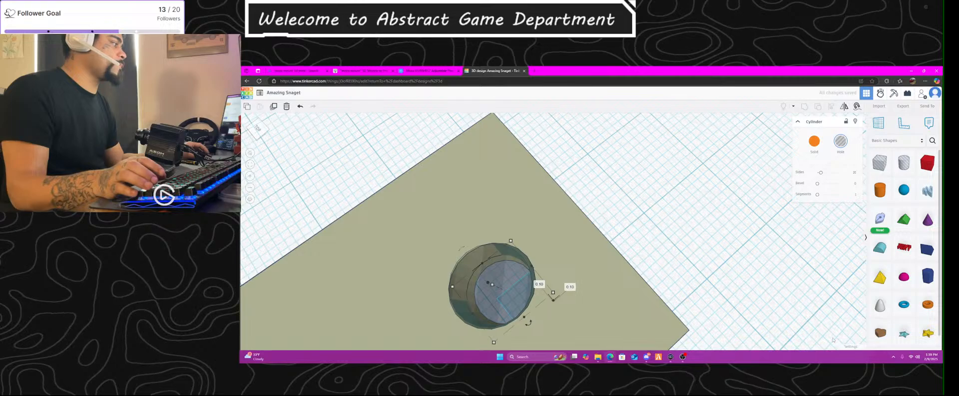
right_drag(835, 342, 747, 153)
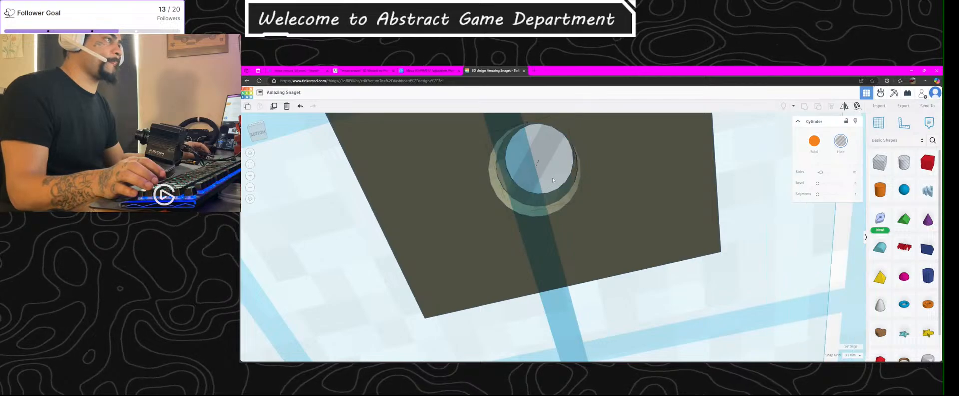
right_drag(553, 177, 661, 295)
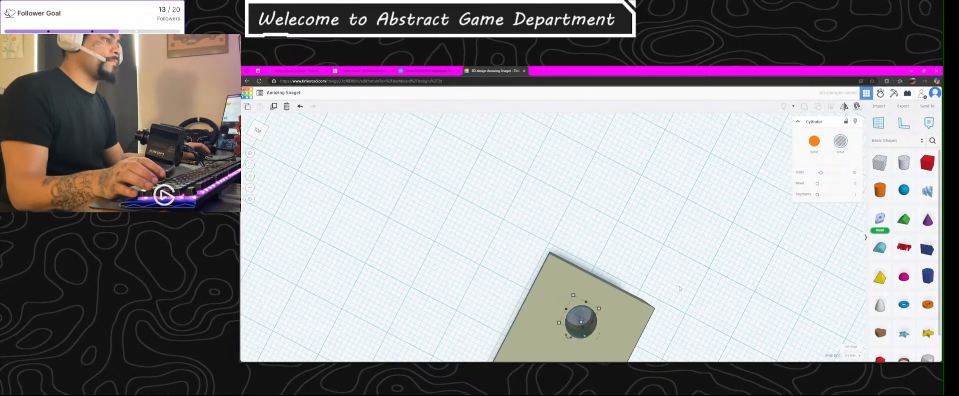
Step: Try grouping all shapes to cut the widened hole through the plate, and undo the grouping
key(ctrl+a)
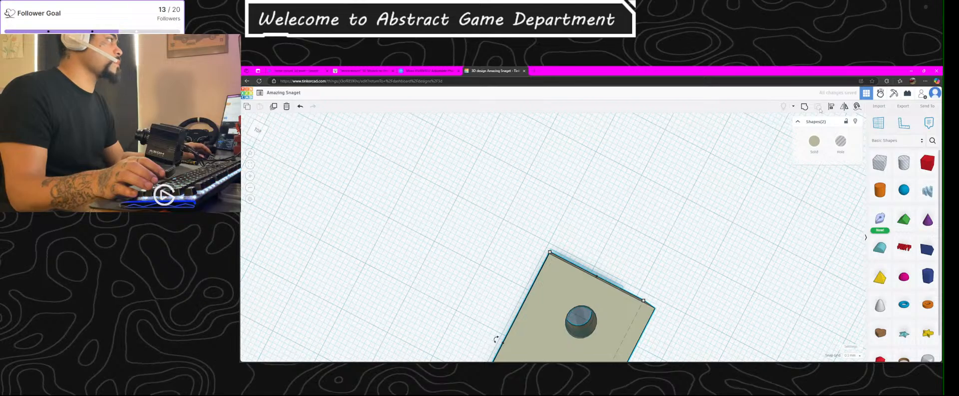
click(804, 107)
right_drag(599, 225, 673, 255)
scroll(596, 224, down, 3)
key(ctrl+z)
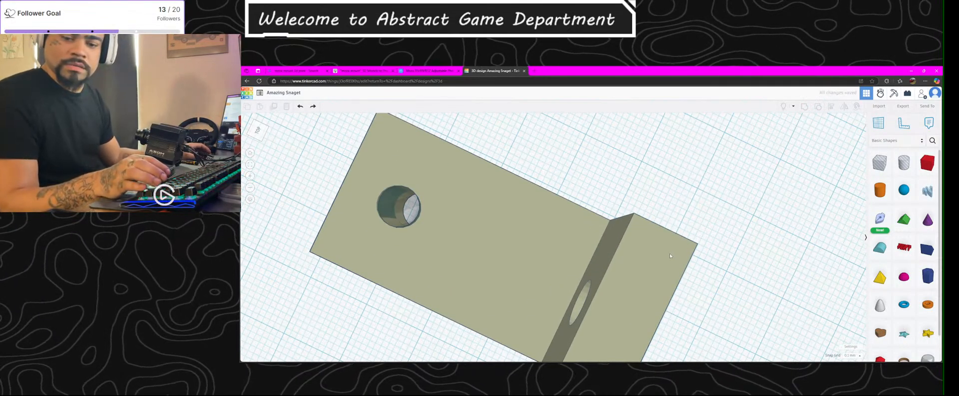
Step: Set the hole cylinder's other side to 4.5 mm and nudge it 0.1 mm along both plate directions
click(401, 193)
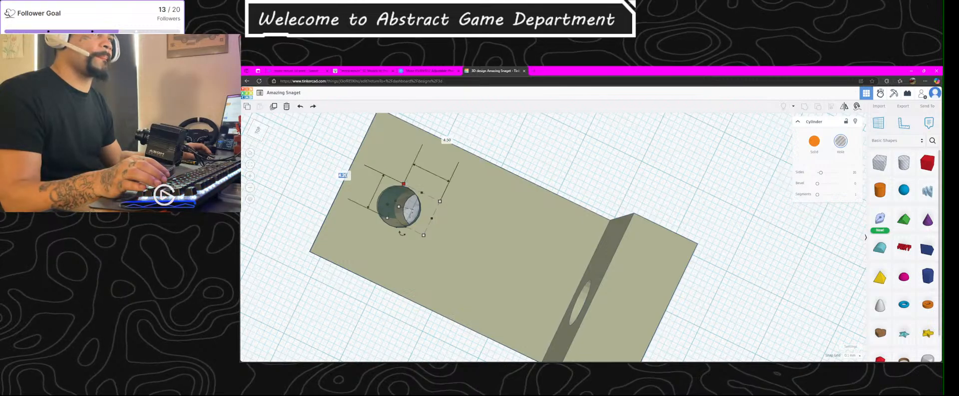
text(4.5)
key(Return)
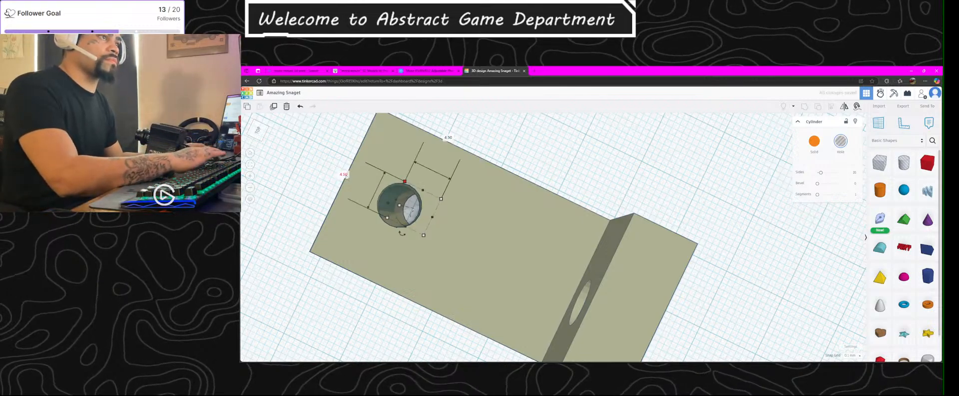
key(Left)
key(Down)
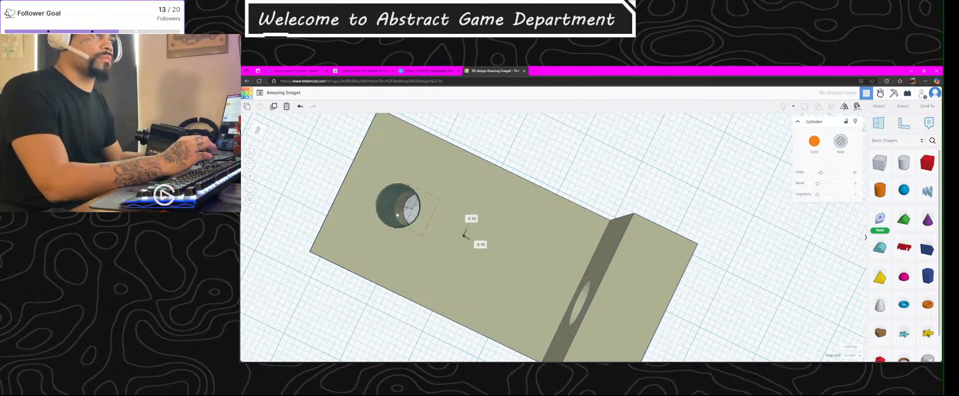
Step: Turn the snap grid off and finely centre the hole cylinder over the plate's round hole
right_drag(398, 216, 525, 270)
scroll(509, 274, up, 3)
middle_drag(509, 275, 559, 253)
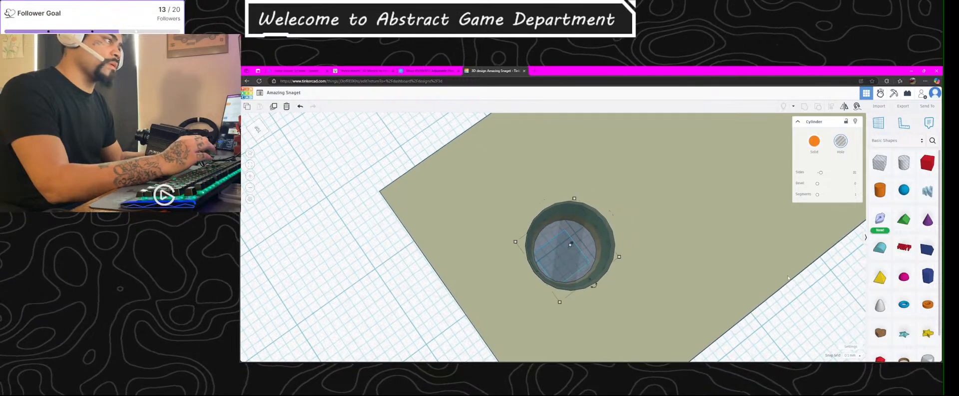
click(852, 354)
click(852, 290)
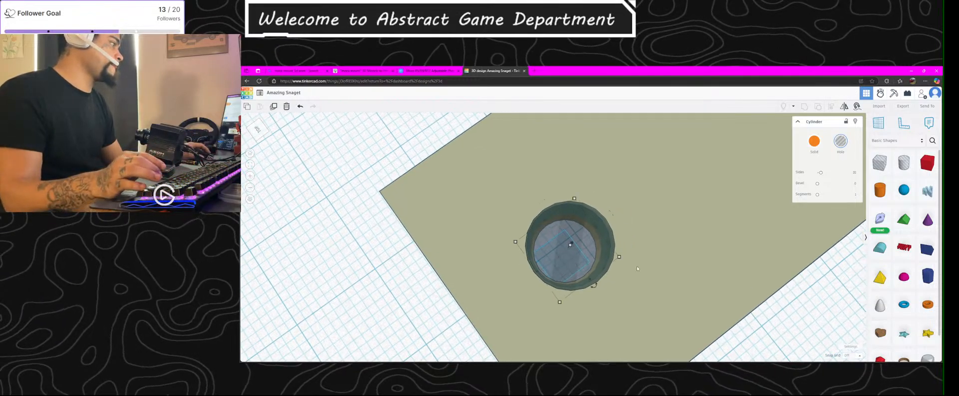
drag(597, 254, 598, 254)
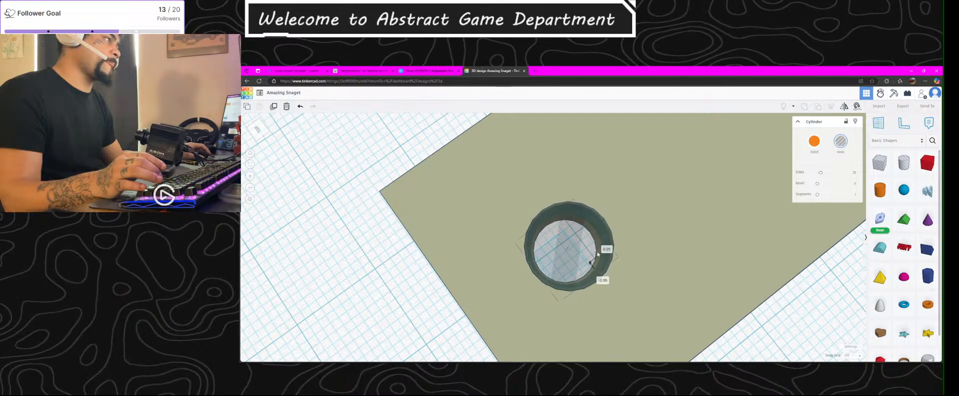
drag(597, 254, 596, 254)
Step: Group the bracket with the 4.5 mm hole cylinder to cut the enlarged hole through the plate
click(662, 263)
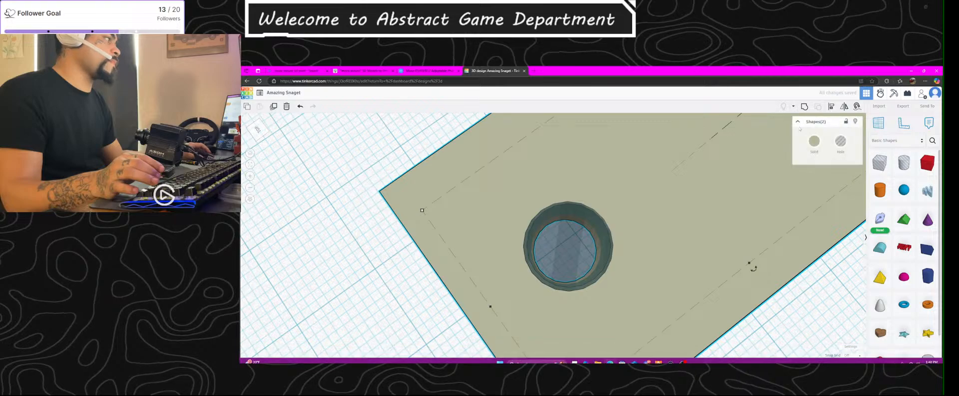
right_drag(662, 264, 618, 199)
scroll(618, 201, down, 6)
right_drag(621, 257, 658, 216)
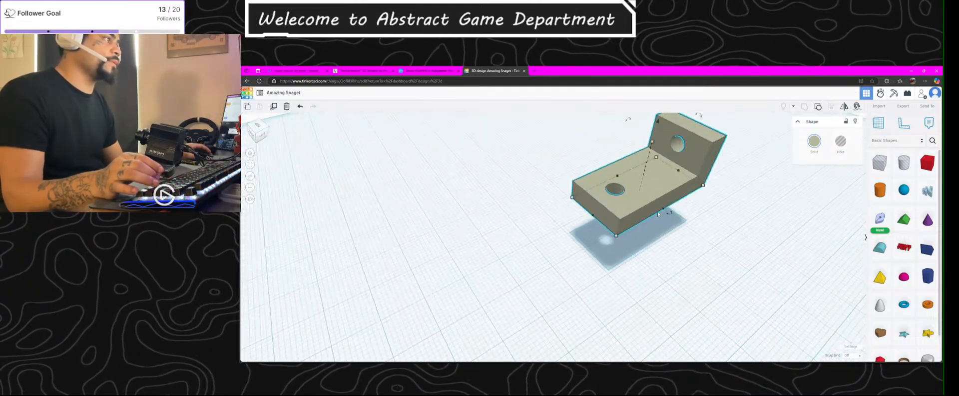
Step: Delete the grouped bracket from the workplane
key(Delete)
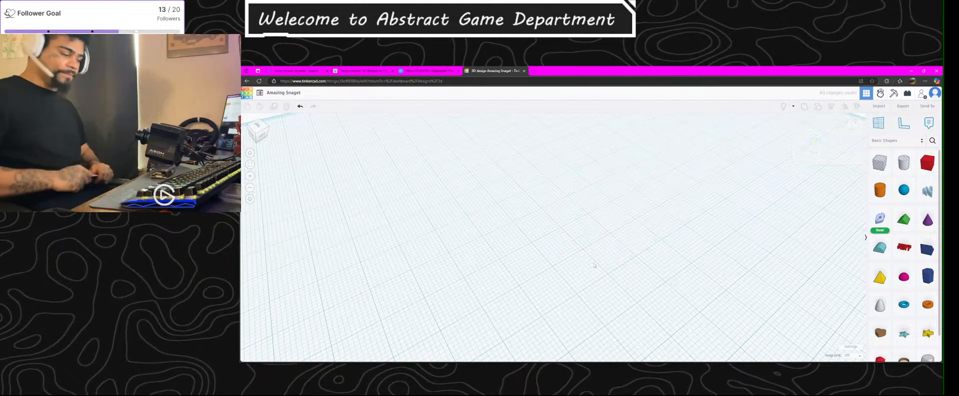
Step: Add a solid box to the empty workplane and roughly reshape it into a flat rectangular block
drag(927, 162, 554, 240)
drag(572, 170, 575, 218)
drag(597, 254, 574, 224)
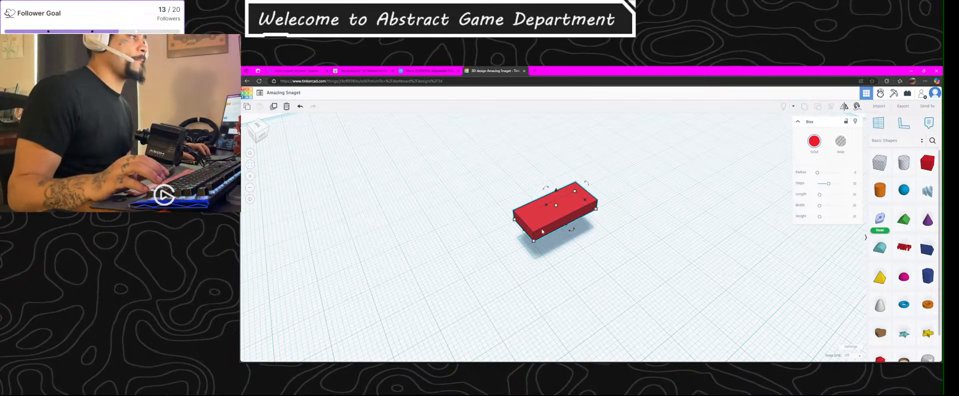
mouse_move(577, 193)
drag(577, 193, 567, 228)
scroll(567, 228, up, 6)
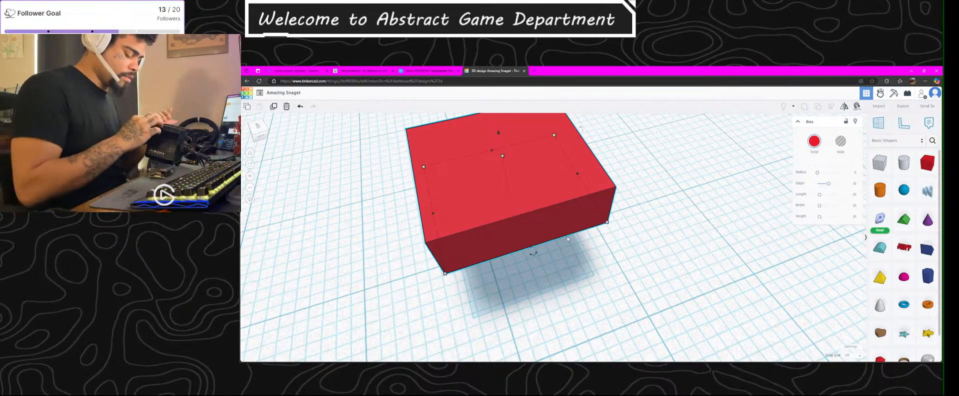
scroll(587, 189, down, 3)
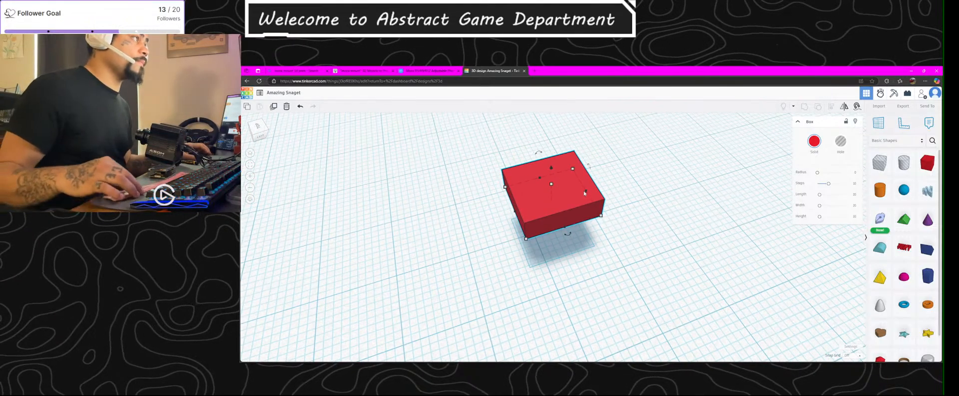
Step: Stretch the box into a long, narrow bar and set its length to 110 mm
drag(587, 189, 819, 123)
right_drag(740, 169, 631, 253)
scroll(632, 253, down, 3)
right_drag(710, 289, 710, 234)
drag(728, 289, 924, 353)
scroll(720, 306, down, 3)
right_drag(719, 306, 757, 340)
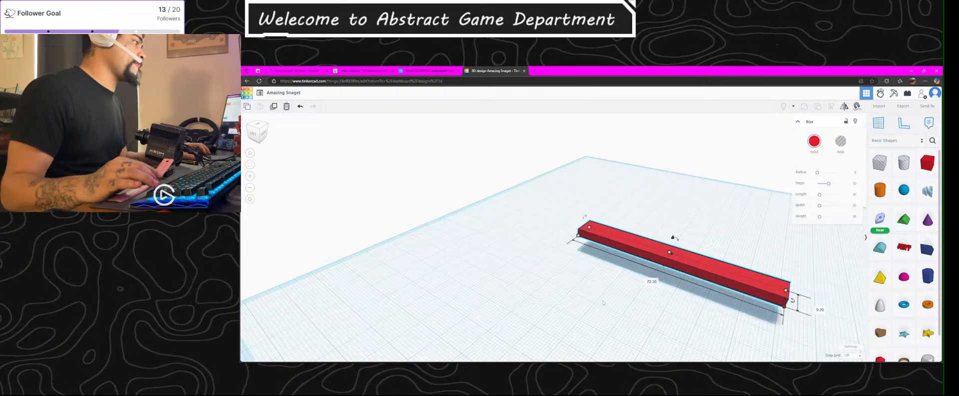
text(110)
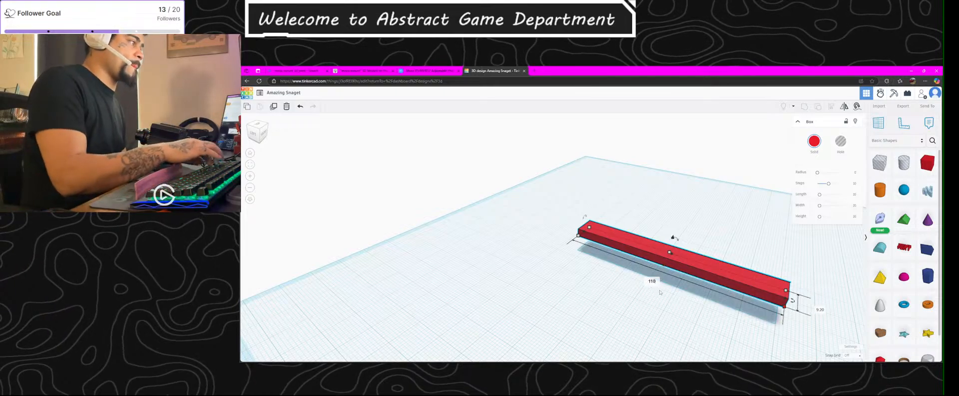
key(Return)
Step: Reposition the floating bar and lower it onto the workplane
scroll(720, 269, down, 3)
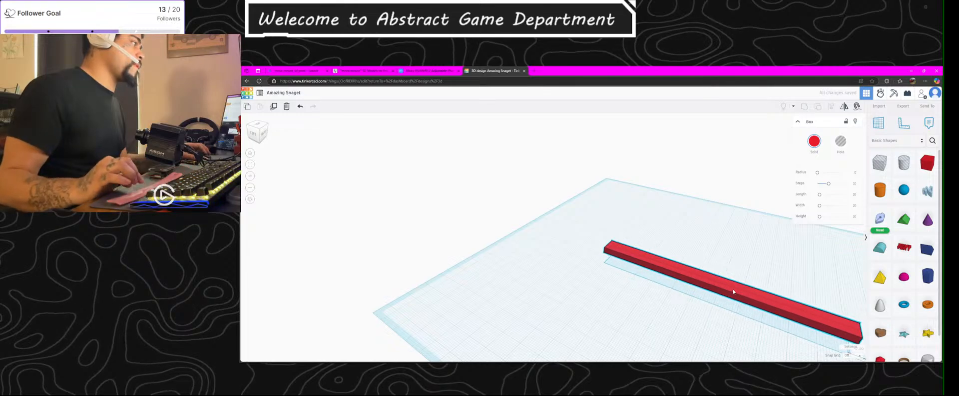
drag(713, 286, 720, 285)
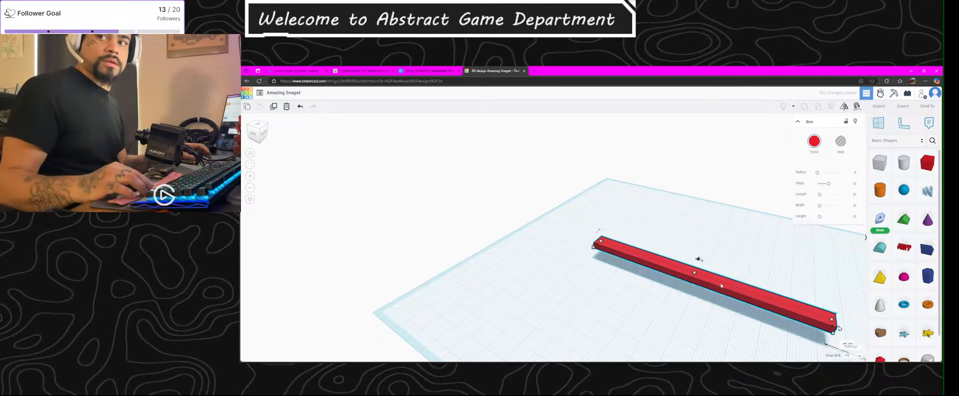
scroll(706, 315, down, 1)
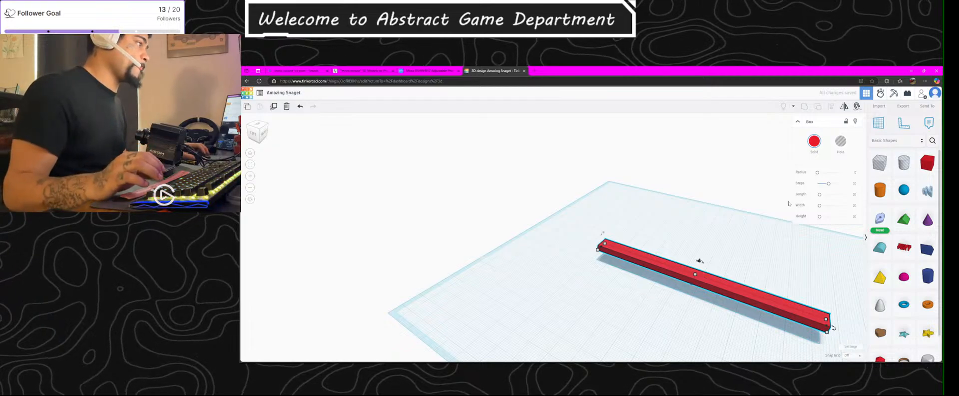
drag(694, 277, 698, 269)
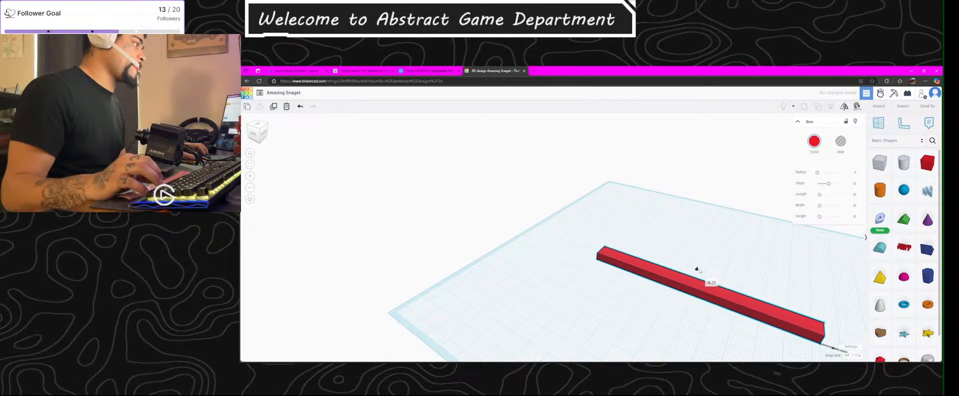
scroll(710, 294, up, 5)
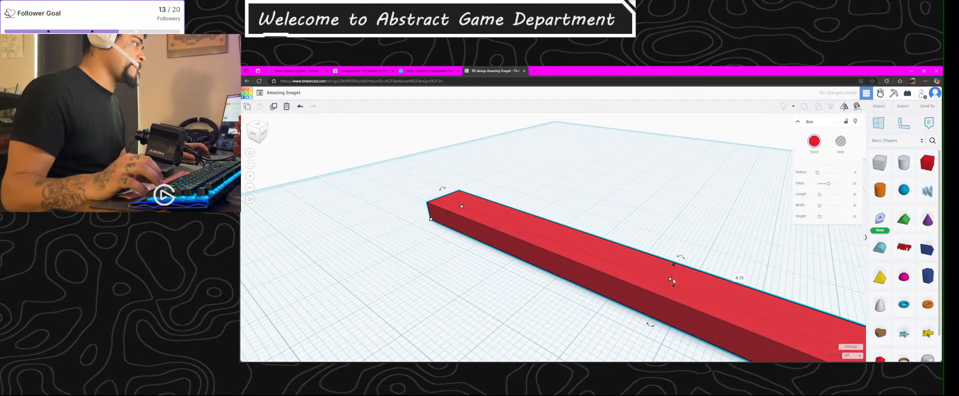
drag(675, 266, 676, 269)
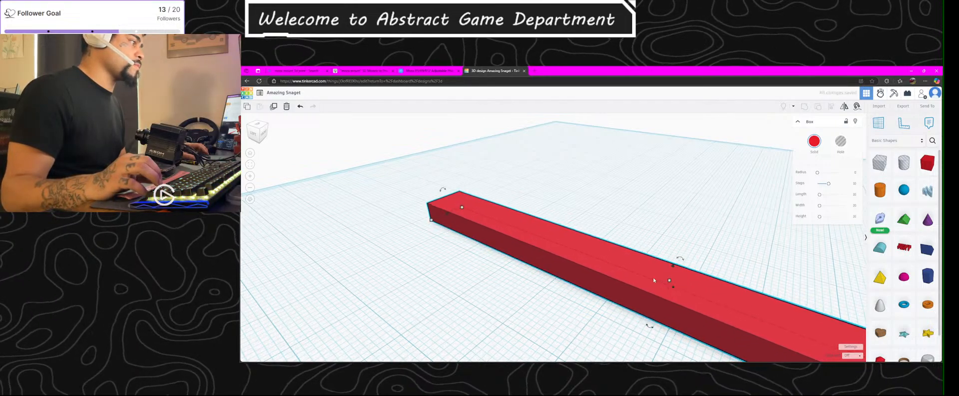
Step: Change the workspace background colour to black and set the snap grid to 0.1 mm
click(851, 346)
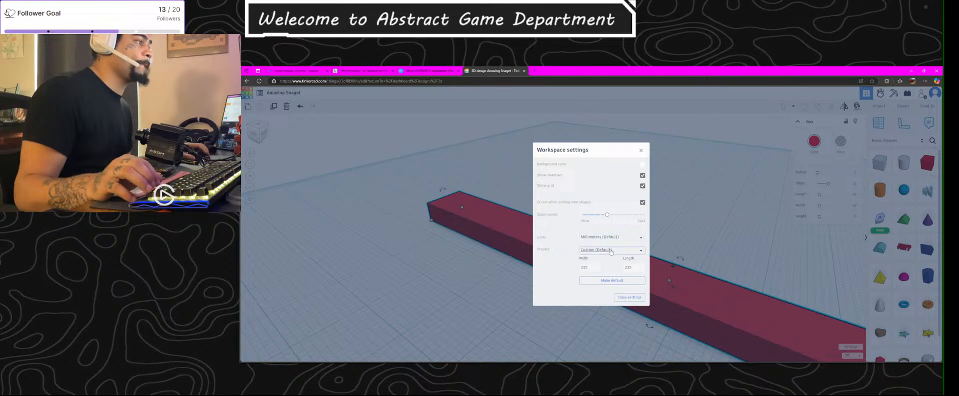
click(643, 164)
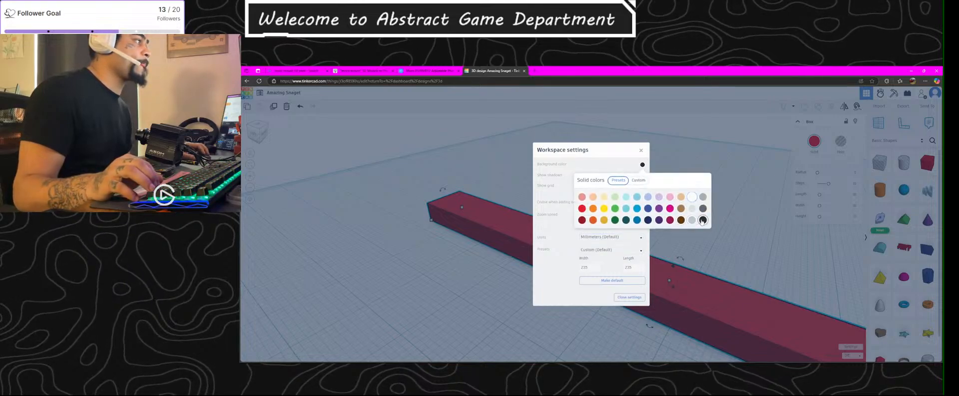
click(629, 297)
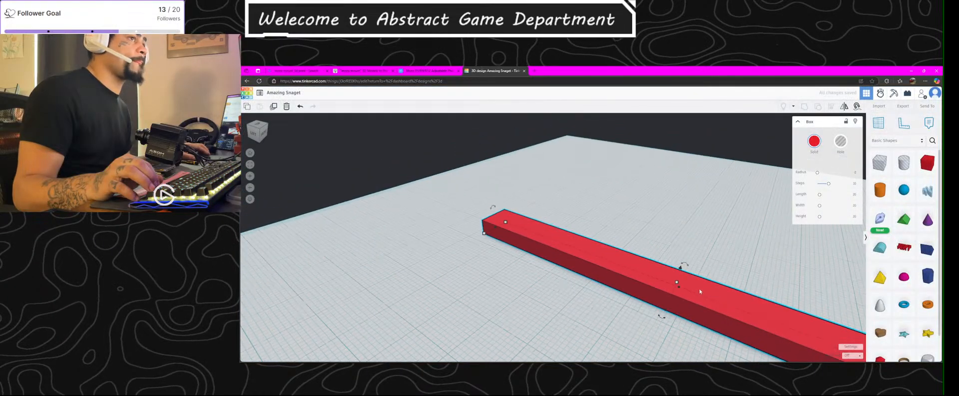
click(852, 356)
click(847, 299)
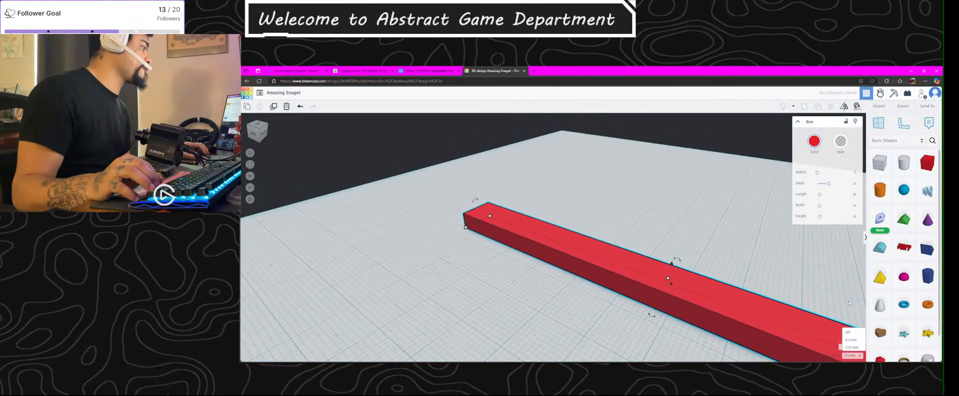
Step: Reduce the box's Steps parameter to the minimum and set its Length parameter to 20
middle_drag(700, 345, 684, 267)
right_drag(684, 267, 769, 252)
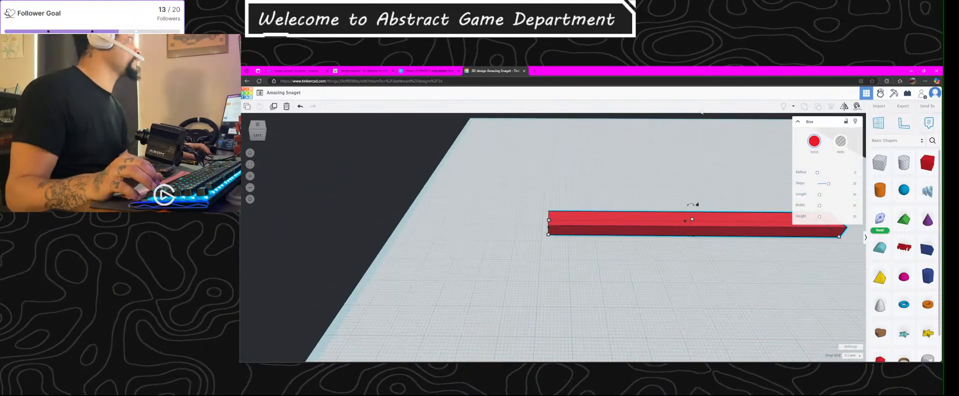
scroll(676, 207, down, 3)
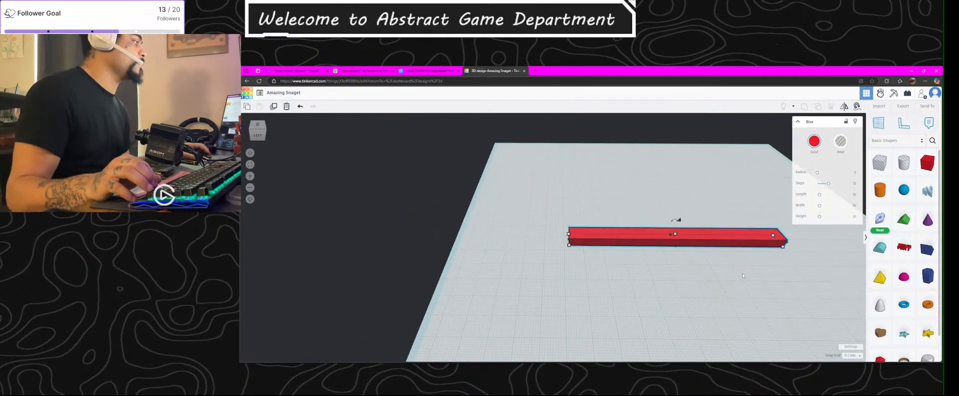
middle_drag(599, 237, 524, 239)
click(524, 240)
scroll(524, 239, up, 3)
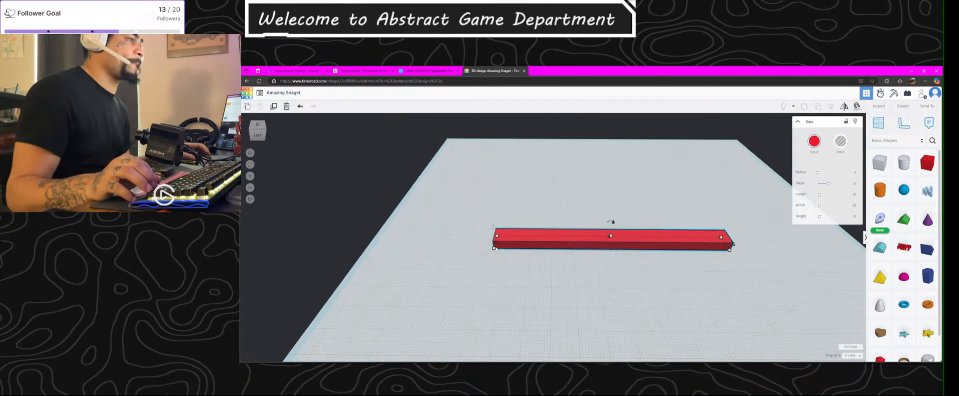
mouse_move(825, 183)
mouse_down()
mouse_move(817, 174)
mouse_move(841, 184)
mouse_move(817, 175)
mouse_move(818, 194)
mouse_up()
click(850, 195)
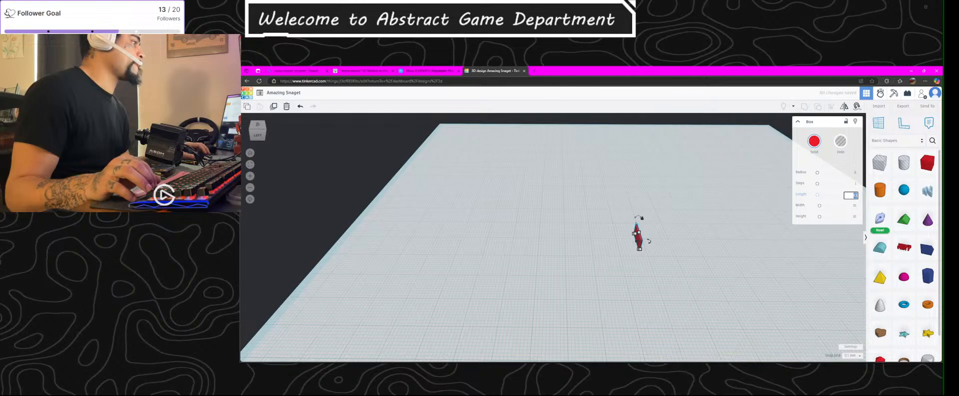
text(20)
key(Return)
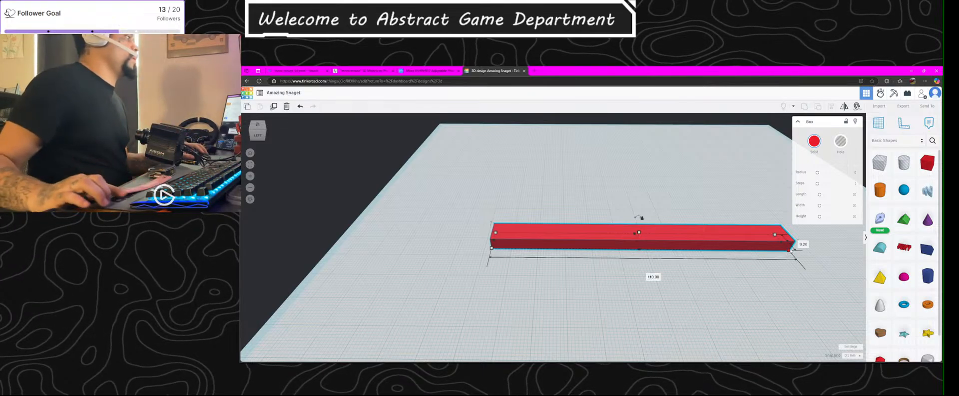
Step: Set the bar's width to 20 mm and its thickness to 5 mm
click(799, 242)
text(20)
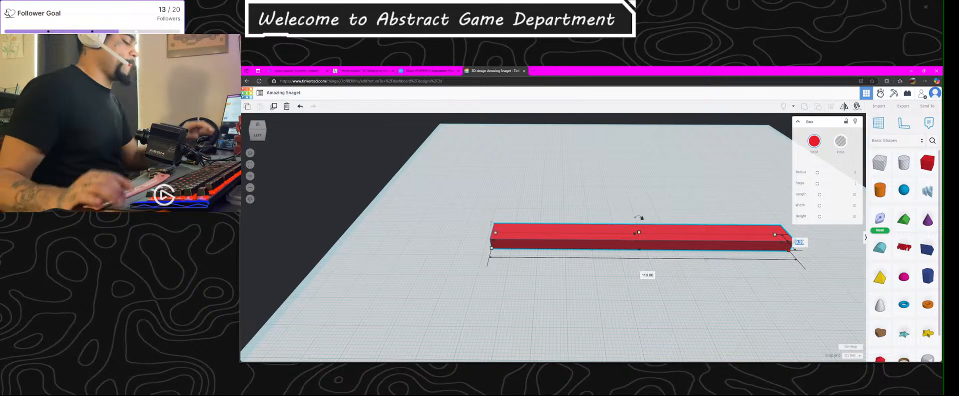
key(Return)
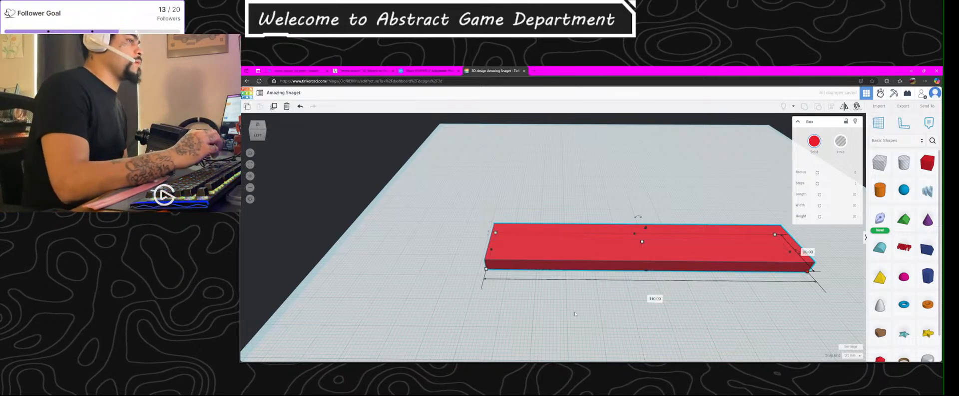
scroll(594, 315, up, 3)
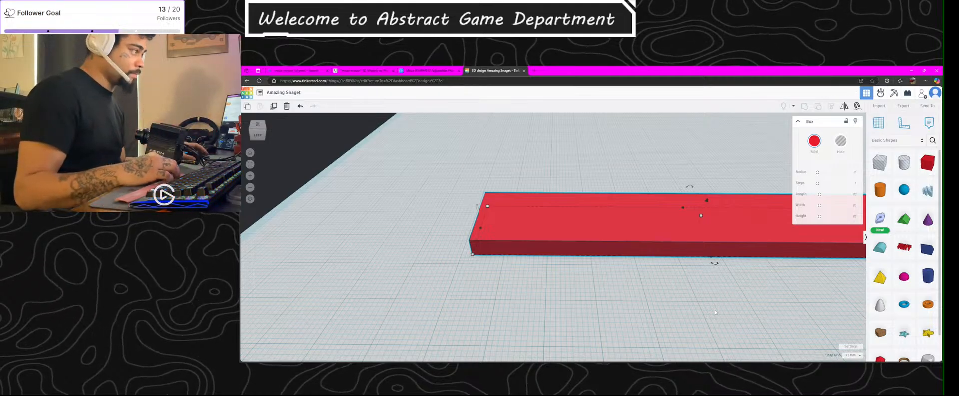
scroll(715, 313, down, 3)
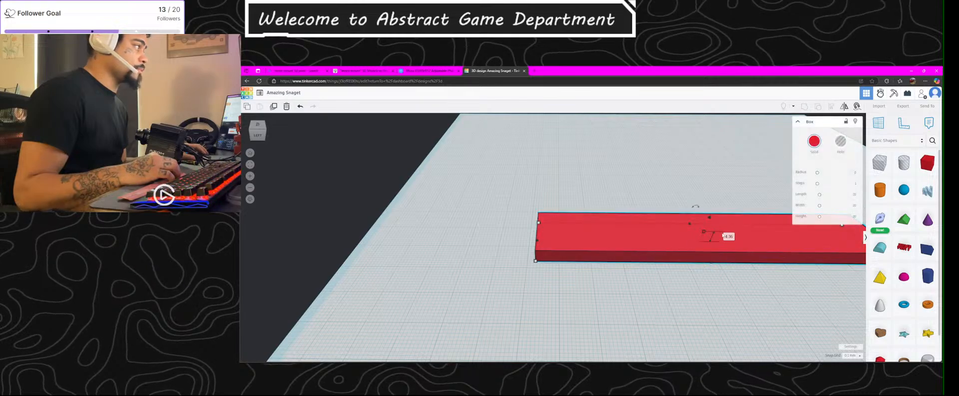
click(729, 236)
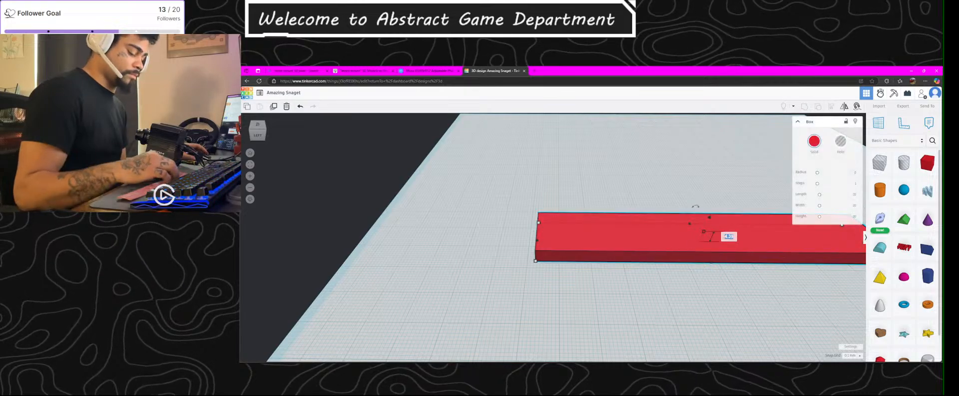
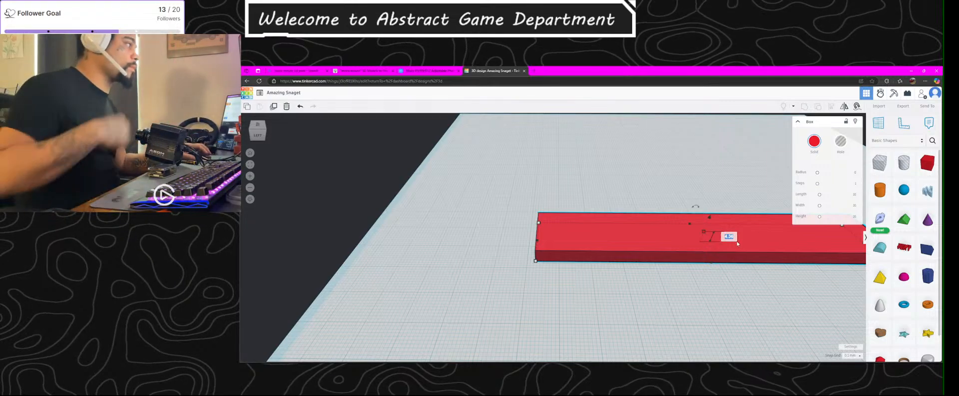
text(6.)
key(Return)
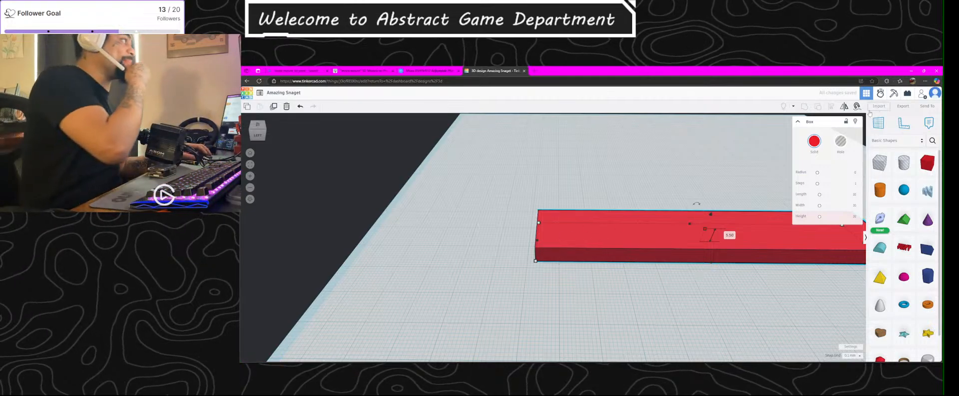
Step: Add a solid cylinder behind the bar and set both its base dimensions to 3 mm
drag(879, 189, 625, 161)
mouse_move(645, 187)
click(666, 177)
text(3)
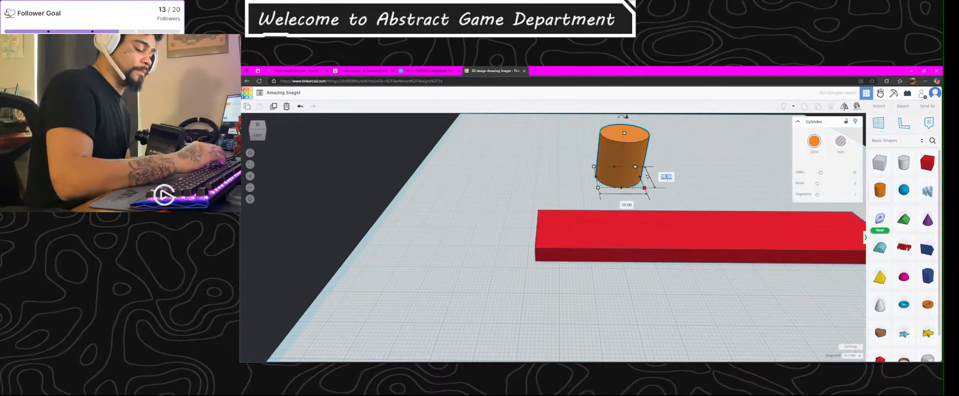
click(624, 186)
text(3)
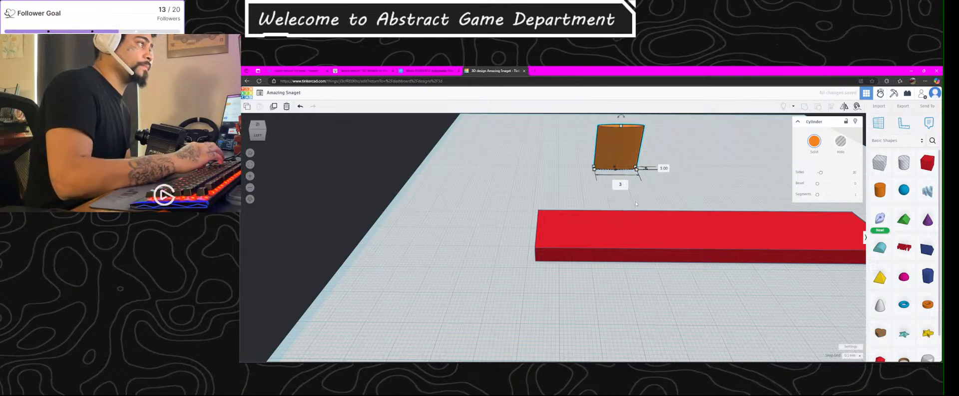
key(Return)
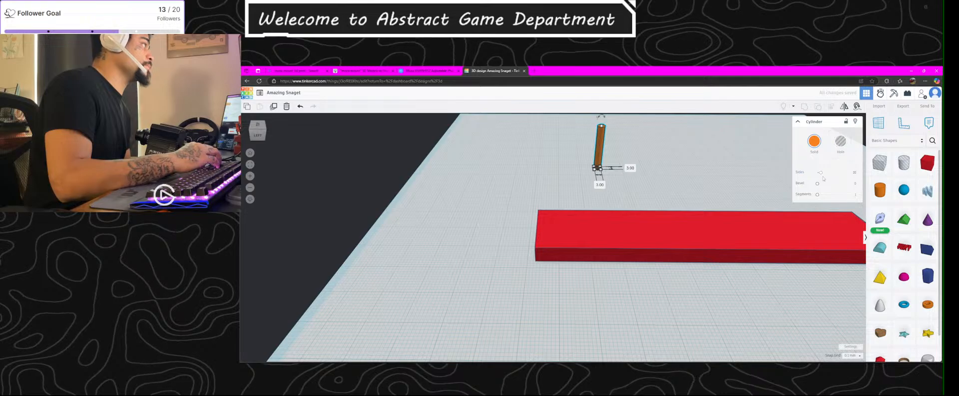
Step: Give the thin cylinder a slight bevel and increase its number of sides for a rounder outline
drag(823, 188, 832, 187)
scroll(620, 139, up, 5)
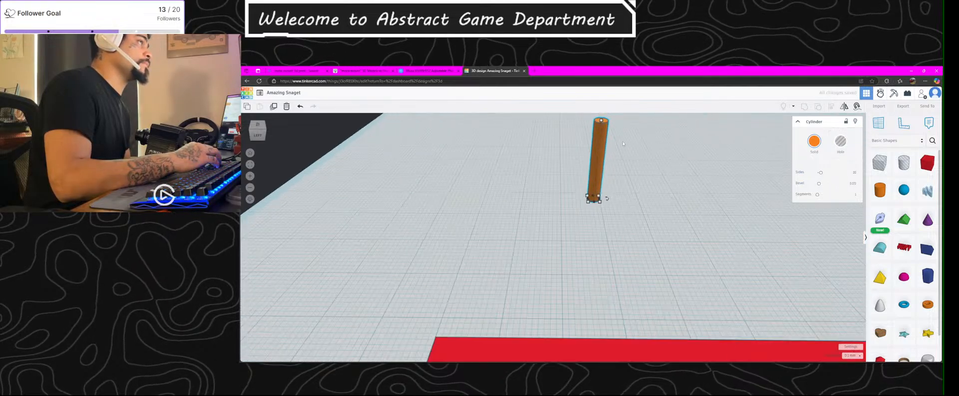
scroll(620, 139, up, 5)
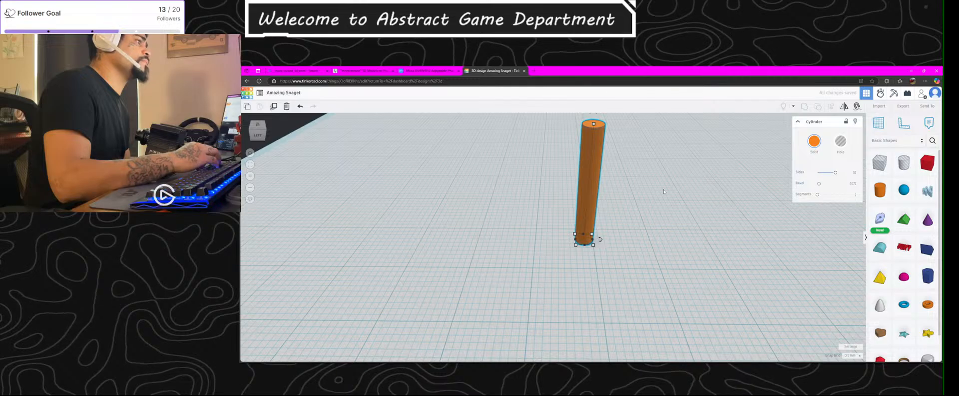
Step: Place a ruler with its origin exactly on the bar's lower front corner and select the bar to measure from it
scroll(667, 190, down, 5)
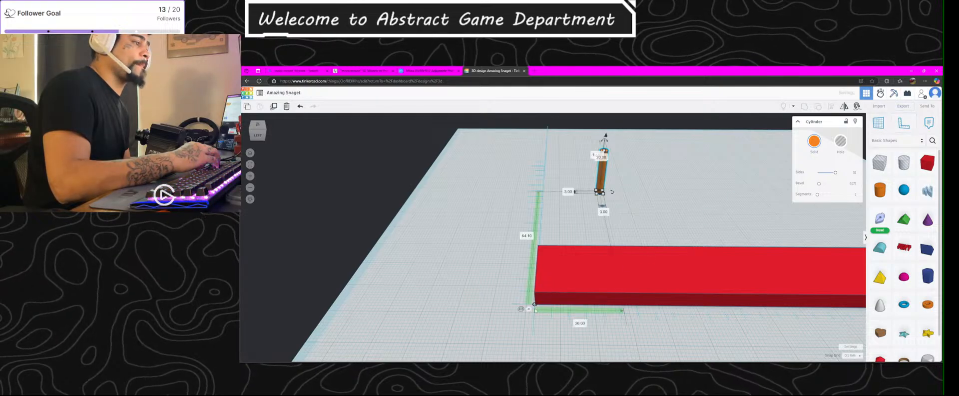
scroll(536, 304, up, 5)
drag(540, 276, 540, 275)
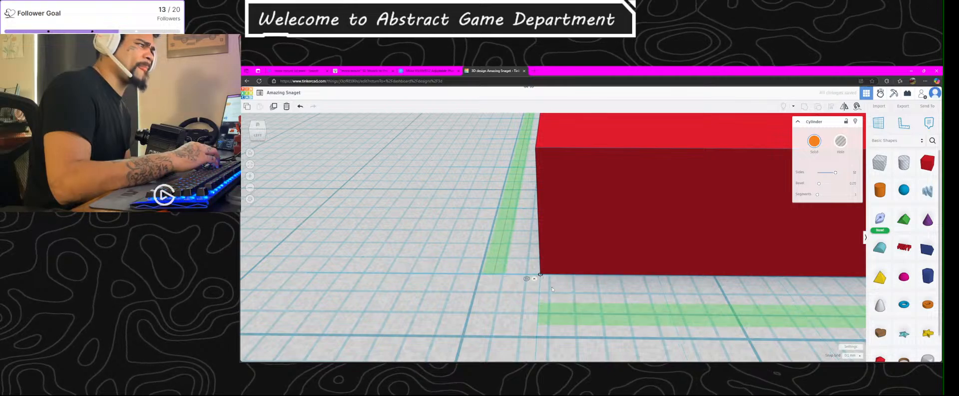
click(552, 289)
scroll(553, 289, down, 6)
click(599, 272)
scroll(684, 304, down, 4)
right_drag(685, 304, 633, 299)
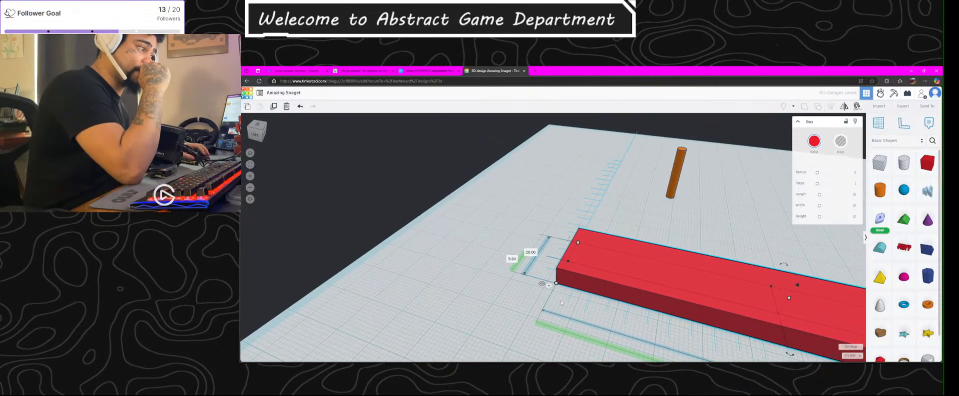
Step: Examine the bar's near end from above, including its width and its distances from the ruler's origin
scroll(572, 301, up, 5)
scroll(572, 301, down, 3)
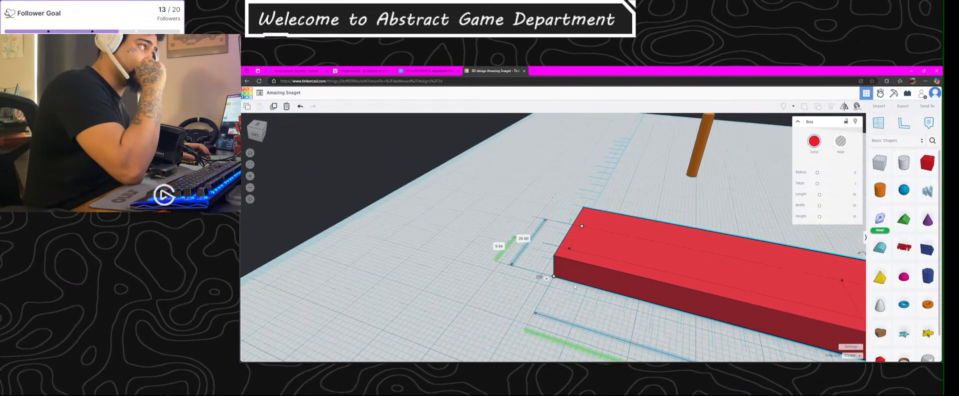
click(505, 249)
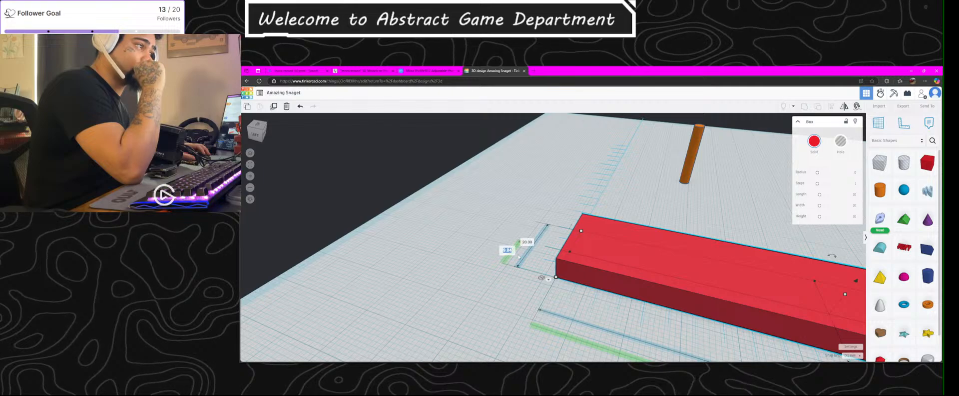
scroll(606, 252, down, 1)
scroll(602, 253, up, 2)
middle_drag(576, 254, 640, 256)
right_drag(640, 257, 783, 273)
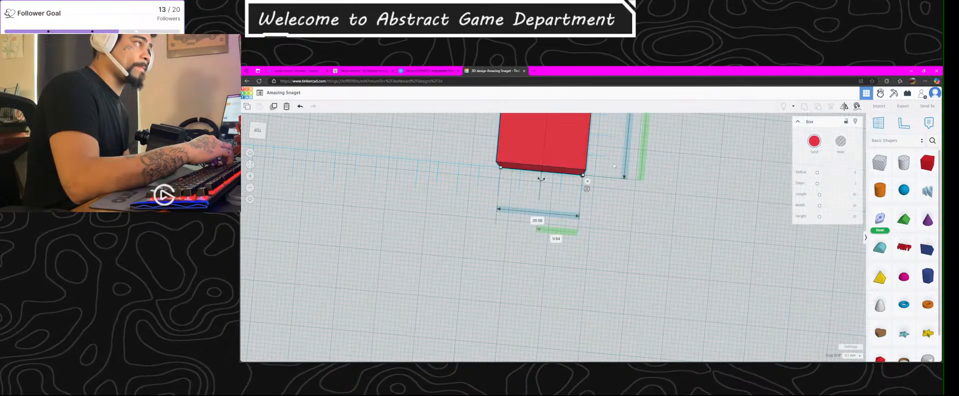
scroll(645, 159, down, 3)
middle_drag(635, 141, 620, 172)
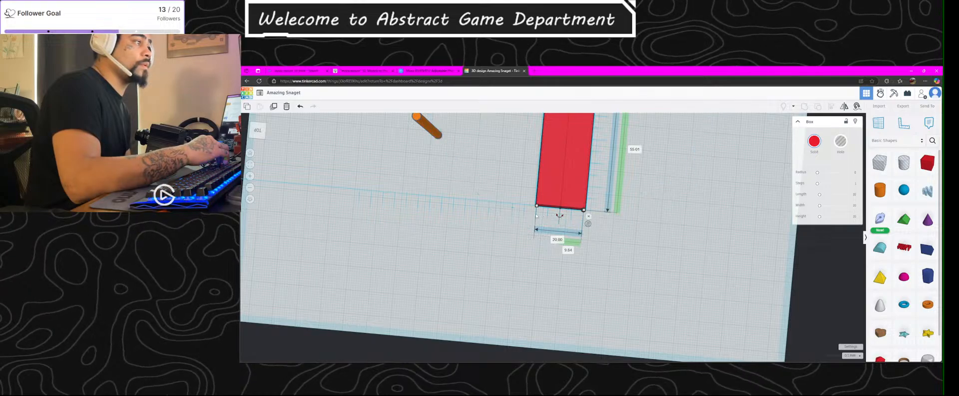
scroll(546, 216, up, 3)
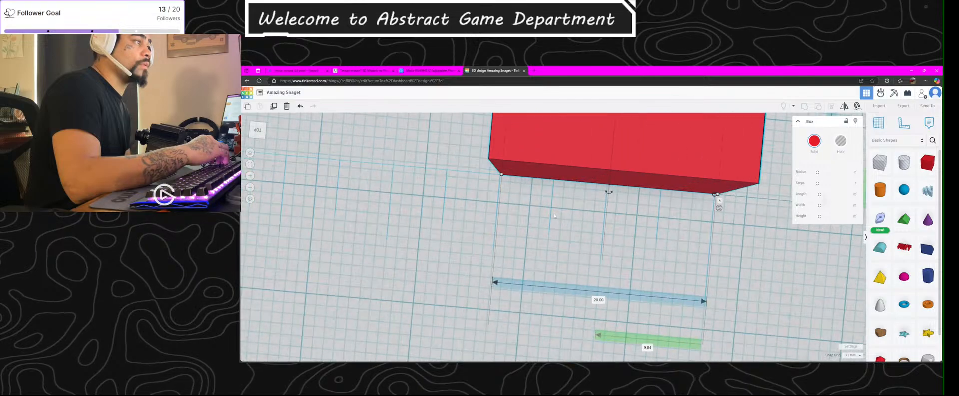
click(598, 280)
click(614, 170)
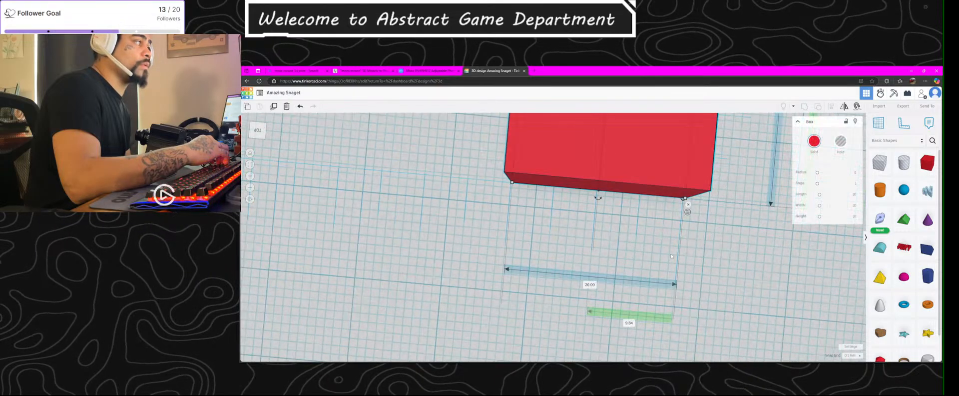
Step: Switch the ruler to endpoint measuring and move its origin onto the bar, about 10 mm in from the bar's end
click(687, 212)
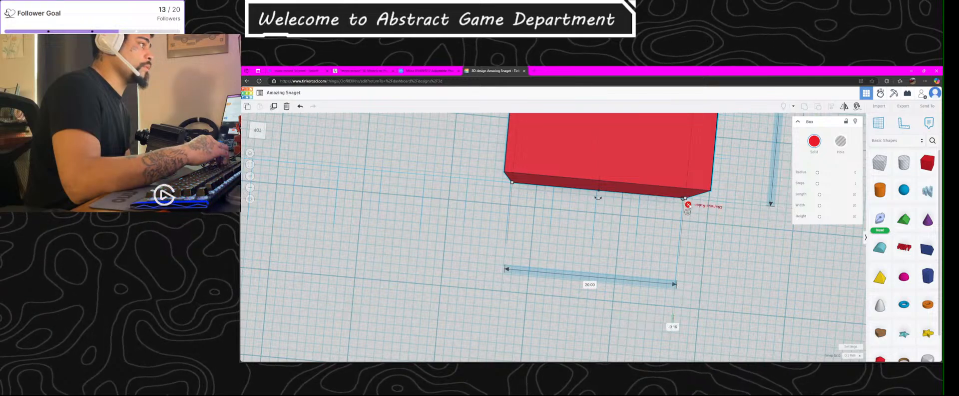
drag(684, 199, 626, 162)
scroll(627, 149, down, 3)
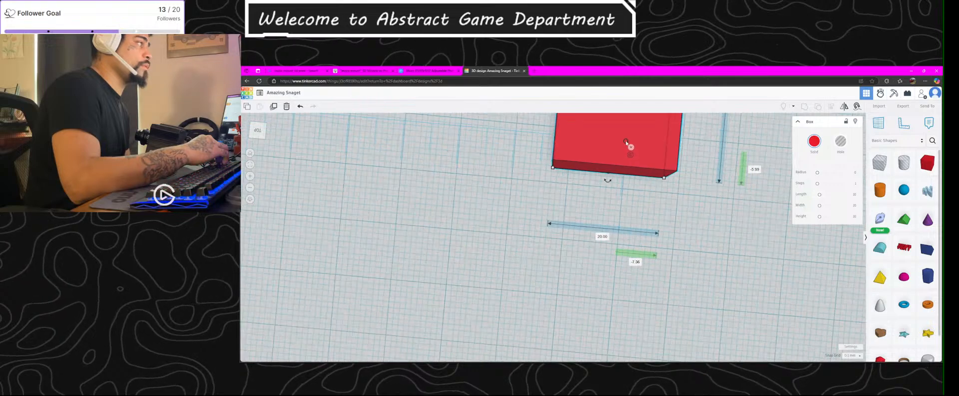
drag(629, 149, 622, 141)
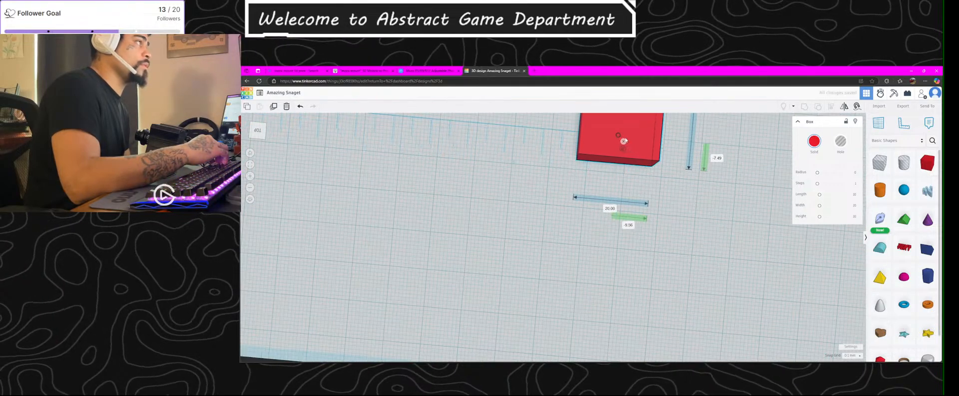
middle_drag(636, 177, 591, 237)
drag(599, 229, 601, 219)
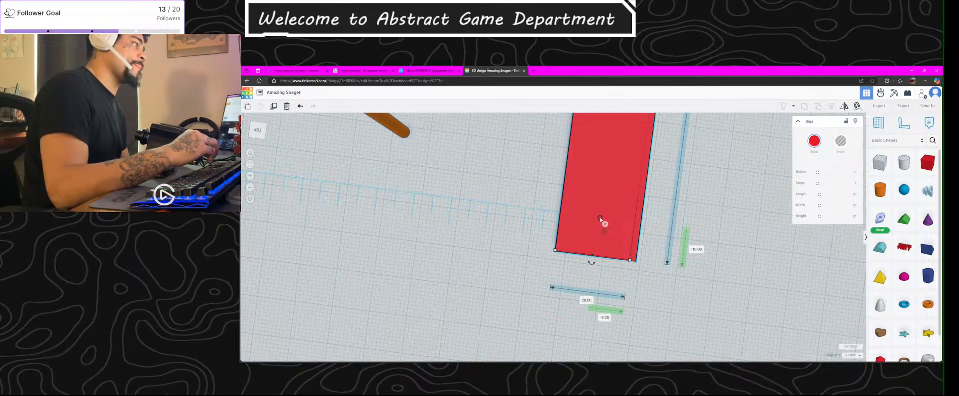
Step: Try setting the bar's lengthwise distance from the ruler to 10 mm and undo the resulting shift
click(698, 250)
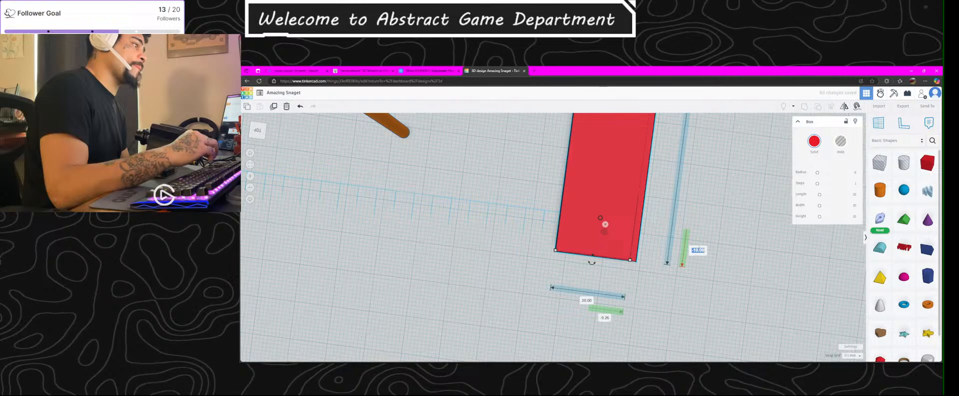
key(Return)
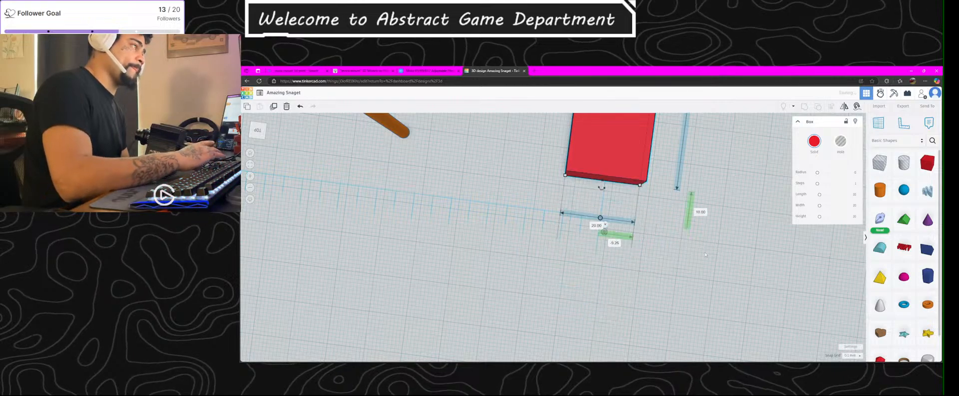
key(ctrl+z)
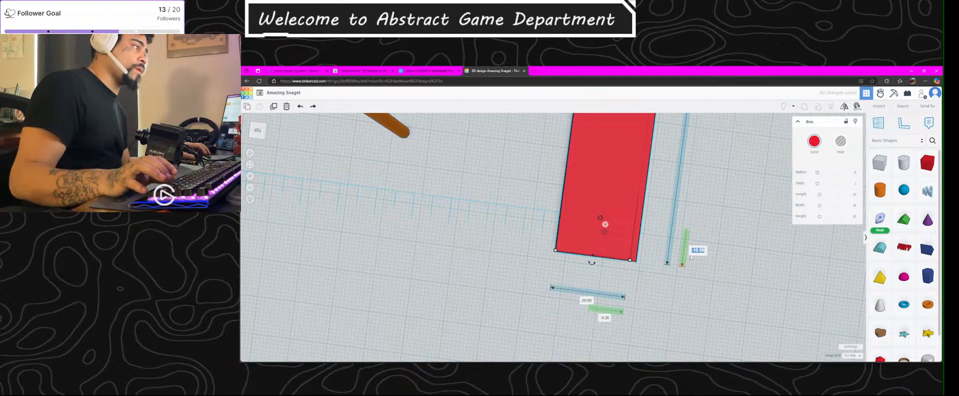
Step: Clear the selection and select the bar again to check its distances from the ruler's origin
click(601, 220)
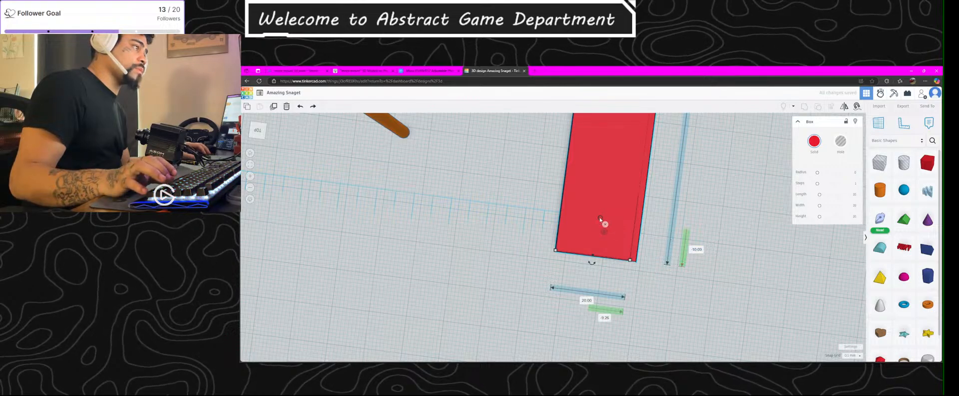
key(Escape)
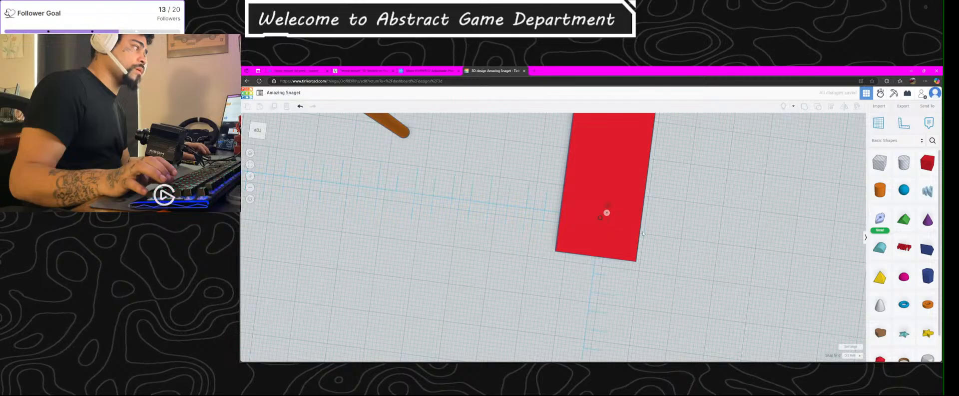
click(607, 218)
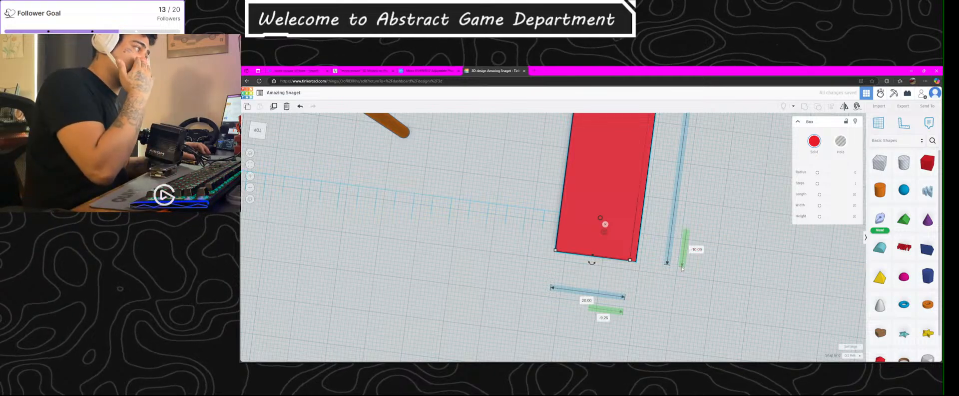
Step: Nudge the red box slightly to adjust its offset from the ruler origin
click(692, 249)
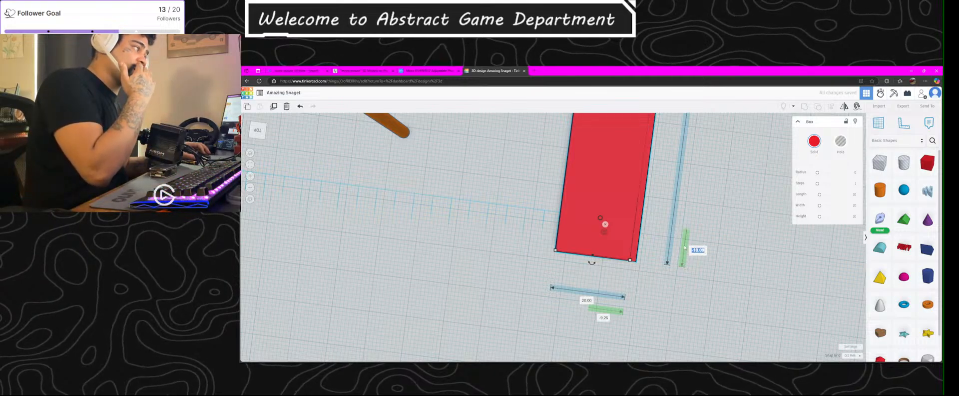
key(Escape)
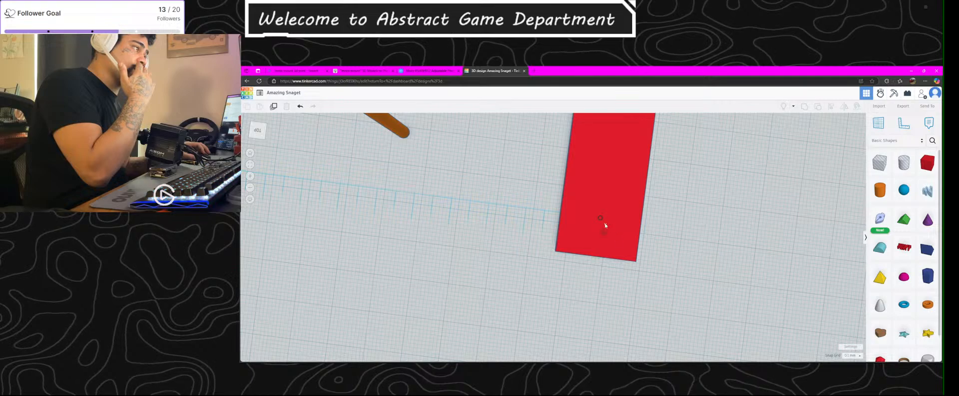
click(606, 225)
key(Up)
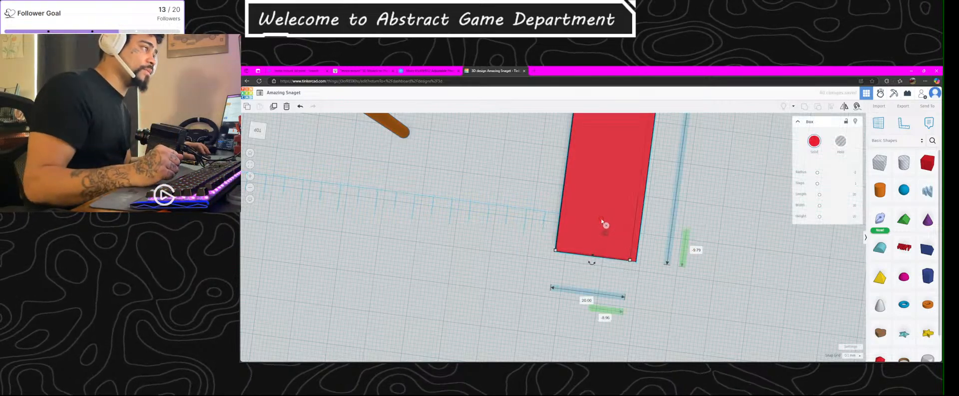
drag(602, 220, 602, 221)
scroll(603, 220, down, 3)
right_drag(602, 220, 609, 183)
Step: Move the thin orange cylinder onto the end of the red box near the ruler origin using Cruise
drag(612, 204, 573, 302)
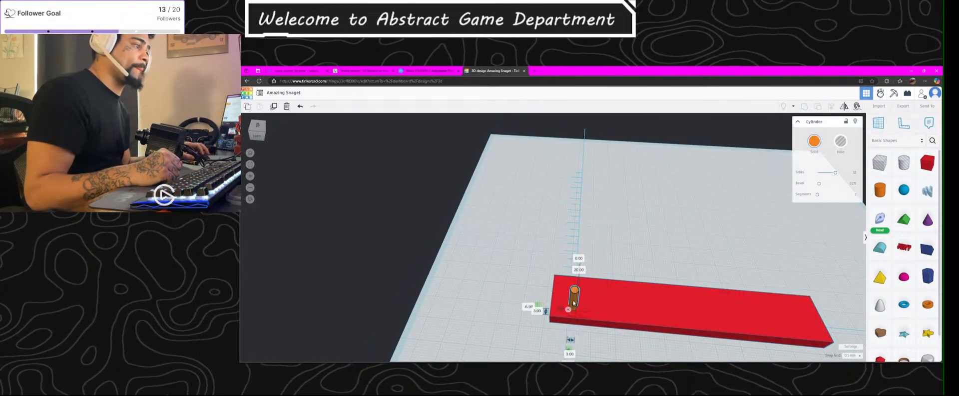
right_drag(573, 302, 694, 266)
scroll(695, 265, up, 1)
click(635, 258)
drag(630, 253, 608, 258)
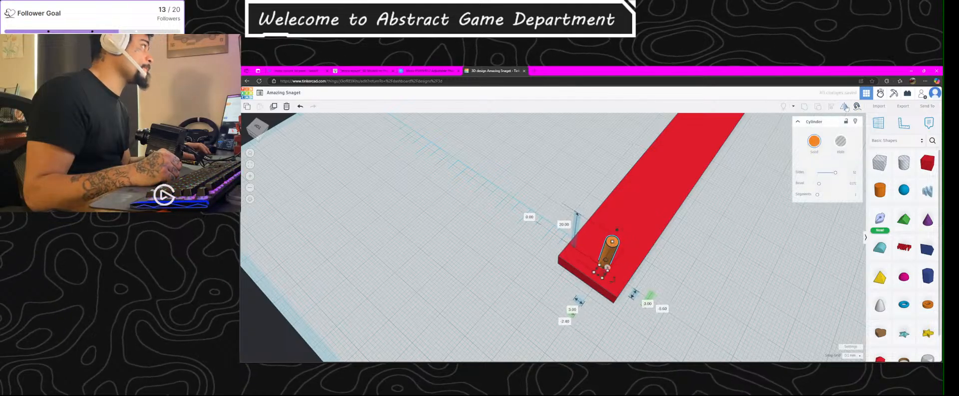
click(856, 107)
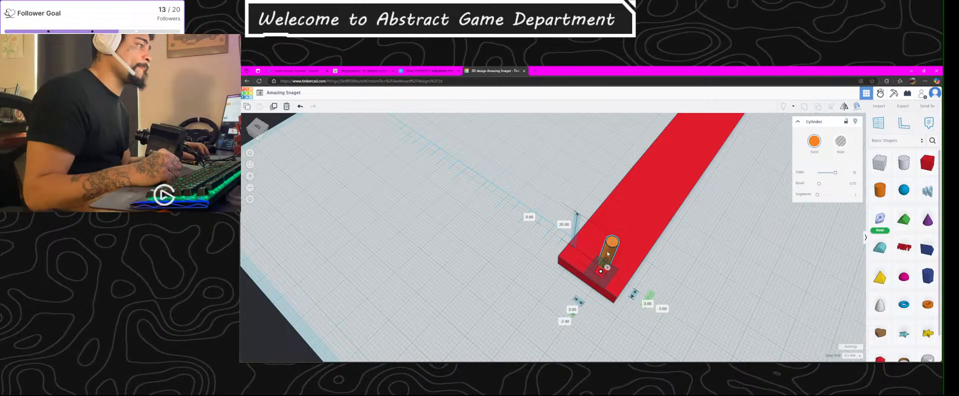
scroll(605, 262, up, 1)
Step: Reposition the cylinder and red box so the ruler origin sits about 10 mm in from the box's end and side
scroll(605, 263, up, 5)
click(594, 290)
drag(594, 291, 621, 174)
right_drag(697, 245, 798, 72)
right_drag(713, 282, 582, 215)
drag(582, 215, 614, 226)
right_drag(647, 234, 498, 244)
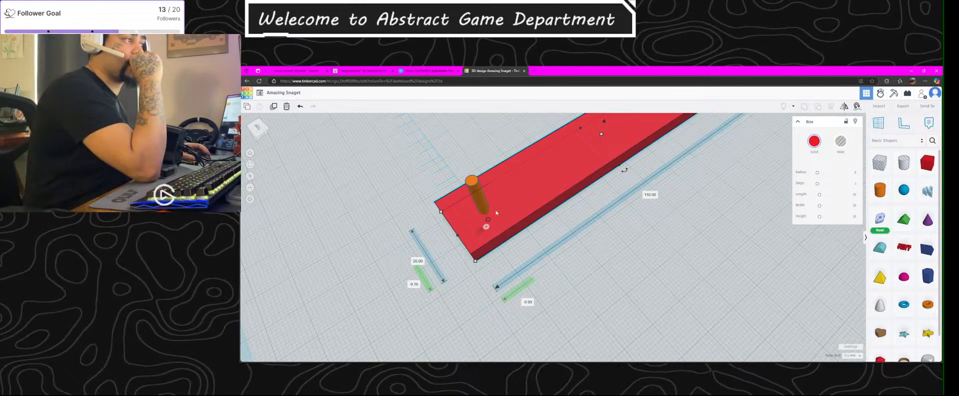
Step: Try to group the red box with the solid cylinder, and undo the grouping
key(ctrl+a)
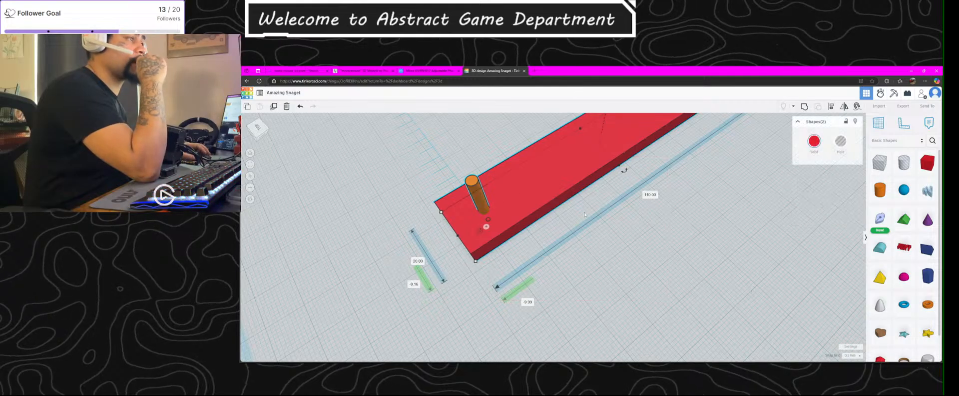
click(832, 106)
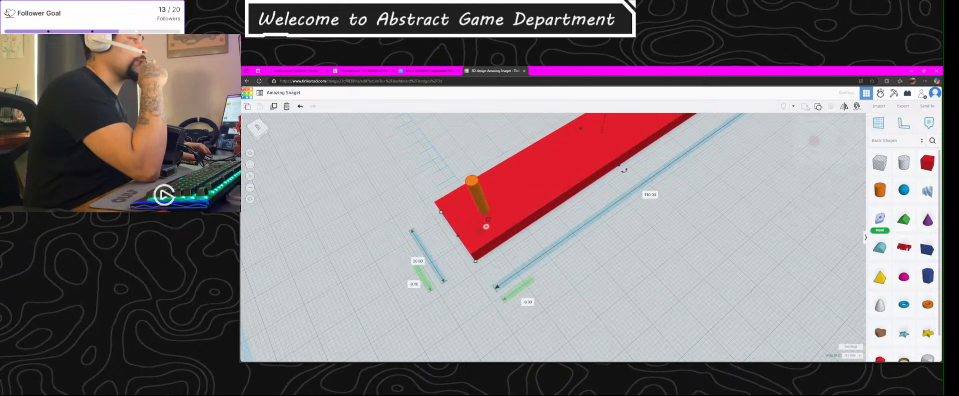
key(ctrl+z)
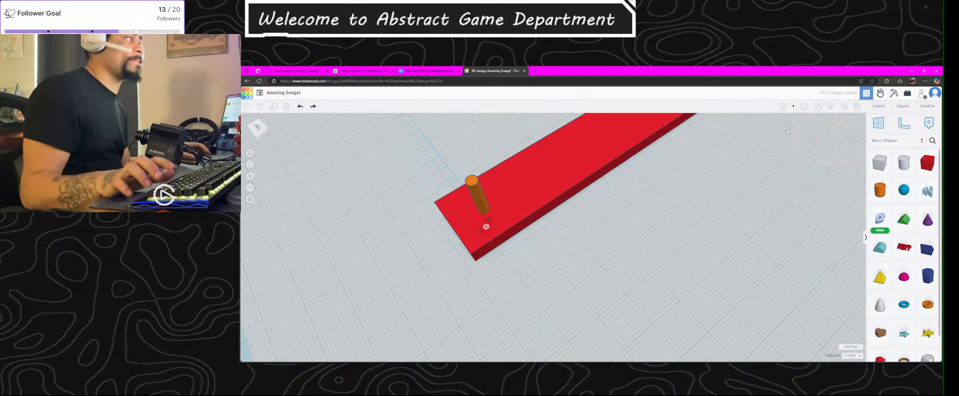
Step: Turn the thin cylinder into a hole and group it with the red box to cut a round hole
click(841, 141)
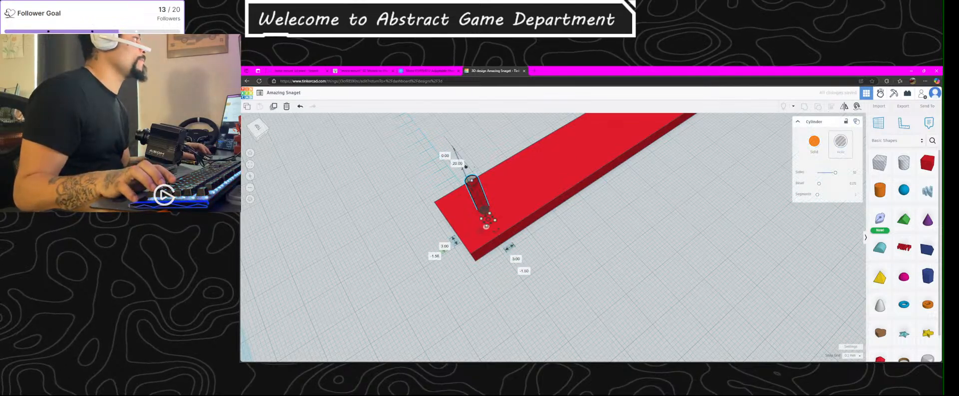
shift+click(495, 171)
click(809, 108)
click(585, 237)
right_drag(585, 238, 743, 197)
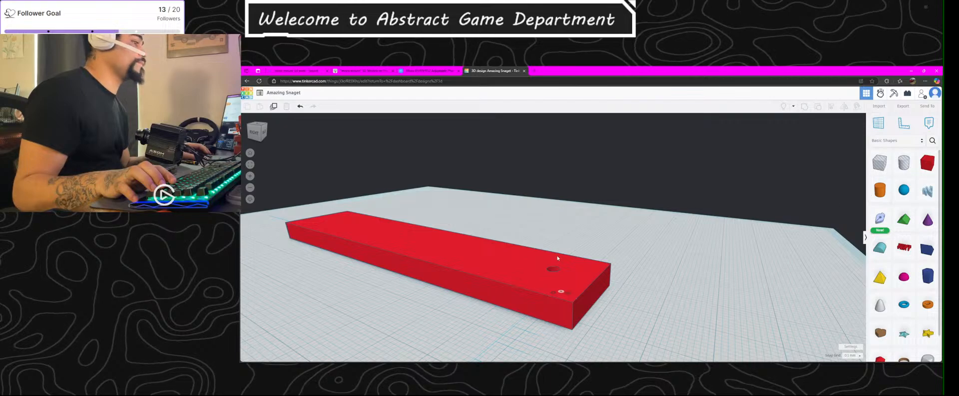
Step: Place a new cylinder on the workplane beside the red plate and set its width to 5 mm
drag(881, 190, 707, 274)
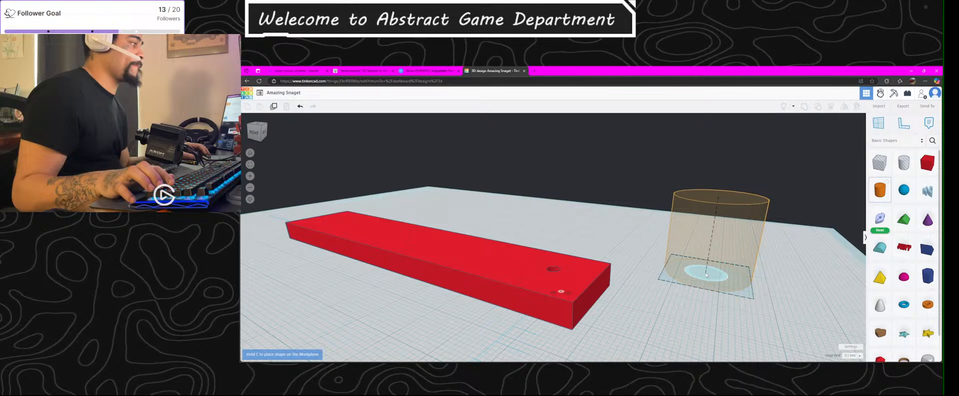
click(706, 274)
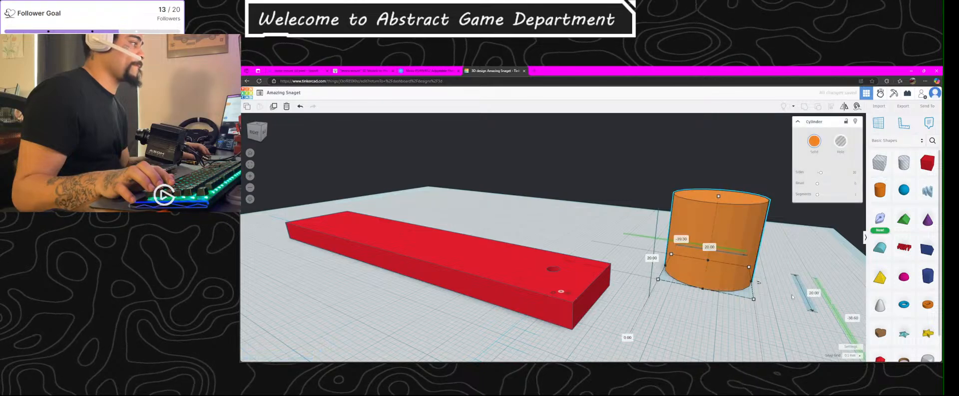
click(710, 247)
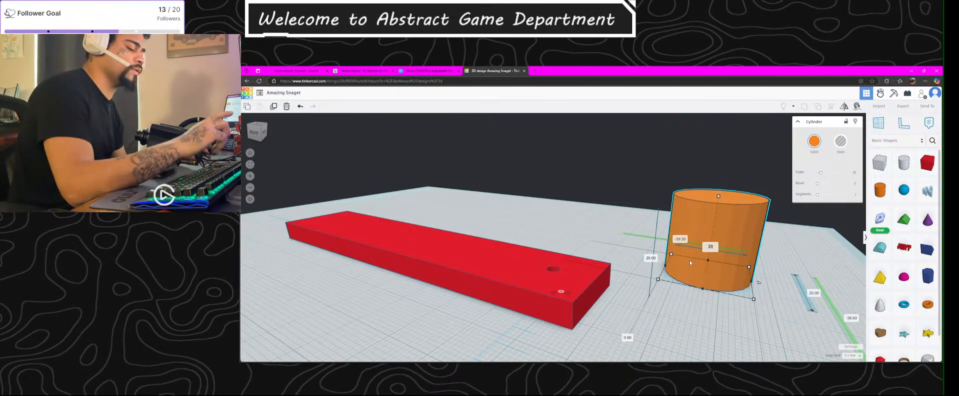
text(.5)
key(Return)
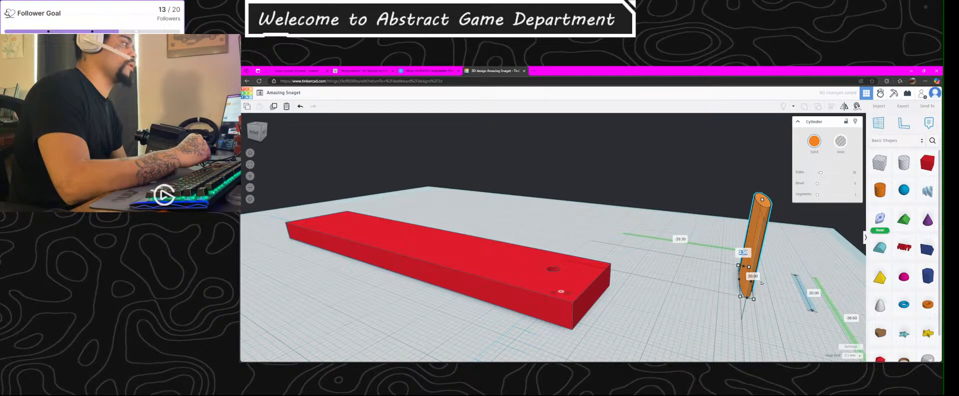
text(5)
key(Return)
Step: Set the new cylinder's height to 2.5 mm
click(737, 274)
text(5)
key(Return)
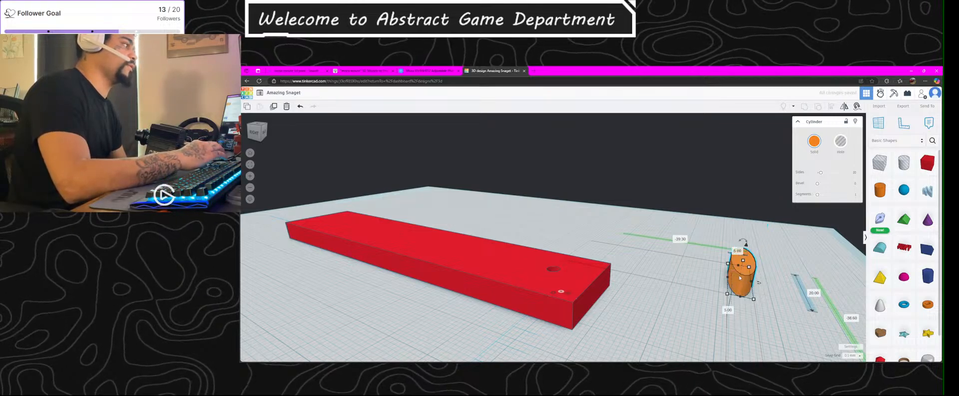
text(2.5)
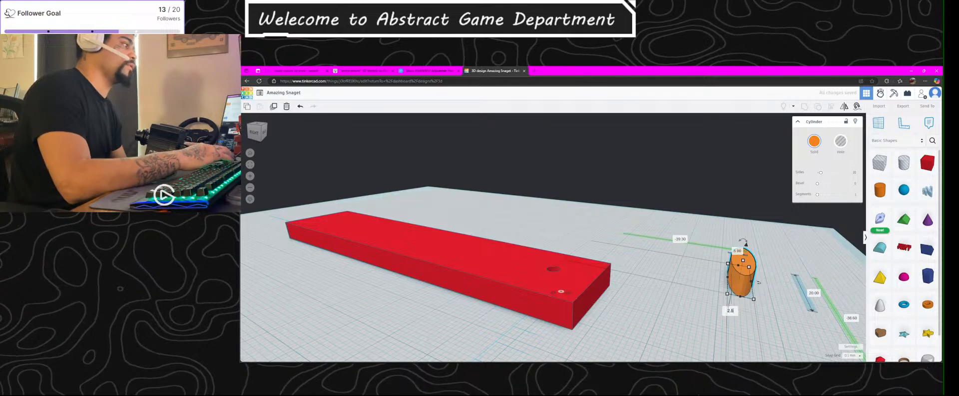
key(Return)
Step: Shift the oval cylinder slightly, place the ruler behind it, and remove the ruler from the workplane
right_drag(850, 294, 730, 300)
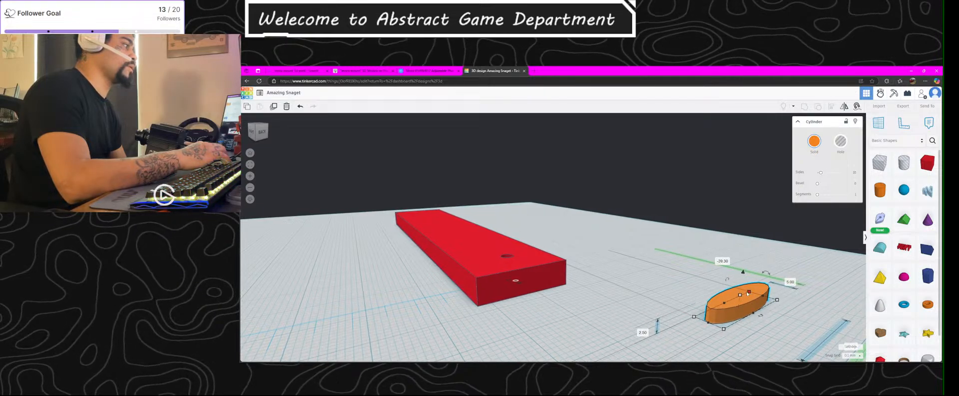
mouse_move(751, 293)
mouse_down()
mouse_move(675, 314)
mouse_move(725, 313)
mouse_move(755, 290)
mouse_up()
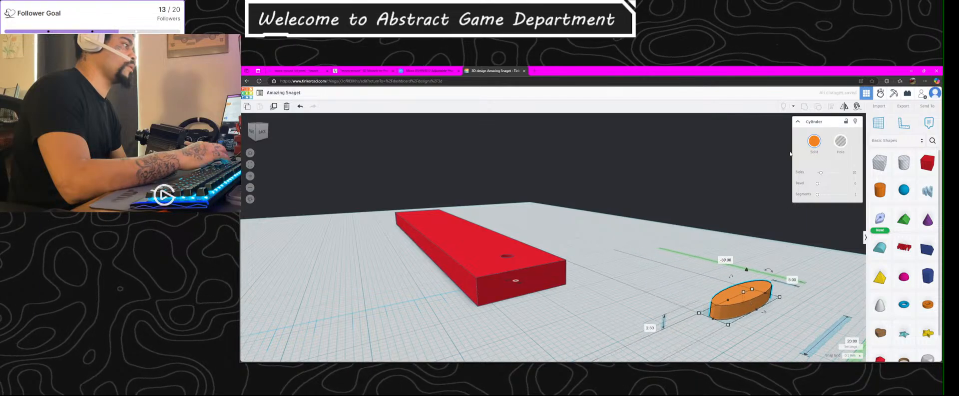
click(904, 122)
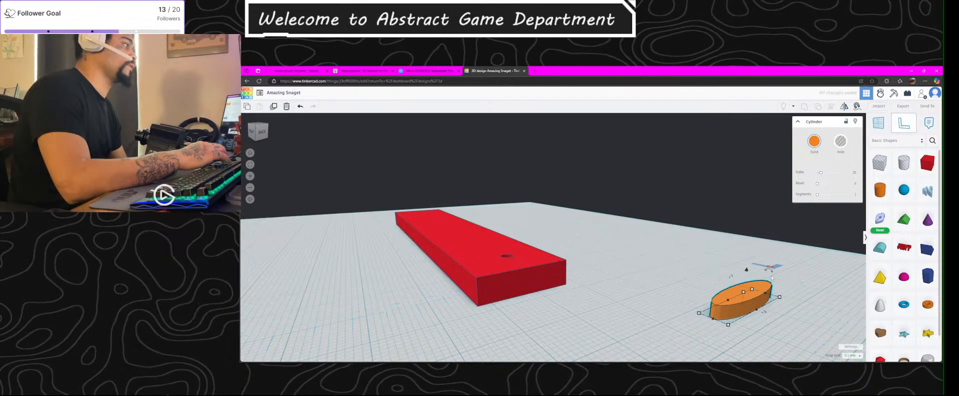
click(770, 225)
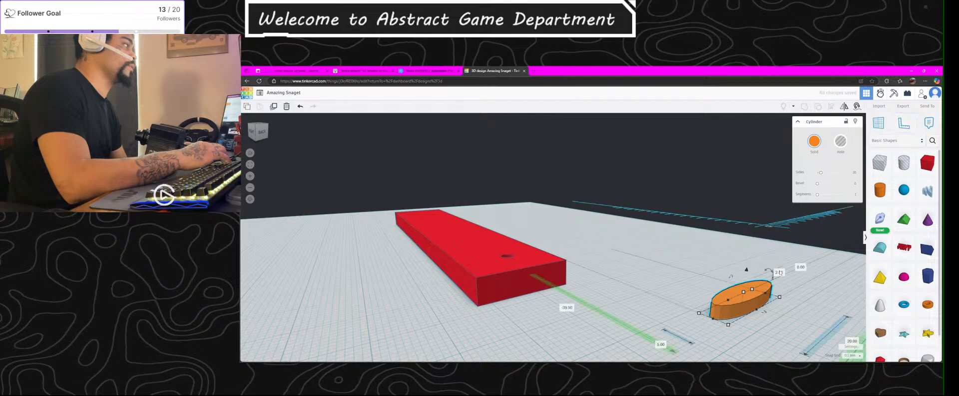
click(769, 226)
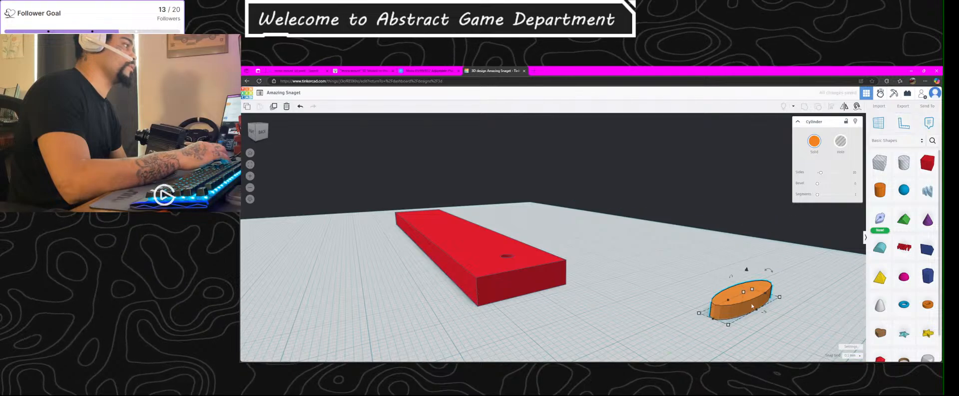
Step: Set the oval cylinder's height to 5 mm and its 20 mm side to 5 mm
click(790, 280)
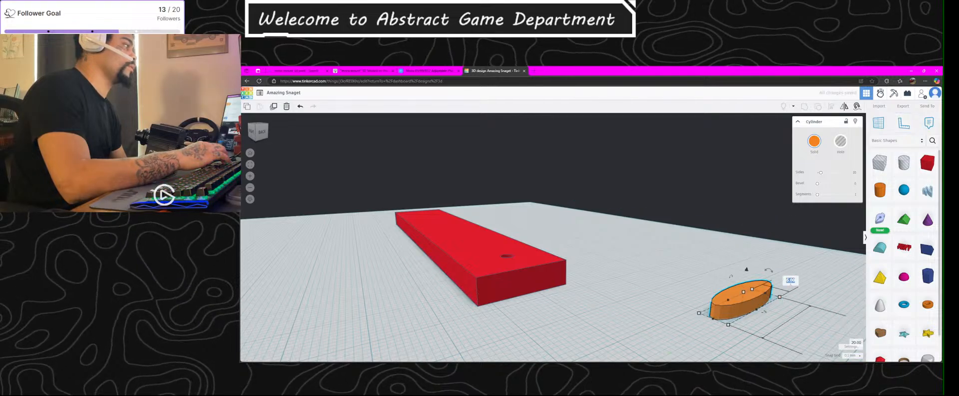
click(733, 307)
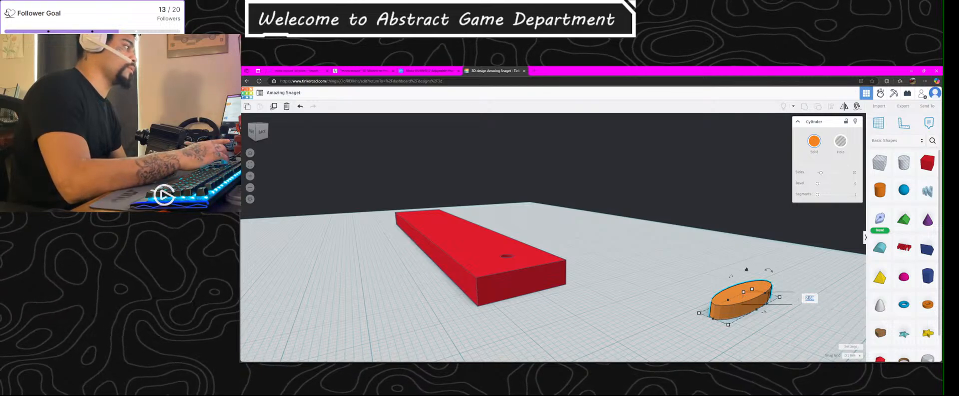
text(5)
key(Return)
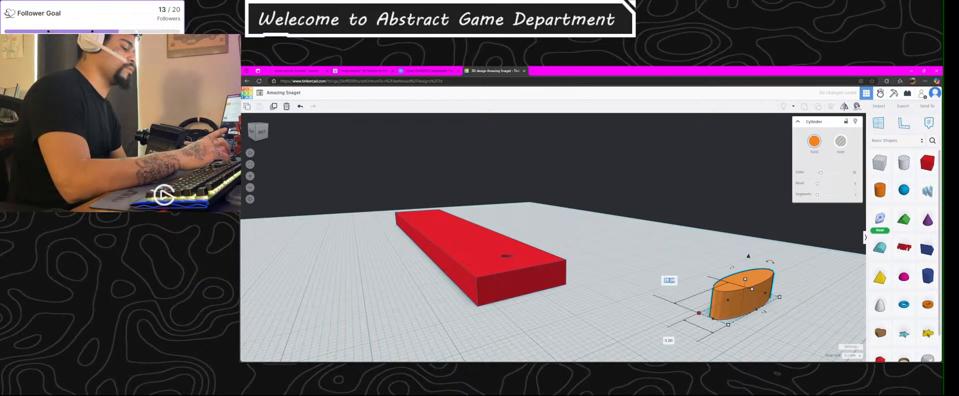
text(5)
key(Return)
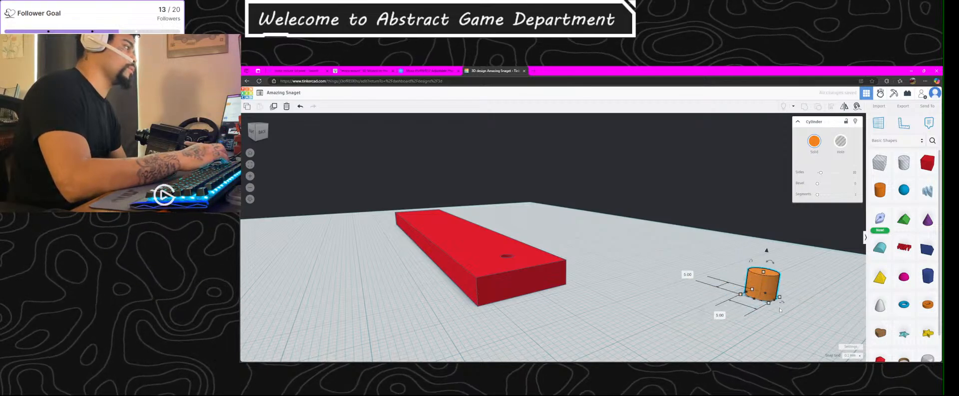
Step: Reduce the round cylinder's height to 2.5 mm
right_drag(824, 325, 844, 212)
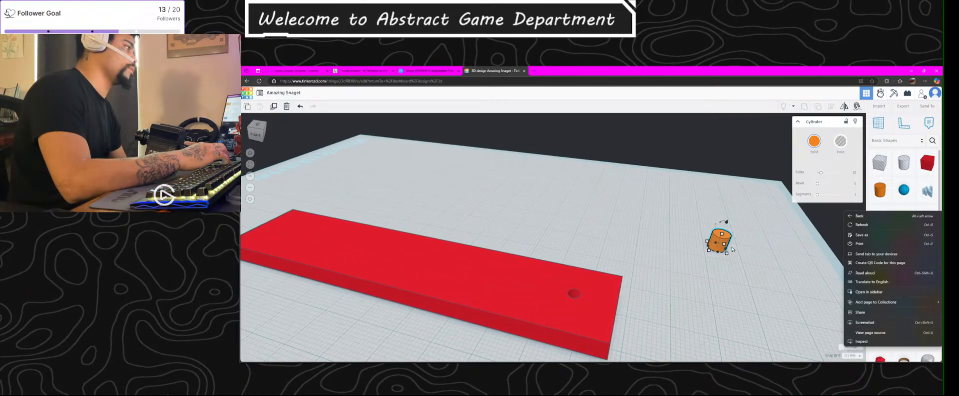
click(726, 246)
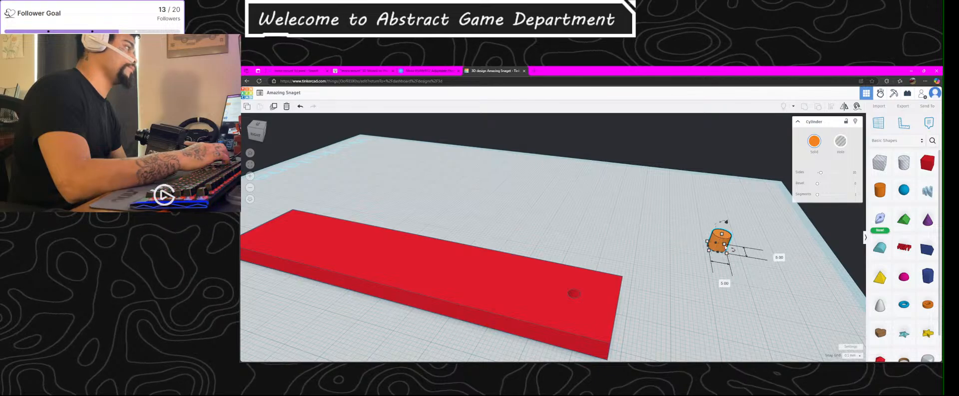
click(764, 240)
text(2.5)
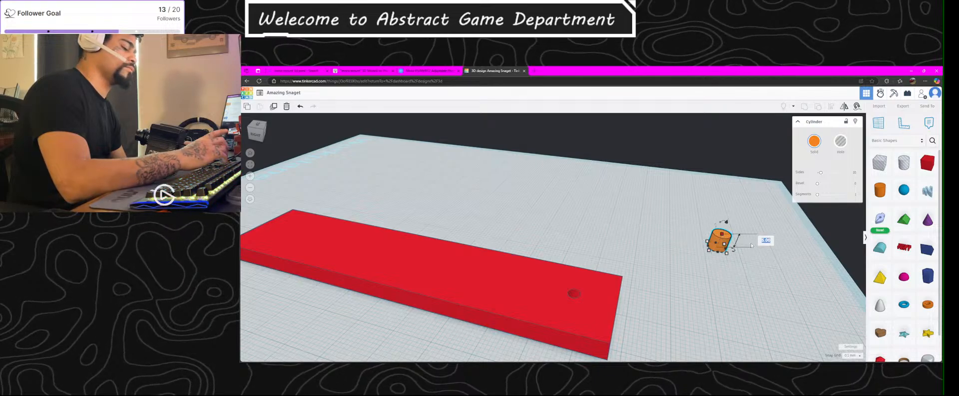
key(Return)
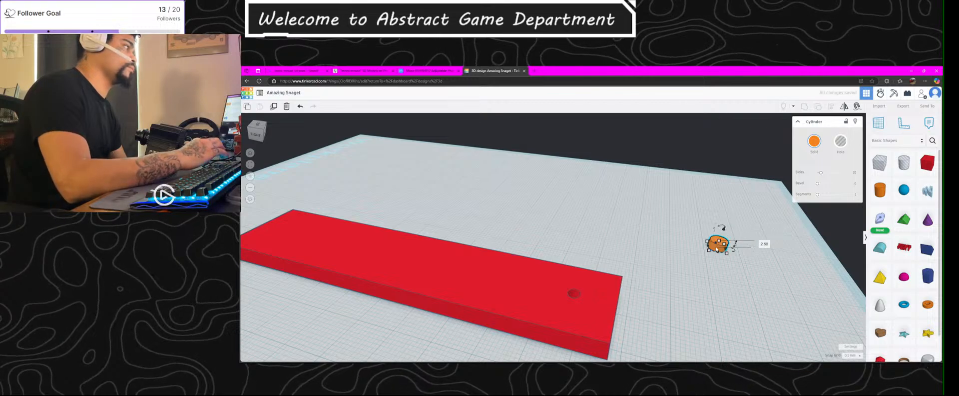
Step: Move the small cylinder over the hole near the end of the red plate
drag(718, 244, 577, 300)
key(ctrl+z)
right_drag(581, 296, 591, 340)
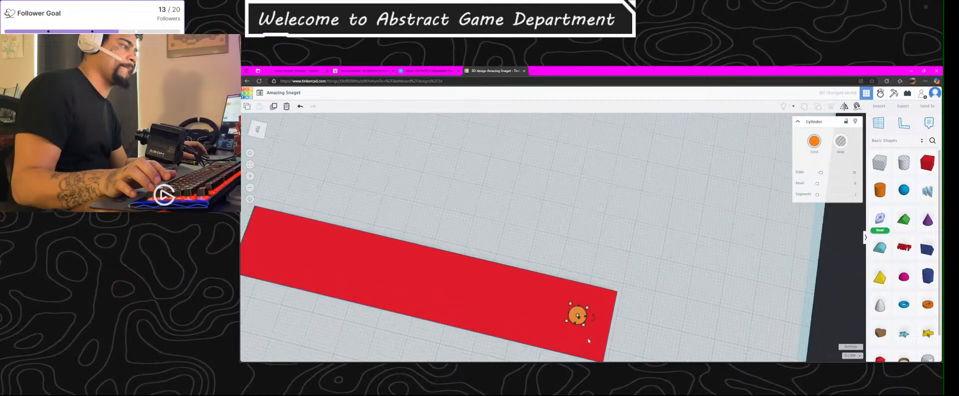
scroll(590, 338, up, 4)
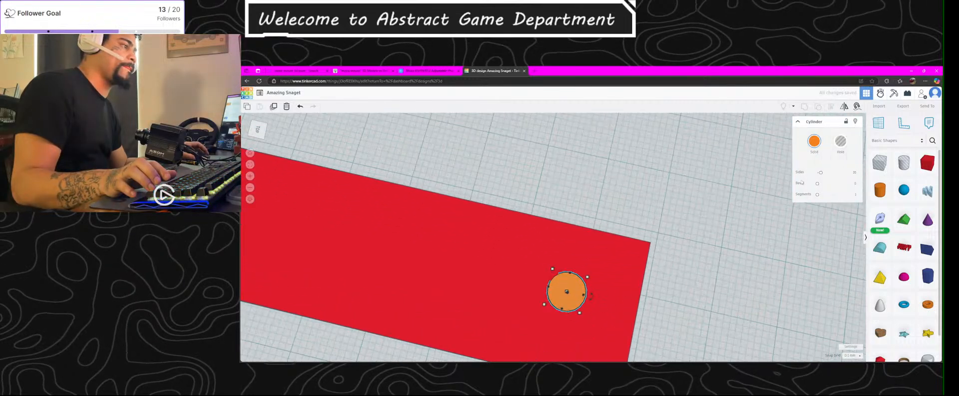
Step: Set a new workplane on the red plate's top face near the hole
click(879, 123)
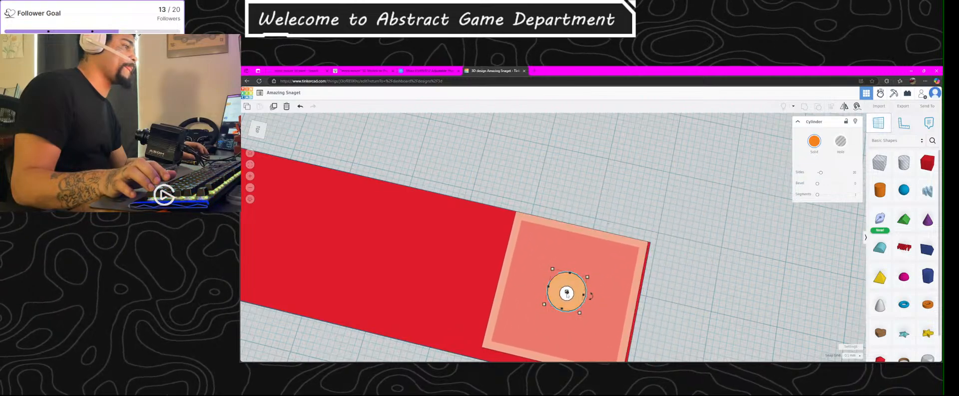
click(598, 305)
right_drag(599, 305, 637, 278)
right_drag(669, 216, 665, 295)
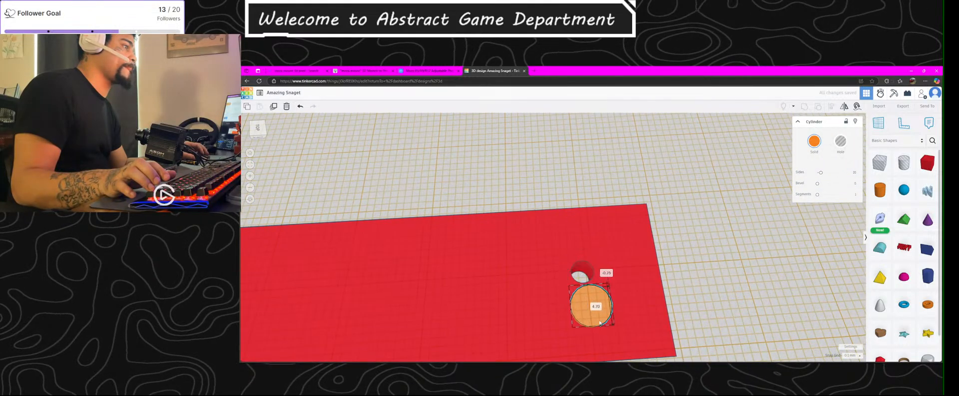
Step: Check the small cylinder's alignment with the hole from below and lower the cylinder into the red plate
right_drag(600, 321, 598, 128)
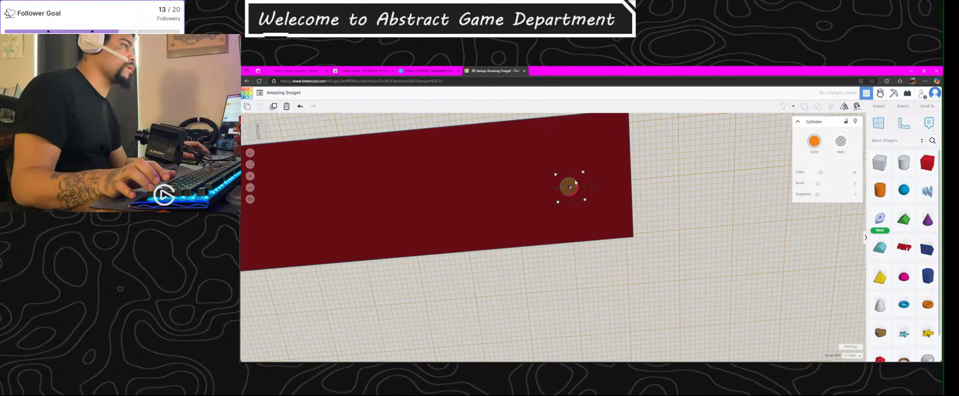
right_drag(570, 192, 581, 324)
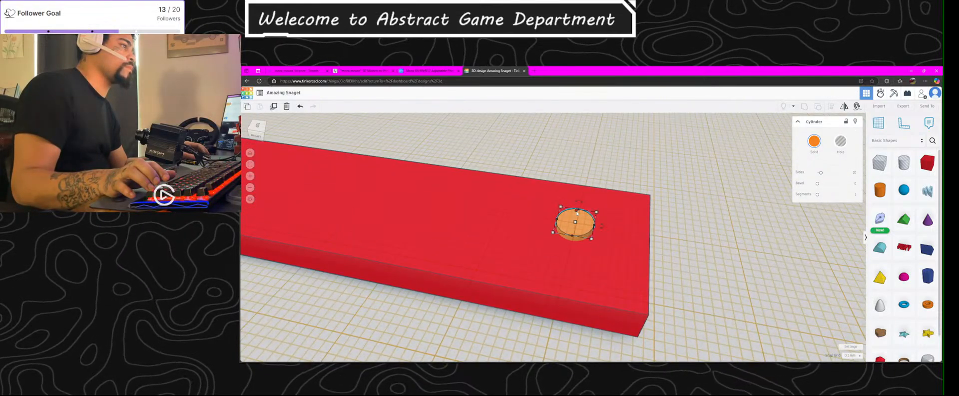
drag(575, 213, 586, 233)
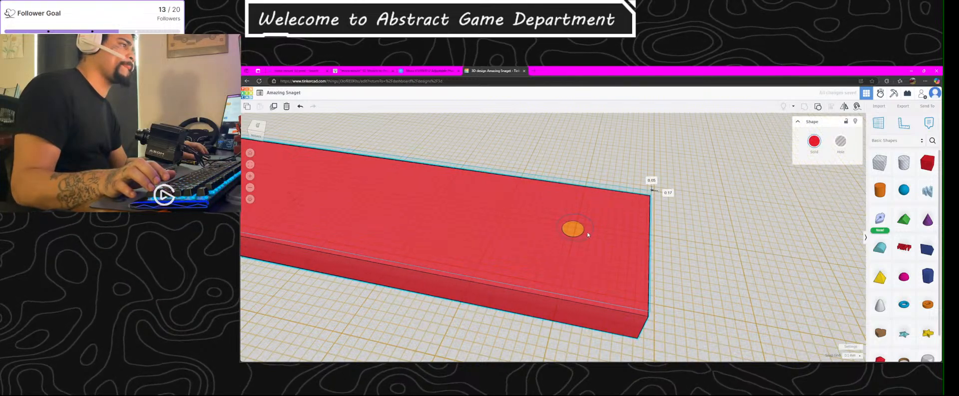
Step: Turn the small cylinder into a hole shape and centre it over the plate's round hole
right_drag(588, 230, 591, 267)
drag(593, 266, 593, 266)
click(569, 234)
key(h)
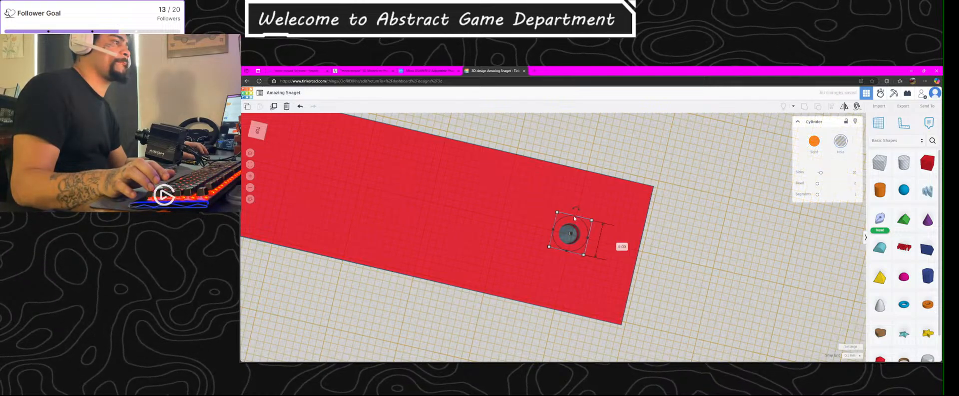
drag(573, 233, 678, 249)
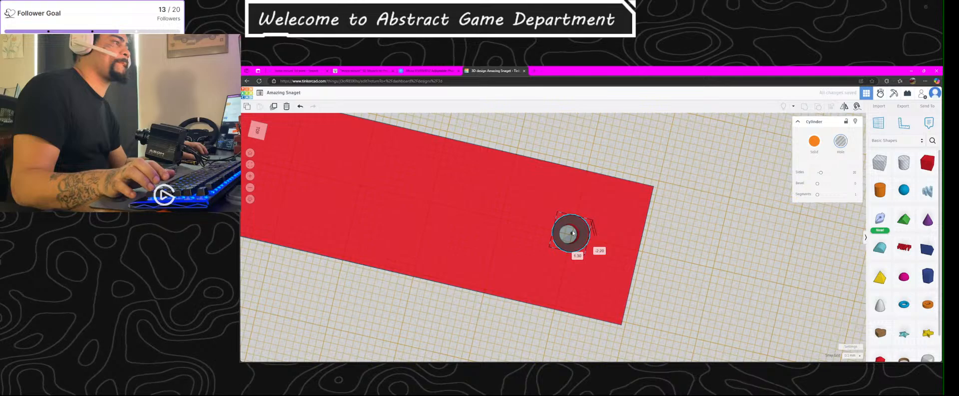
Step: Try grouping the hole cylinder with the red plate, and undo the grouping
key(ctrl+a)
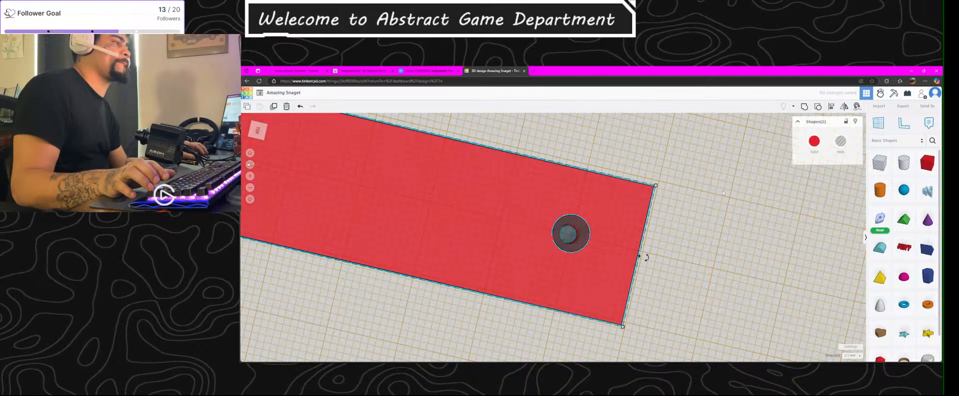
click(805, 106)
click(692, 257)
right_drag(677, 267, 742, 242)
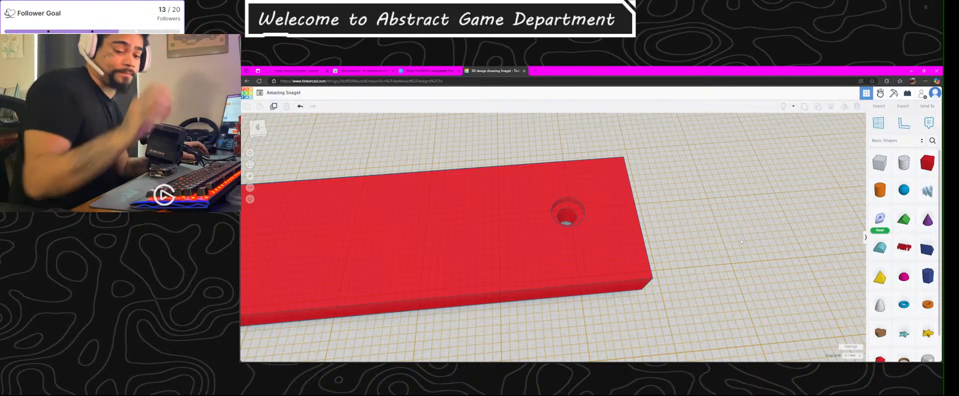
key(ctrl+z)
Step: Nudge the hole cylinder slightly over the round hole and group it with the plate to cut the recess
click(571, 201)
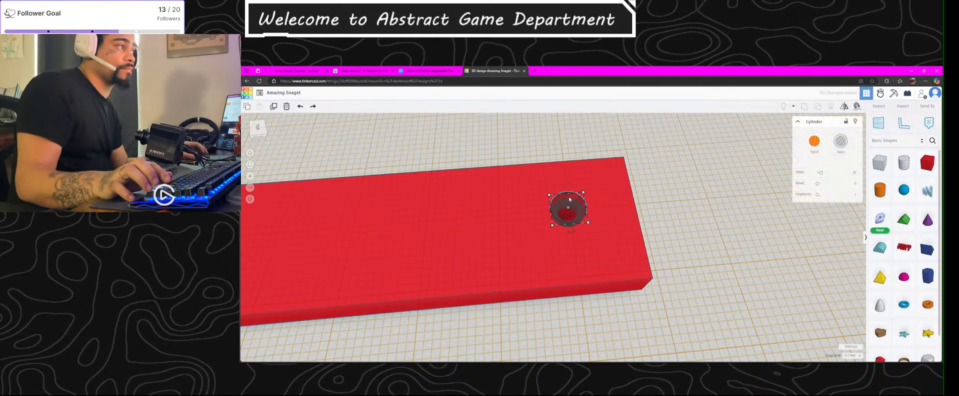
drag(569, 201, 570, 203)
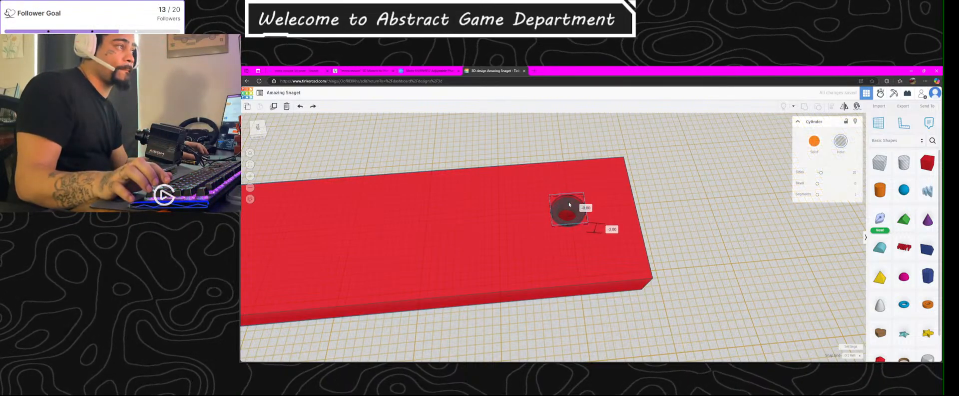
key(ctrl+a)
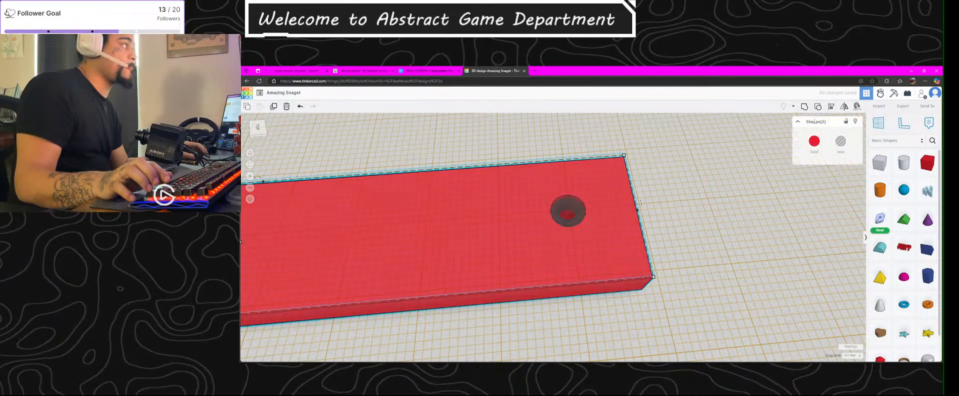
key(ctrl+g)
right_drag(728, 252, 703, 246)
scroll(705, 245, up, 4)
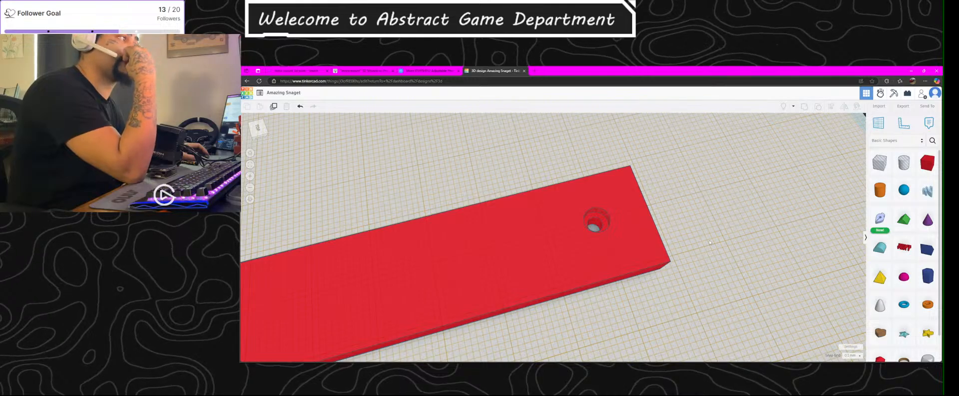
Step: Examine the stepped hole and the full length of the red plate from several angles
right_drag(710, 243, 549, 231)
click(553, 232)
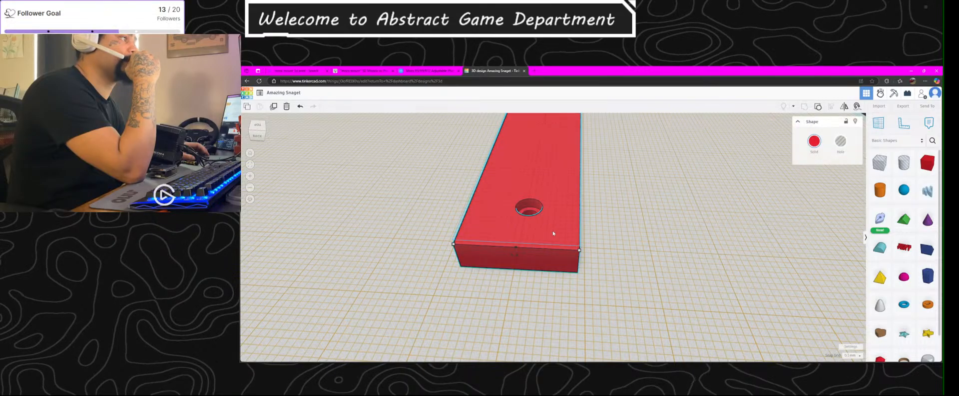
right_drag(762, 199, 671, 320)
scroll(512, 221, down, 2)
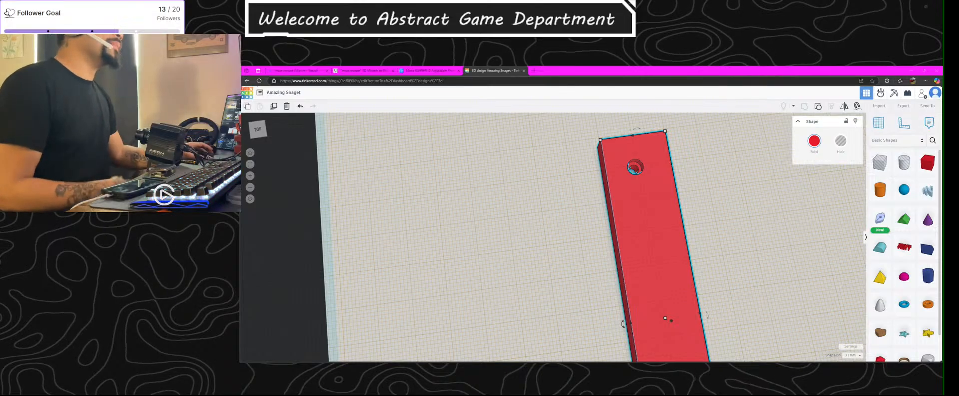
scroll(780, 254, down, 1)
scroll(891, 327, down, 1)
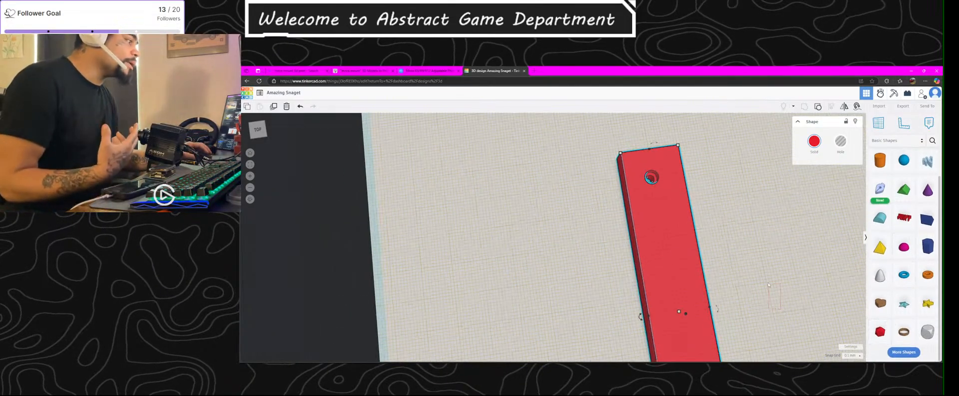
click(780, 299)
right_drag(779, 300, 837, 323)
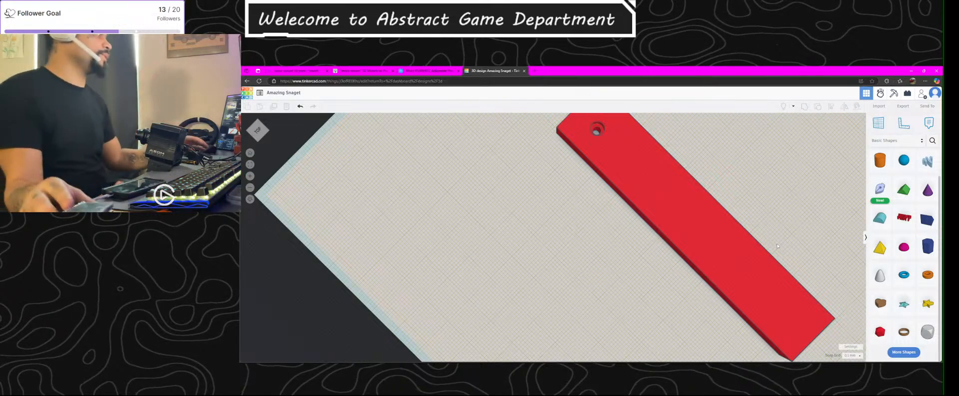
scroll(779, 249, down, 2)
right_drag(772, 258, 654, 208)
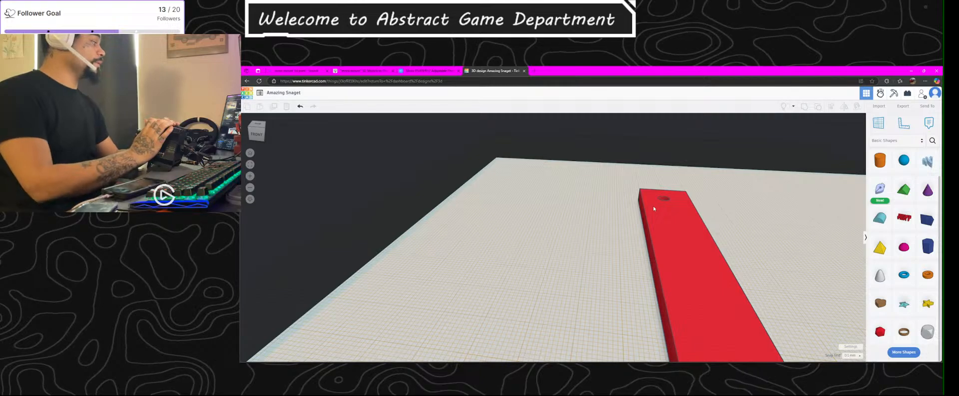
Step: Place a ruler at the plate's bottom corner on the end opposite the hole
right_drag(745, 183, 803, 190)
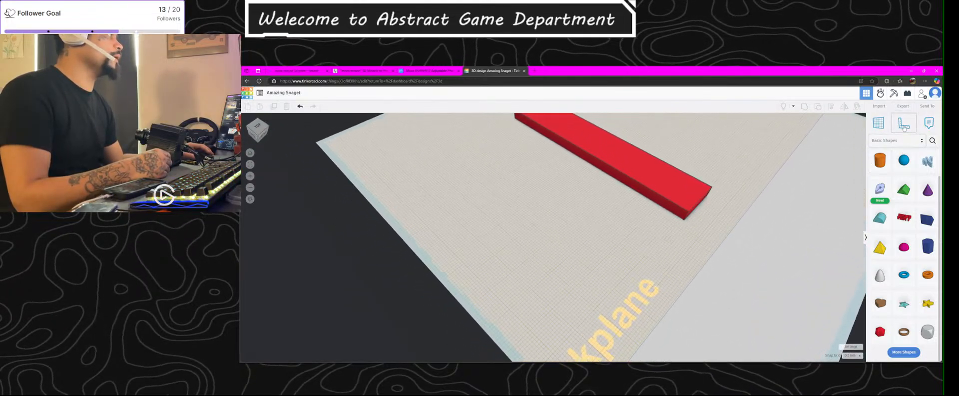
mouse_move(795, 152)
right_down()
mouse_move(798, 181)
mouse_move(798, 149)
right_up()
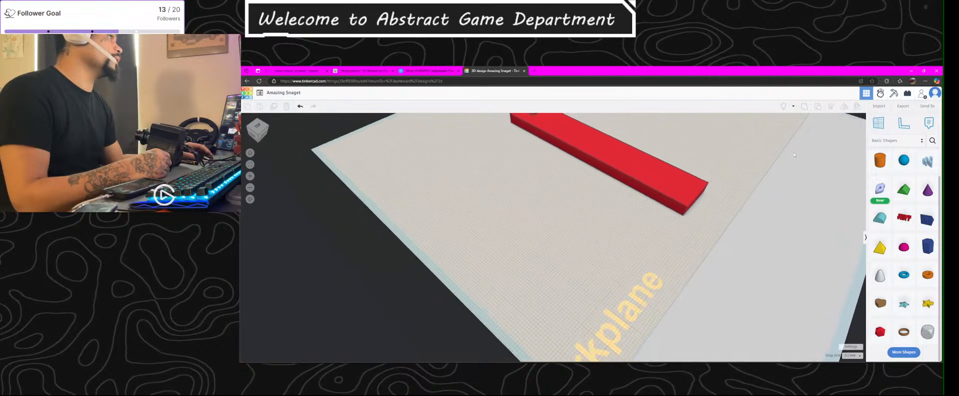
click(904, 124)
right_drag(675, 200, 677, 224)
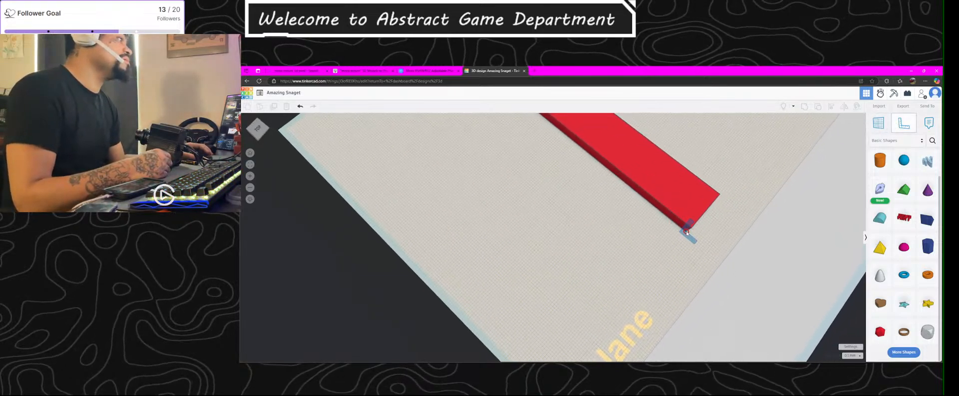
click(687, 234)
right_drag(717, 227, 662, 227)
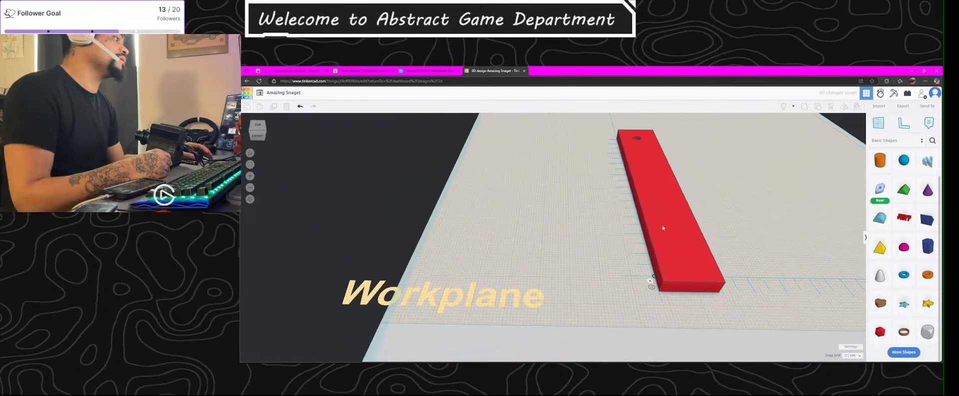
Step: Reset the workplane to the default base grid
click(879, 123)
click(776, 217)
click(878, 123)
click(516, 298)
right_drag(516, 298, 816, 244)
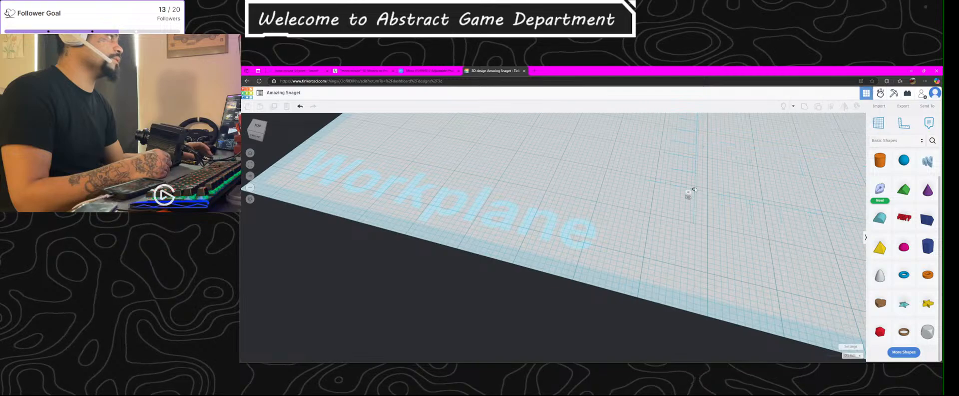
Step: Select the red plate and move the ruler's origin from the corner onto the plate near its end without a hole
middle_drag(719, 134, 719, 271)
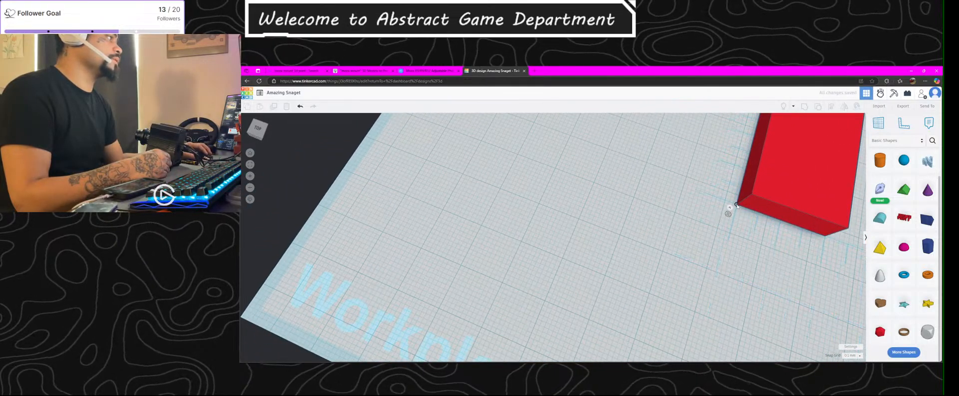
mouse_move(744, 219)
right_down()
mouse_move(747, 145)
mouse_move(748, 216)
right_up()
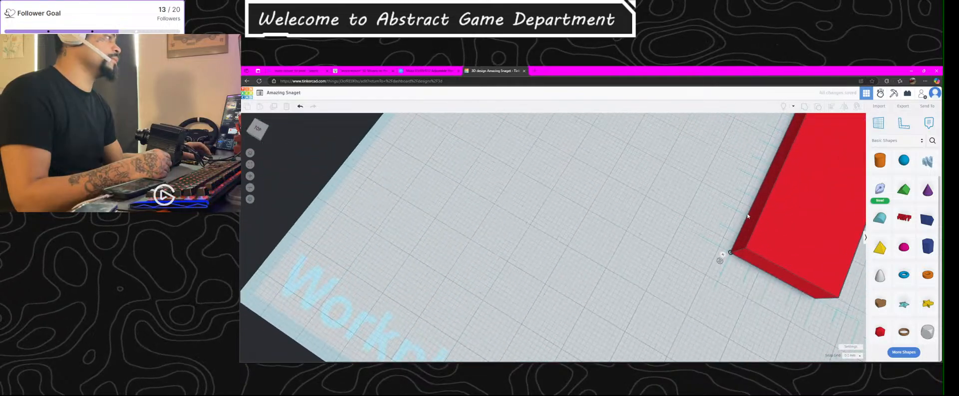
scroll(747, 219, up, 3)
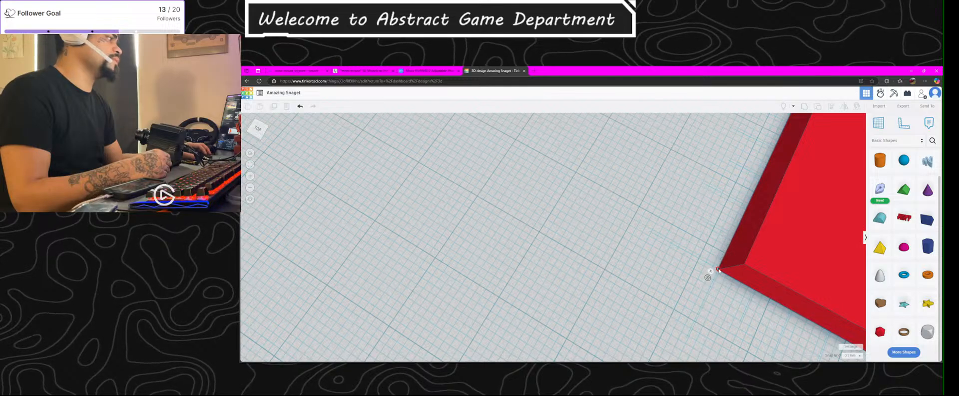
click(783, 257)
scroll(784, 260, down, 5)
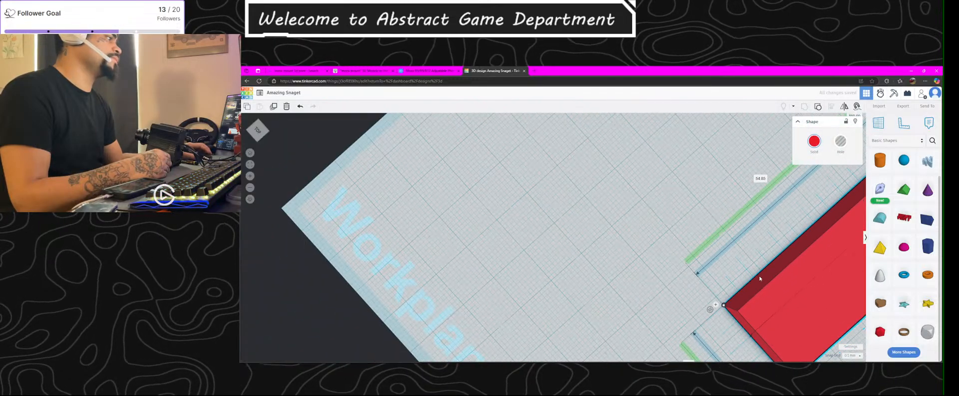
middle_drag(733, 280, 685, 242)
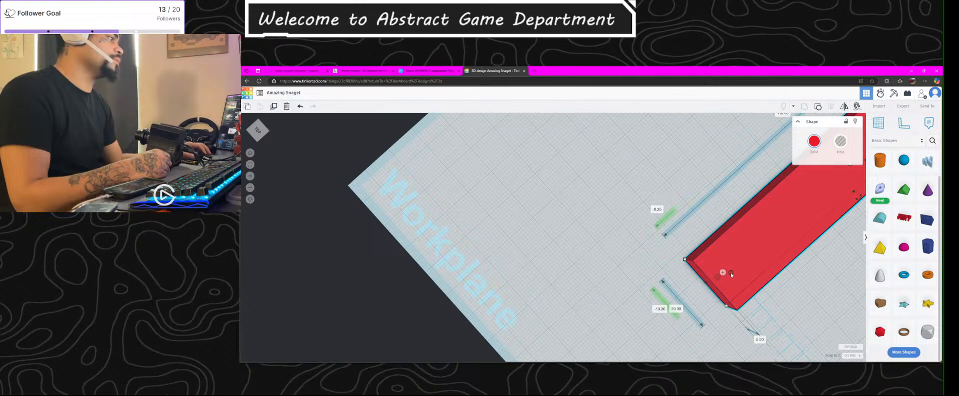
drag(731, 266, 732, 268)
Step: Fine-tune the ruler's origin on the plate so the lengthwise offset to the plate's end is -10.00 mm
right_drag(732, 268, 717, 258)
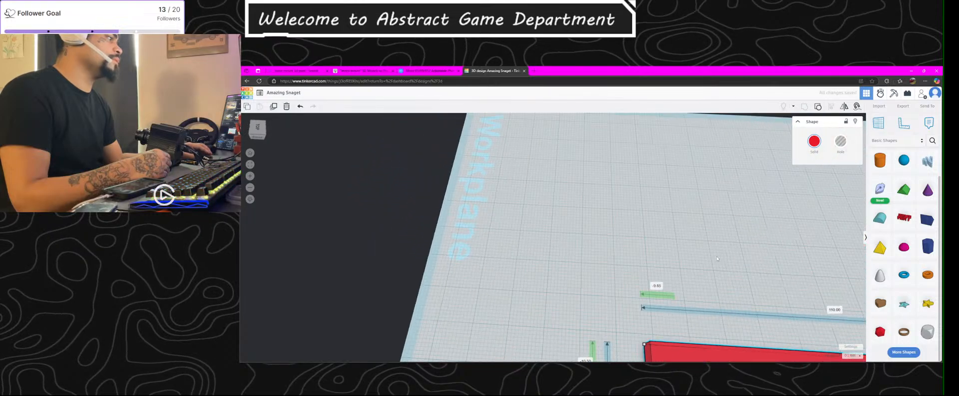
scroll(717, 258, down, 2)
middle_drag(680, 358, 519, 302)
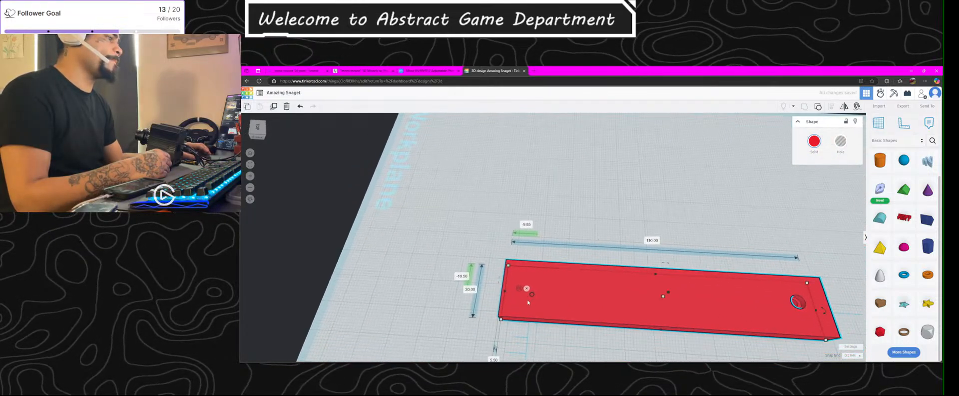
drag(532, 295, 536, 295)
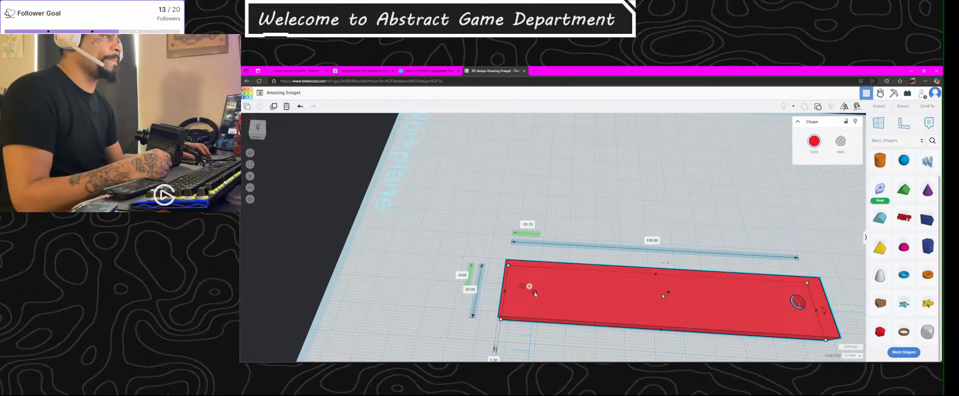
drag(532, 292, 531, 289)
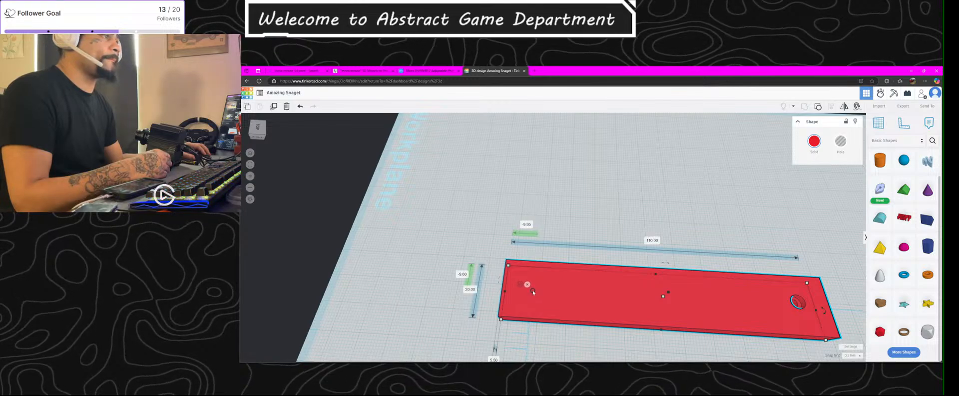
drag(532, 291, 534, 292)
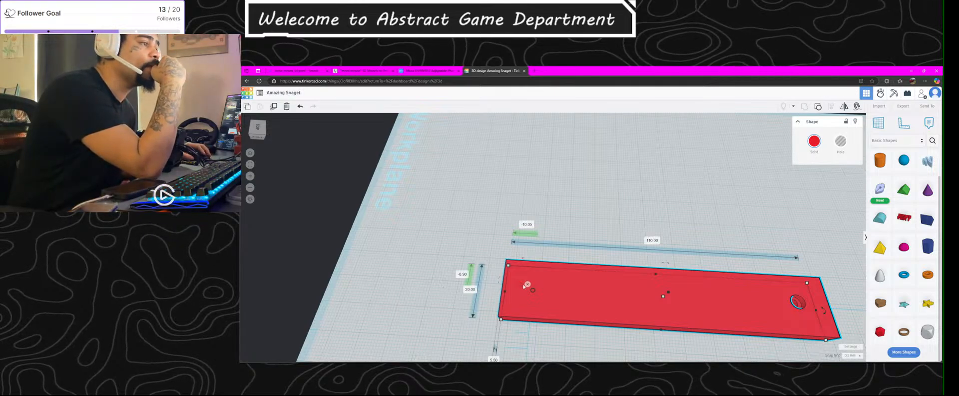
Step: Try to set the plate's crosswise offset from the ruler to 9.99 mm, and undo the change
click(465, 273)
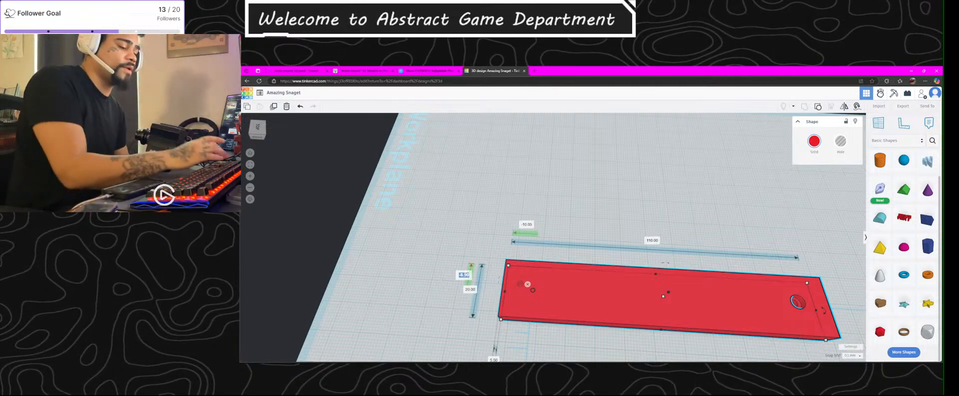
text(9.99)
key(Return)
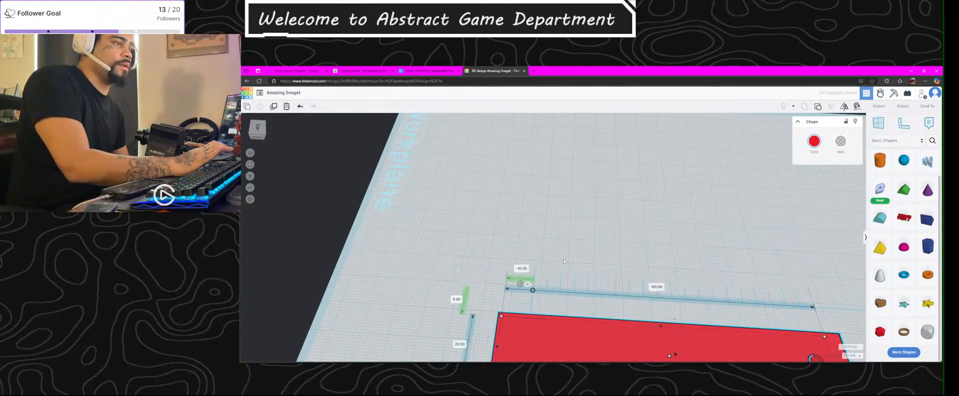
scroll(554, 286, down, 3)
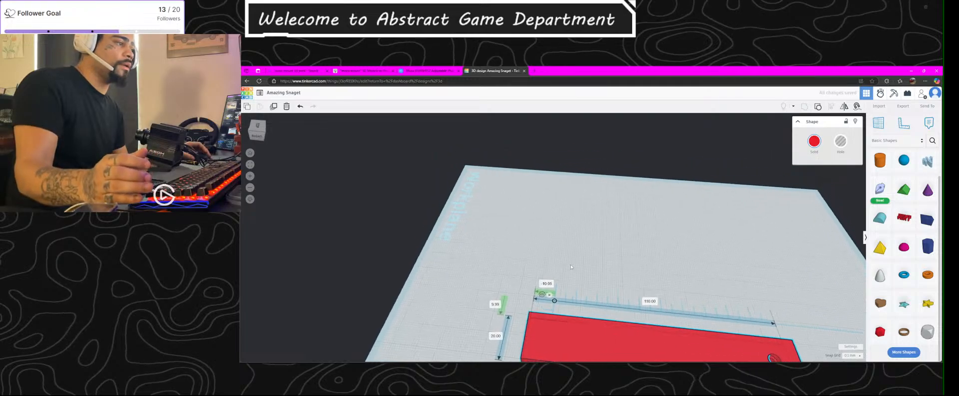
key(ctrl+z)
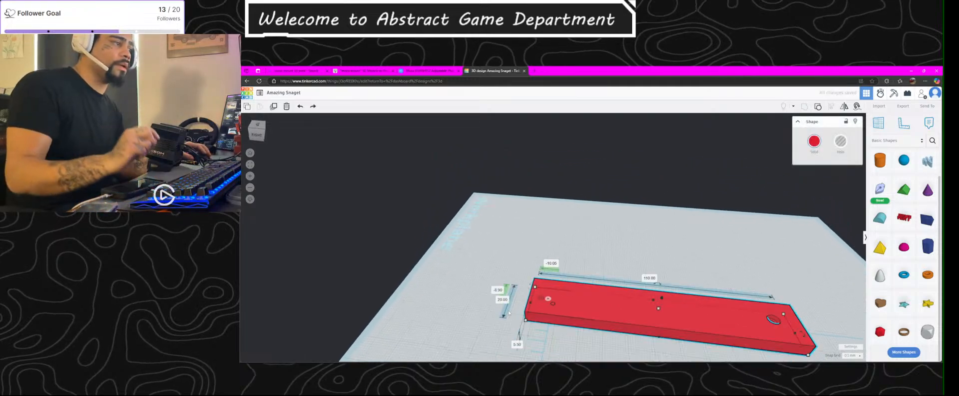
Step: Fine-tune the ruler's origin on the plate so the offsets are about -10.00 mm lengthwise and -9.90 mm crosswise
drag(553, 306, 553, 303)
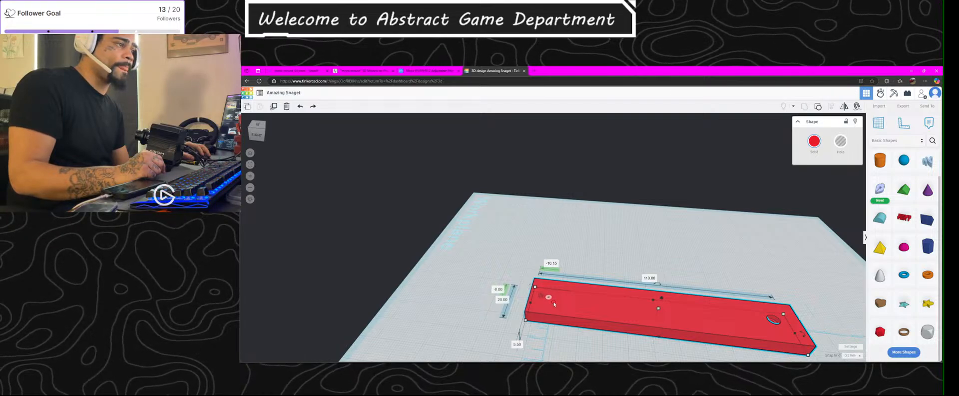
drag(554, 304, 553, 304)
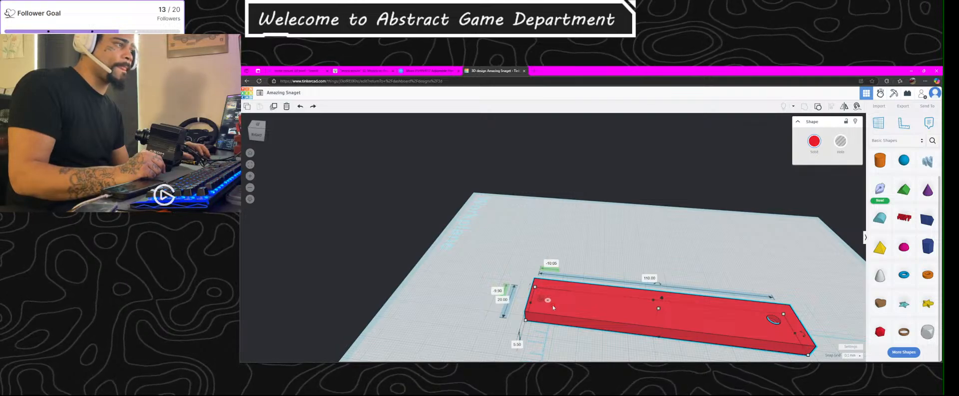
right_drag(555, 306, 683, 242)
middle_drag(683, 242, 682, 220)
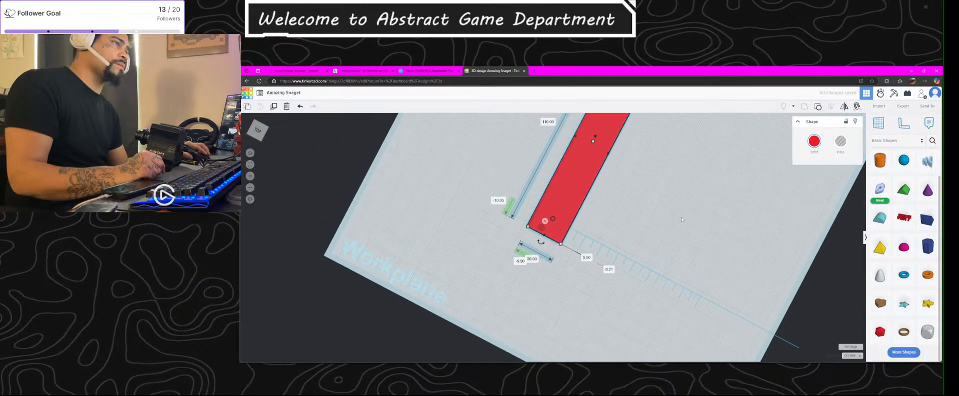
Step: Add a cylinder beside the plate and set its width, depth and height to 3 mm
drag(880, 160, 677, 226)
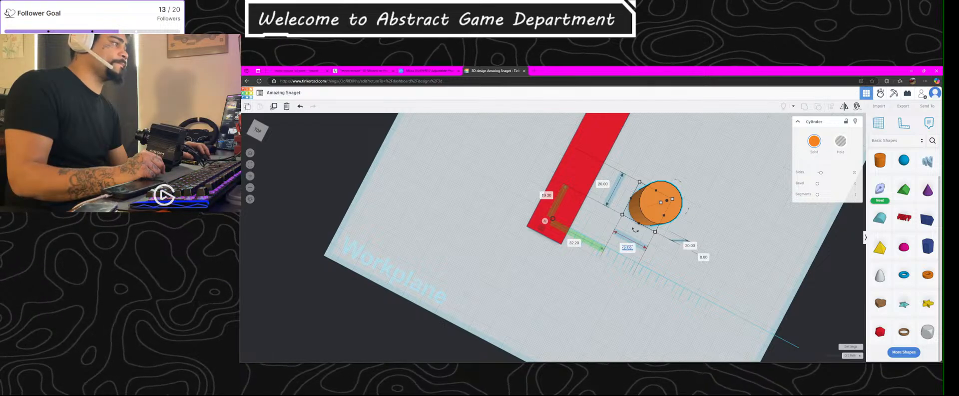
text(3)
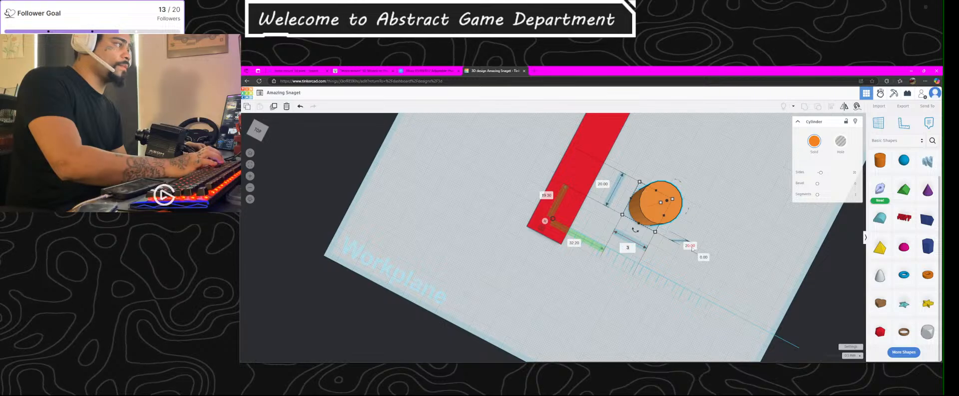
key(Return)
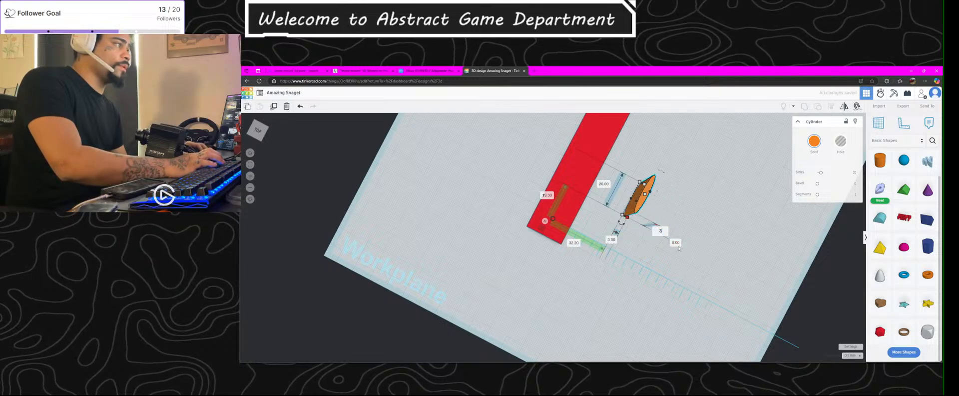
key(Return)
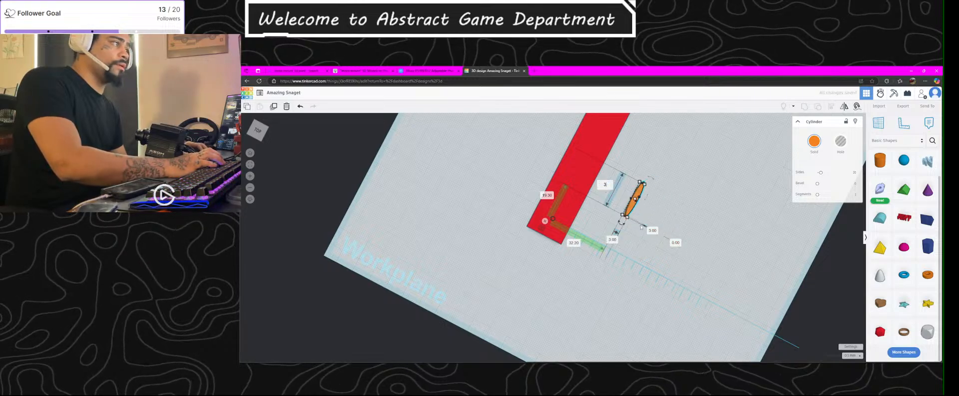
key(Return)
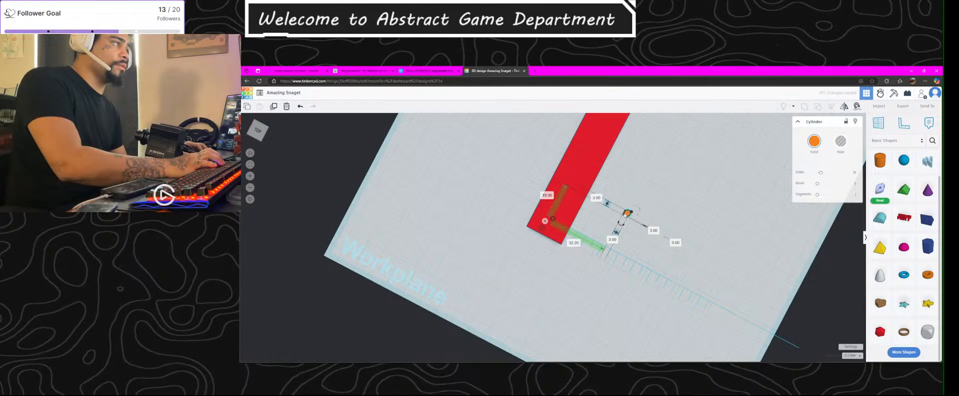
Step: Move the 3 mm cylinder onto the ruler's origin in the plate and stretch it vertically through the plate's full thickness
scroll(632, 221, up, 10)
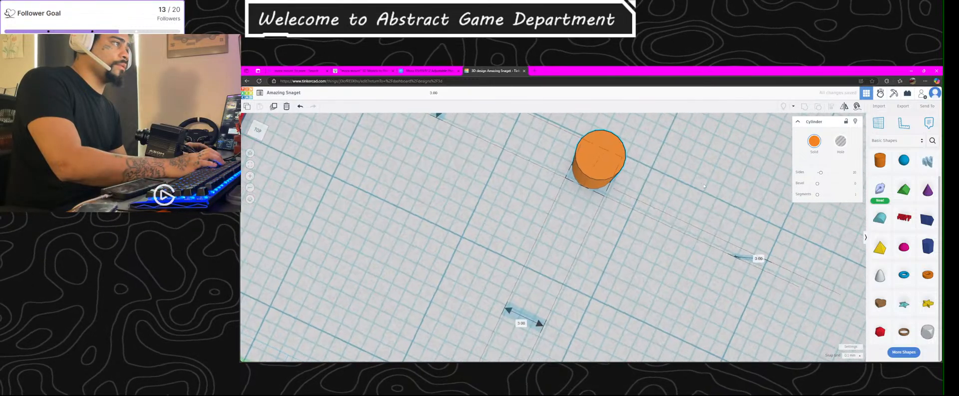
scroll(632, 184, down, 6)
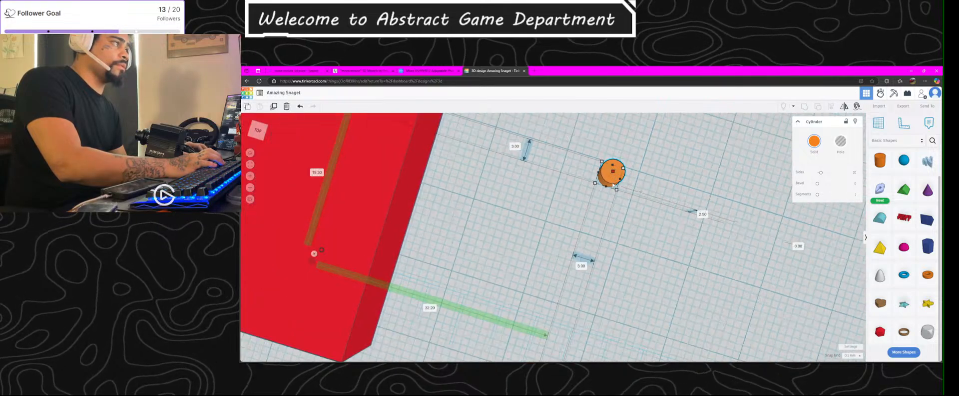
drag(611, 181, 310, 259)
right_drag(310, 260, 570, 182)
scroll(611, 227, up, 3)
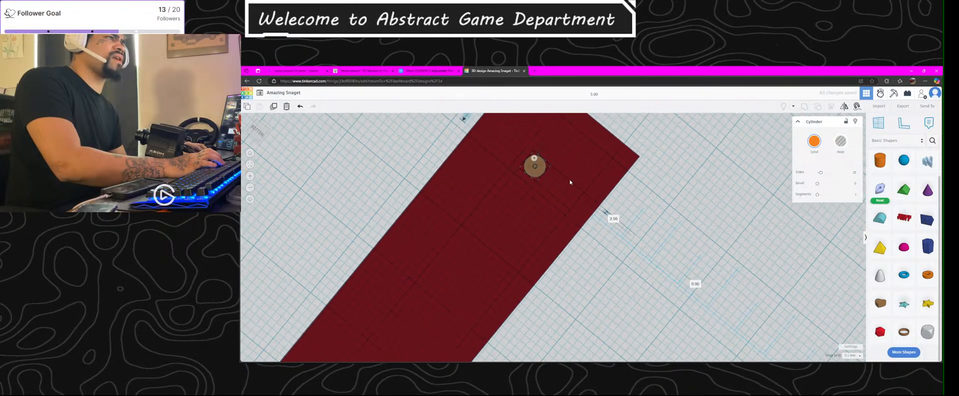
scroll(570, 182, up, 5)
right_drag(558, 225, 636, 225)
right_drag(595, 208, 657, 211)
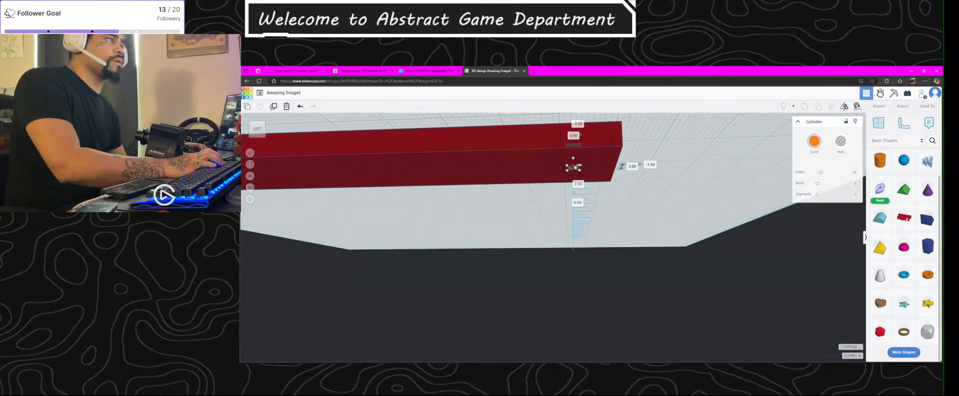
right_drag(572, 166, 686, 299)
key(ctrl+a)
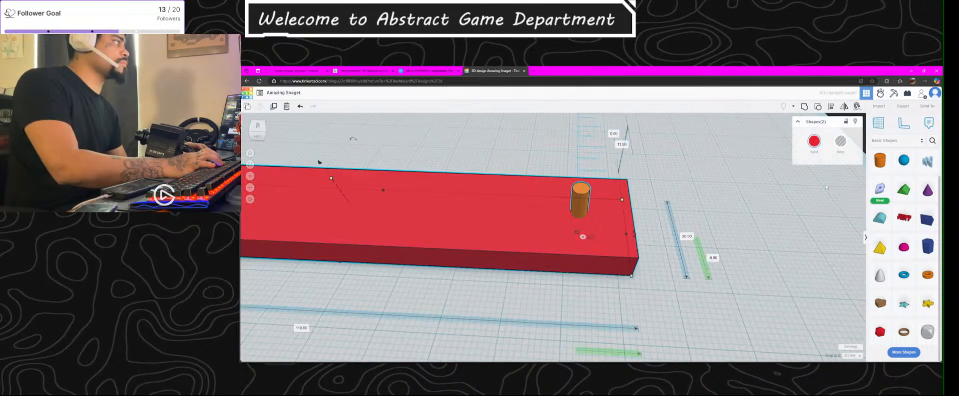
key(h)
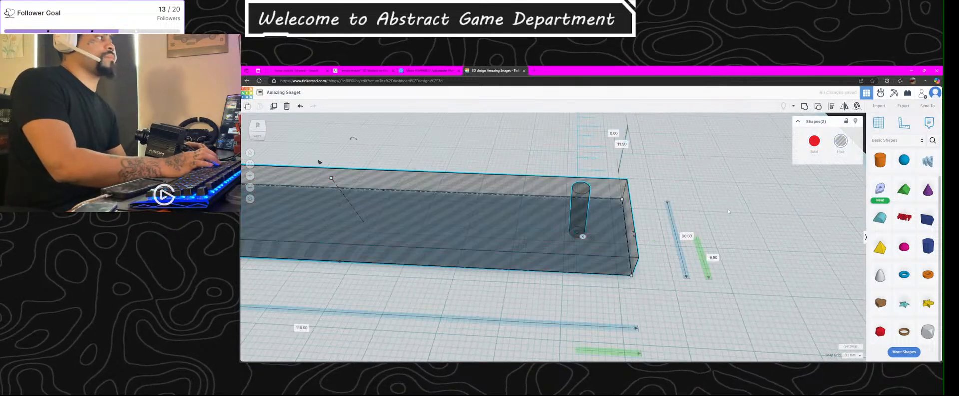
click(814, 143)
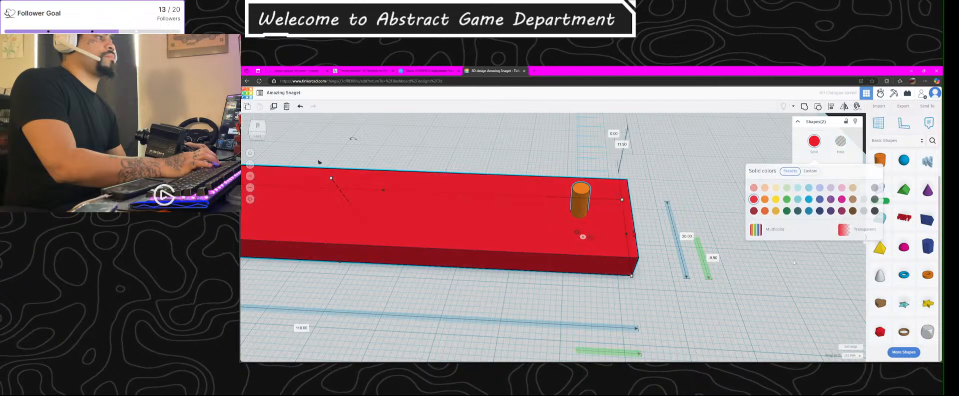
Step: Turn the cylinder into a hole and cut it through the plate, and move the ruler's origin clear of the cut
click(580, 198)
click(846, 144)
click(539, 223)
right_drag(729, 257, 519, 259)
click(498, 283)
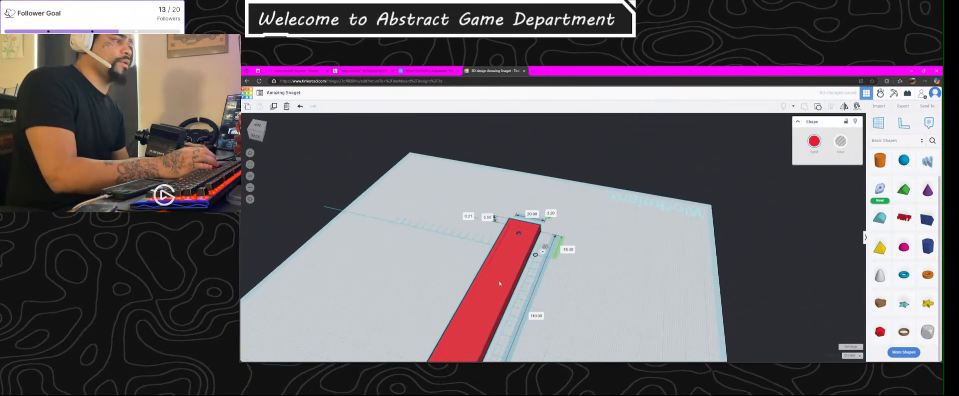
right_drag(497, 283, 559, 325)
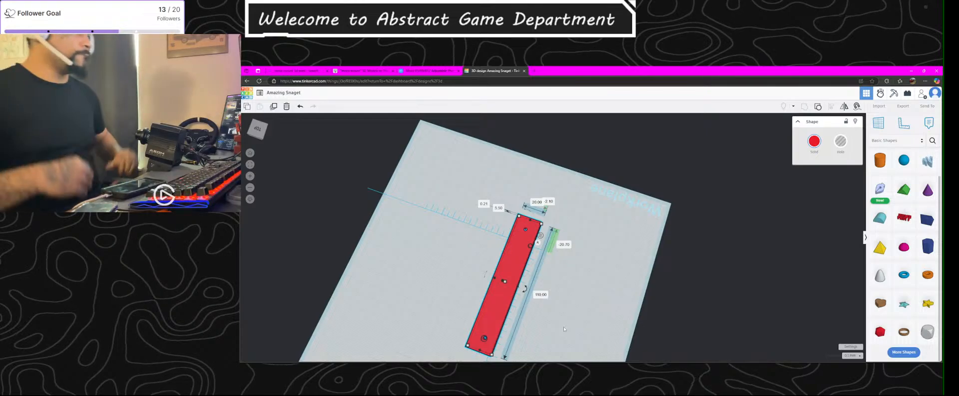
scroll(532, 234, up, 1)
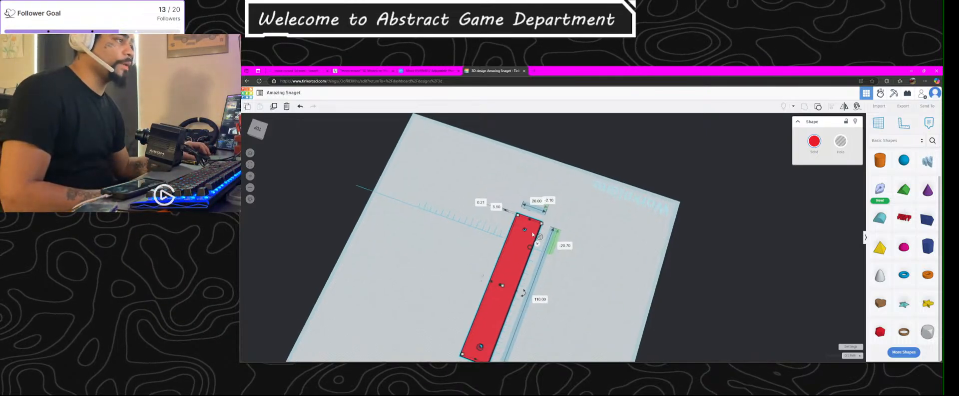
scroll(533, 234, up, 2)
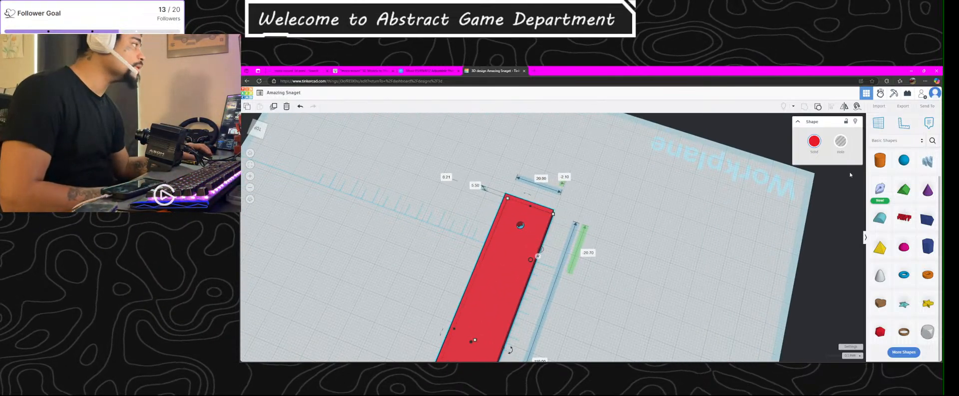
Step: Add a second cylinder beside the plate and reduce it to 5 mm across
click(733, 234)
click(880, 160)
click(647, 211)
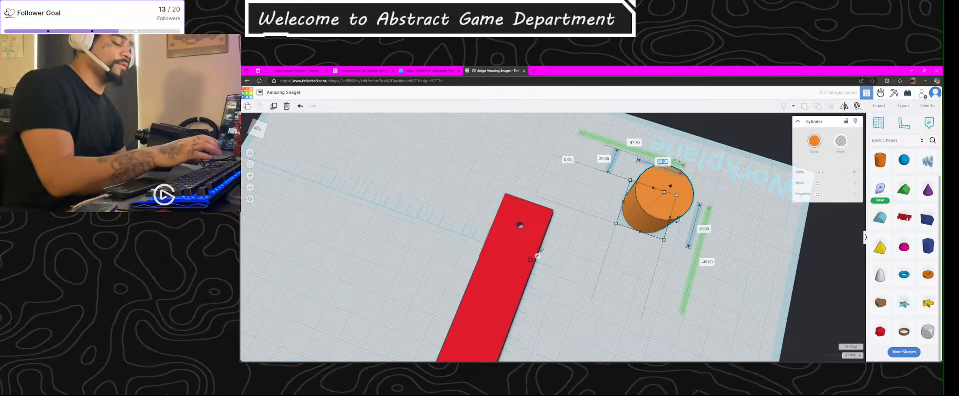
text(2.54)
key(BackSpace)
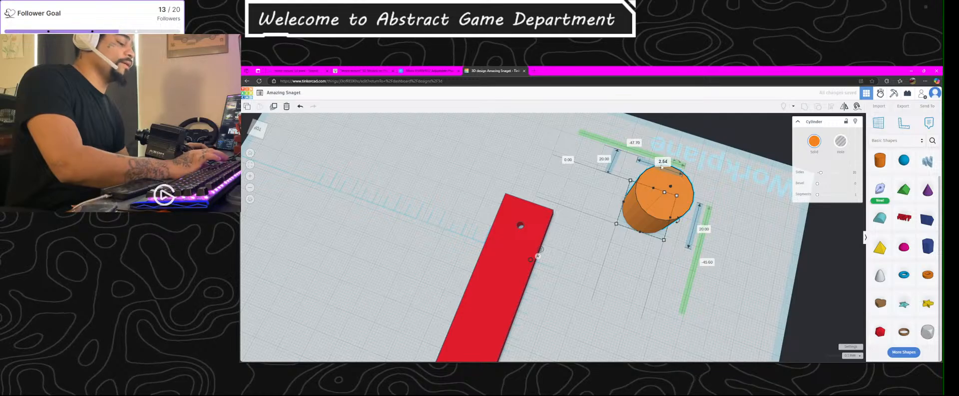
key(Tab)
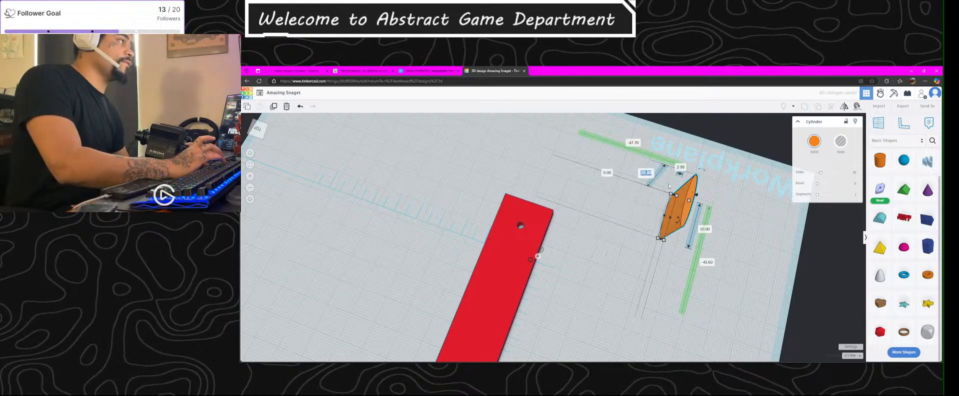
text(5)
key(Return)
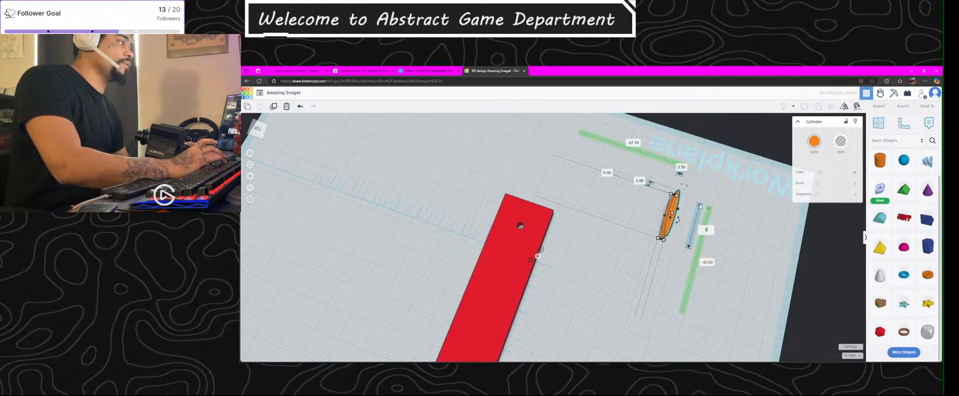
key(Return)
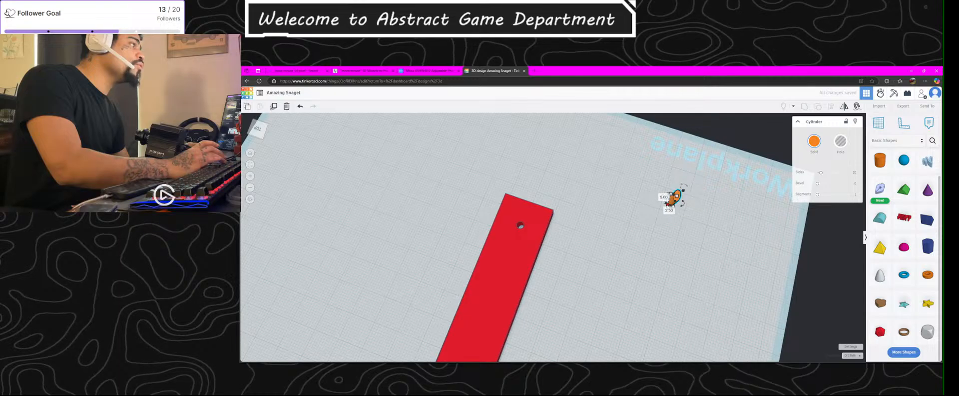
key(Return)
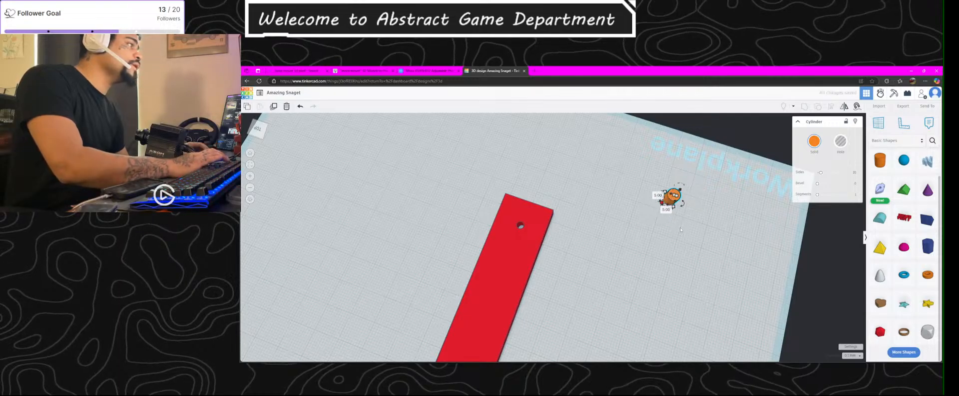
Step: Try to move the second cylinder away from its place beside the plate, and undo the change
click(681, 229)
click(676, 197)
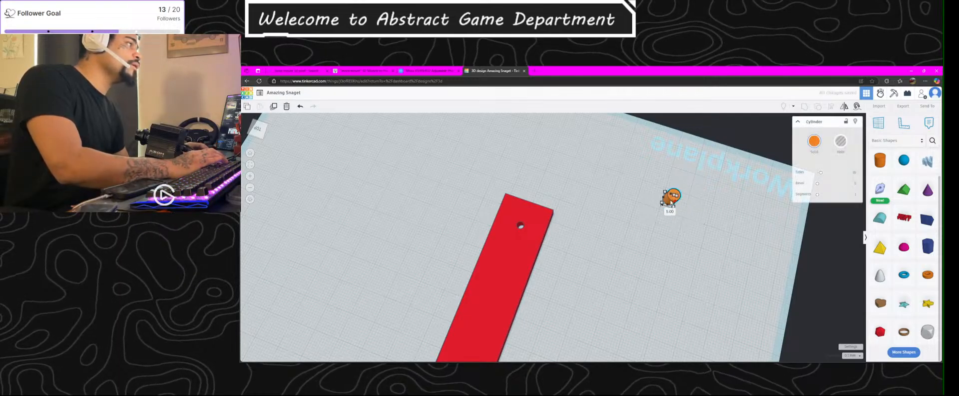
drag(668, 190, 555, 156)
key(ctrl+z)
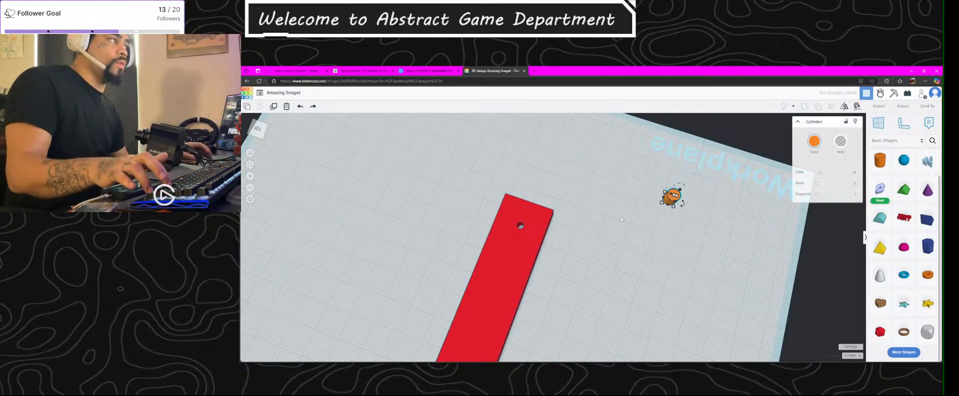
Step: Enter 2.6 mm as the second cylinder's dimension and move the cylinder onto the plate's 3 mm through hole
click(670, 197)
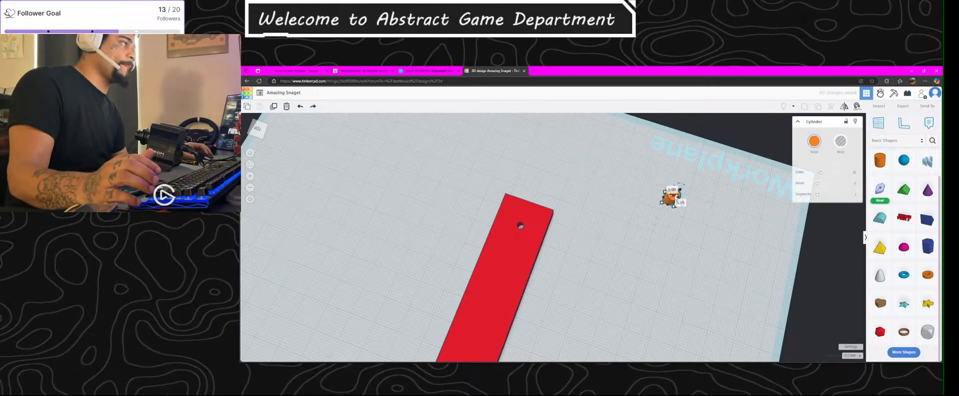
click(677, 196)
text(2.6)
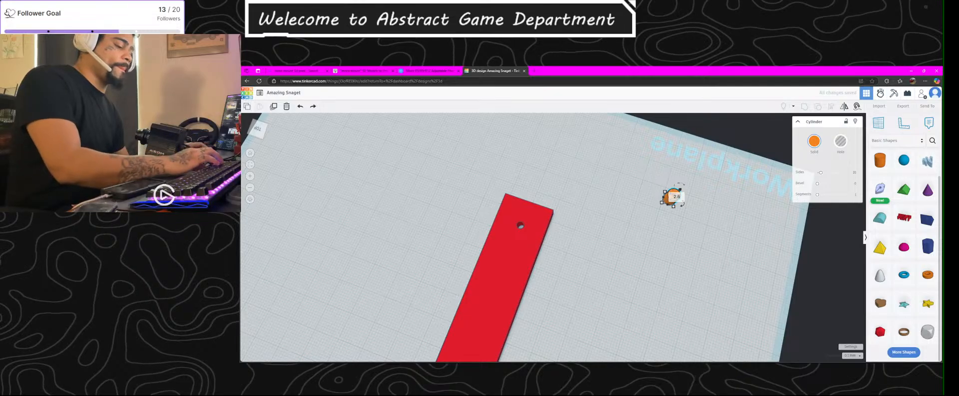
key(Return)
drag(673, 197, 517, 230)
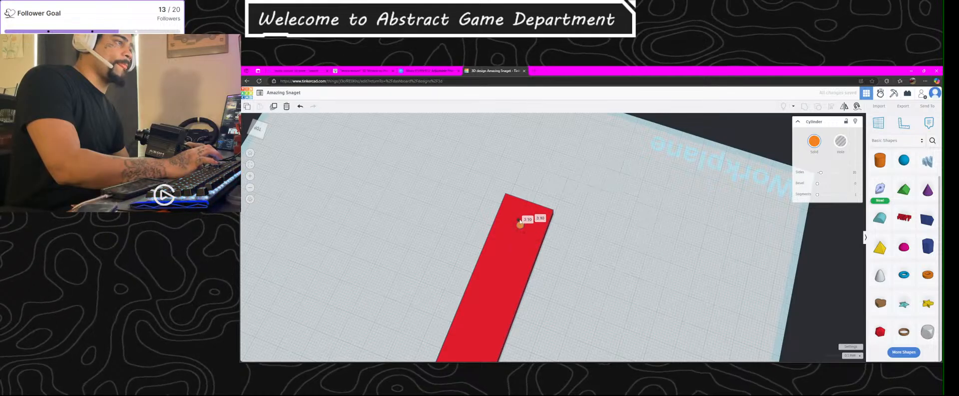
Step: Turn the second cylinder into a hole 5.20 mm across and centre it over the plate's through hole
click(520, 223)
scroll(572, 238, up, 5)
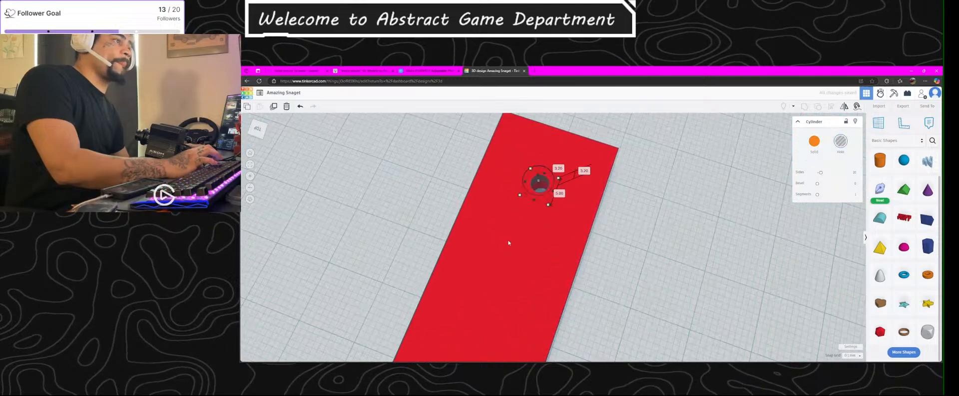
middle_drag(553, 241, 556, 271)
right_drag(556, 267, 561, 263)
drag(561, 230, 563, 238)
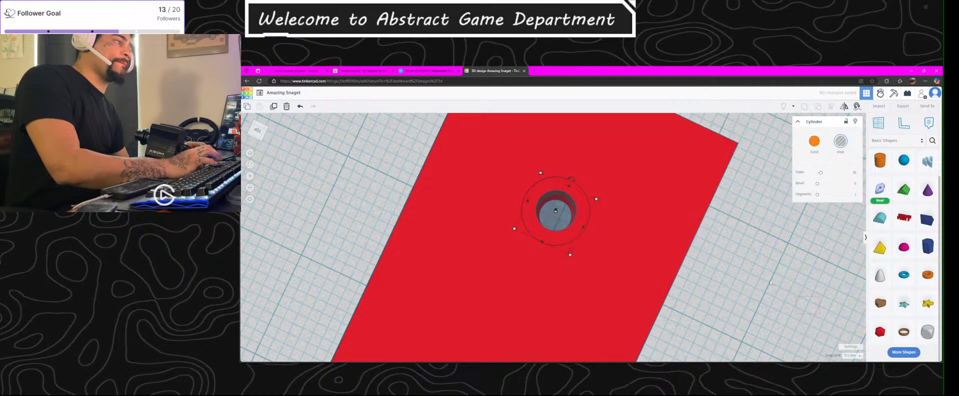
Step: Group the wider hole cylinder with the plate, inspect the cut from above and the side, and undo the grouping
drag(800, 301, 530, 180)
key(ctrl+g)
click(711, 252)
scroll(502, 219, down, 3)
scroll(529, 211, up, 6)
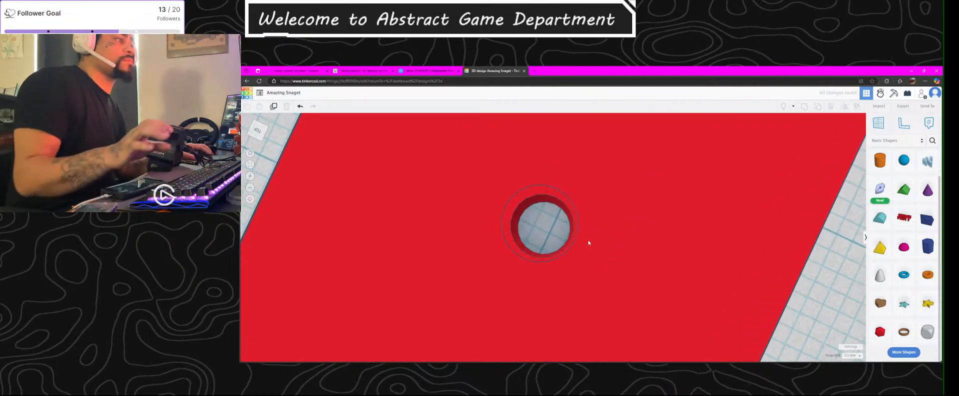
right_drag(574, 244, 240, 244)
key(ctrl+z)
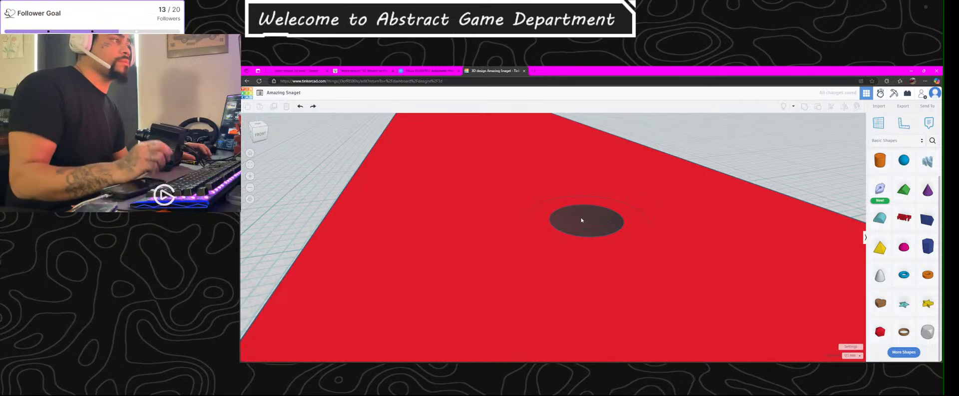
Step: Raise the wider hole cylinder slightly so it breaks the plate's top surface, and group it with the plate
click(581, 220)
drag(591, 137, 591, 135)
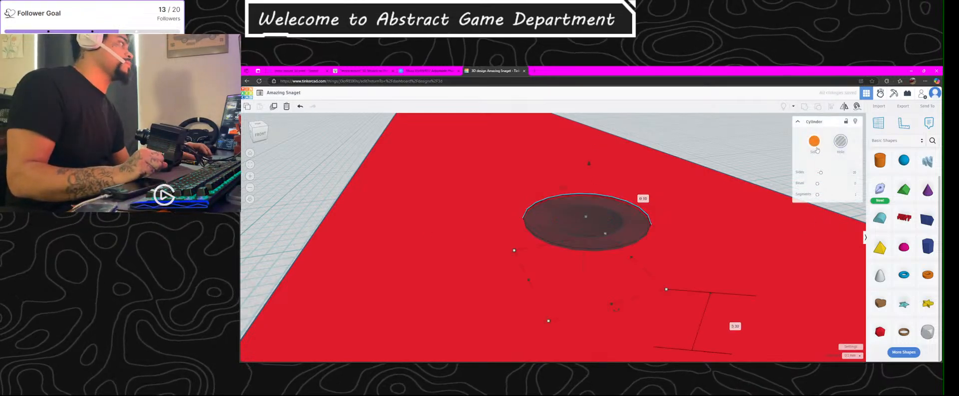
drag(730, 148, 621, 235)
click(805, 106)
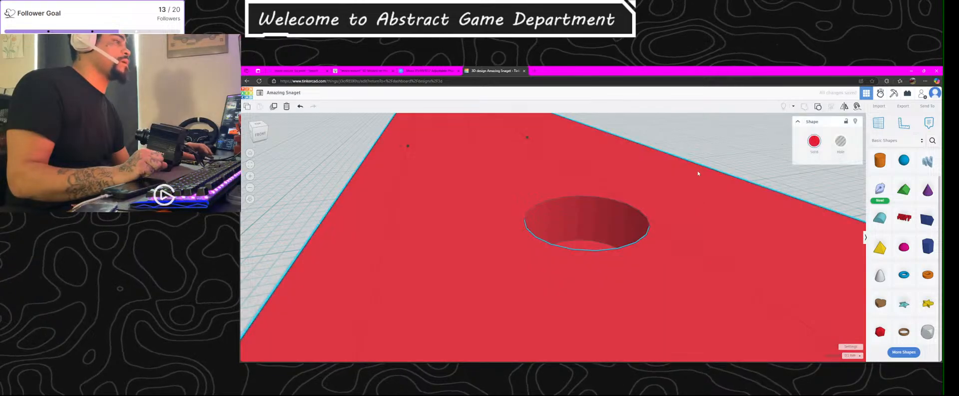
Step: Examine the stepped hole and the whole plate from above and from the side
click(591, 245)
scroll(592, 245, down, 5)
middle_drag(608, 228, 604, 295)
right_drag(594, 234, 599, 295)
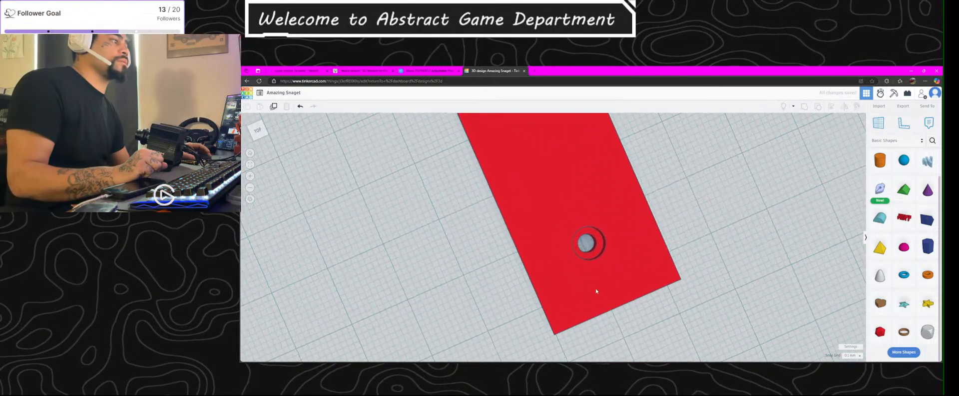
scroll(575, 264, down, 3)
scroll(575, 264, down, 3)
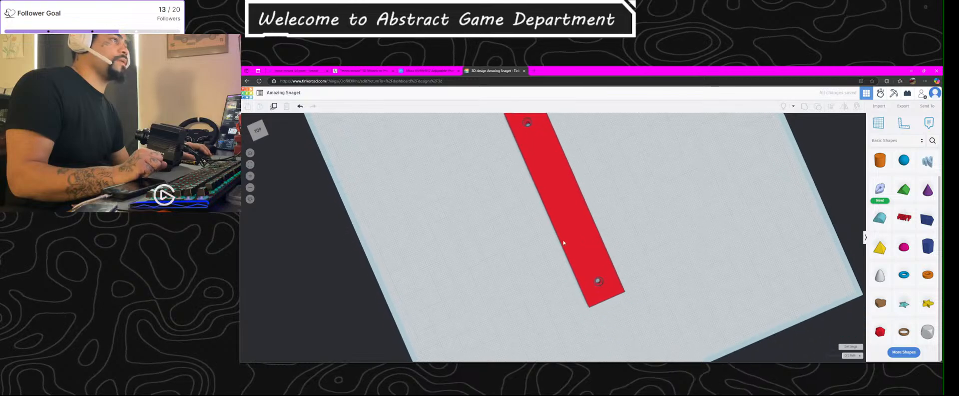
middle_drag(574, 264, 583, 282)
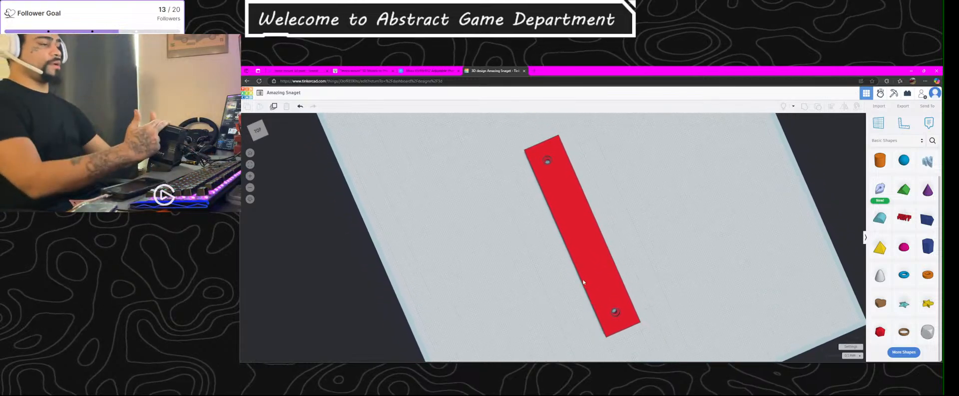
right_drag(583, 282, 657, 156)
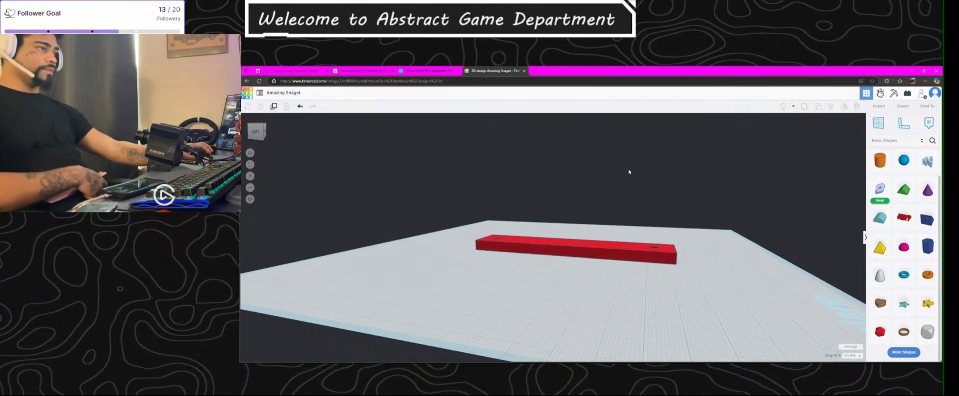
Step: Place a green roof shape on the plate beside one hole and turn it upside down
click(903, 189)
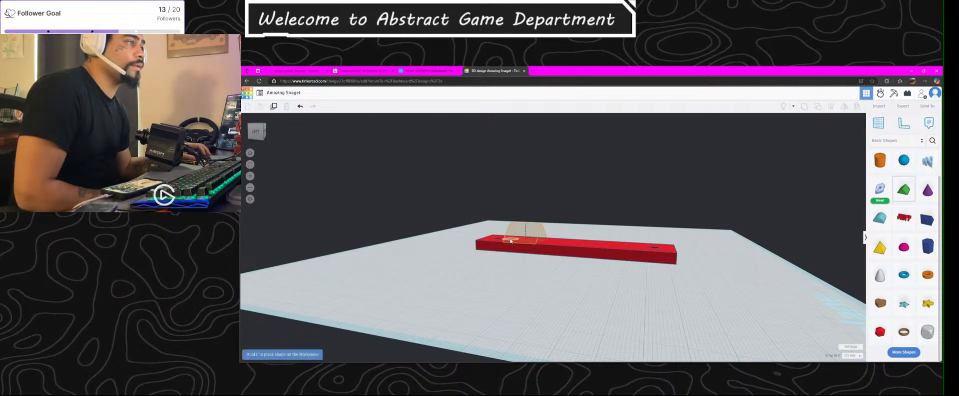
click(510, 240)
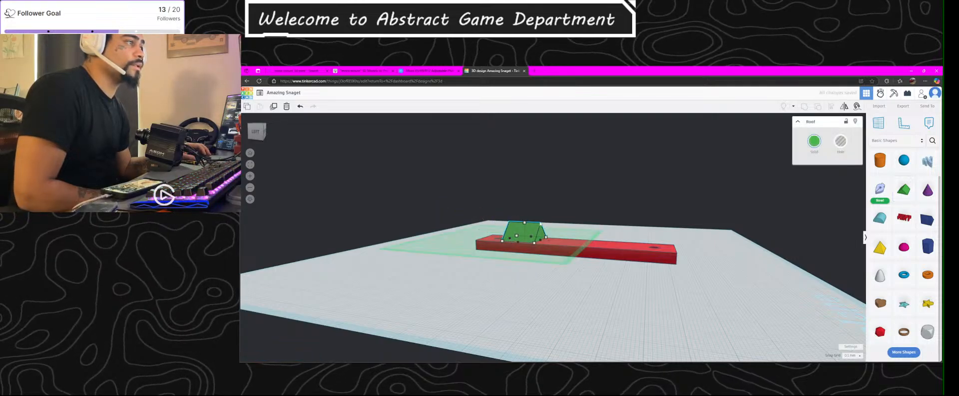
drag(531, 214, 550, 244)
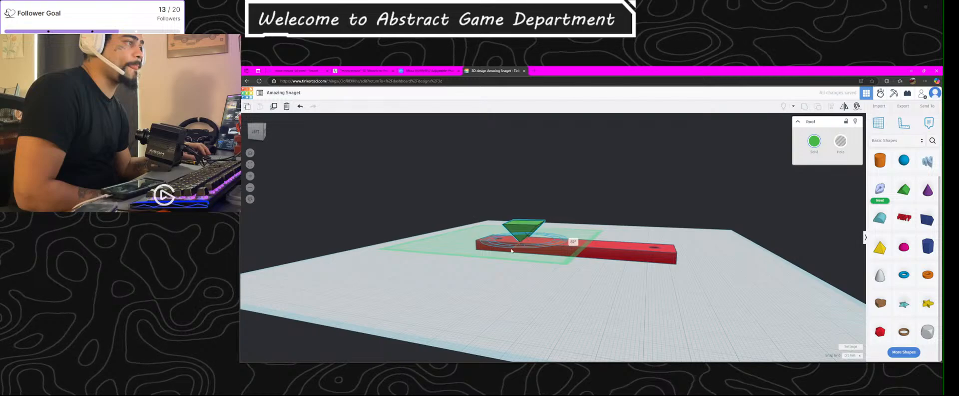
right_drag(568, 246, 586, 270)
scroll(529, 255, up, 5)
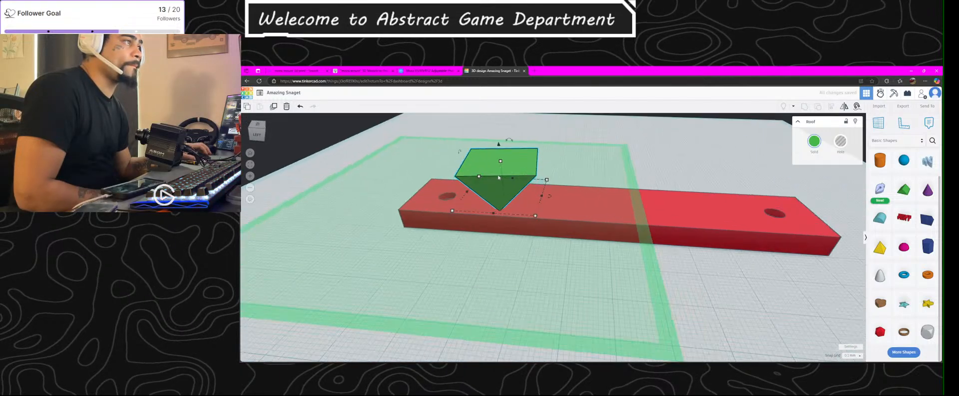
Step: Try to tilt and reposition the upside-down roof shape, and delete it from the plate
drag(503, 138, 488, 125)
right_drag(602, 201, 606, 179)
drag(520, 151, 523, 152)
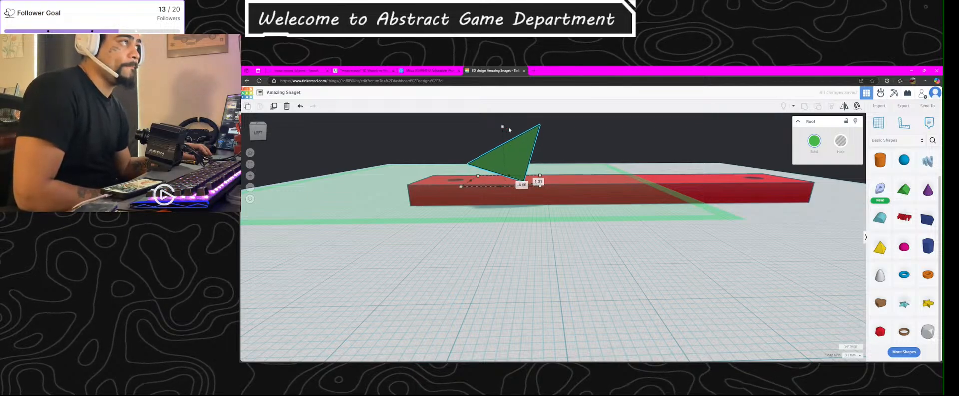
click(510, 177)
key(ctrl+z)
click(514, 166)
key(Delete)
scroll(556, 221, down, 5)
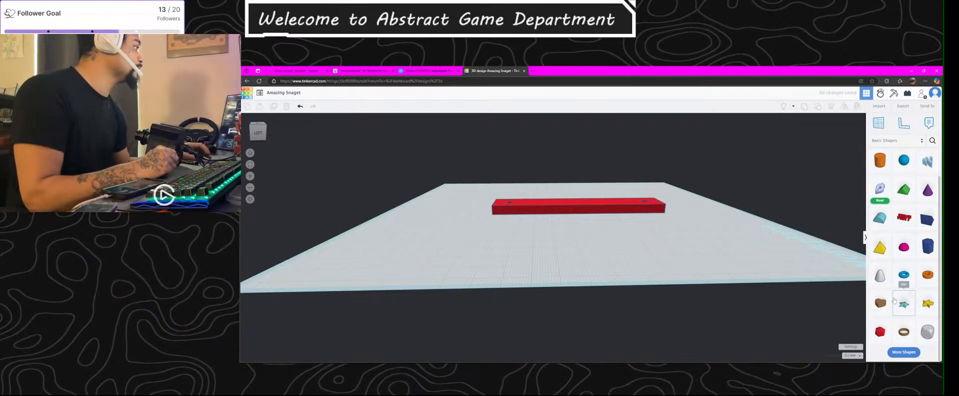
scroll(897, 300, up, 2)
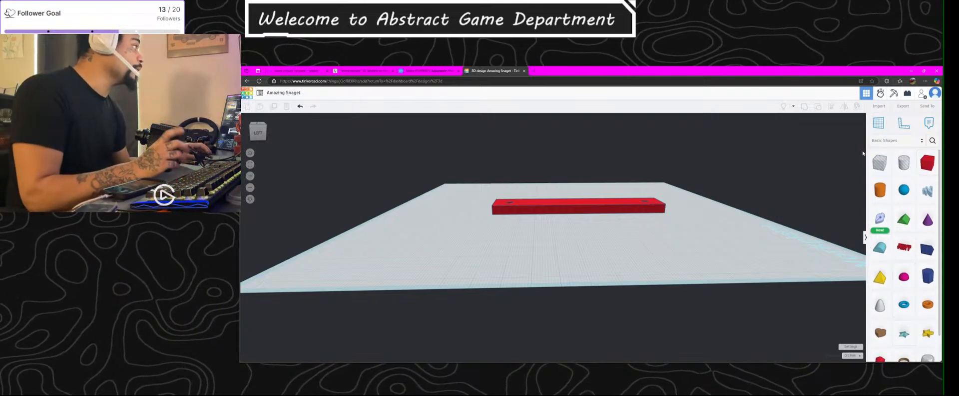
right_drag(685, 192, 560, 267)
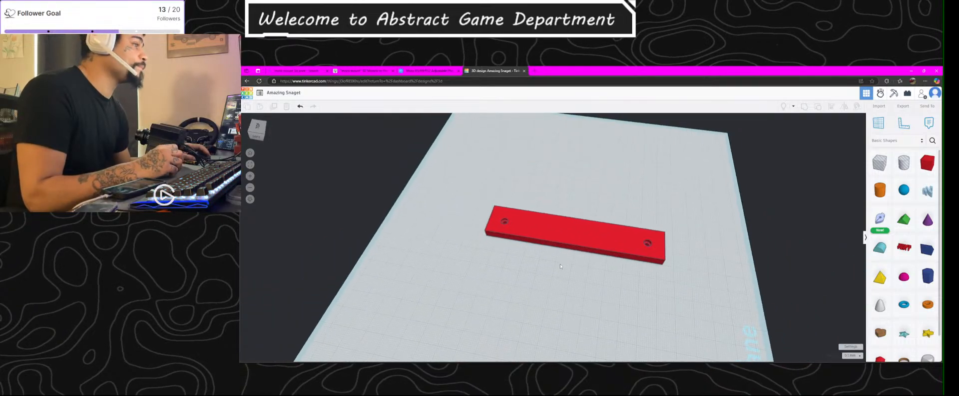
Step: Search the web for "3.5tft lcd pi 3d print" in a new browser tab
click(534, 71)
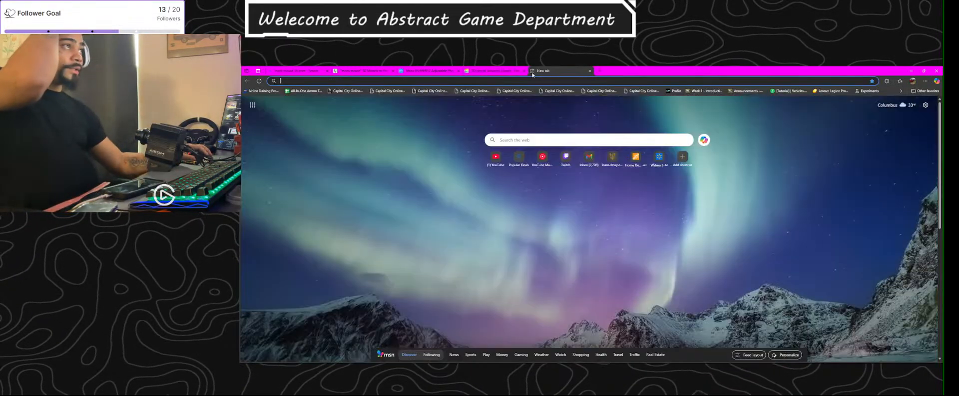
text(3.5)
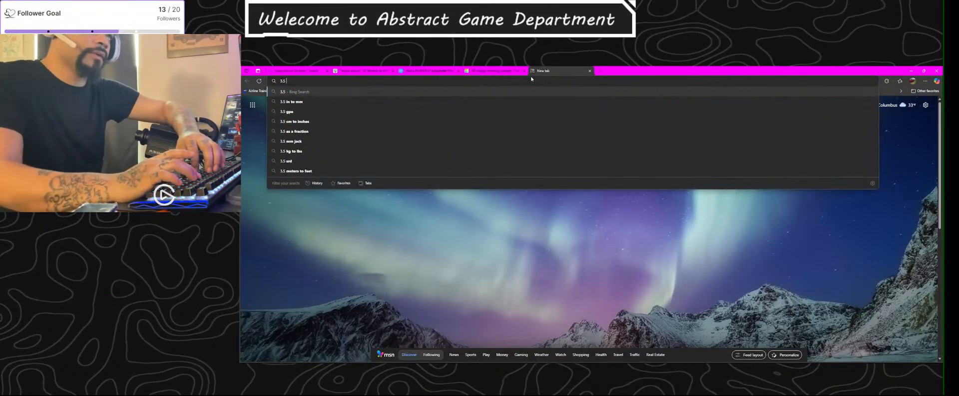
text(tft)
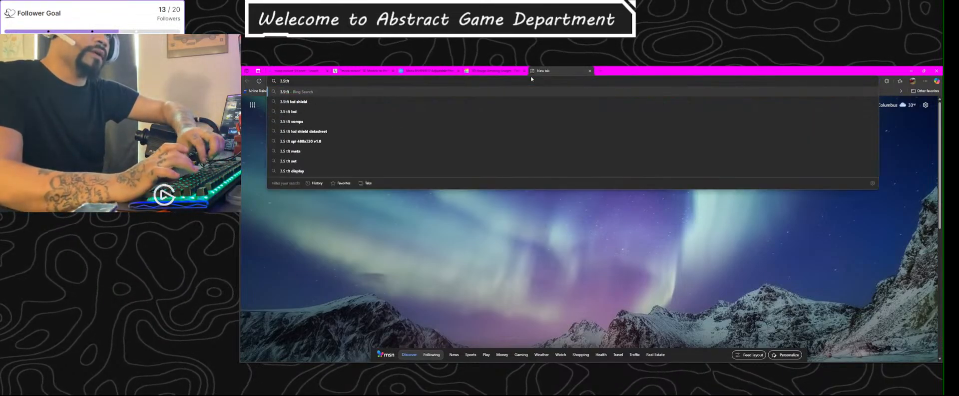
text( lcd)
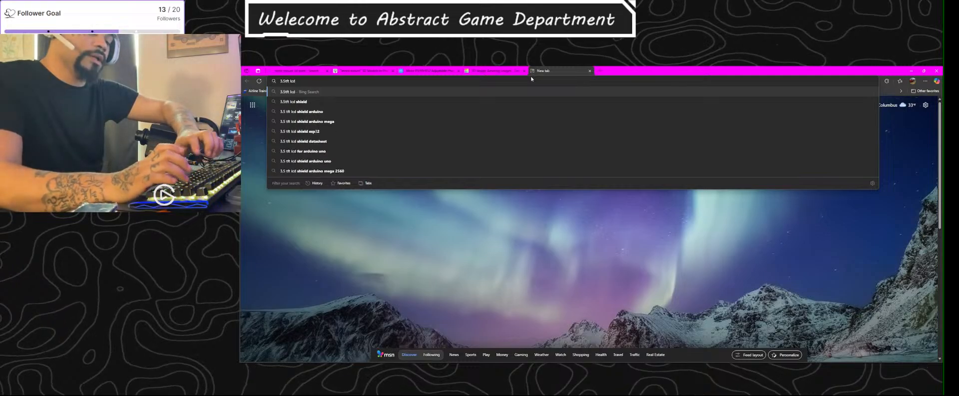
text( pi 3d print)
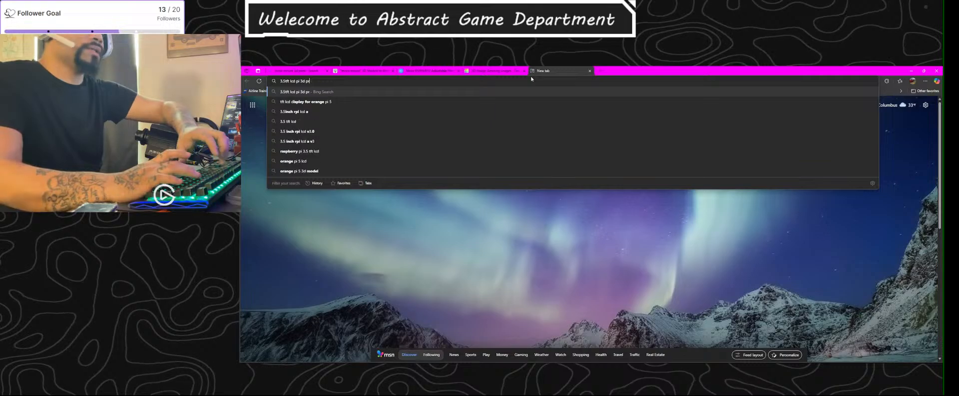
key(Return)
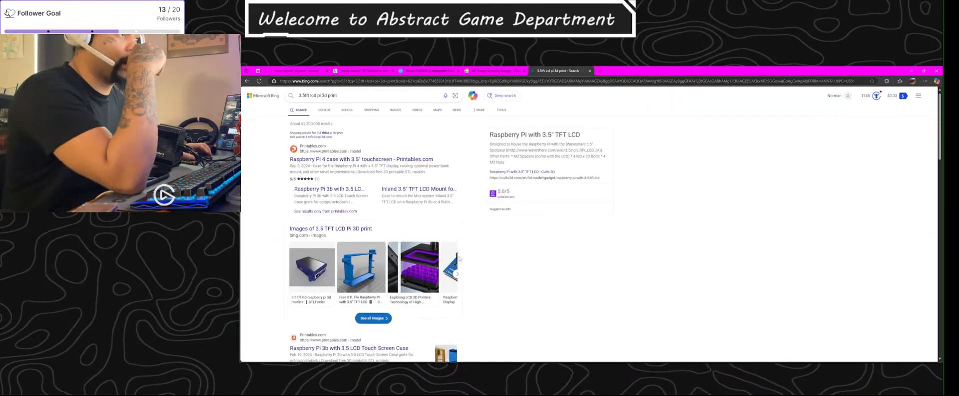
Step: Open the Cults3D page of the Raspberry Pi with 3.5" TFT LCD case from the image results and view its photos
scroll(456, 264, down, 2)
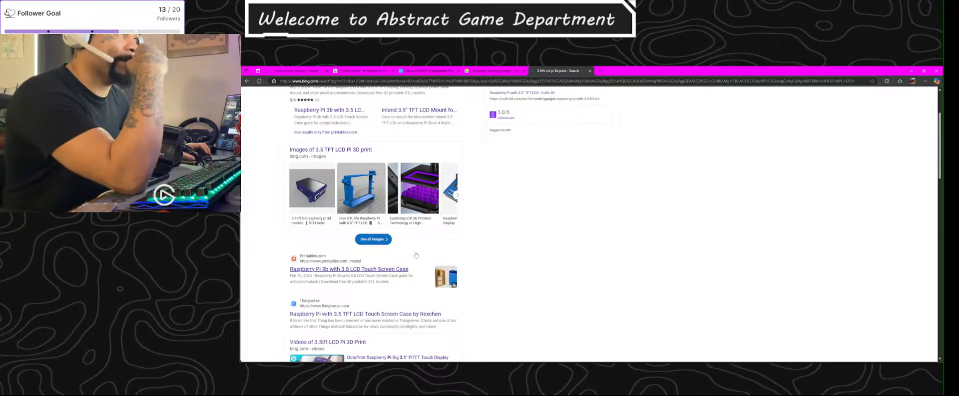
click(322, 198)
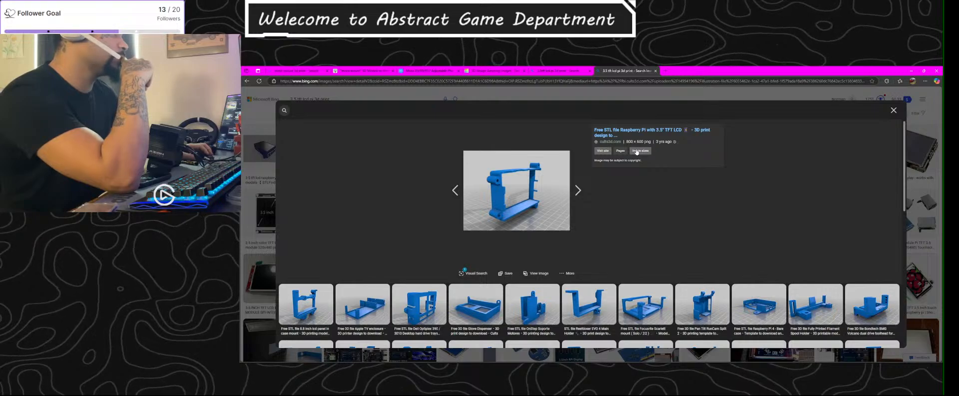
click(642, 150)
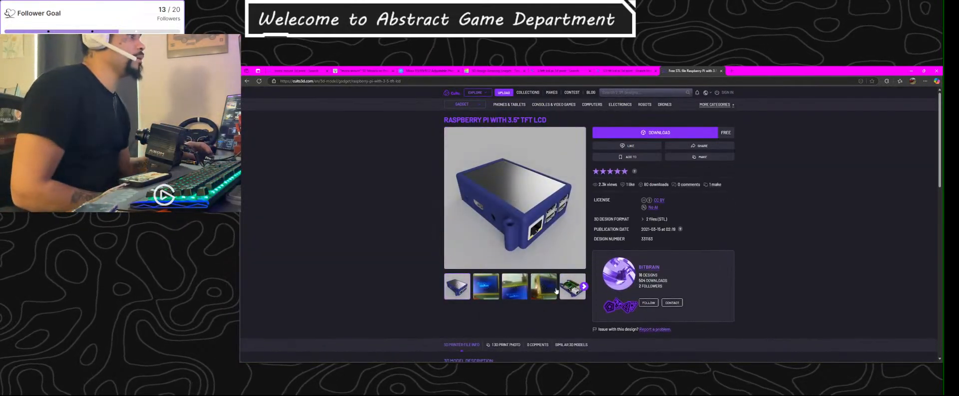
click(497, 289)
click(548, 293)
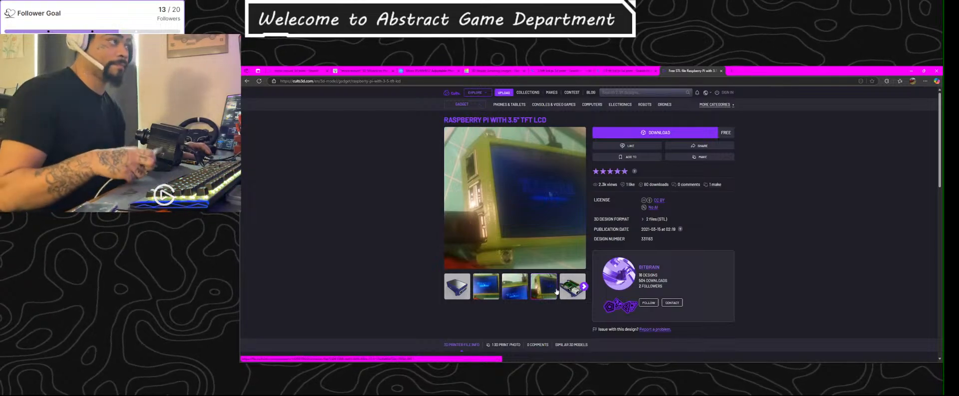
Step: Leave the Cults3D model page, look over the image results for Pi display cases, and return to the web search results
key(alt+Left)
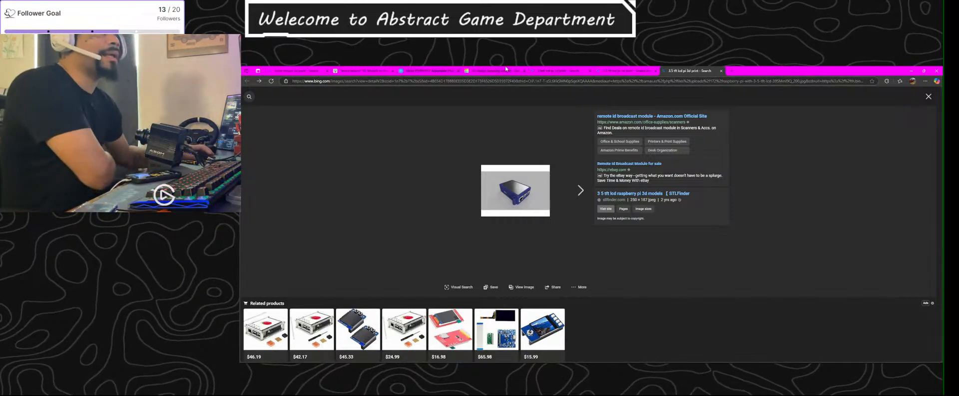
click(609, 70)
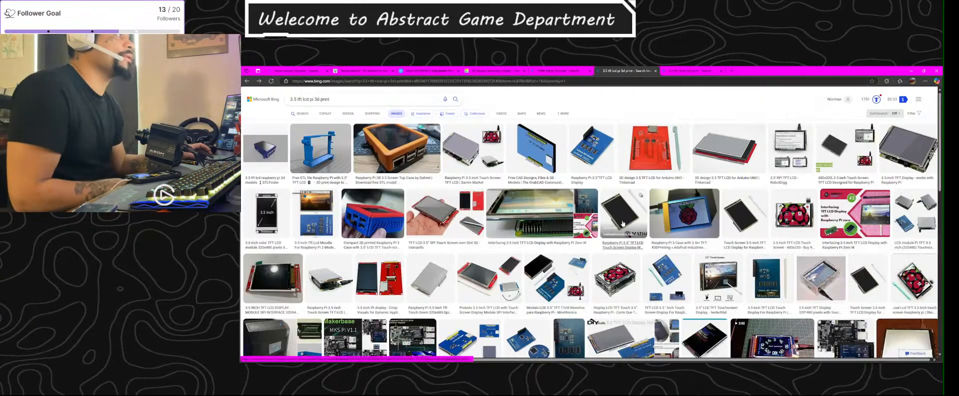
scroll(622, 223, down, 3)
scroll(623, 223, up, 3)
click(656, 71)
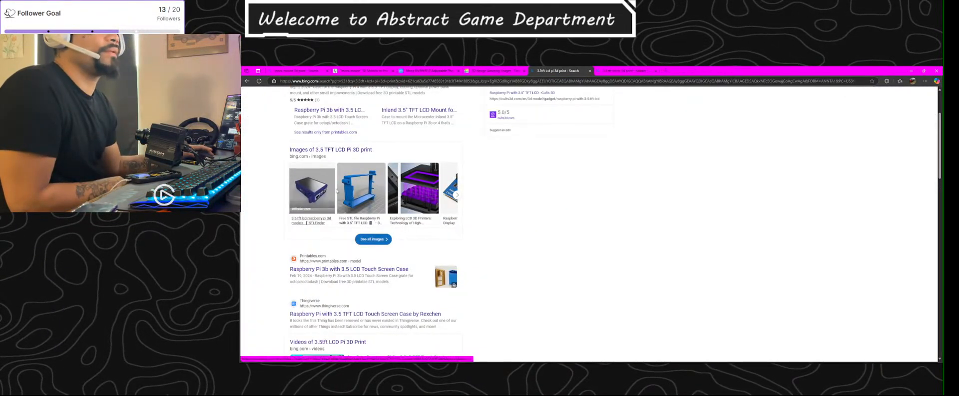
Step: Open the Printables page of the Raspberry Pi 3b with 3.5 LCD Touch Screen Case and examine its photos
scroll(412, 235, down, 2)
click(339, 185)
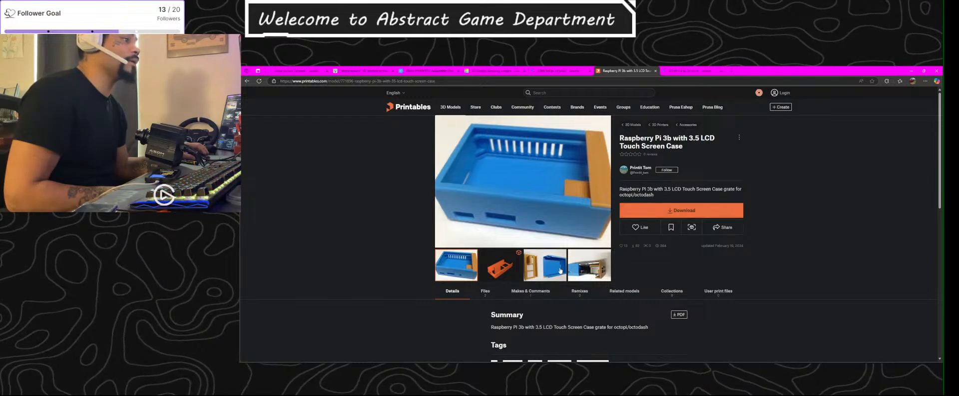
click(587, 272)
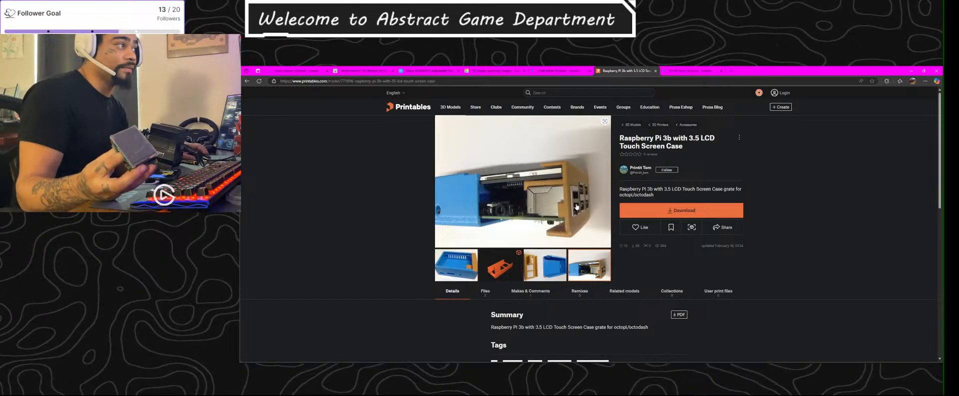
scroll(594, 282, down, 5)
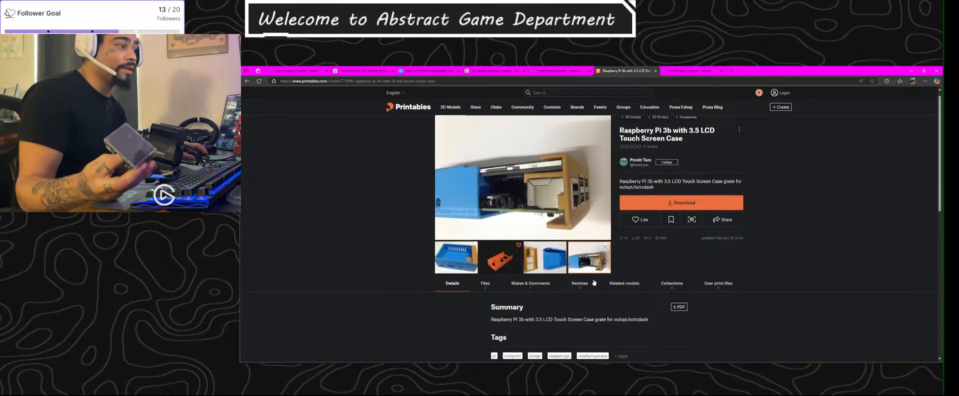
scroll(588, 282, up, 5)
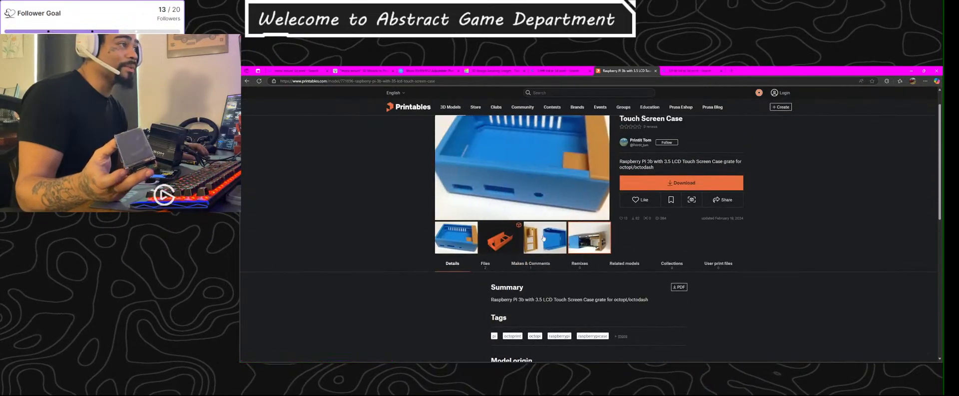
click(580, 241)
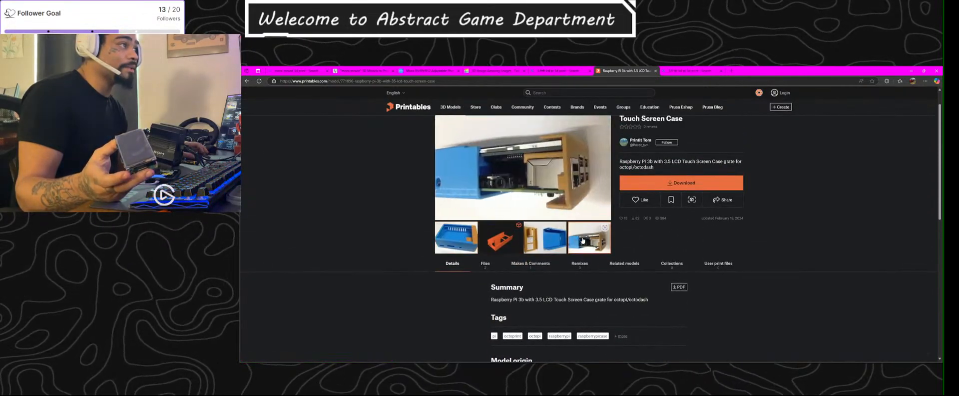
Step: Close the Printables case page and look through the remaining search results for other 3.5" LCD Pi cases
key(ctrl+w)
scroll(378, 268, down, 5)
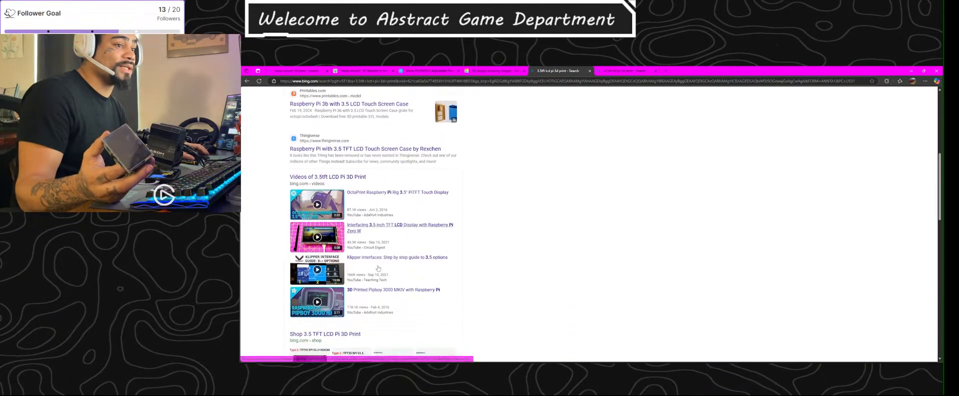
mouse_move(379, 268)
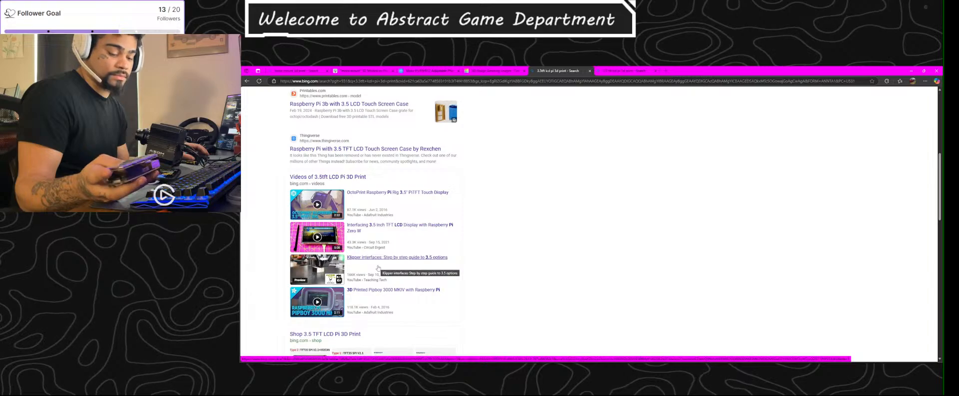
scroll(378, 269, down, 1)
scroll(514, 261, down, 5)
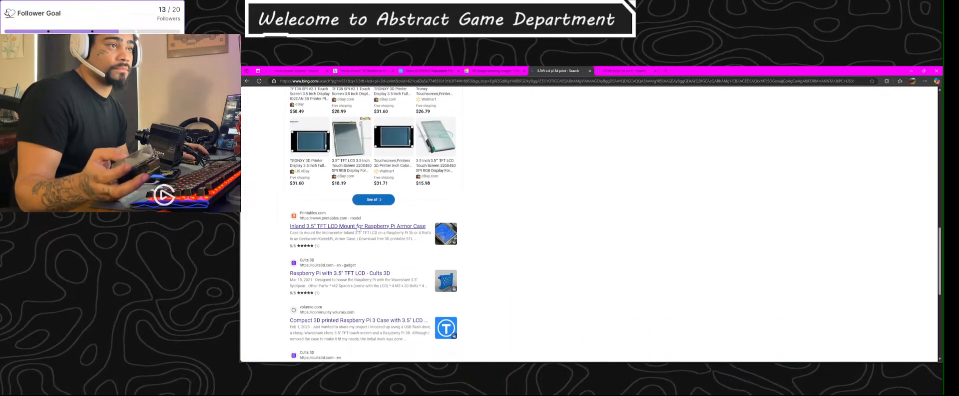
Step: Open the Printables page of the Inland 3.5" TFT LCD Mount for Raspberry Pi Armor Case, view its photos, and close it
click(357, 226)
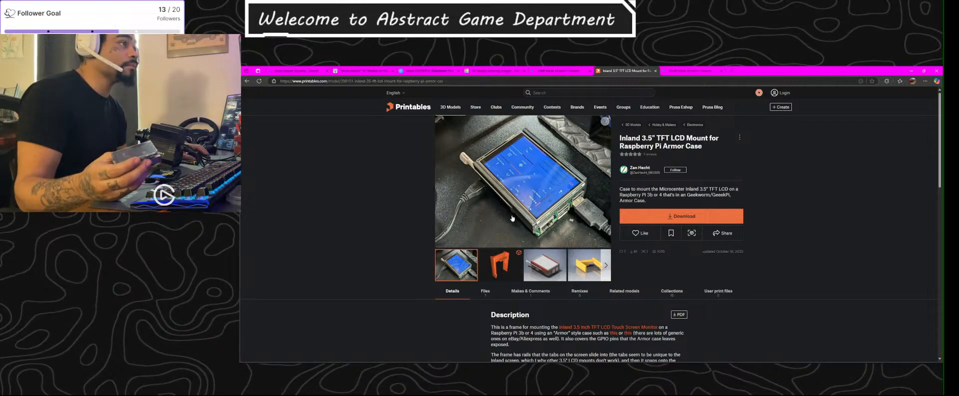
click(507, 265)
click(547, 267)
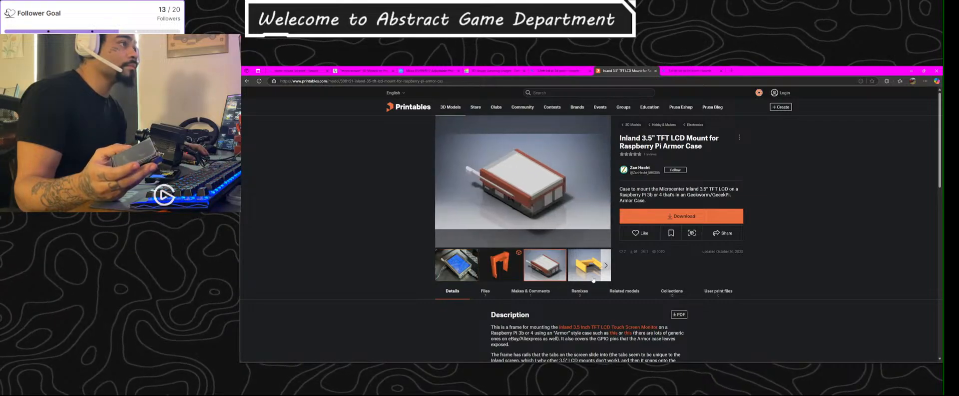
click(600, 271)
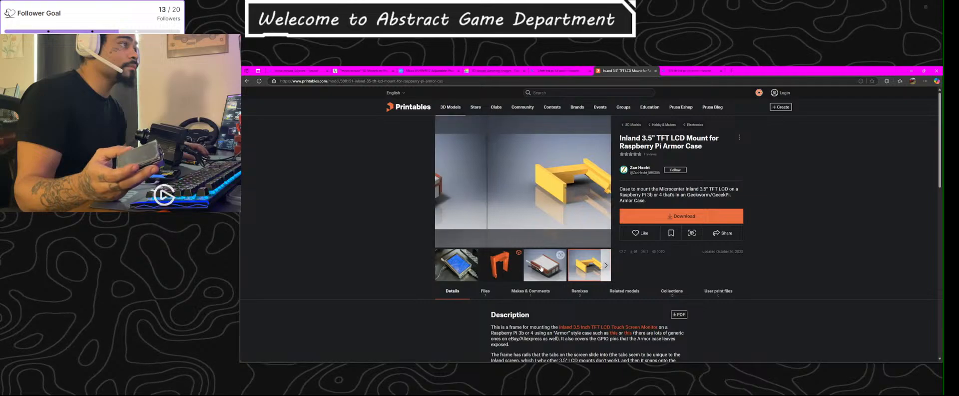
click(546, 267)
click(517, 262)
click(467, 266)
key(ctrl+w)
Step: Open the 3DPEA page of the slightly taller Raspberry Pi with 3.5 TFT LCD KeDei Touch Screen Case and examine its first model
scroll(469, 280, down, 2)
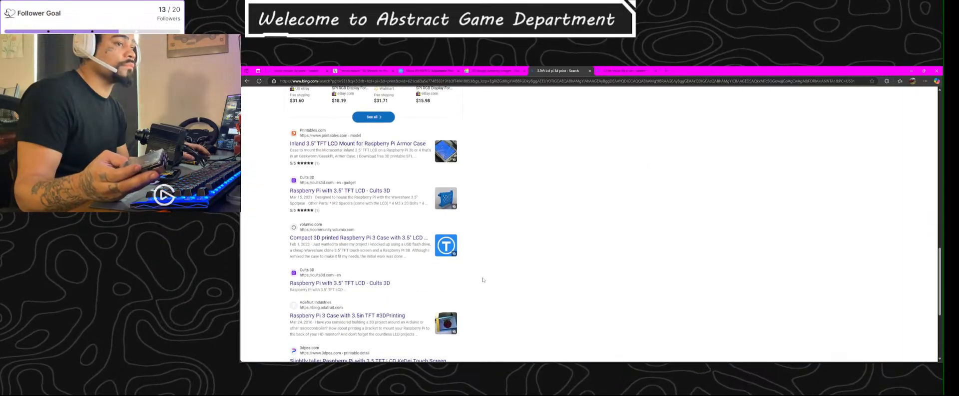
scroll(474, 280, down, 3)
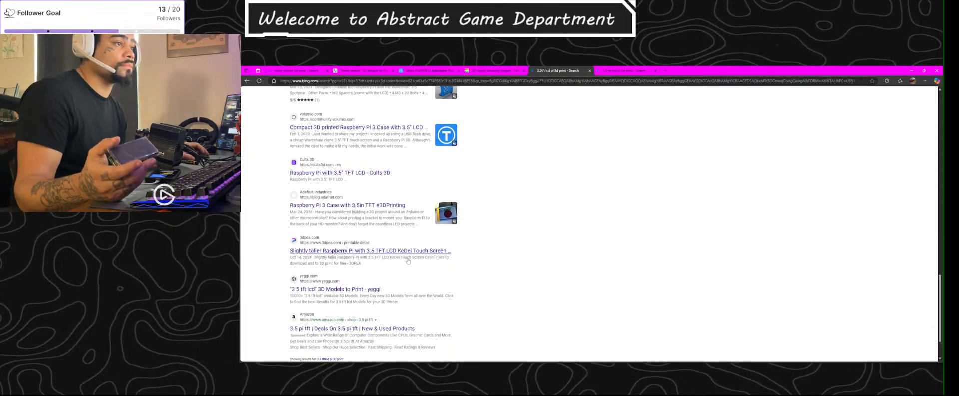
click(407, 255)
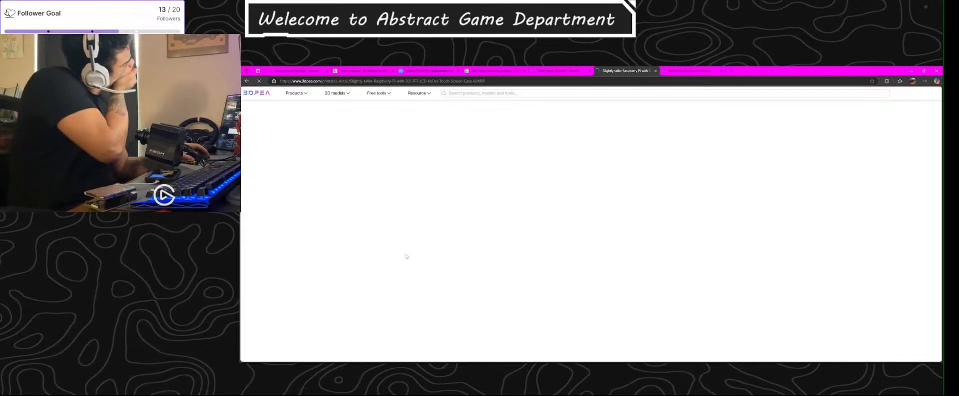
scroll(444, 253, down, 1)
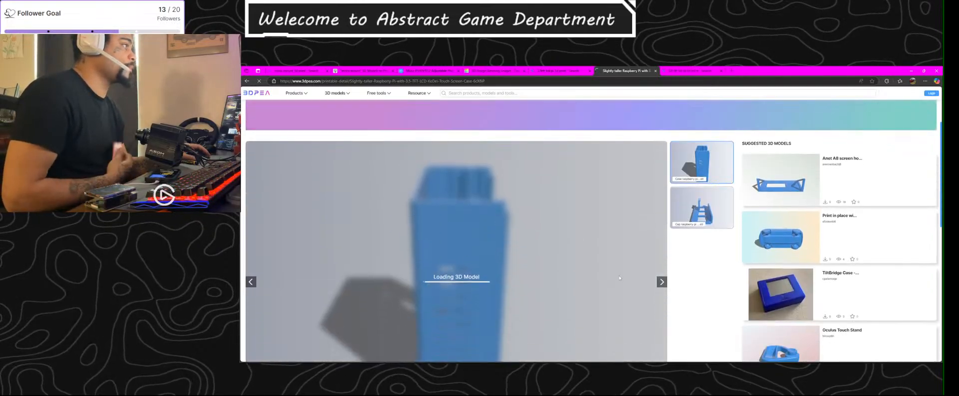
scroll(619, 278, up, 1)
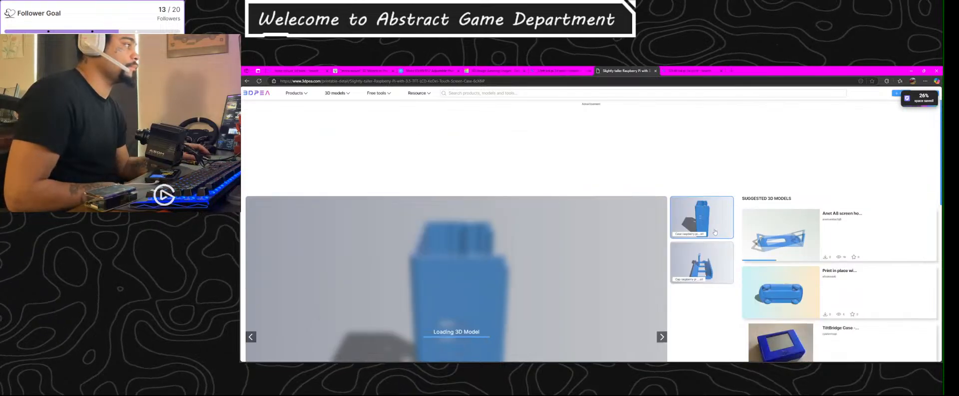
scroll(654, 257, down, 2)
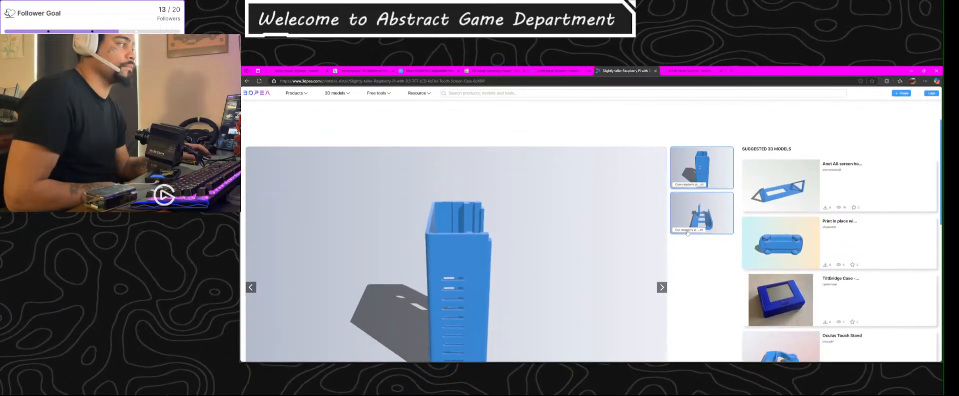
scroll(702, 263, down, 2)
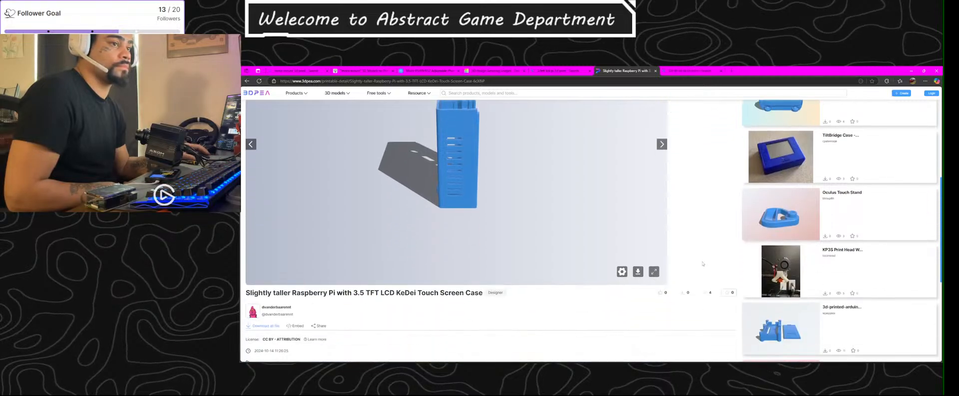
scroll(620, 219, up, 1)
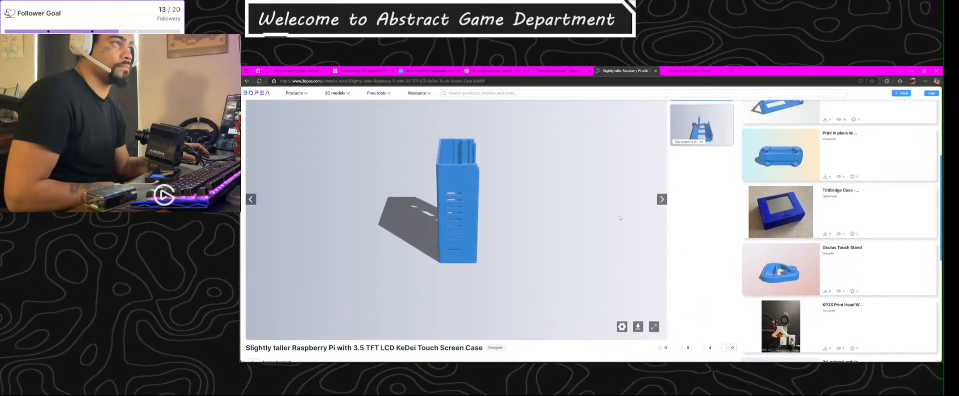
Step: View the second 3D model of the KeDei touch screen case and close the 3DPEA page
click(661, 199)
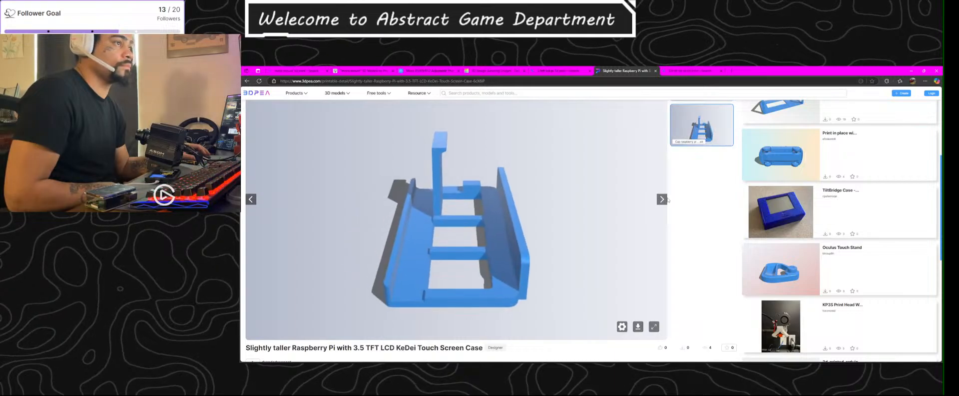
click(662, 198)
click(662, 199)
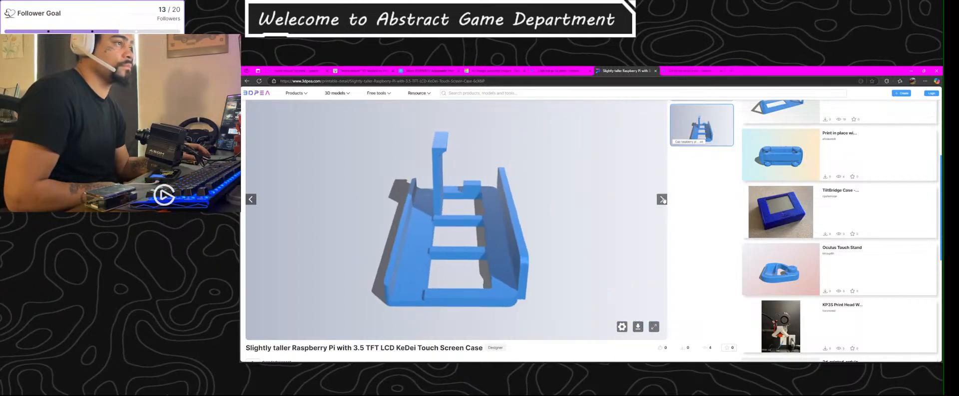
scroll(672, 201, down, 1)
scroll(672, 200, down, 2)
key(ctrl+w)
Step: Refine the 3.5 TFT LCD Pi 3D print search with pi4 and open the Printables page of the Raspberry Pi 4 case with 3.5" touchscreen
scroll(373, 285, down, 1)
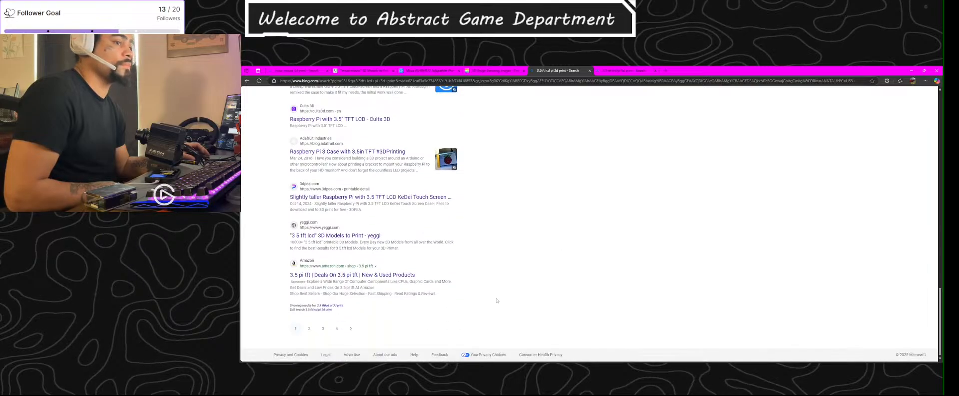
scroll(373, 285, up, 10)
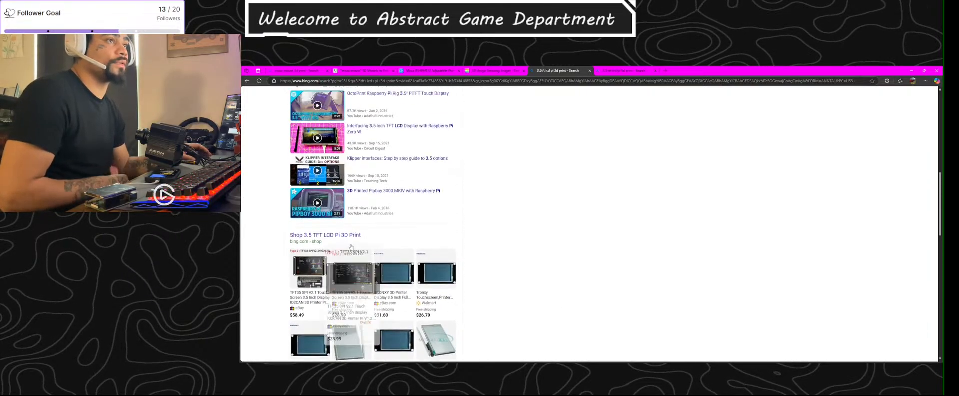
scroll(351, 247, up, 6)
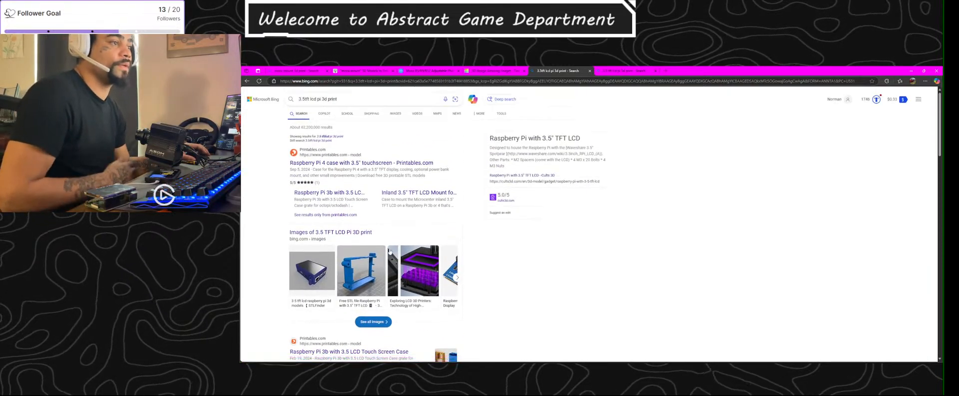
scroll(397, 251, down, 2)
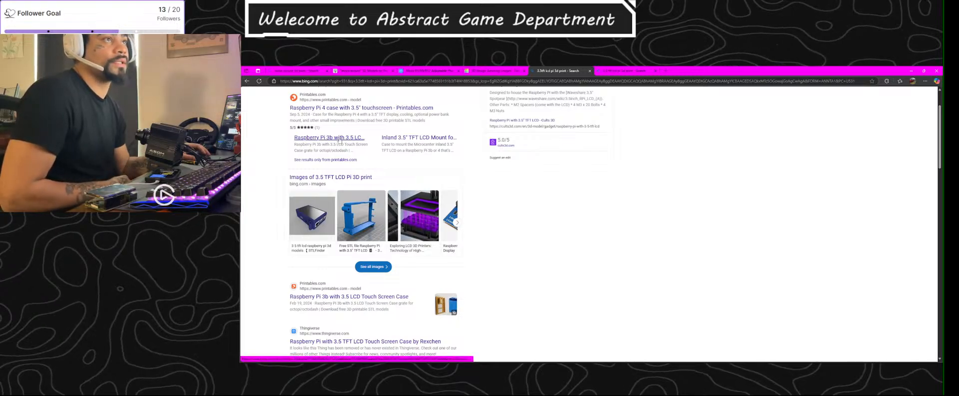
scroll(363, 139, up, 1)
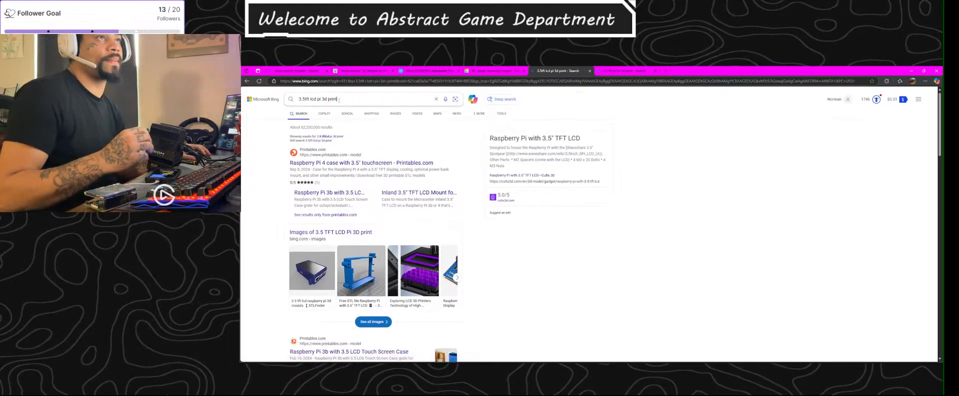
click(328, 103)
text(pi4)
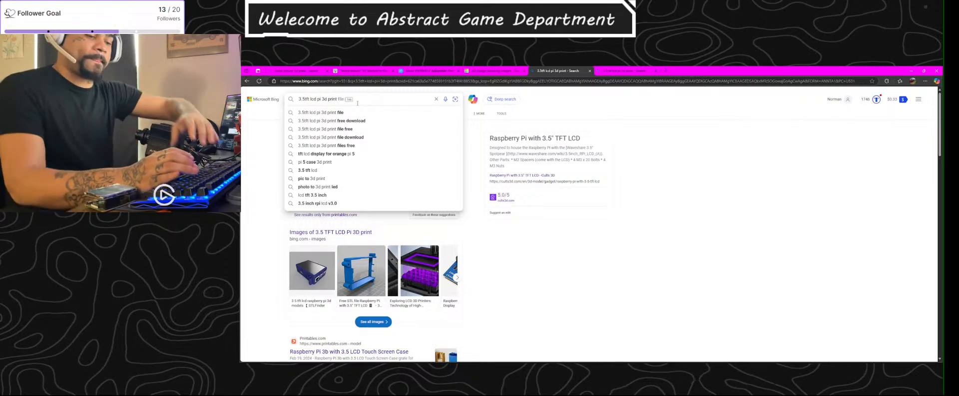
key(Return)
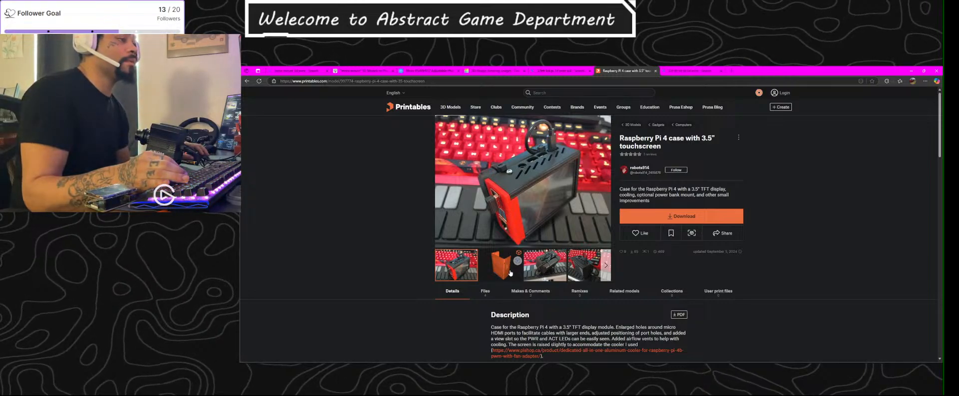
Step: Examine the photos of the Raspberry Pi 4 case and read its description and print settings
click(545, 265)
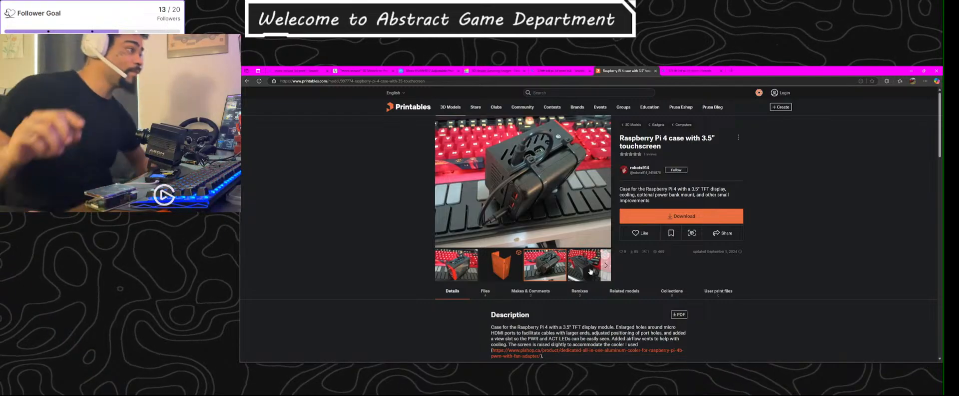
scroll(591, 271, down, 5)
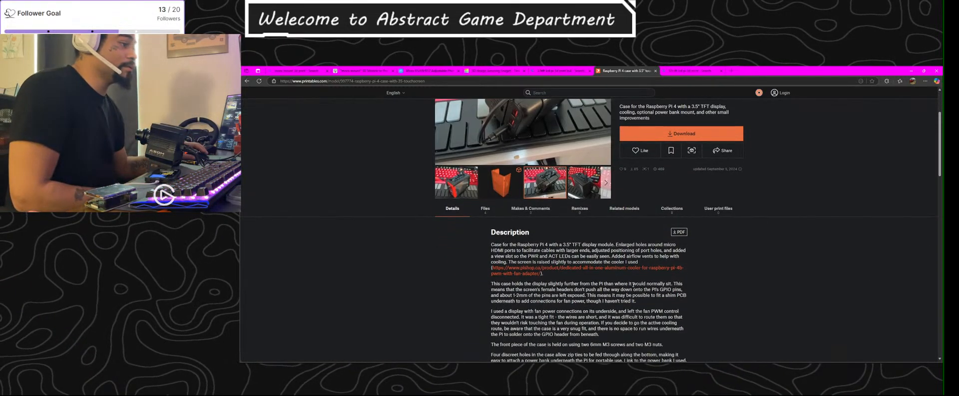
scroll(633, 287, down, 2)
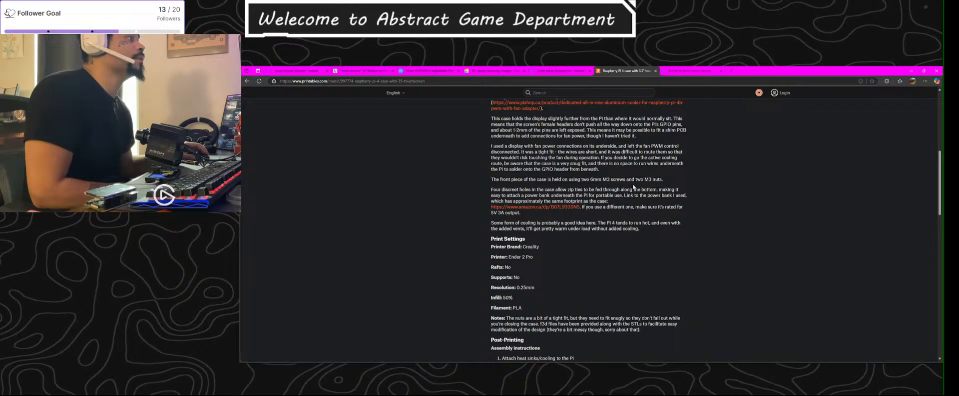
scroll(638, 185, up, 5)
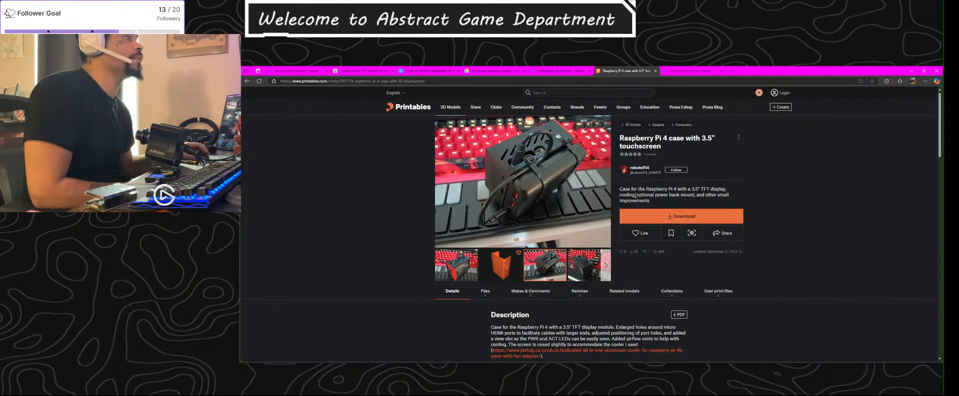
scroll(630, 198, down, 5)
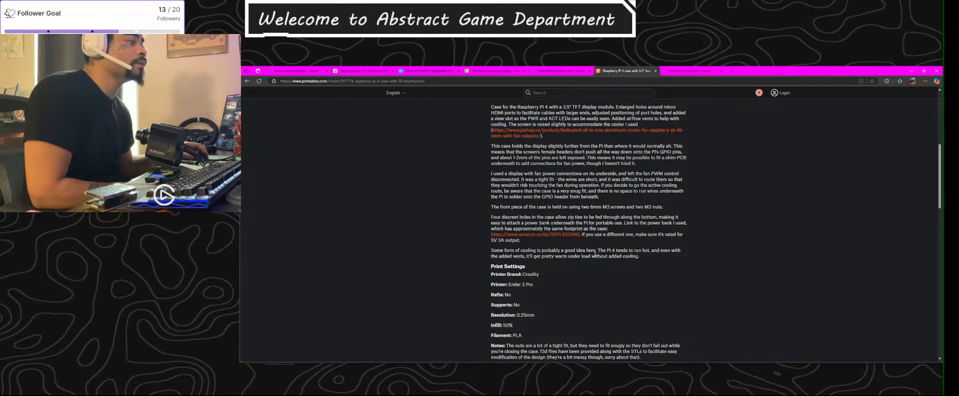
scroll(595, 254, up, 2)
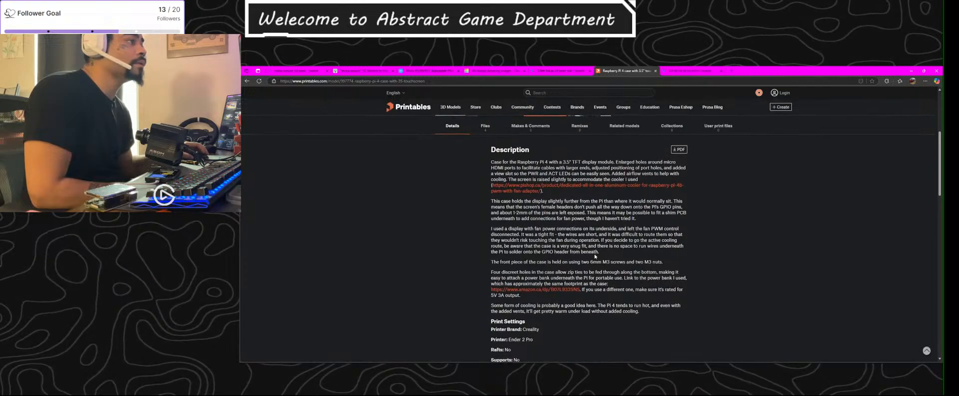
scroll(594, 256, up, 3)
click(466, 219)
scroll(523, 223, up, 2)
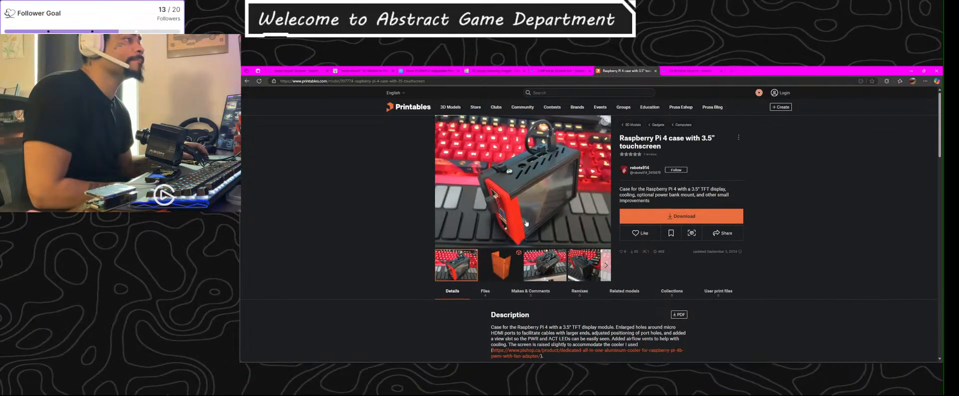
Step: Examine the Raspberry Pi 4 case's assembly instructions, model origin, remix differences, license and related models, and return to the start of the page
scroll(529, 222, down, 12)
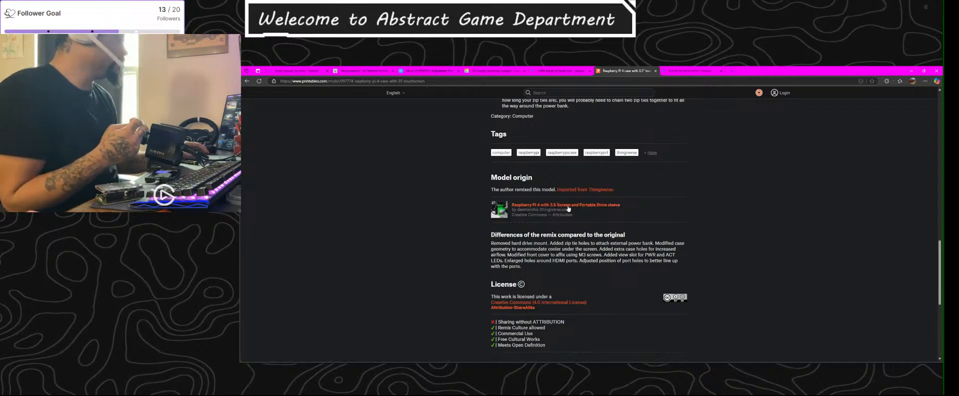
scroll(599, 243, down, 3)
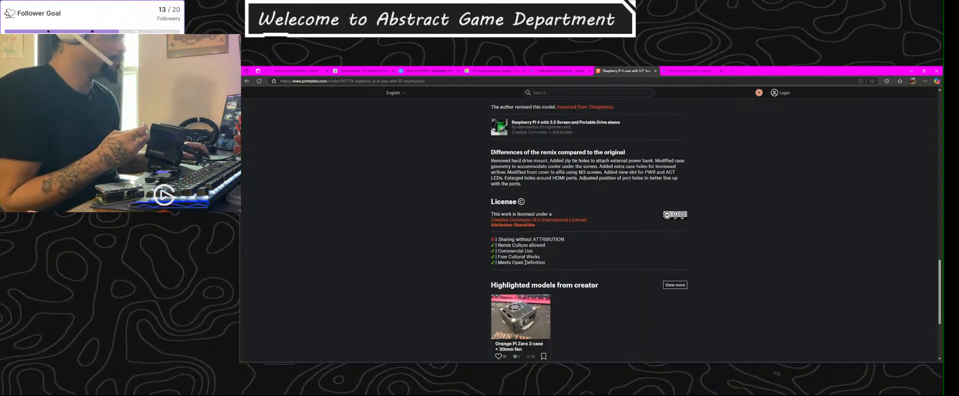
scroll(522, 251, down, 5)
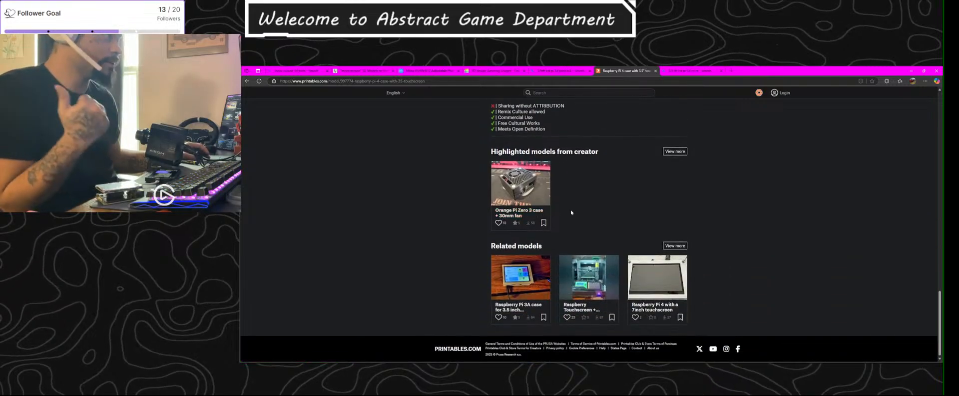
scroll(636, 204, up, 10)
scroll(640, 204, down, 6)
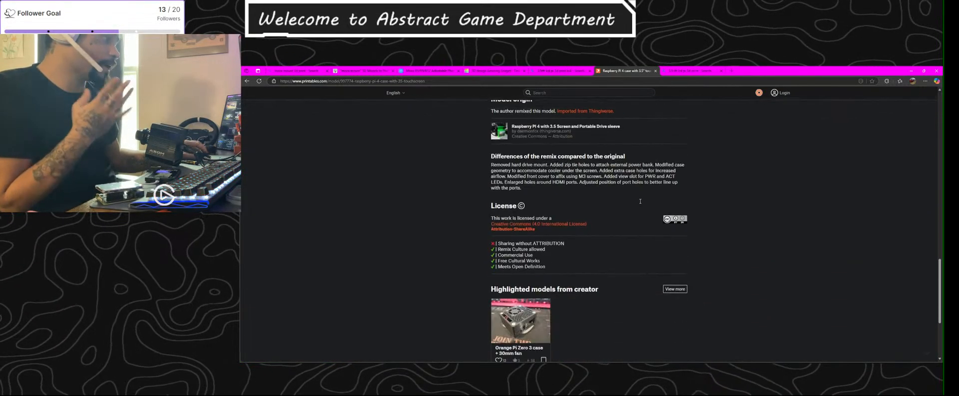
scroll(539, 257, down, 1)
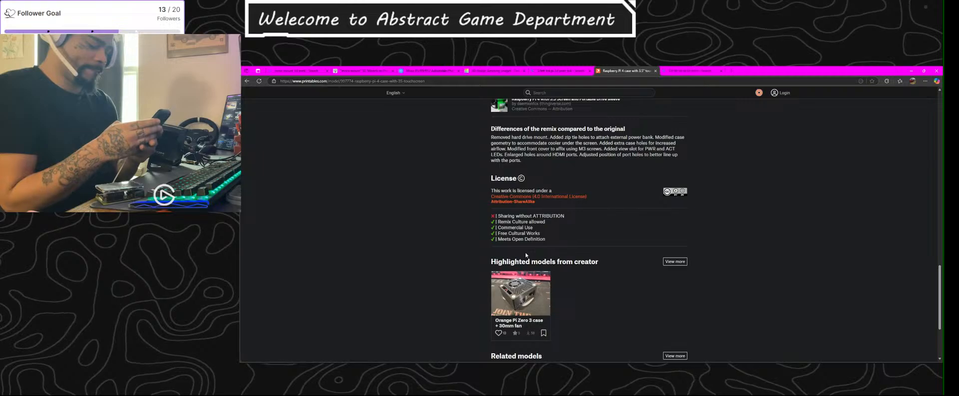
scroll(526, 255, up, 10)
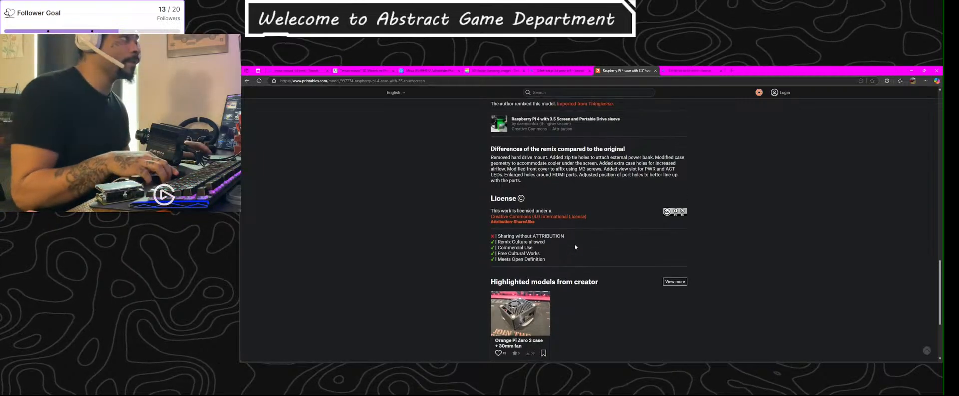
scroll(649, 270, down, 2)
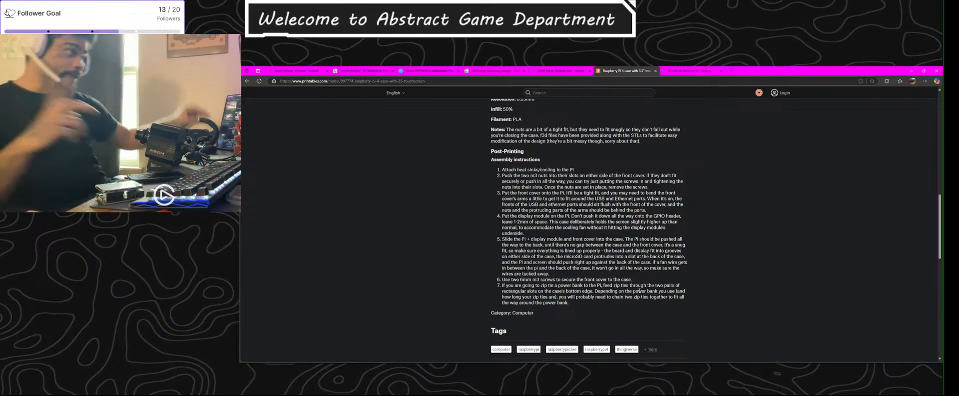
scroll(622, 284, up, 10)
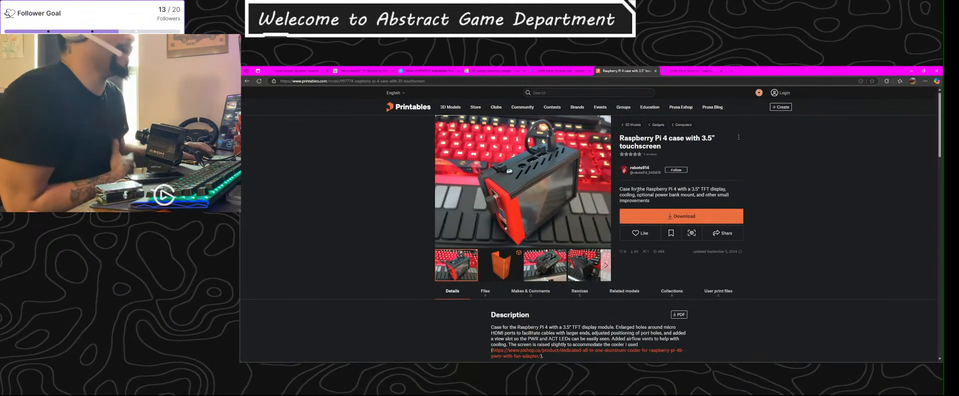
Step: Download the rpi4_case_raised_screen_ziptie_holes and cover_v3_raised_screen_updated_adjusted_nut_holders STL files from the Raspberry Pi 4 case's model files
click(702, 216)
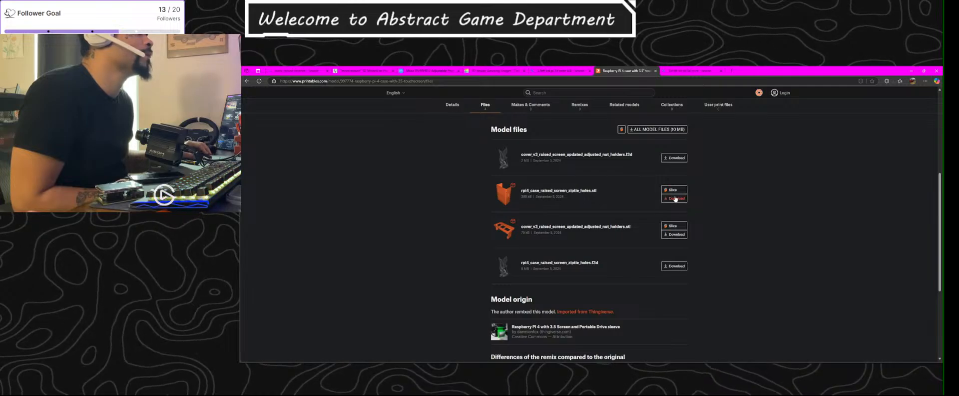
click(674, 235)
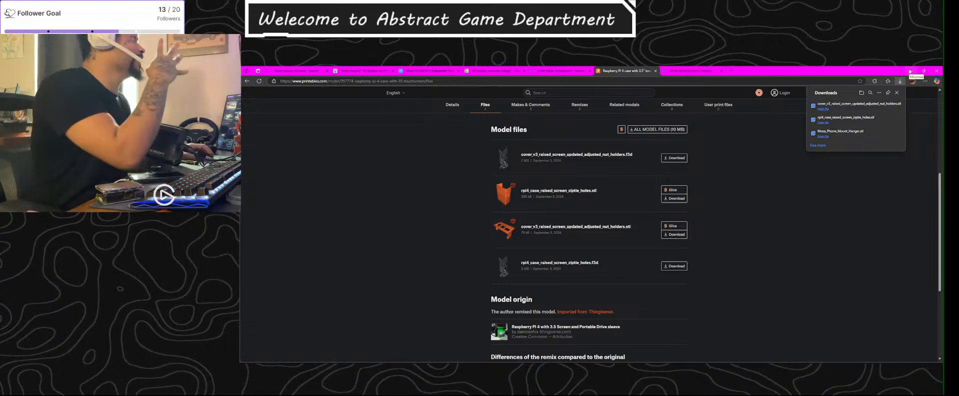
scroll(536, 267, up, 5)
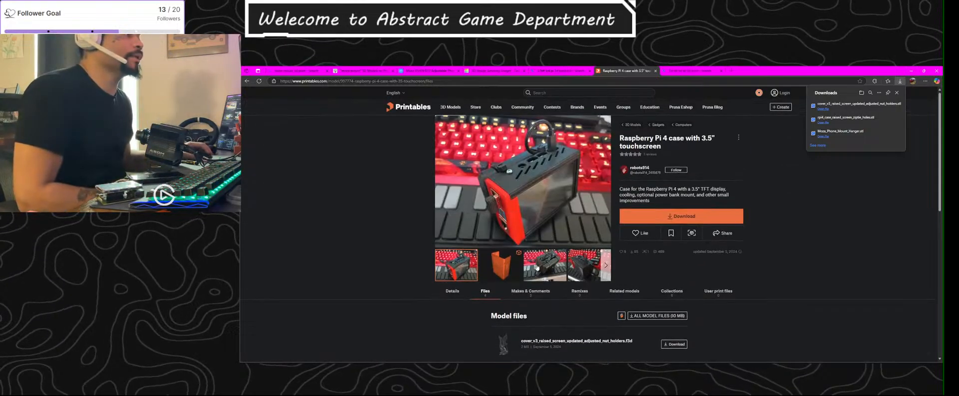
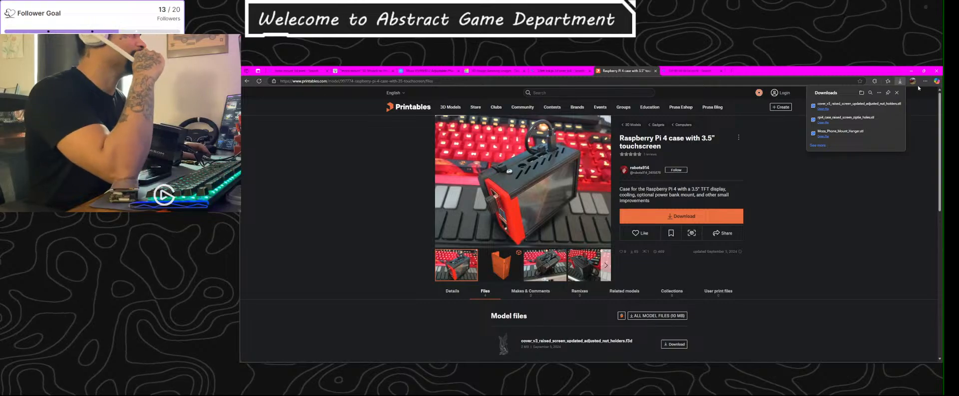
Step: Switch to the Tinkercad design, place the ruler at the red plate's near end corner and select the plate to show its dimensions
click(492, 69)
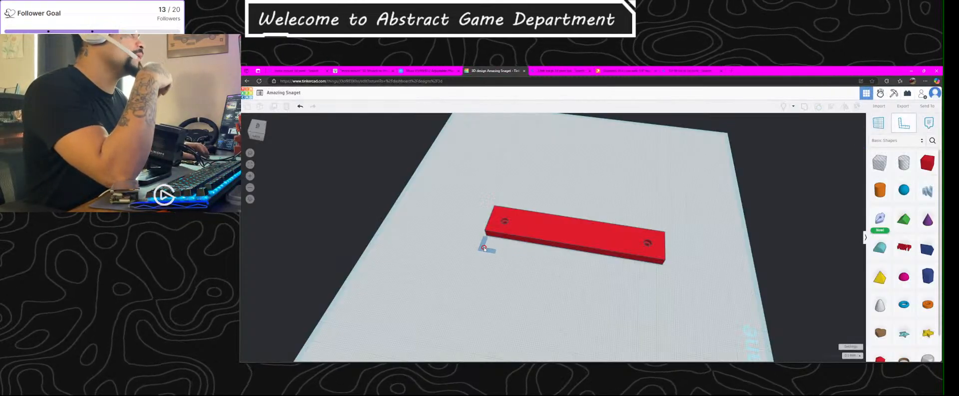
scroll(486, 236, up, 6)
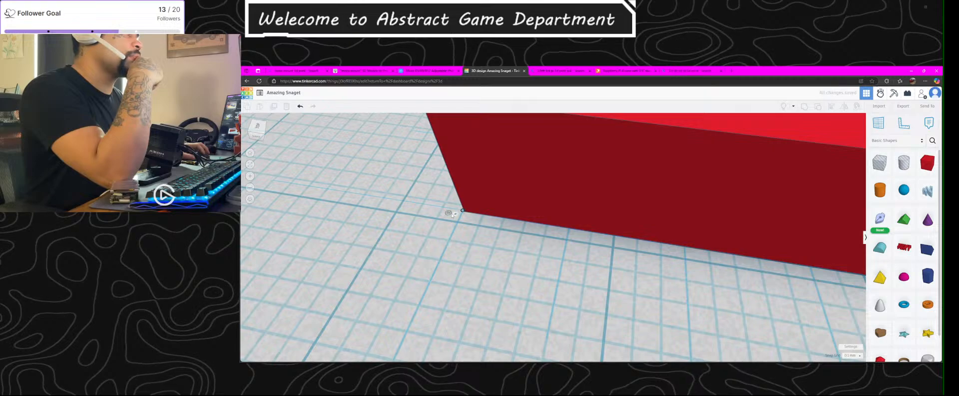
scroll(644, 241, down, 3)
scroll(644, 241, down, 3)
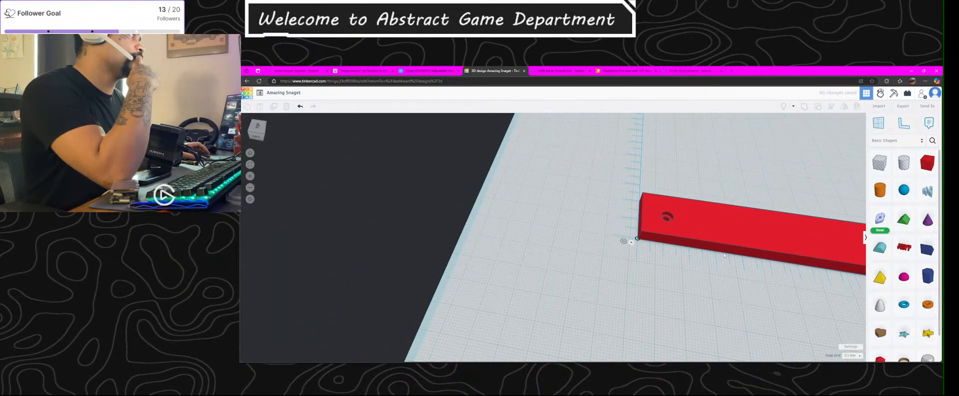
click(724, 219)
scroll(793, 326, up, 2)
right_drag(792, 327, 829, 328)
middle_drag(829, 328, 671, 327)
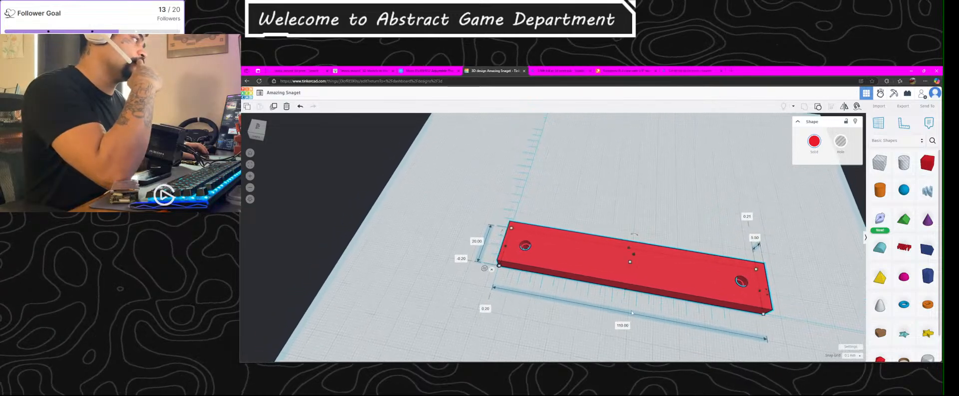
Step: Move the ruler's origin to the middle of the red plate and check the plate from below and from its long side
scroll(633, 271, up, 4)
scroll(633, 271, up, 1)
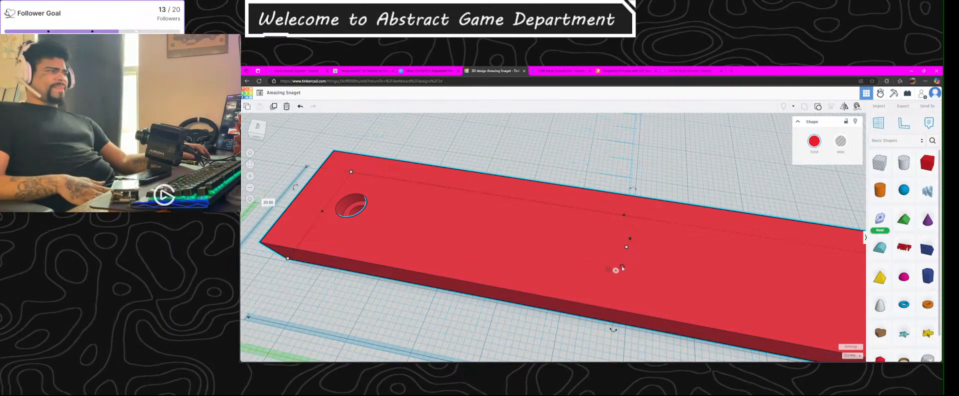
scroll(625, 282, up, 5)
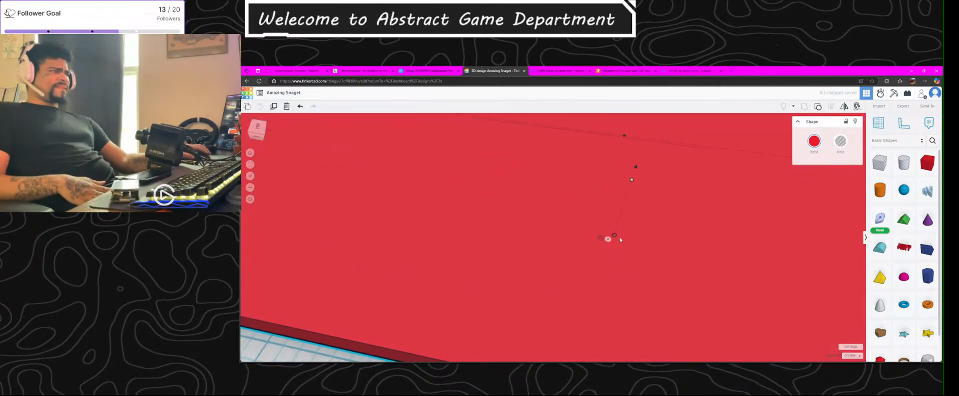
middle_drag(621, 240, 608, 291)
right_drag(608, 292, 715, 249)
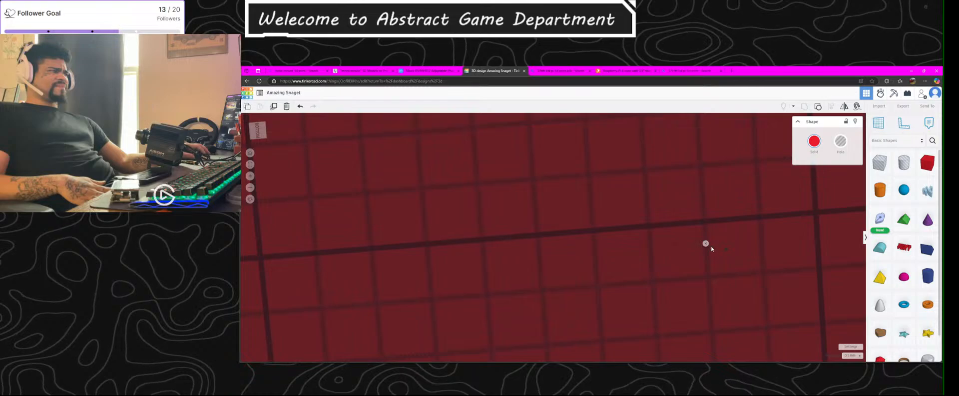
right_drag(719, 255, 698, 364)
scroll(729, 270, down, 5)
click(818, 251)
scroll(818, 251, down, 3)
right_drag(817, 252, 723, 296)
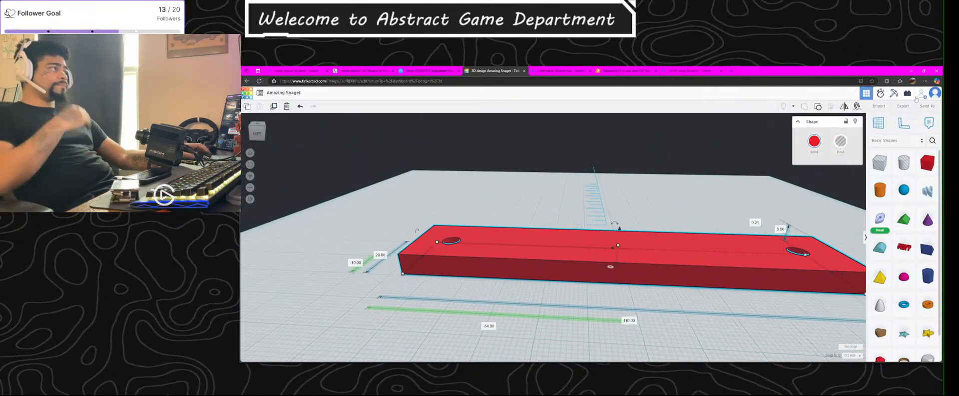
Step: Import the downloaded cover_v3_raised_screen_updated_adjusted_nut_holders STL into the design in millimetres
click(879, 98)
click(585, 225)
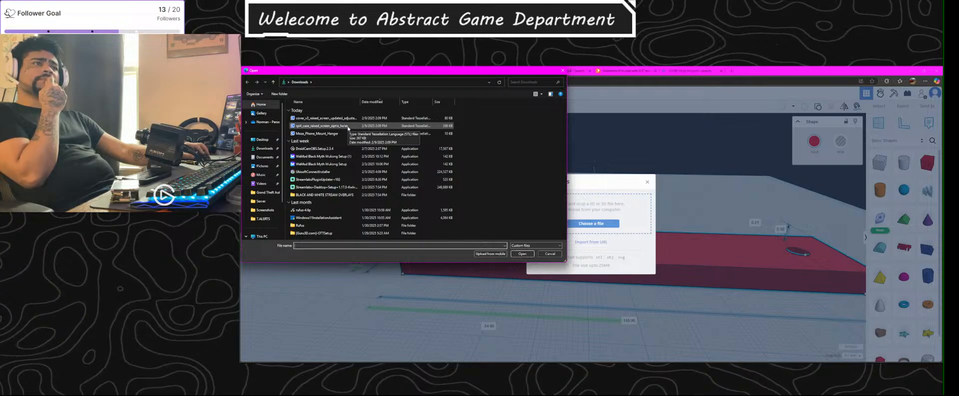
click(348, 126)
double_click(321, 121)
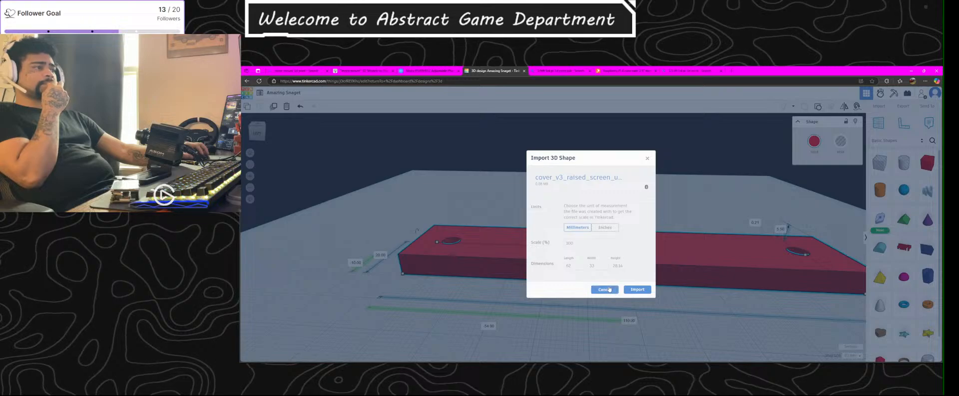
click(637, 289)
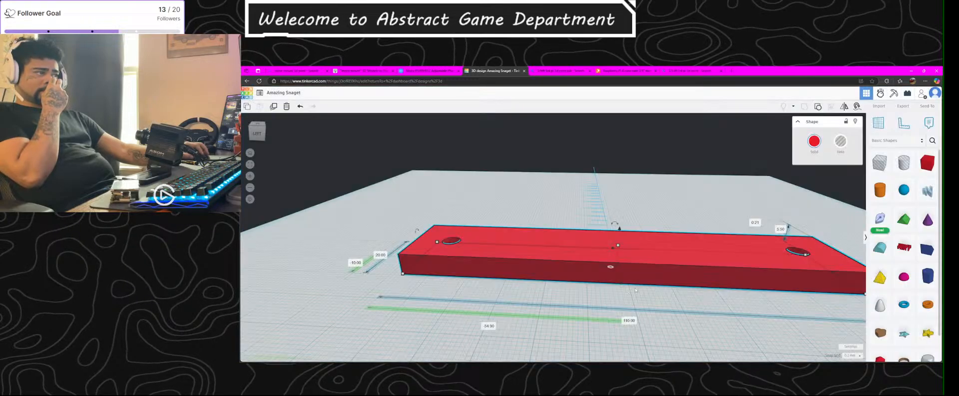
Step: Close the leftover image search page and browse the Raspberry Pi 4 case's model preview and photos on Printables
click(685, 70)
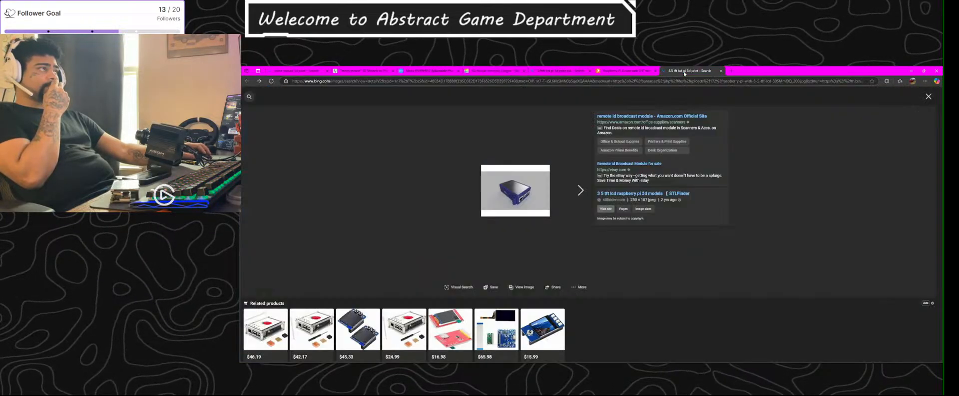
click(722, 71)
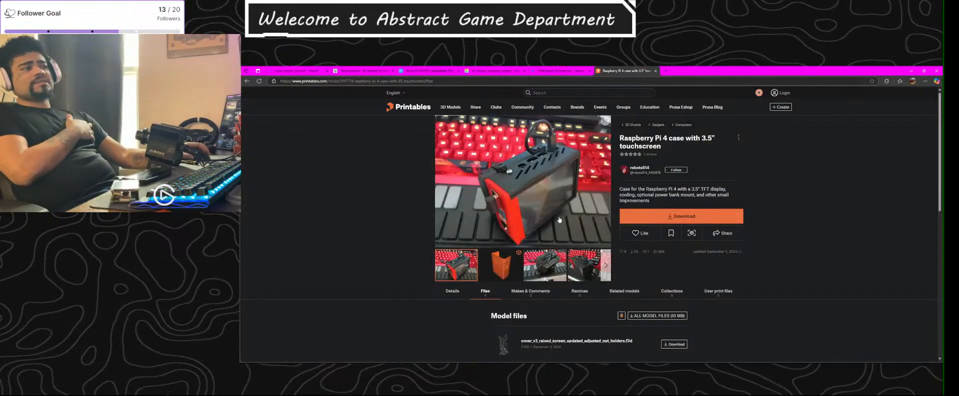
click(500, 264)
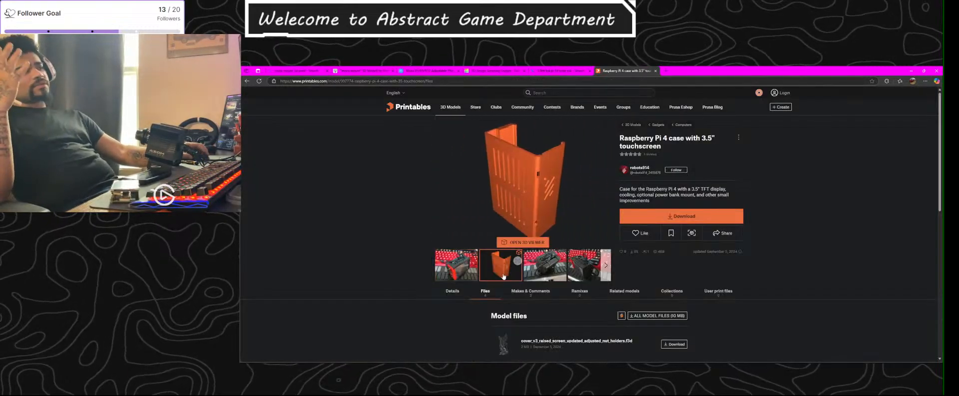
click(457, 267)
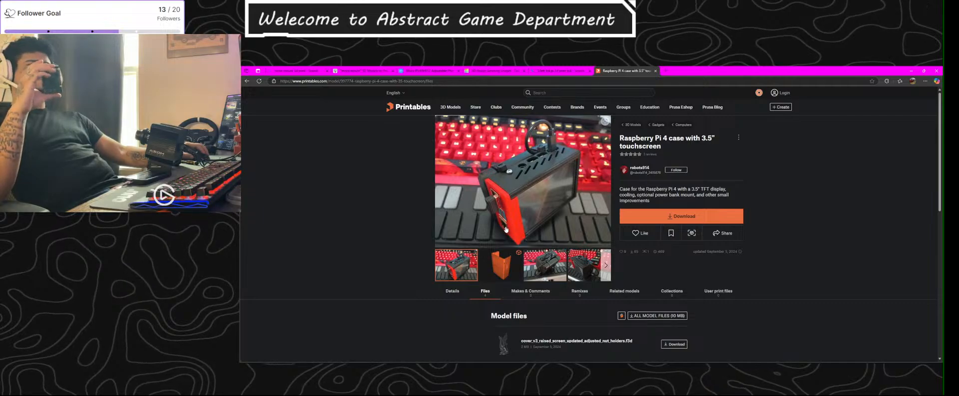
click(545, 268)
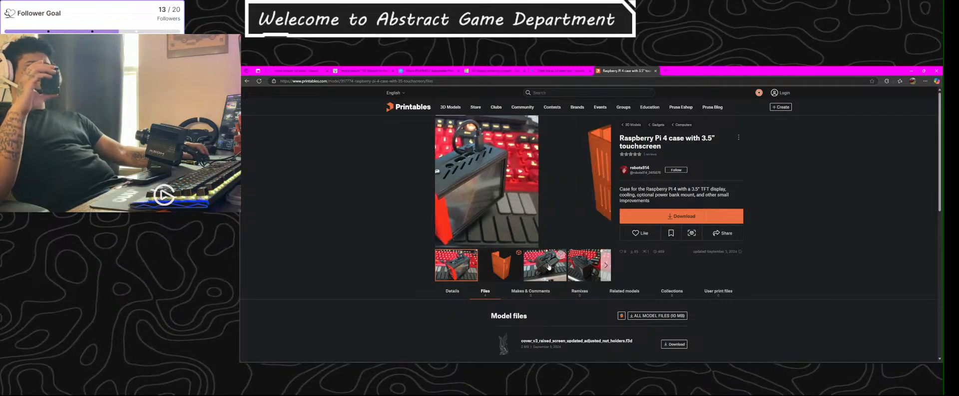
click(583, 271)
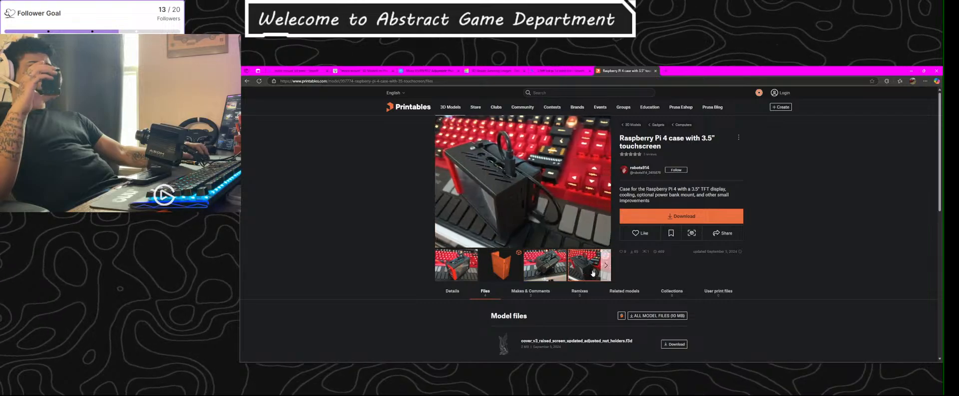
click(606, 272)
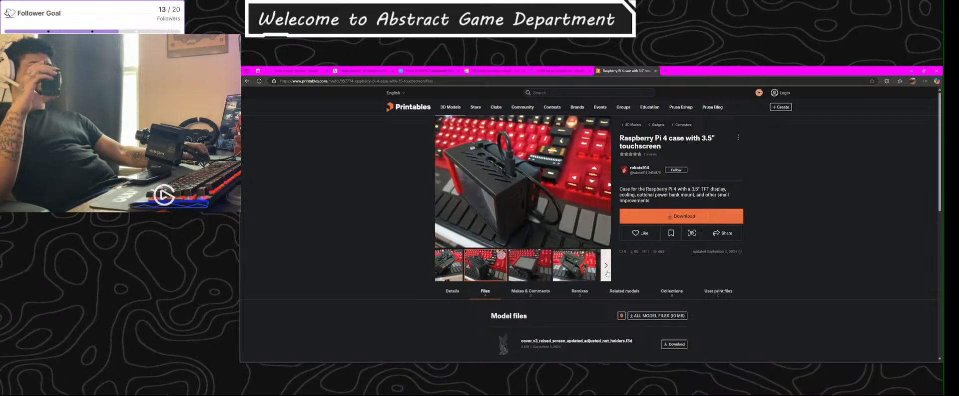
click(552, 272)
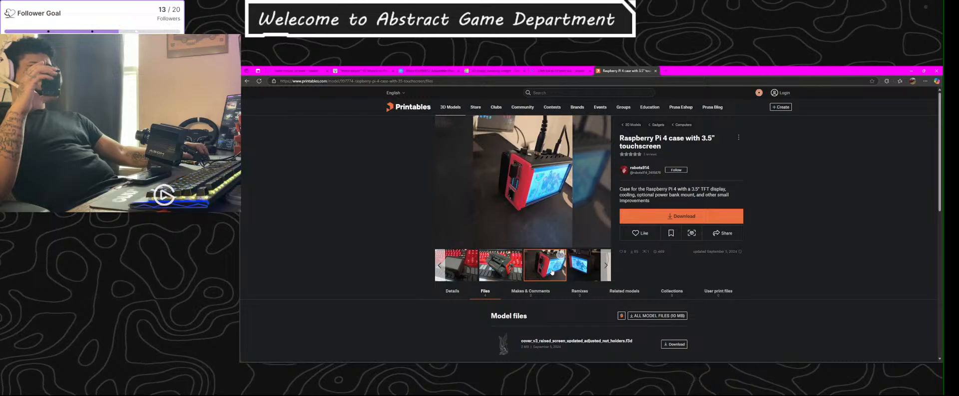
click(607, 266)
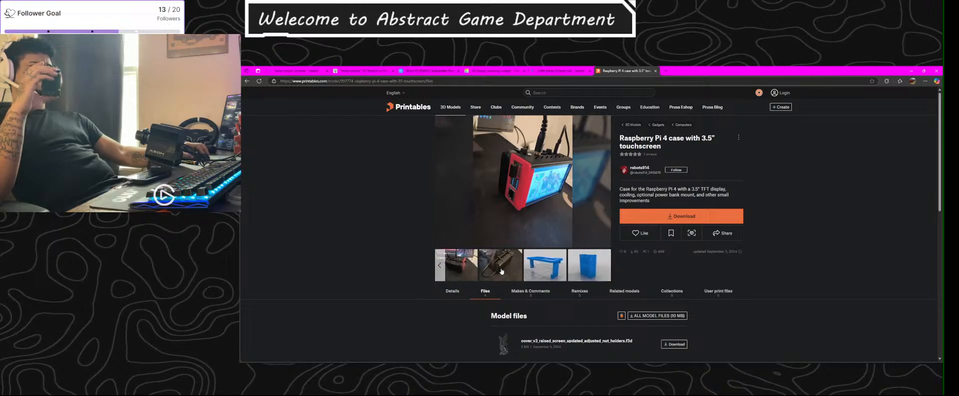
click(440, 265)
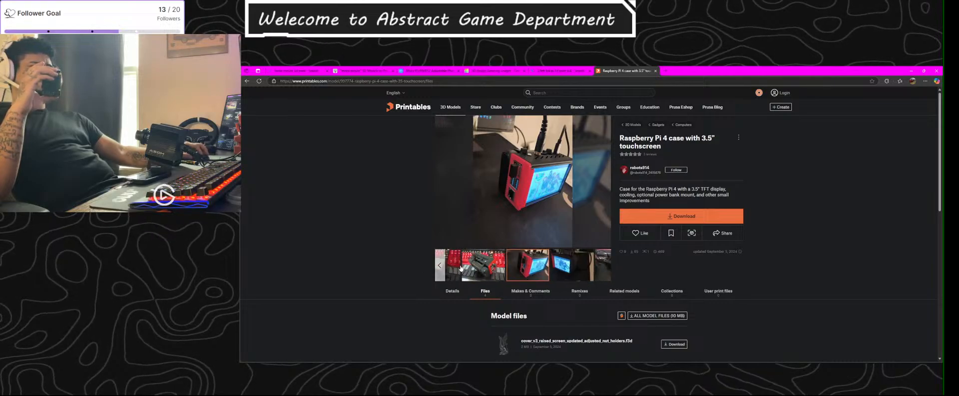
click(583, 265)
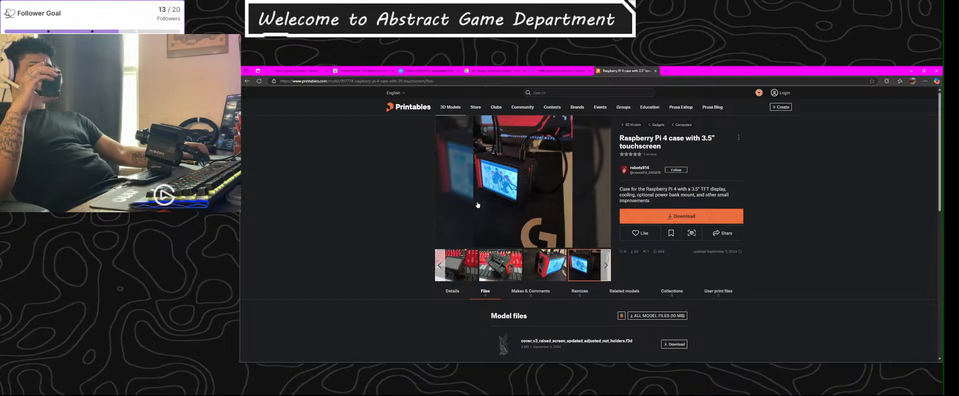
Step: Enlarge the case gallery and examine the blue renders of the case body and the screen cover
click(514, 185)
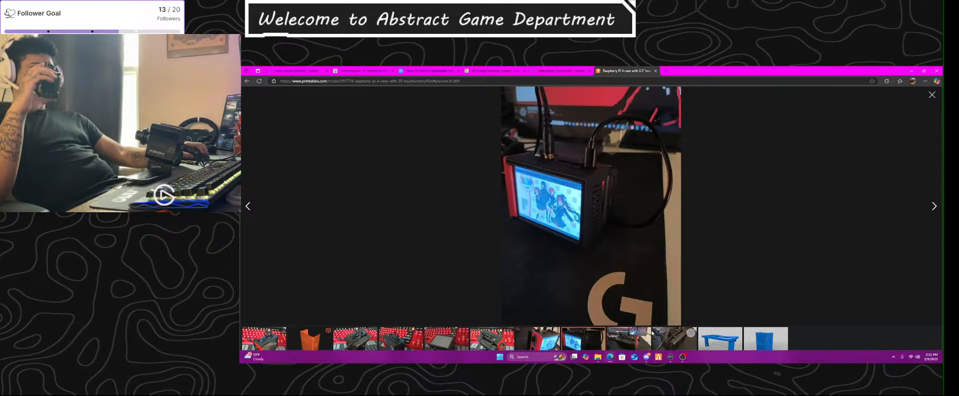
click(677, 345)
click(720, 345)
click(757, 351)
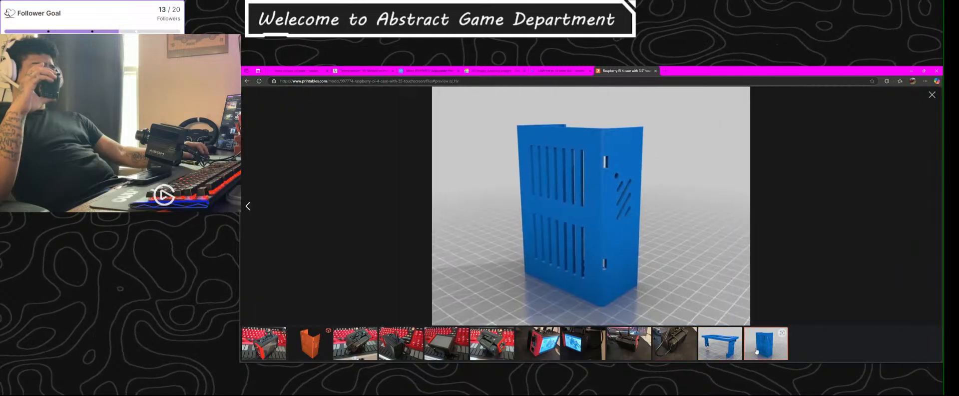
click(724, 351)
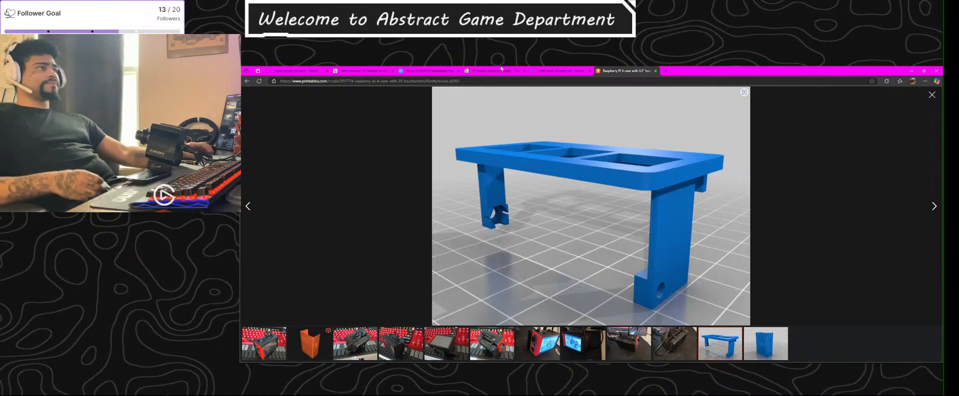
Step: Return to the 3.5 TFT LCD Pi 4 search and view the green Pi 4 case image and the other image results
click(562, 71)
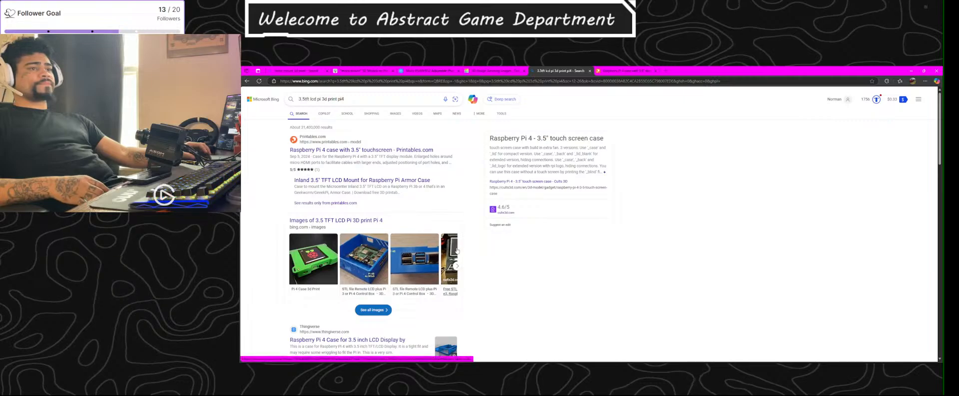
click(318, 254)
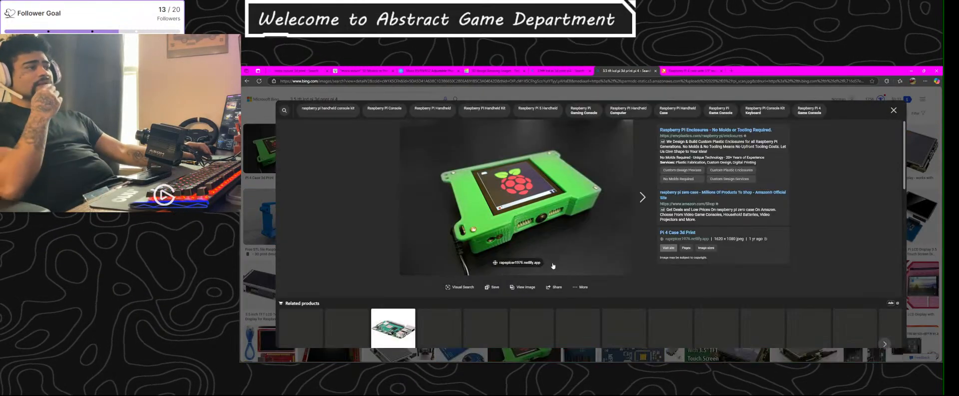
key(Escape)
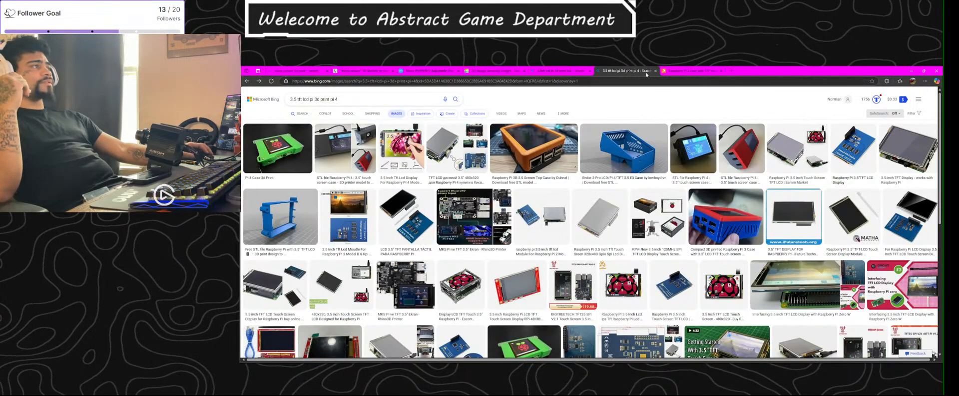
Step: Examine the enlarged Printables photos of the assembled case's screen side, and switch back to the Tinkercad design with the imported cover
click(707, 71)
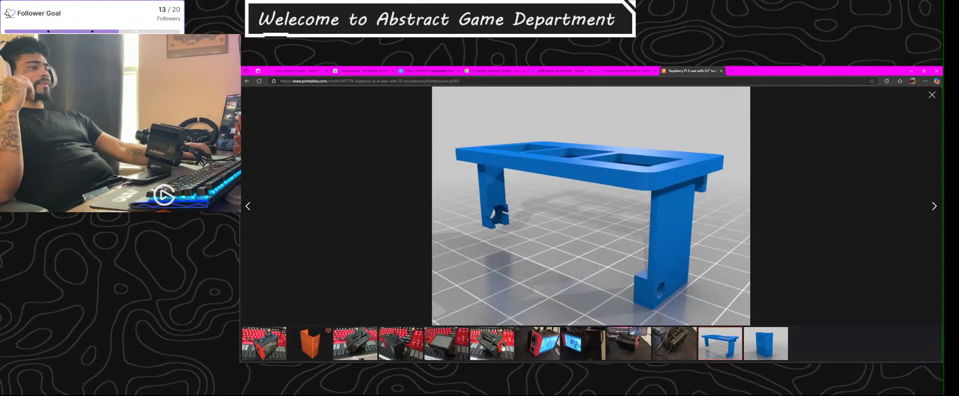
click(504, 344)
click(439, 347)
click(439, 348)
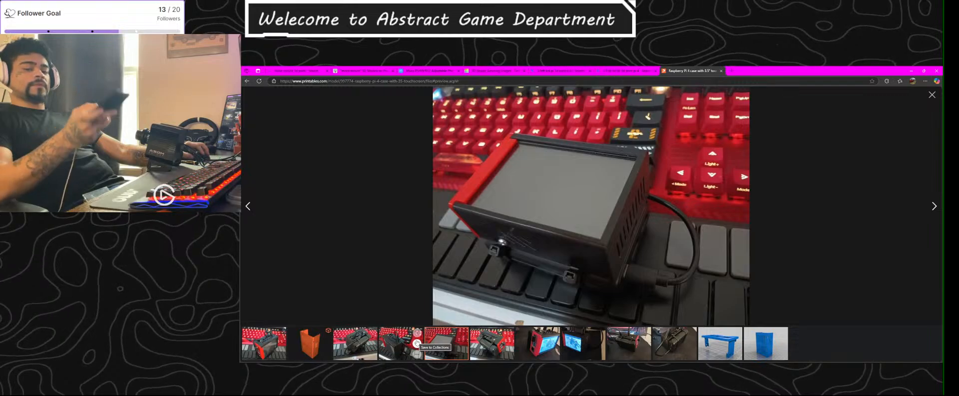
click(502, 71)
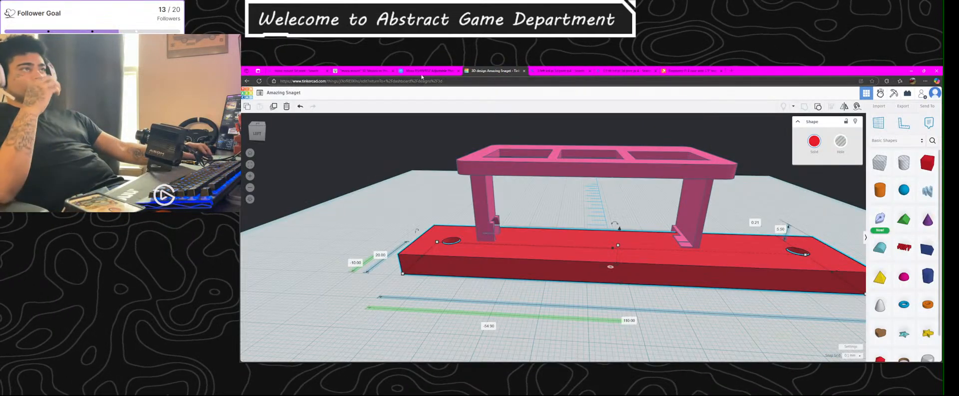
Step: Move the pink screen cover behind the red plate and rotate it 90° so its windowed face stands upright
click(610, 171)
right_drag(627, 244, 665, 233)
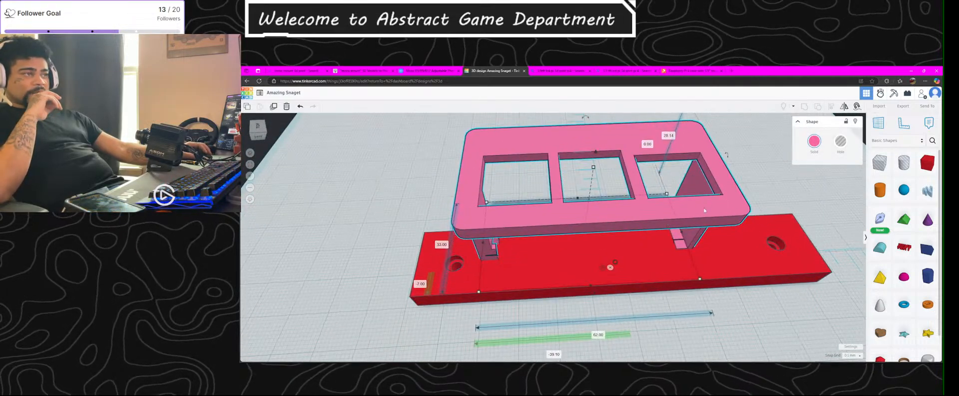
drag(708, 206, 714, 132)
right_drag(761, 220, 714, 159)
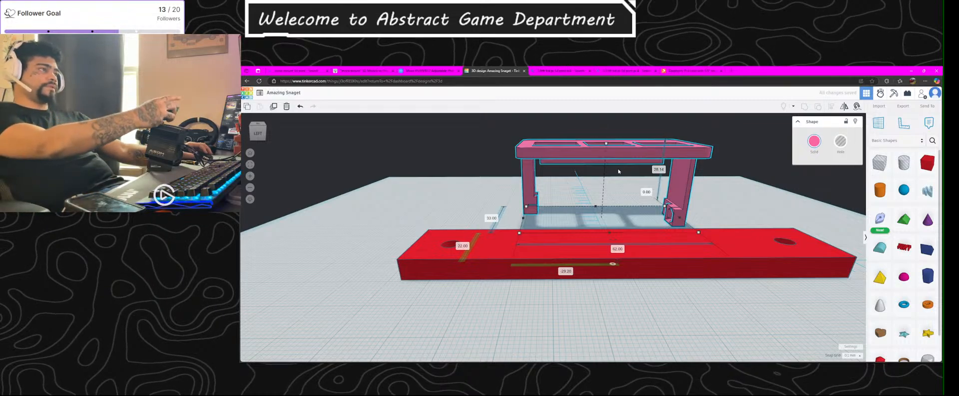
right_drag(580, 168, 614, 152)
drag(589, 146, 622, 204)
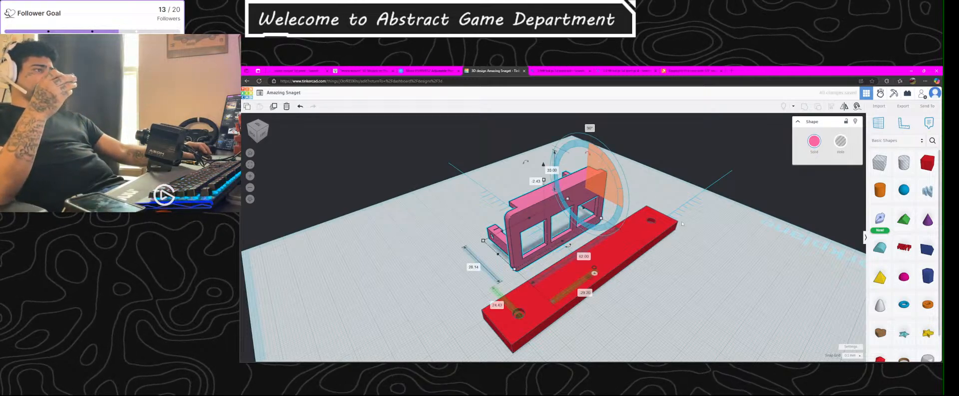
right_drag(736, 233, 698, 170)
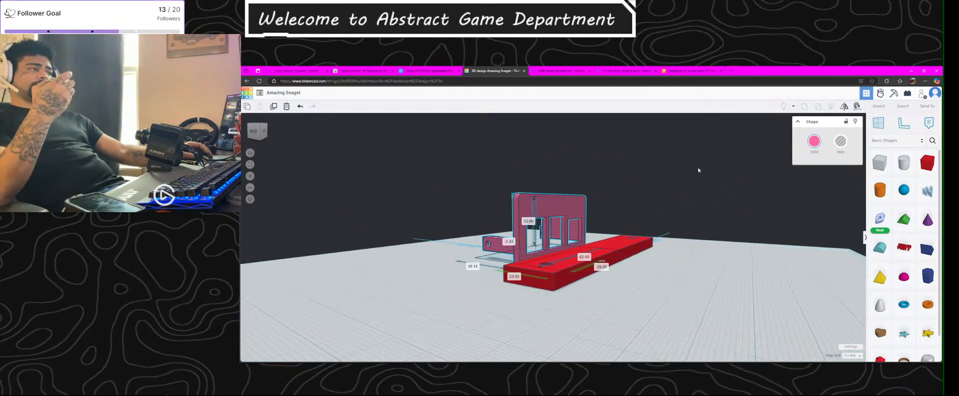
right_drag(699, 170, 820, 181)
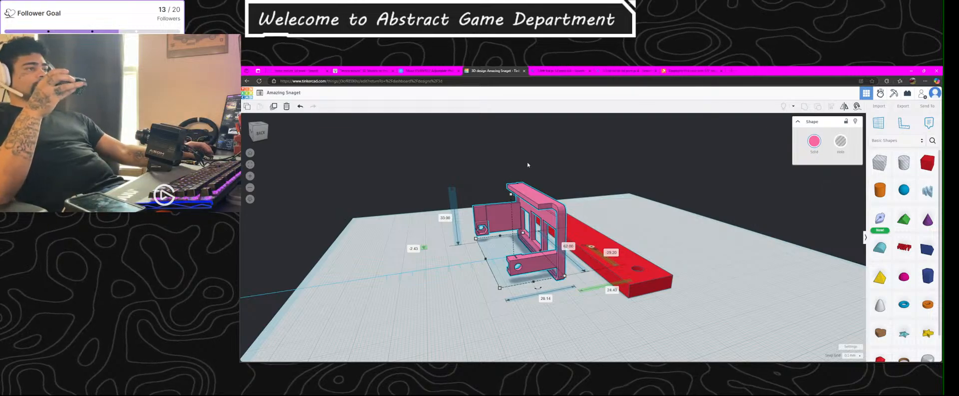
right_drag(528, 163, 865, 276)
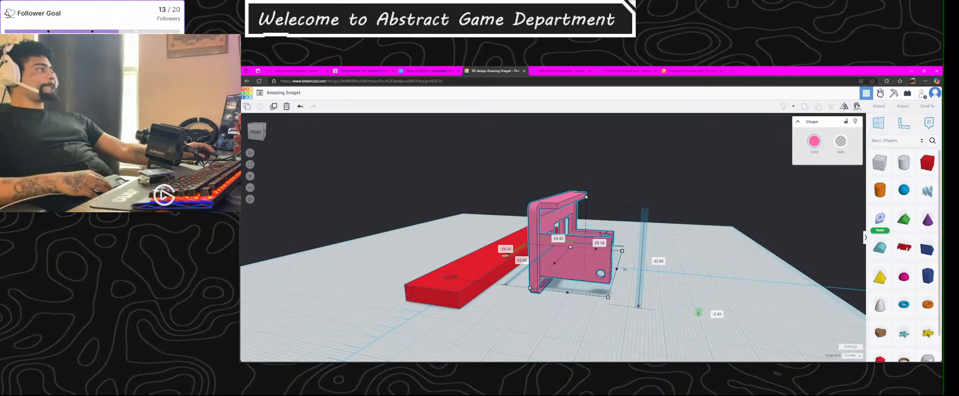
Step: Import the raised-screen case body STL from the Downloads folder into the design
click(877, 104)
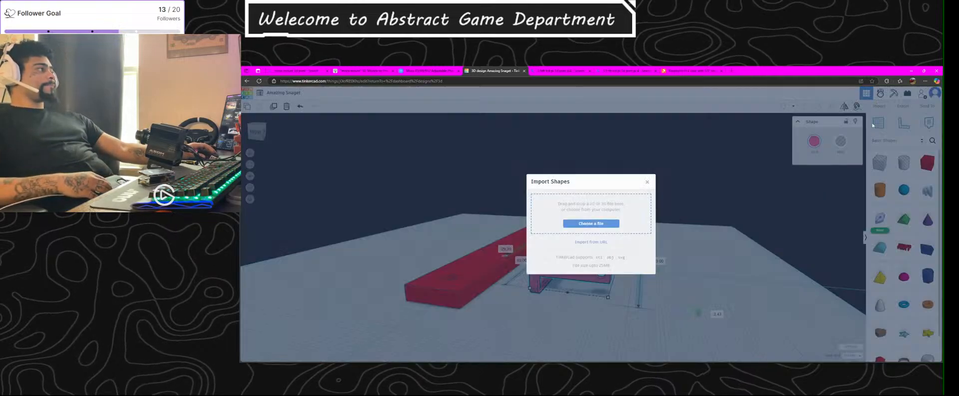
click(588, 223)
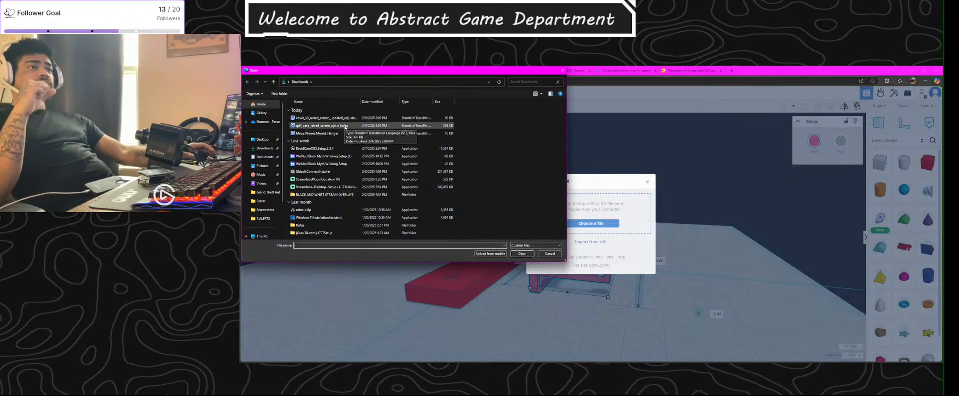
double_click(345, 127)
click(636, 289)
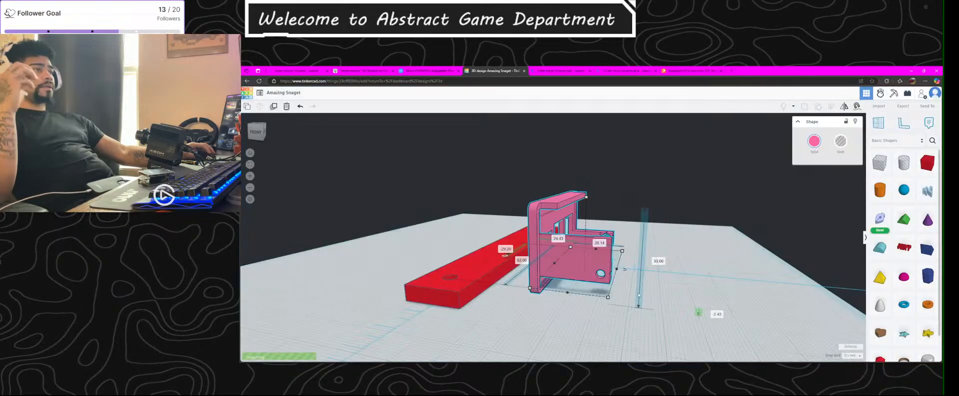
right_drag(692, 249, 877, 266)
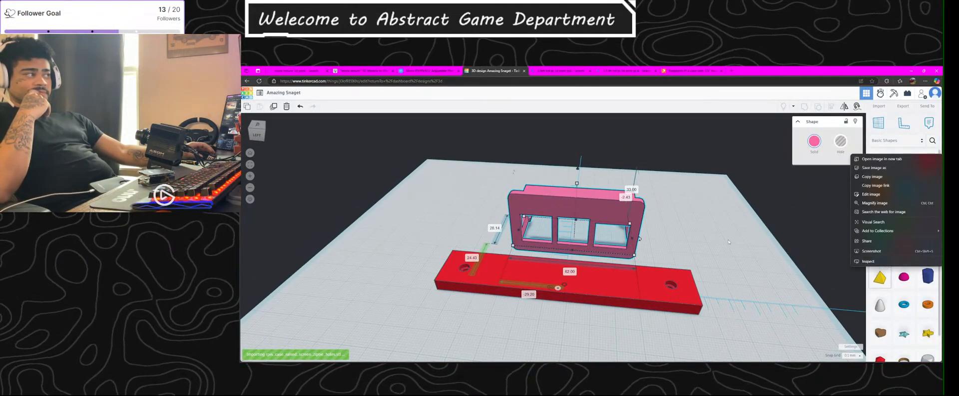
key(Escape)
right_drag(799, 255, 656, 239)
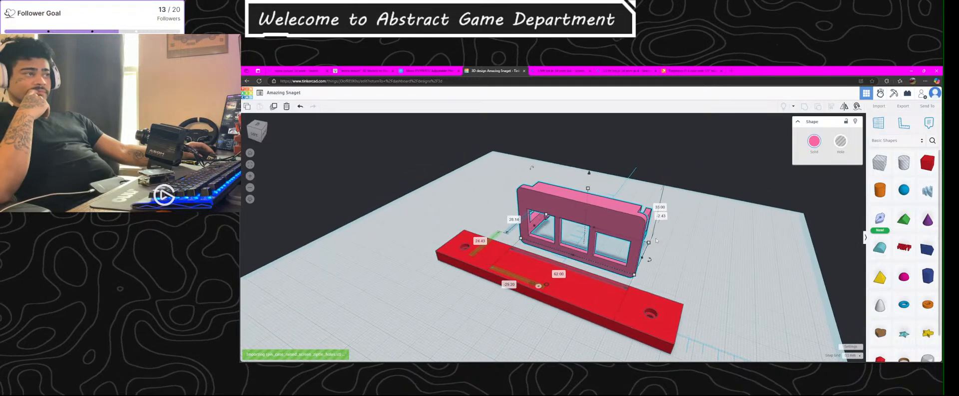
click(577, 239)
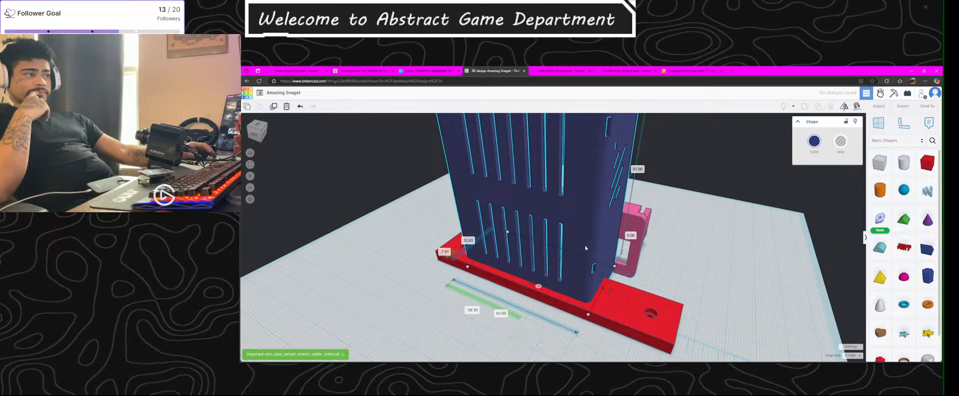
Step: Move the imported blue case clear of the red plate and spin it roughly half a turn about its vertical axis
scroll(593, 243, down, 5)
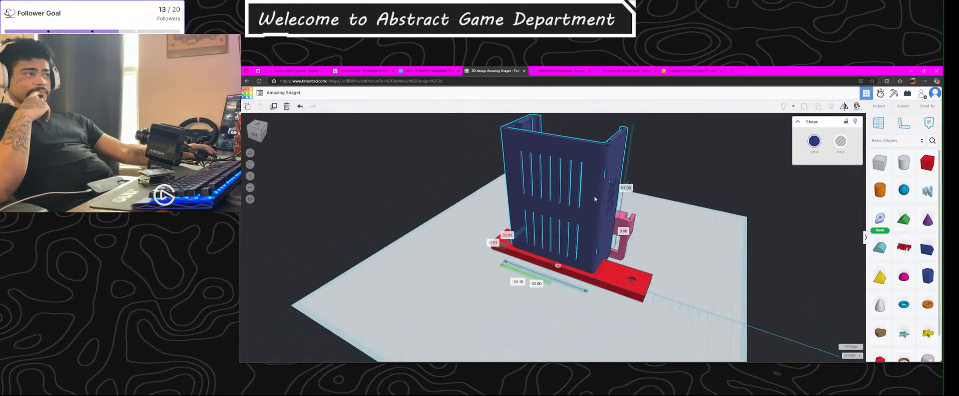
scroll(567, 253, down, 3)
right_drag(567, 252, 547, 226)
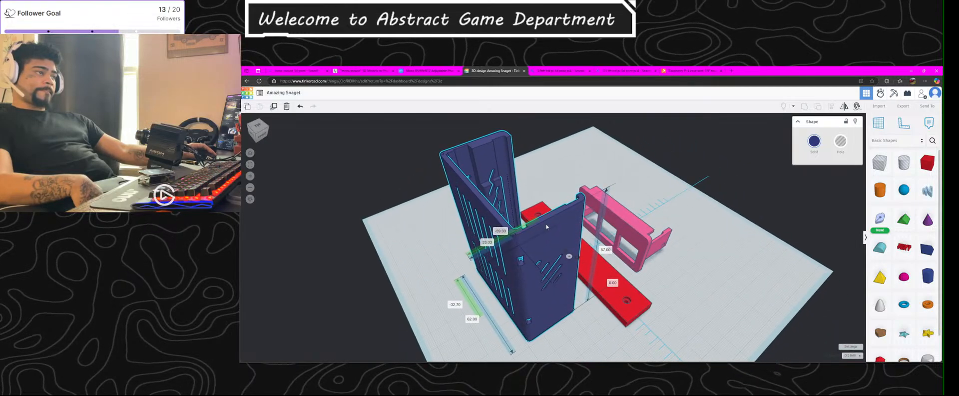
right_drag(546, 226, 599, 200)
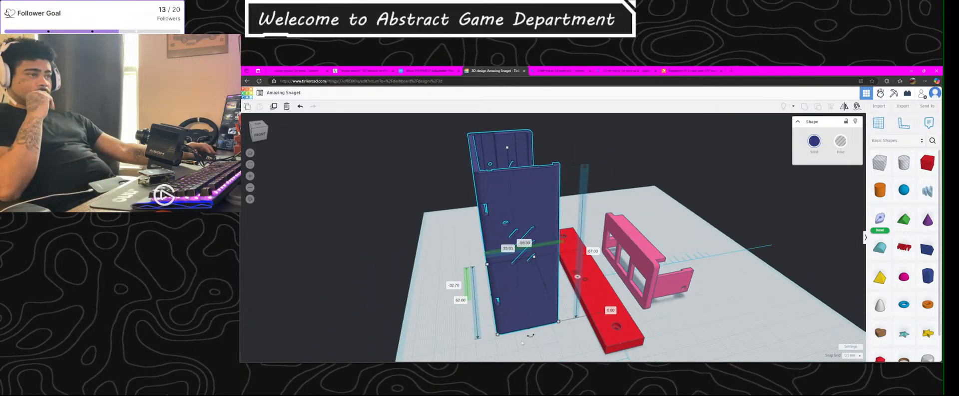
drag(531, 339, 648, 291)
drag(562, 201, 507, 189)
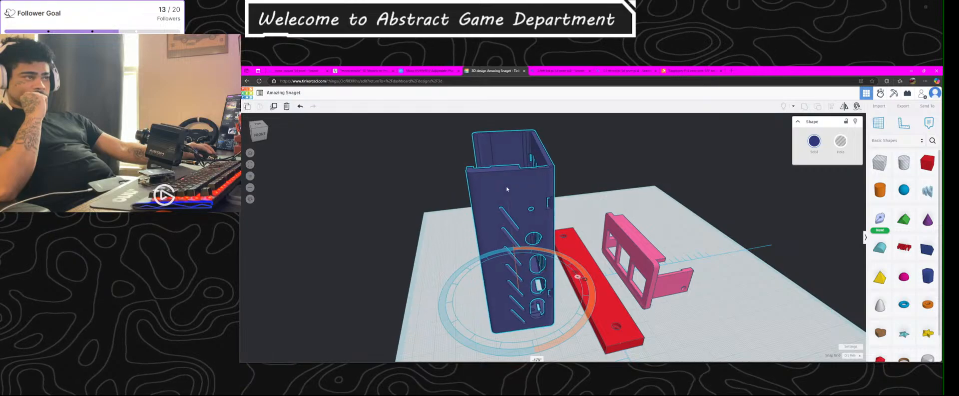
right_drag(513, 213, 679, 280)
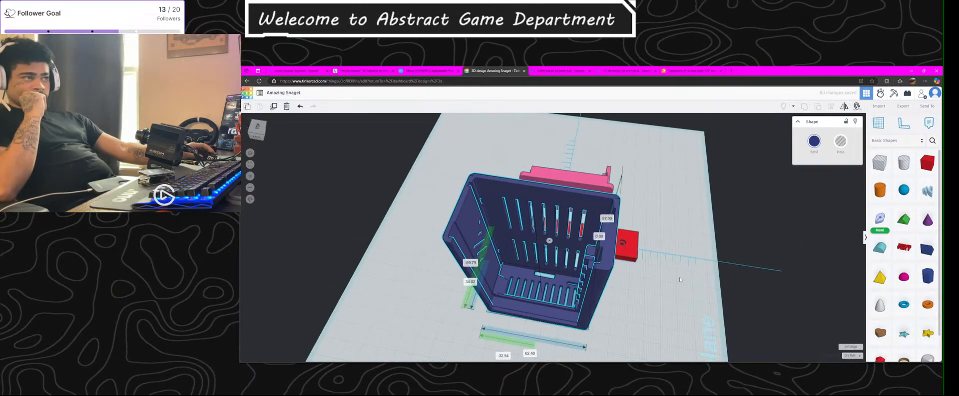
Step: Tip the blue case over onto its long side with the port openings facing up
drag(452, 198, 240, 227)
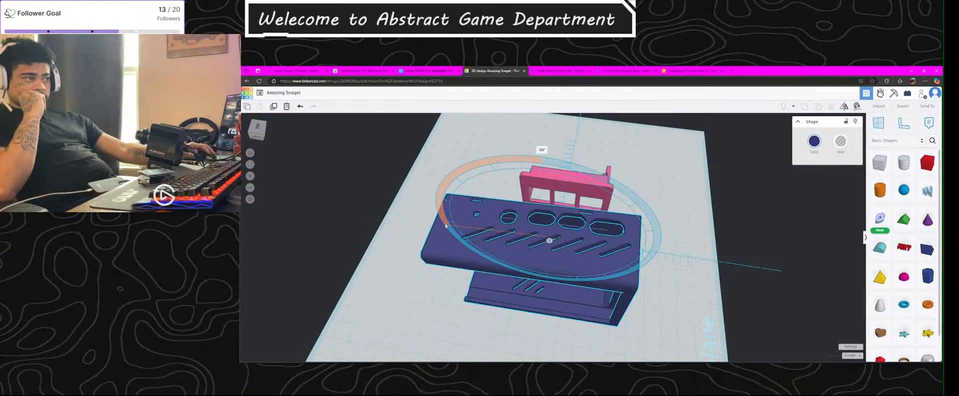
right_drag(625, 315, 604, 275)
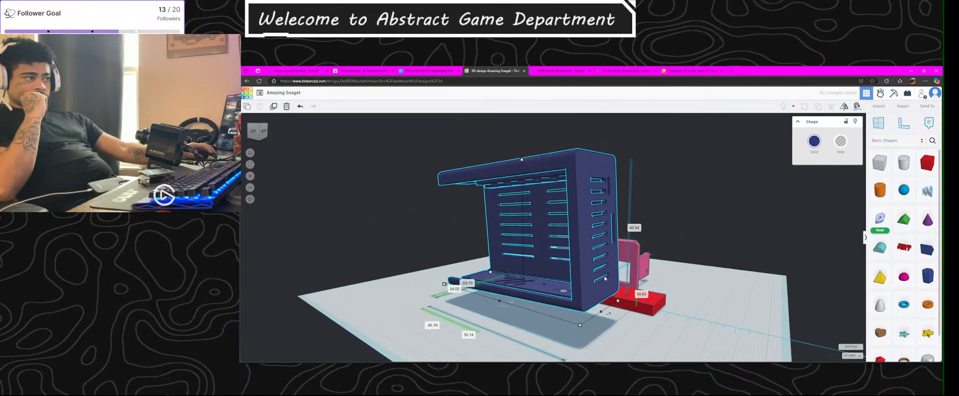
mouse_move(544, 157)
mouse_down()
mouse_move(560, 155)
mouse_move(546, 155)
mouse_up()
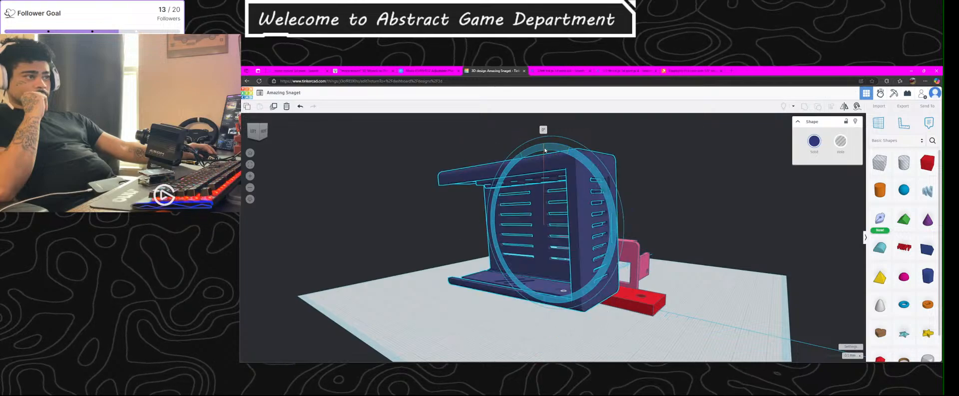
right_drag(545, 151, 472, 241)
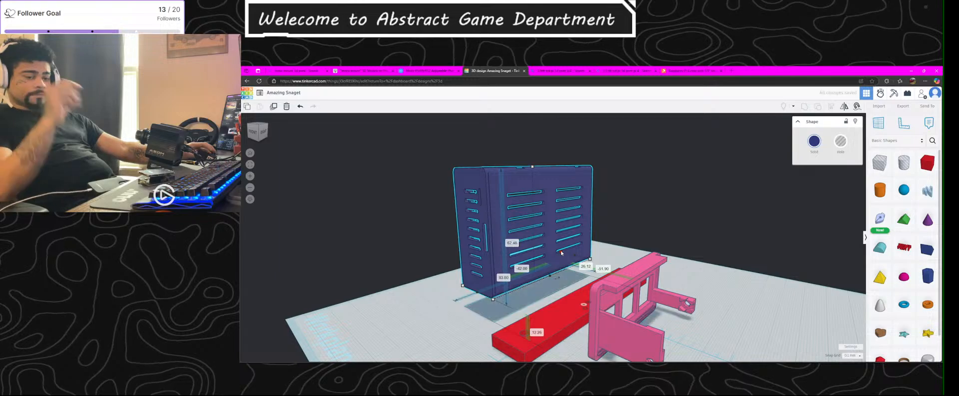
Step: Undo the last case adjustments and place the case lengthwise over the red plate, ports facing up
key(ctrl+z)
drag(552, 276, 578, 288)
key(ctrl+z)
drag(536, 263, 603, 288)
right_drag(608, 291, 798, 344)
drag(576, 241, 573, 252)
right_drag(571, 253, 564, 276)
drag(564, 270, 566, 268)
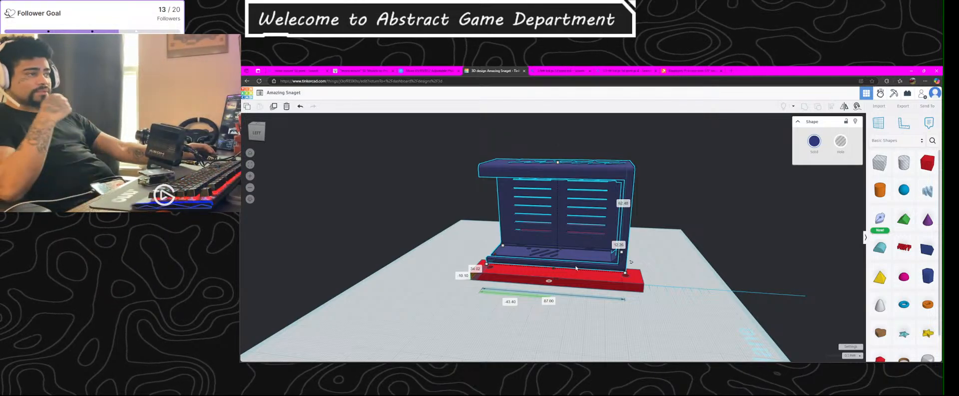
Step: Move the pink cover away from the plate and lower the blue case onto the plate's top face
right_drag(577, 279, 604, 279)
drag(567, 267, 376, 287)
click(558, 260)
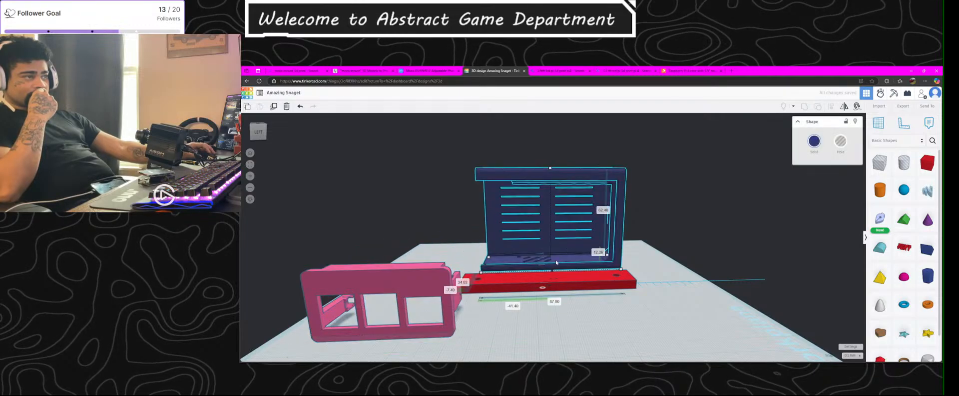
drag(551, 165, 555, 164)
right_drag(660, 236, 570, 278)
drag(650, 304, 637, 305)
right_drag(645, 306, 838, 339)
drag(530, 326, 536, 328)
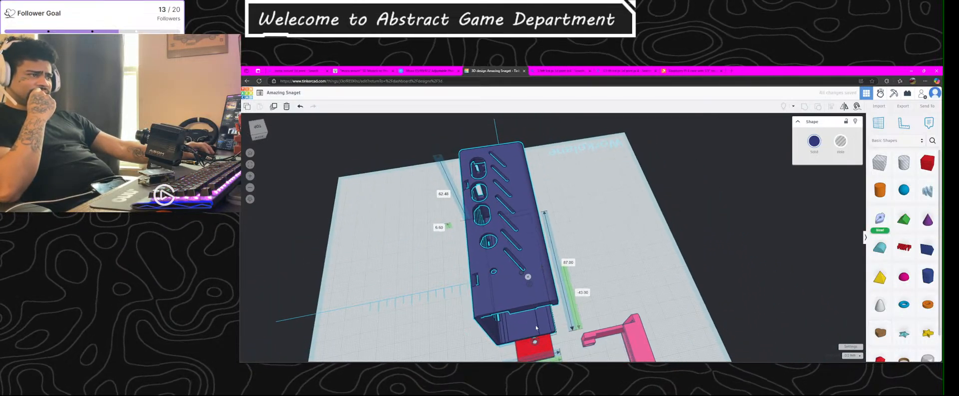
Step: Examine from several angles how the blue case meets the red plate and its screw holes
right_drag(536, 327, 511, 301)
scroll(624, 322, up, 6)
scroll(511, 301, down, 3)
right_drag(502, 332, 690, 365)
right_drag(704, 302, 426, 217)
scroll(579, 310, up, 5)
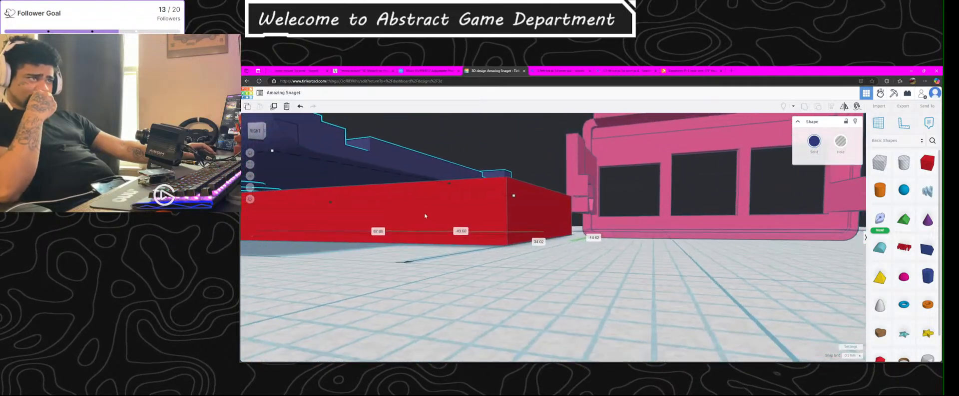
right_drag(440, 187, 899, 271)
right_drag(729, 241, 612, 283)
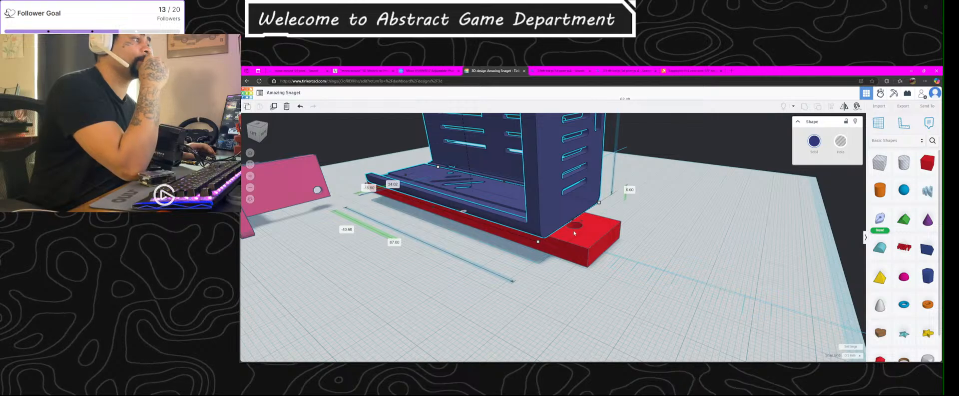
Step: Lower the red plate so it rests on the workplane at a height of 0.00
click(539, 249)
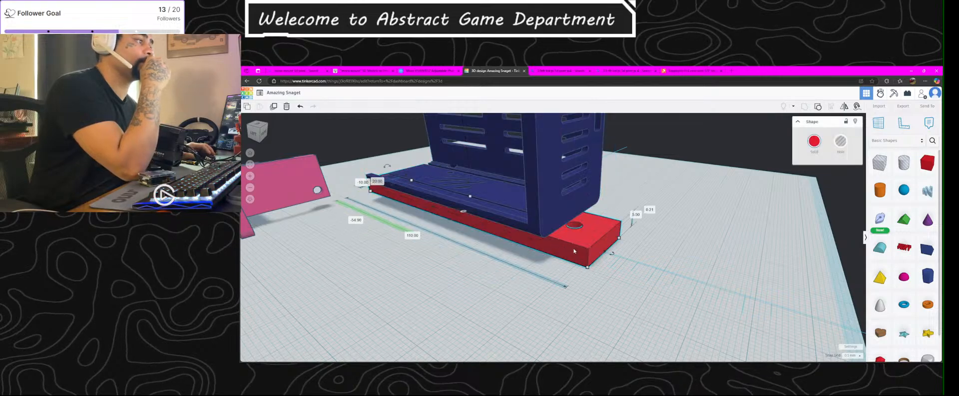
right_drag(539, 249, 768, 245)
right_drag(698, 190, 667, 220)
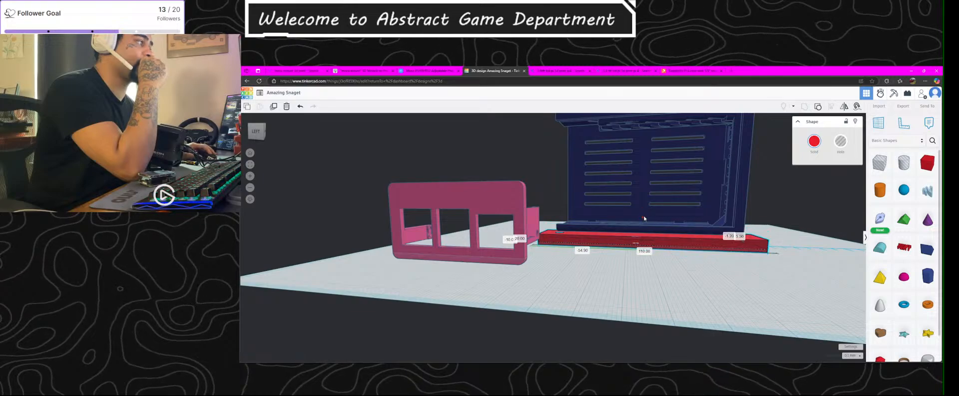
drag(648, 195, 649, 217)
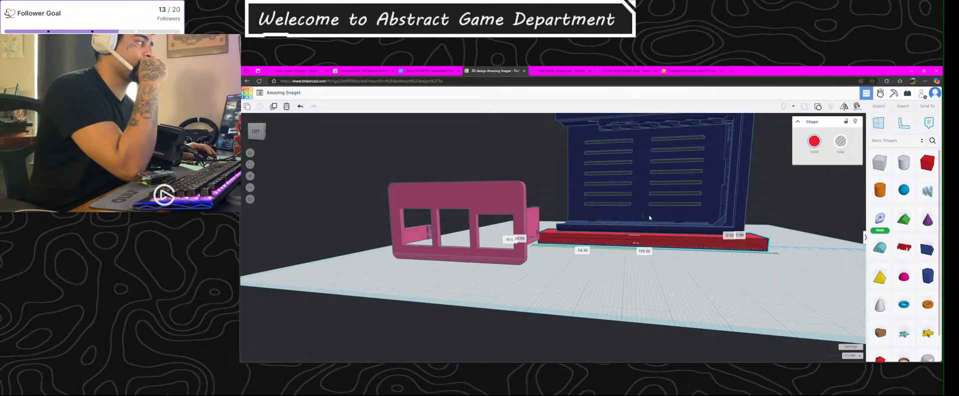
Step: Raise the blue case high above the red plate, and undo the last change to its height
click(652, 176)
right_drag(652, 177, 662, 132)
right_drag(671, 163, 661, 121)
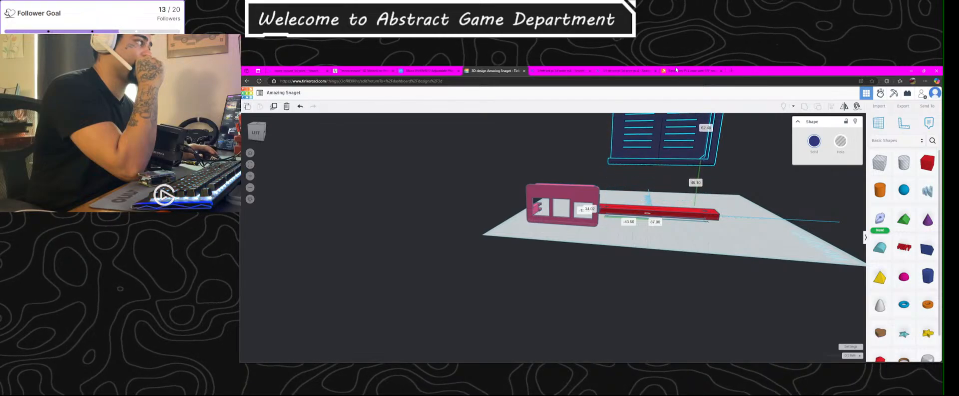
right_drag(715, 240, 692, 214)
drag(662, 151, 658, 168)
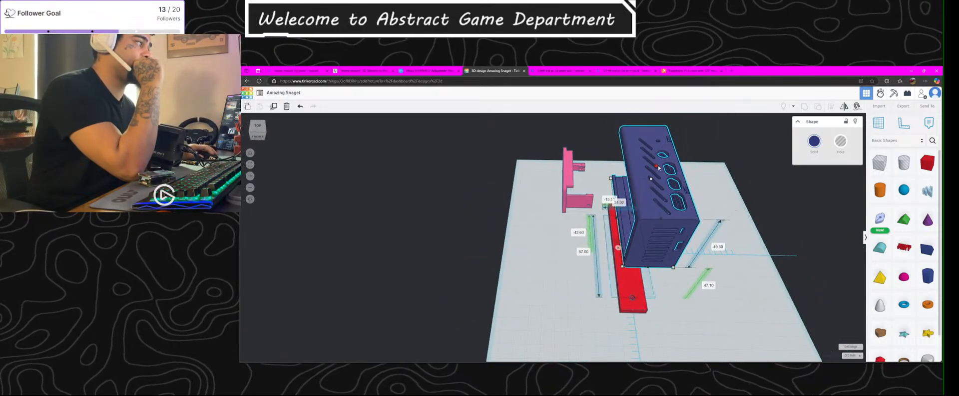
key(ctrl+z)
Step: Shift the raised blue case above the red plate and deselect it
drag(679, 219, 686, 163)
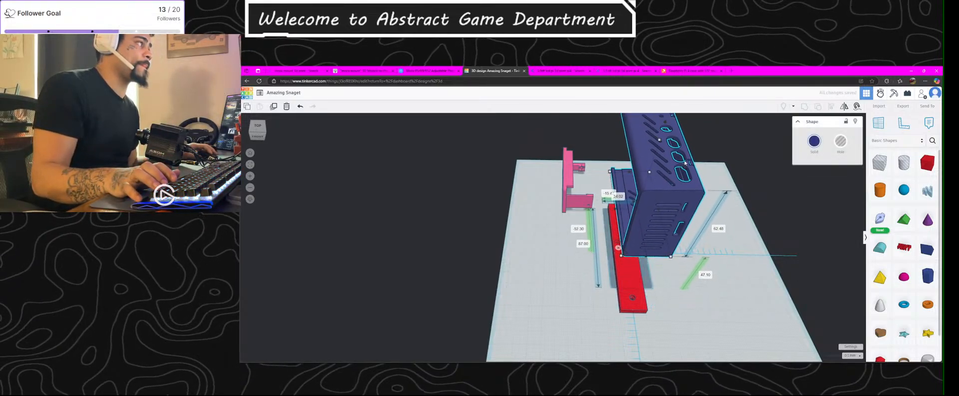
drag(667, 124, 664, 131)
right_drag(664, 132, 678, 230)
click(628, 234)
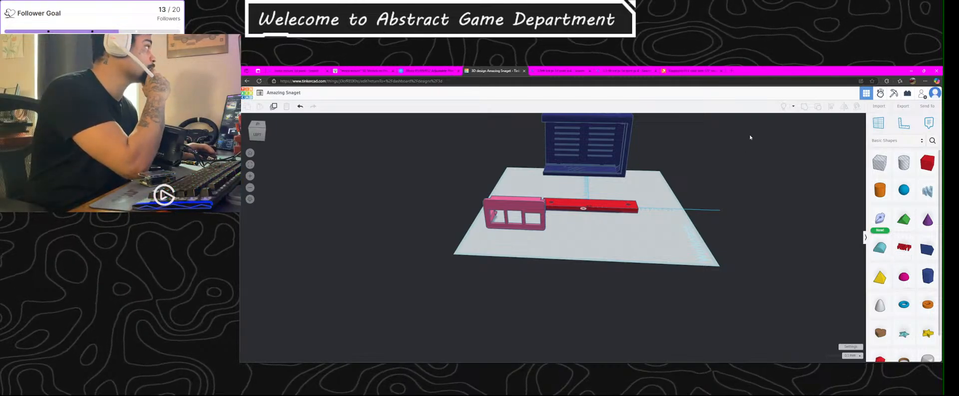
Step: Switch to the Moza adjustable phone mount page on Thingiverse and browse its STL file list
click(418, 70)
scroll(507, 269, down, 10)
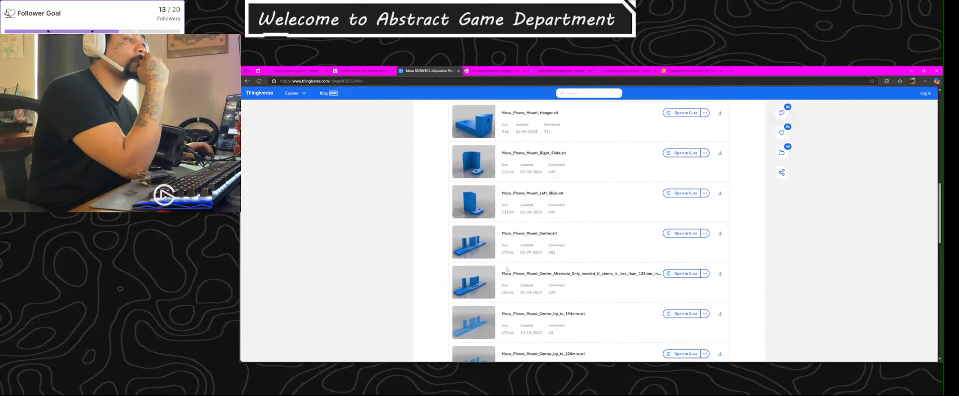
scroll(504, 270, down, 6)
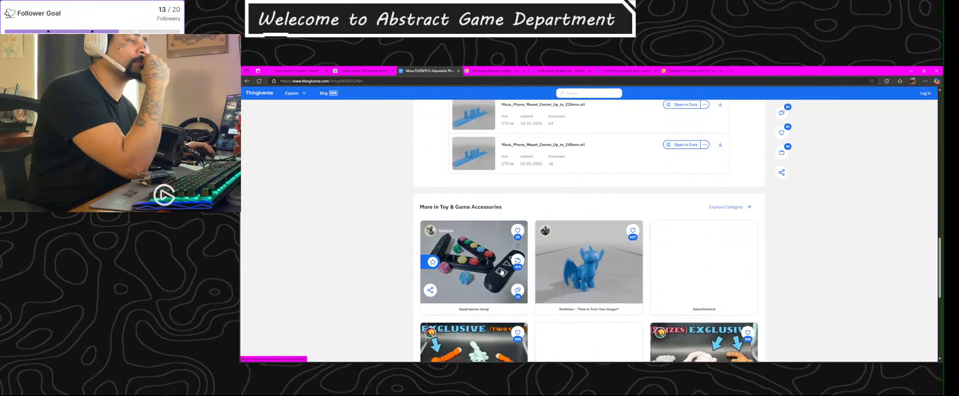
Step: Look over the phone mount's main photo on Thingiverse and switch back to the Tinkercad design
scroll(502, 271, up, 12)
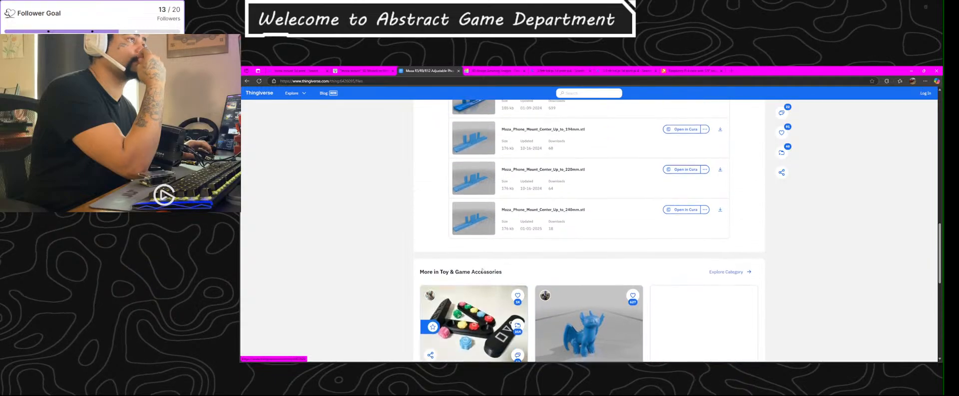
scroll(456, 271, up, 3)
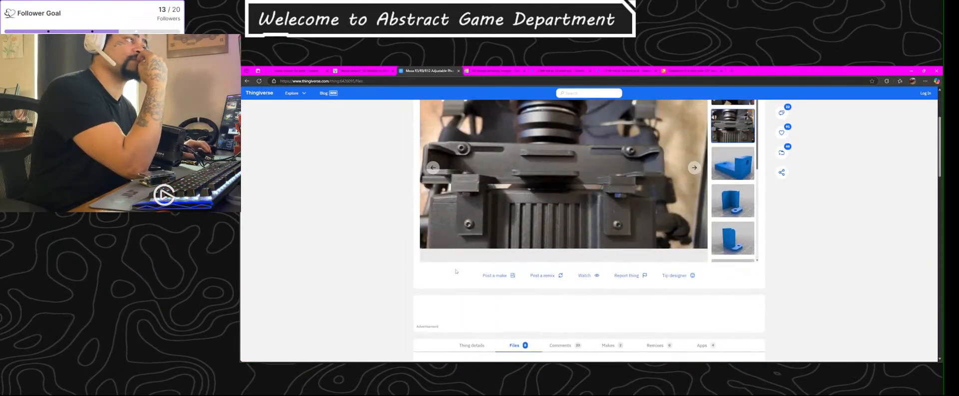
scroll(456, 270, up, 3)
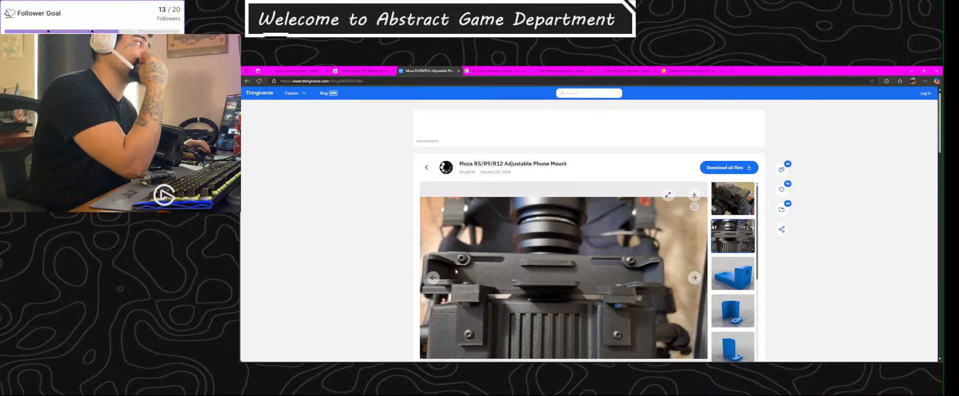
click(489, 70)
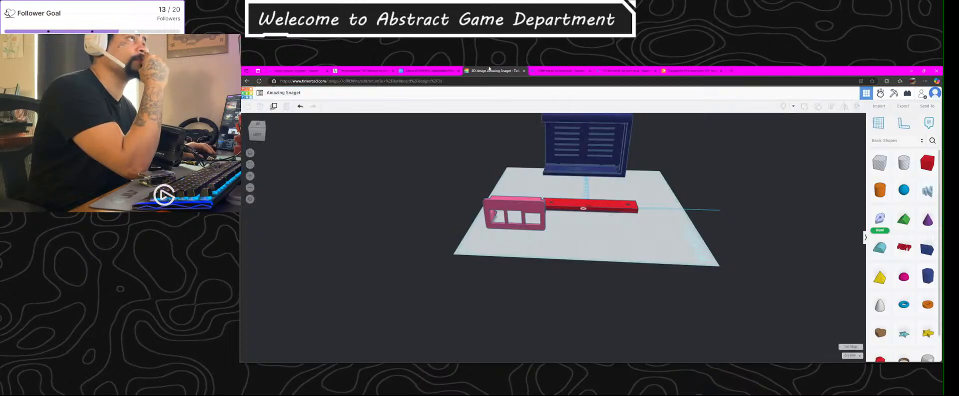
Step: Select the raised blue case, undo its last move and reposition it slightly above the red plate
click(603, 173)
right_drag(602, 173, 542, 245)
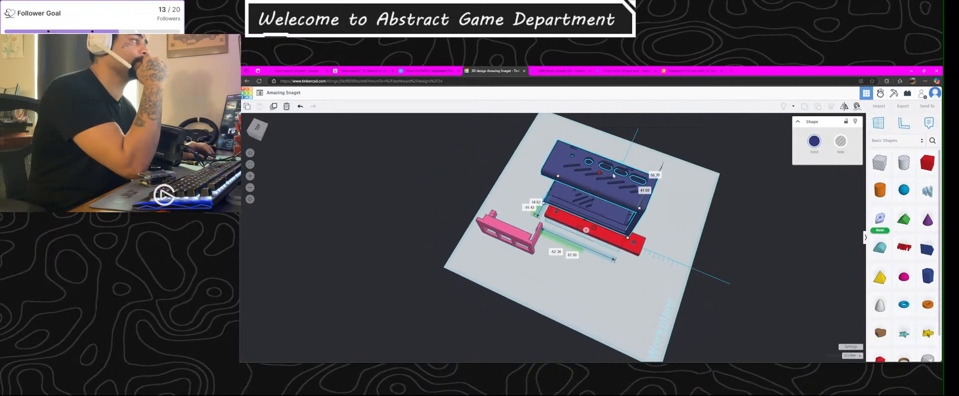
key(ctrl+z)
drag(630, 196, 644, 201)
scroll(676, 208, up, 6)
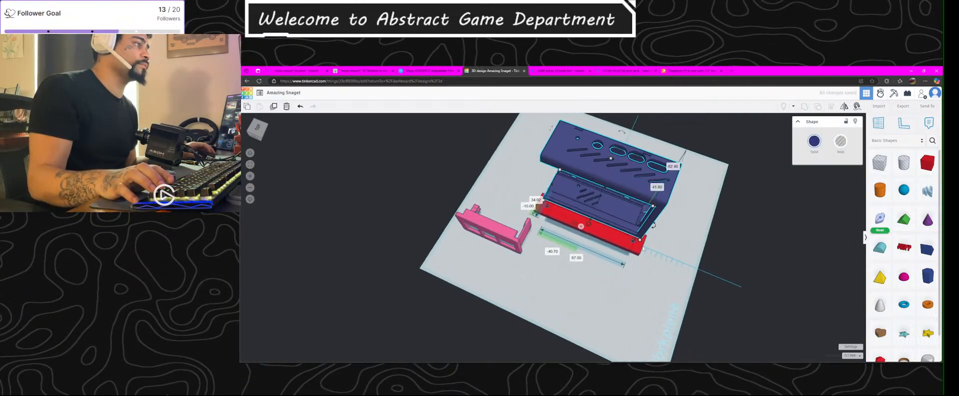
Step: Examine the blue case's open side and underside up close
right_drag(659, 184, 539, 70)
scroll(531, 174, up, 4)
middle_drag(530, 175, 546, 235)
scroll(546, 235, up, 3)
scroll(546, 235, up, 5)
right_drag(543, 215, 527, 262)
scroll(527, 261, down, 8)
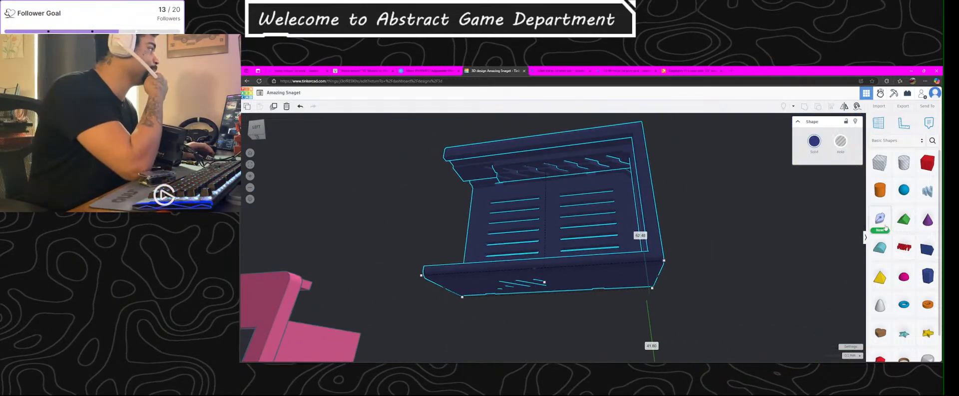
Step: Try a Key Ring shape from the Design Starters beside the blue case and delete it
click(895, 140)
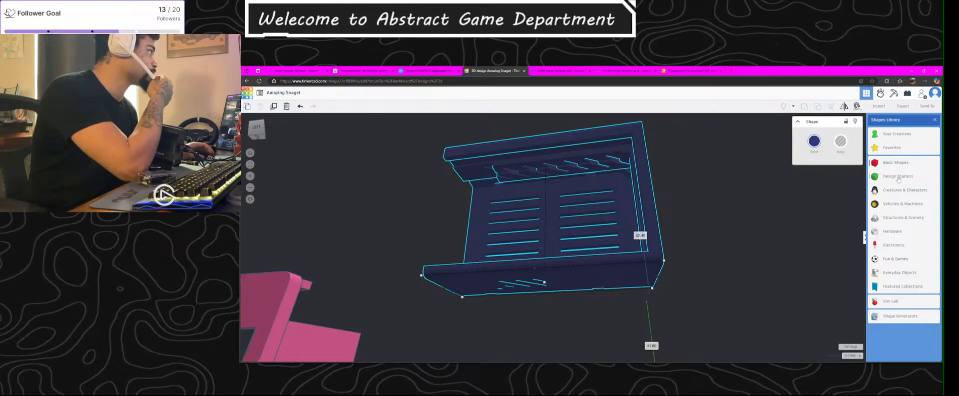
click(898, 176)
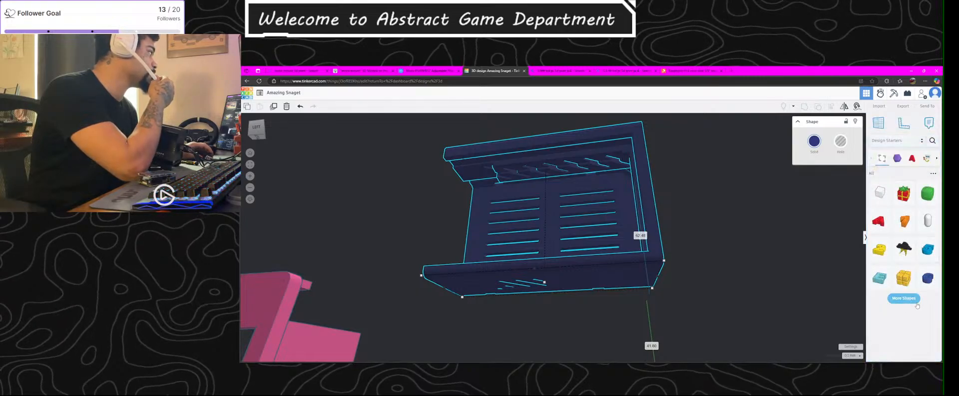
scroll(902, 304, down, 3)
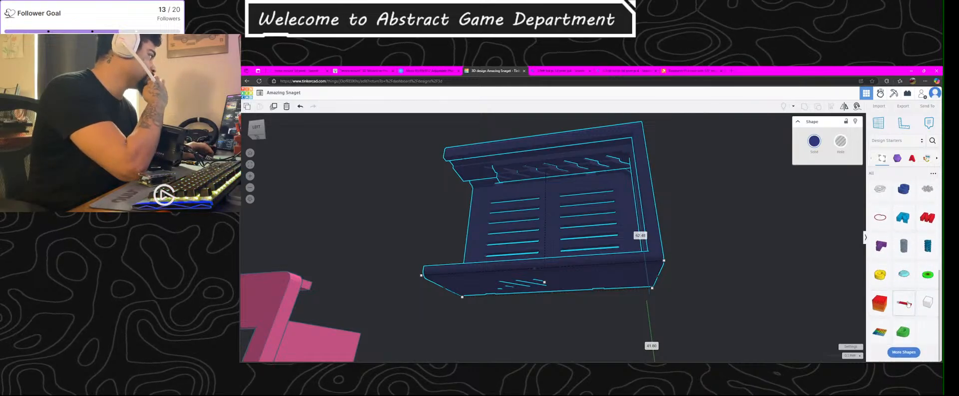
drag(905, 303, 559, 257)
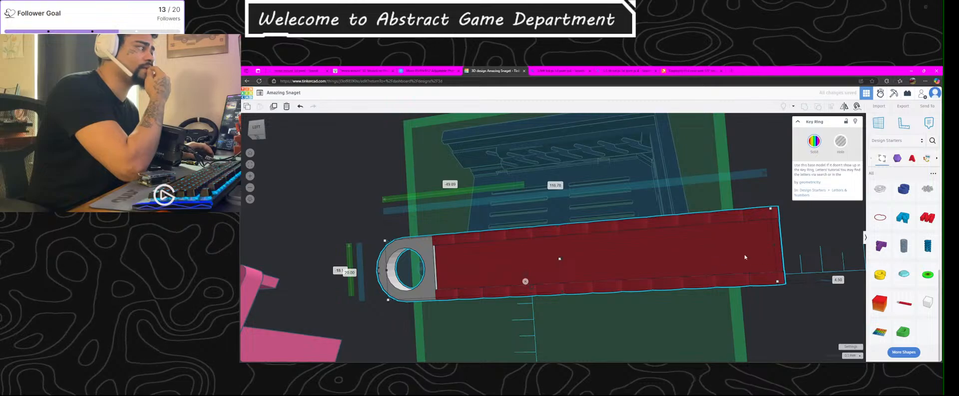
right_drag(740, 259, 744, 283)
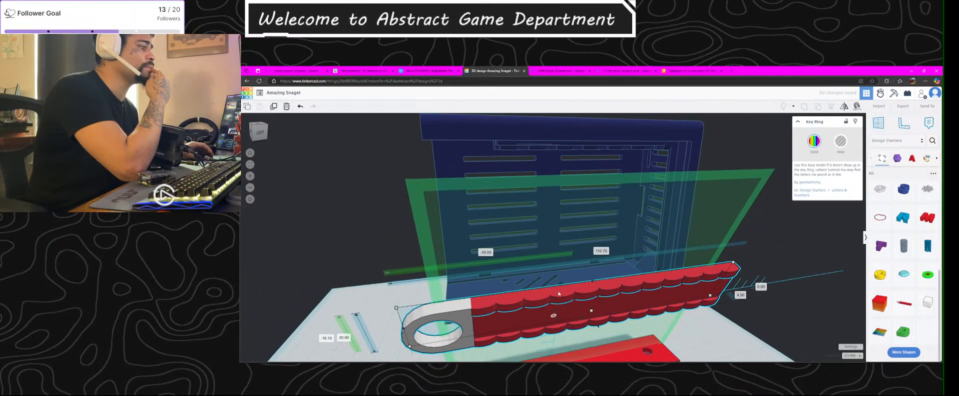
key(Delete)
Step: Browse the extended Structures & Scenery shape collection for a part that could join the case and plate
click(889, 141)
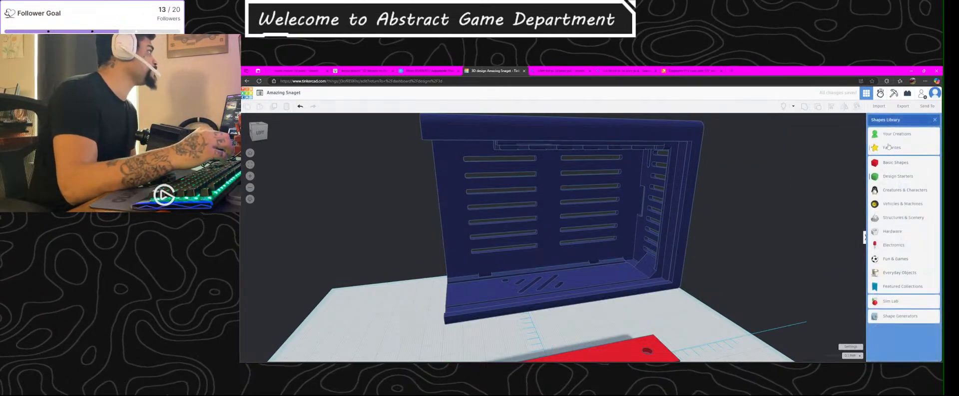
click(899, 167)
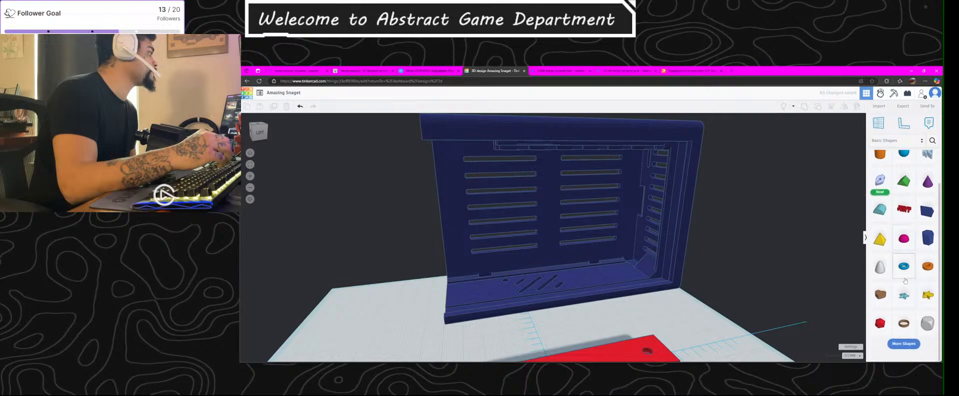
click(883, 143)
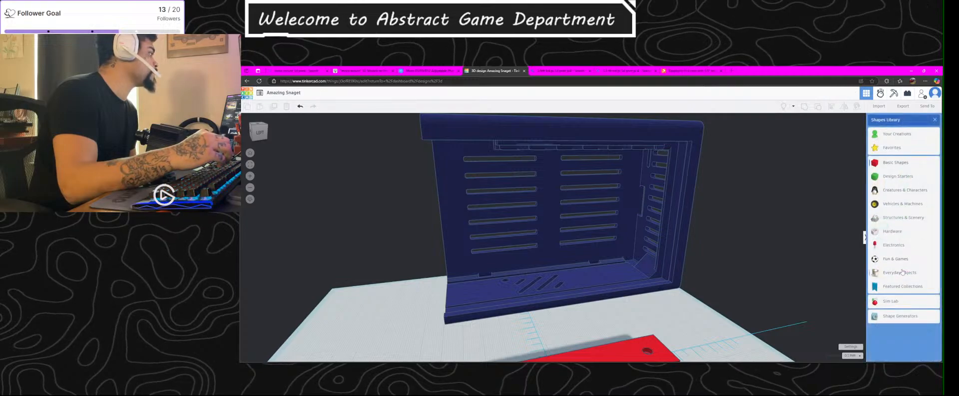
click(903, 218)
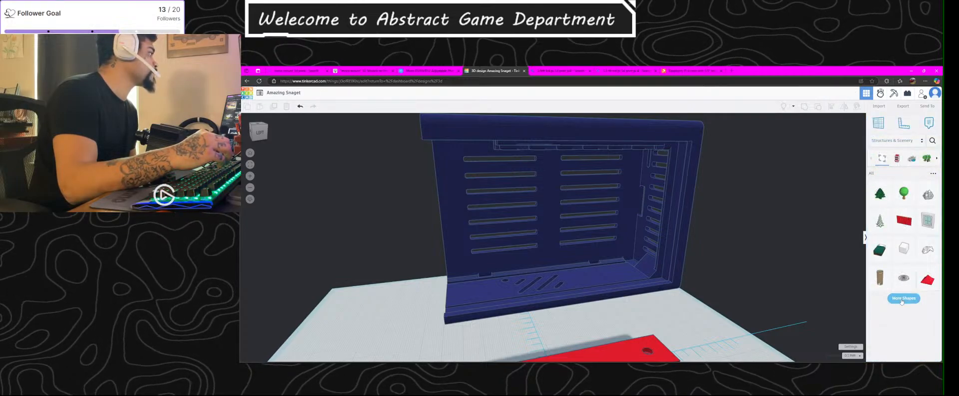
click(903, 299)
mouse_move(881, 277)
mouse_down()
mouse_move(560, 359)
mouse_move(602, 368)
mouse_move(879, 234)
mouse_move(890, 269)
mouse_up()
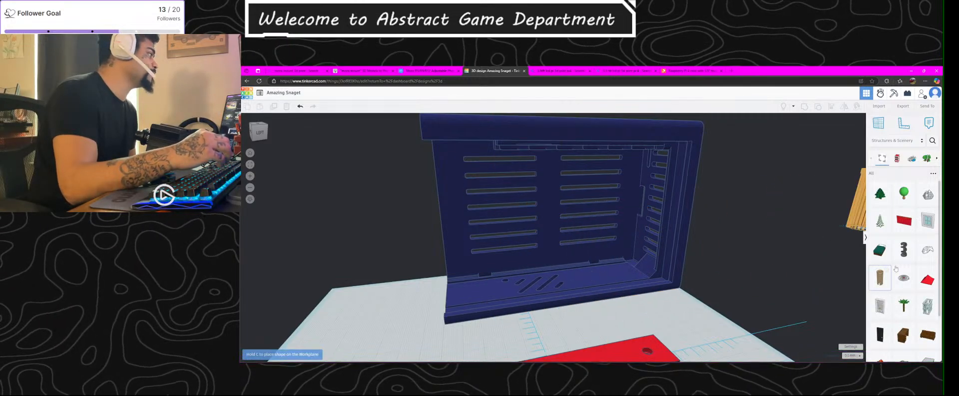
scroll(914, 250, down, 3)
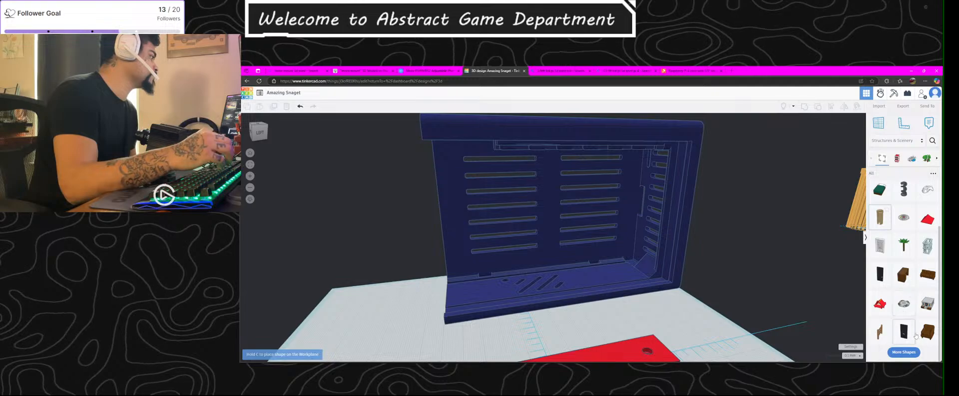
click(912, 353)
scroll(894, 325, down, 5)
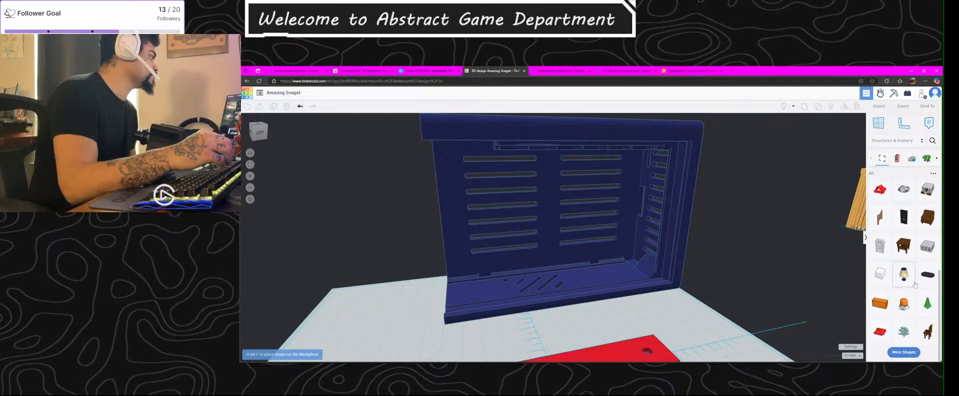
scroll(904, 305, down, 4)
click(908, 351)
scroll(899, 310, down, 4)
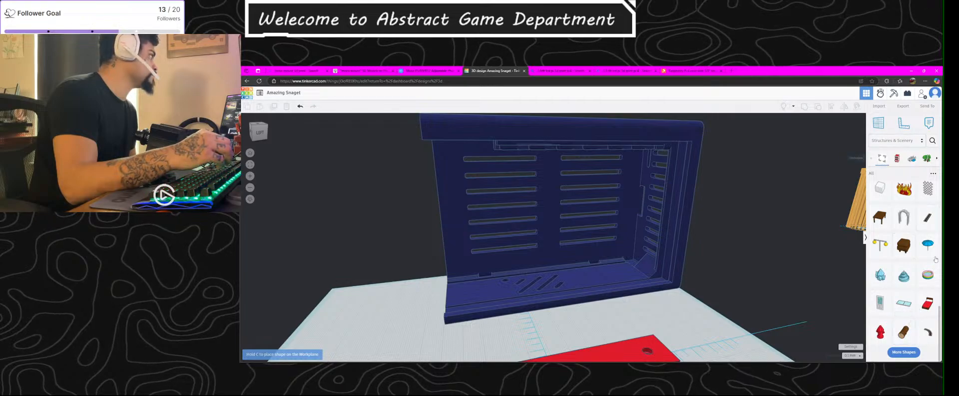
click(908, 351)
scroll(904, 330, down, 4)
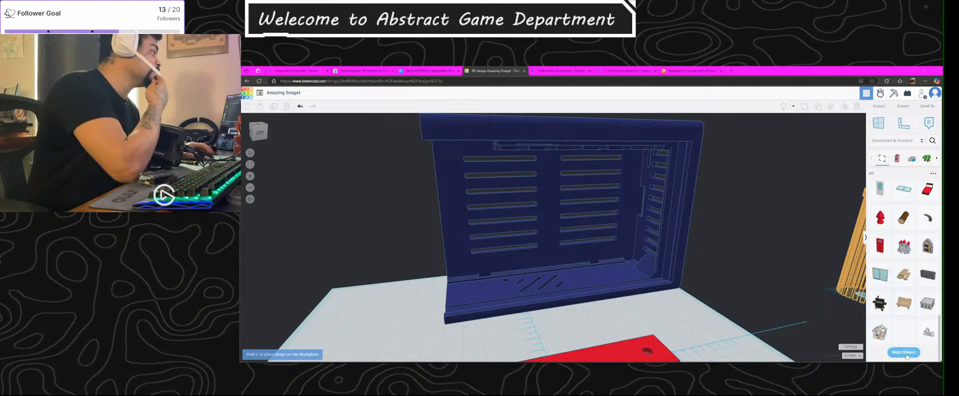
scroll(913, 320, down, 3)
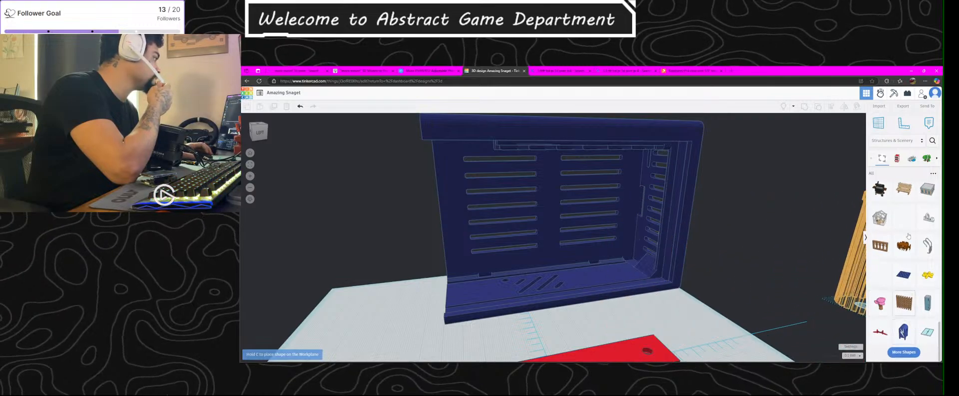
Step: Check Your Creations and look through the full Basic Shapes collection
click(882, 140)
click(893, 145)
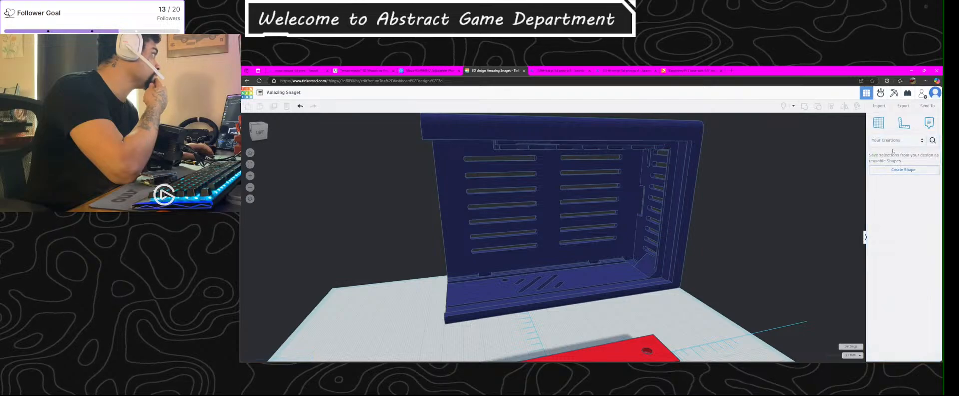
click(900, 164)
scroll(910, 238, down, 1)
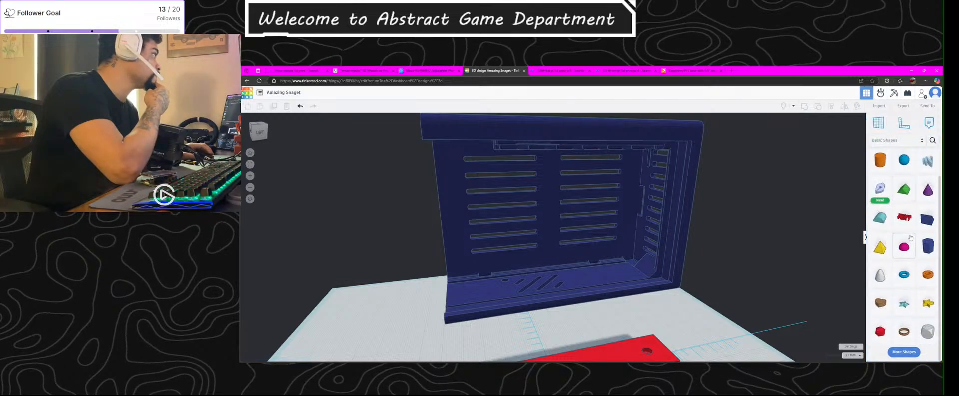
click(894, 351)
scroll(912, 280, down, 1)
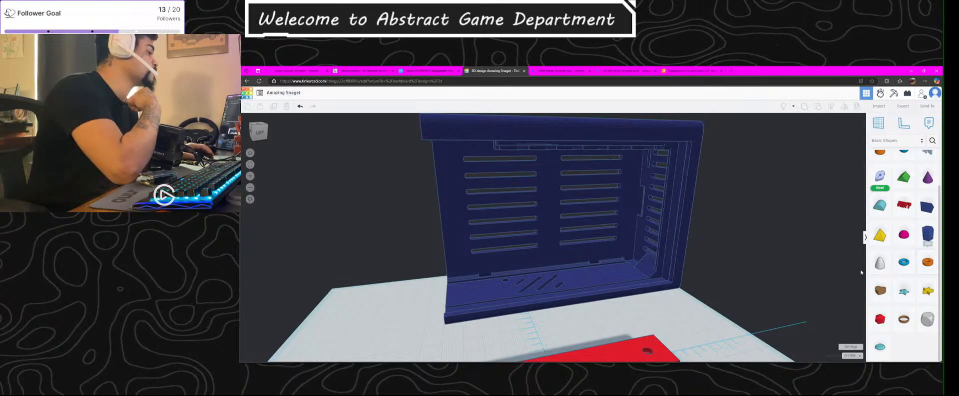
scroll(670, 265, down, 2)
Step: Select the red plate and inspect its alignment beneath the raised blue case from several sides
right_drag(665, 280, 724, 304)
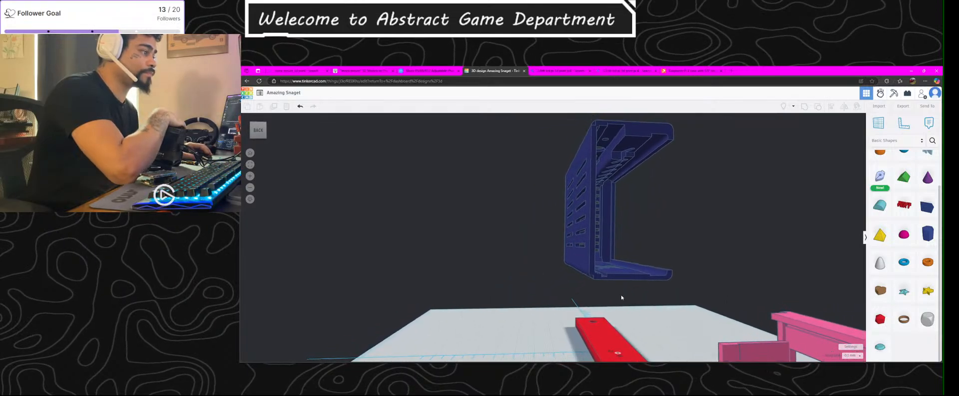
scroll(625, 307, down, 5)
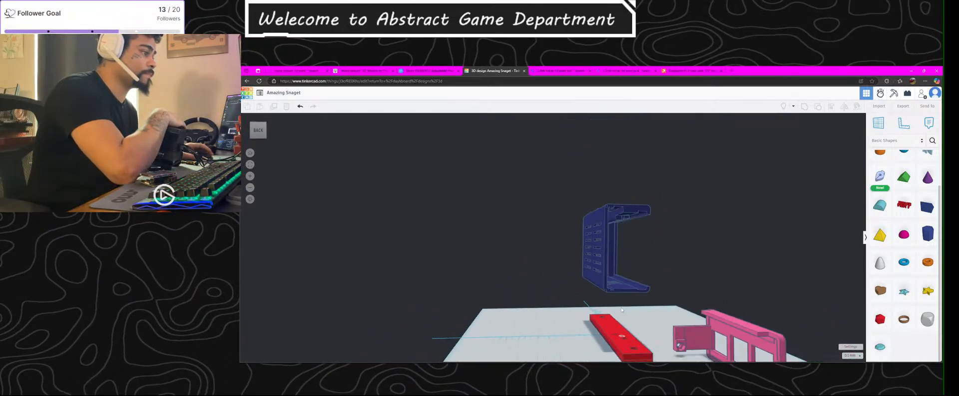
click(634, 338)
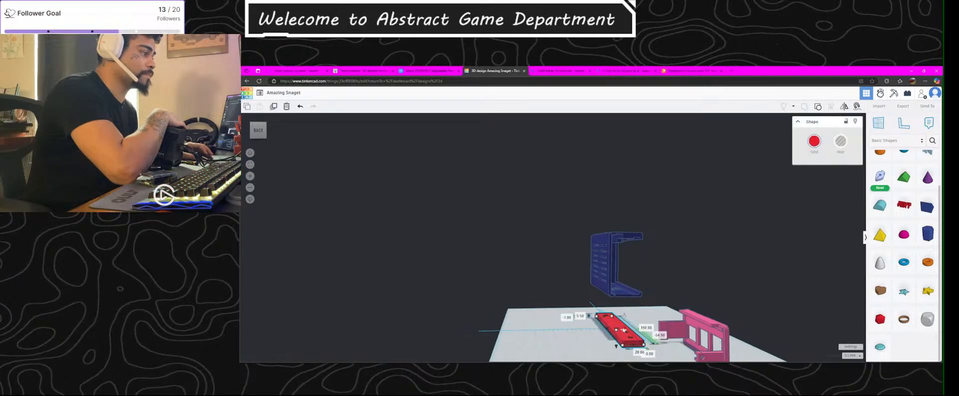
right_drag(618, 316, 752, 328)
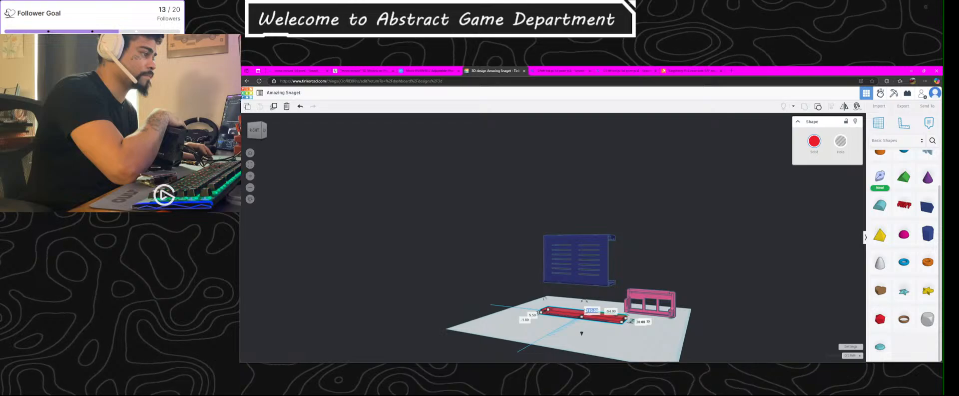
drag(583, 334, 583, 332)
right_drag(583, 333, 556, 229)
scroll(599, 325, up, 5)
click(656, 285)
Step: Shift the blue case over the red plate and lower it to a height of 24.60
click(556, 229)
scroll(557, 240, up, 3)
drag(556, 240, 560, 225)
right_drag(560, 225, 557, 299)
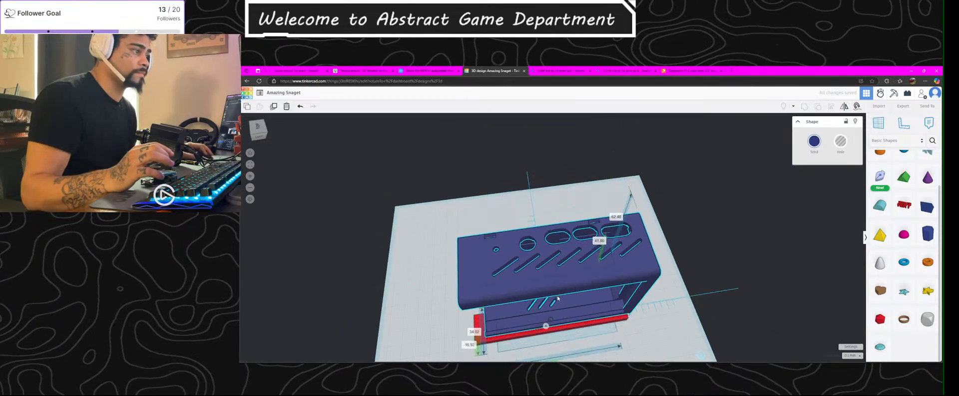
right_drag(556, 243, 604, 263)
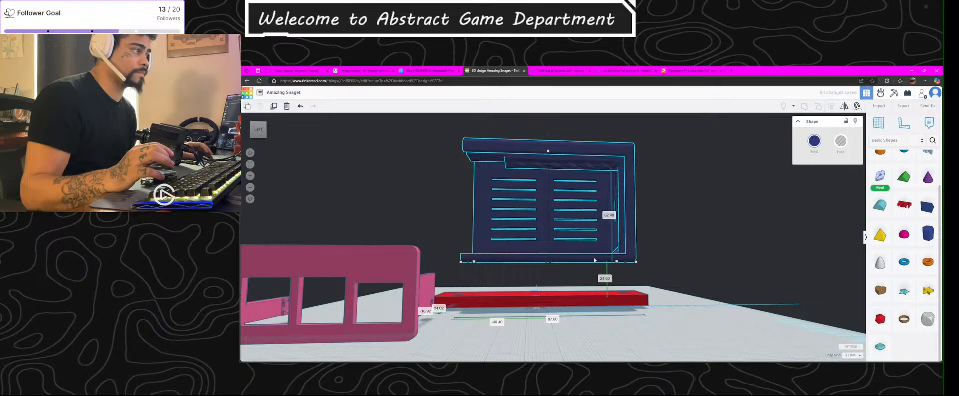
Step: Try moving the blue case lengthwise past the end of the red plate, and undo the move
drag(604, 263, 582, 266)
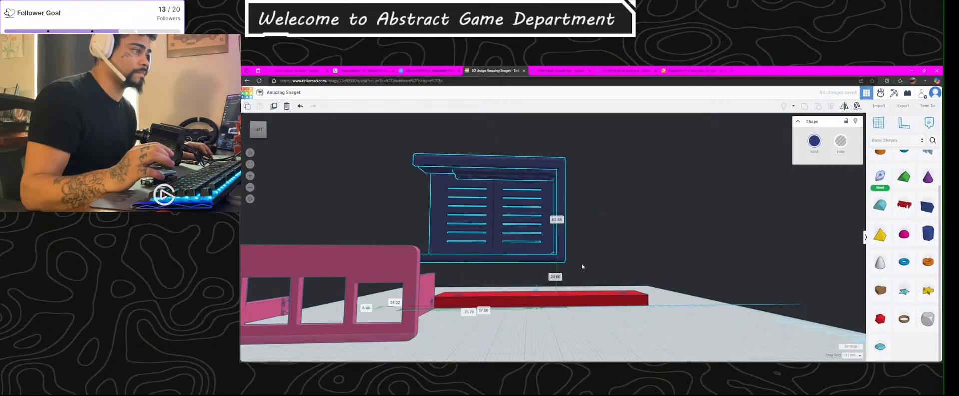
key(ctrl+z)
Step: Slide the red plate out from beneath the blue case toward the pink bracket and leave it selected
drag(583, 298, 583, 325)
key(ctrl+z)
click(593, 317)
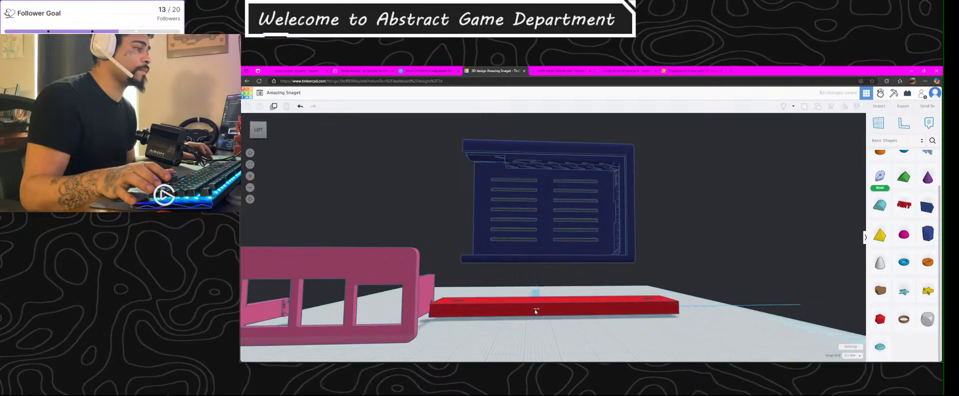
right_drag(538, 310, 747, 359)
right_drag(589, 319, 581, 215)
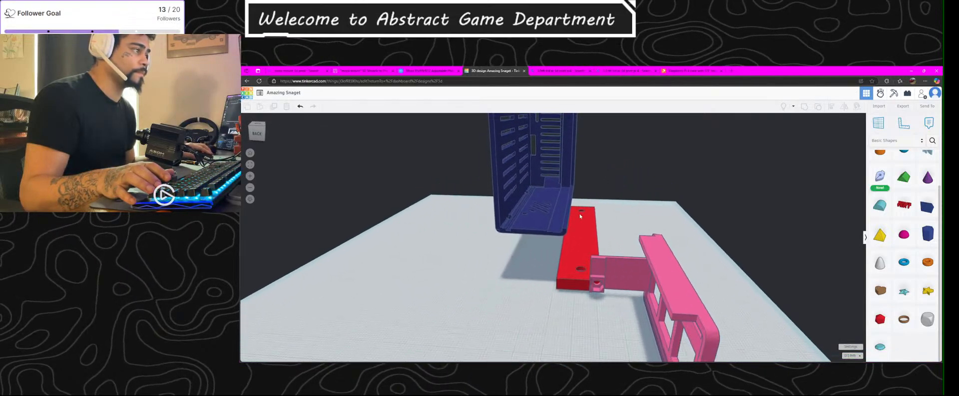
click(589, 243)
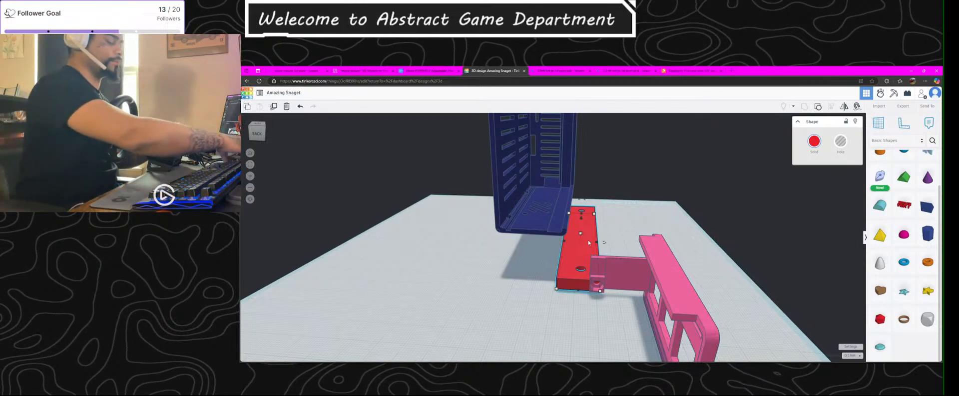
Step: Place a red box beside the red plate, beneath the end of the blue case farthest from the pink bracket
right_drag(631, 264, 651, 242)
click(651, 242)
right_drag(654, 282, 561, 267)
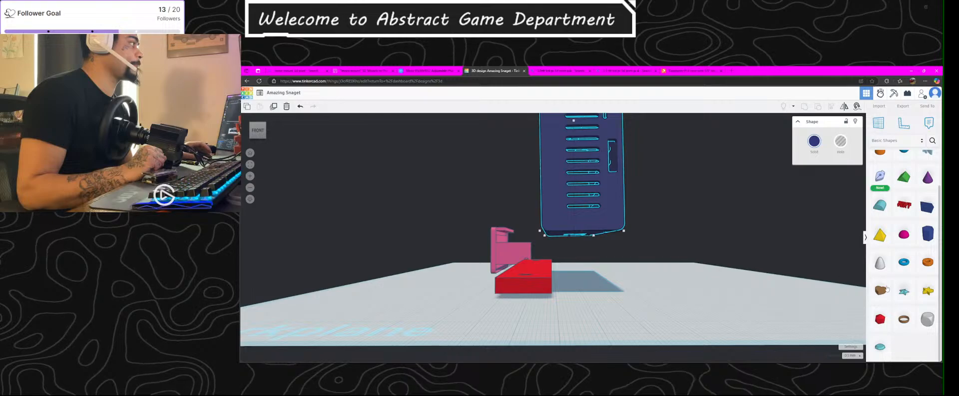
scroll(906, 250, up, 2)
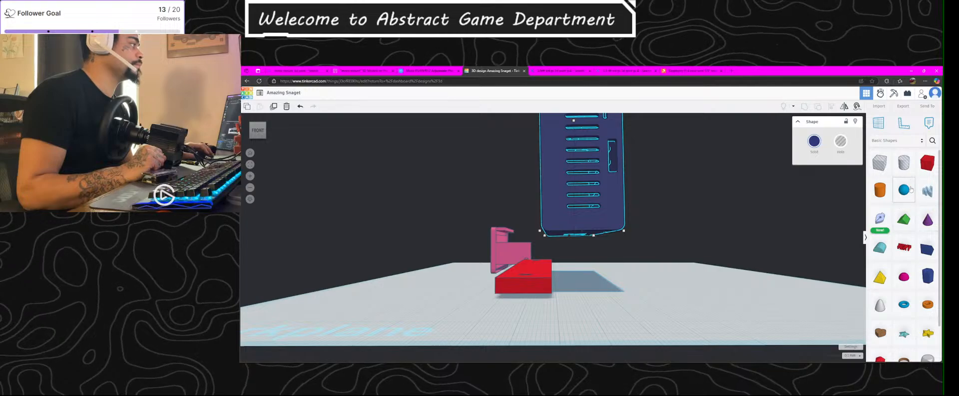
click(928, 169)
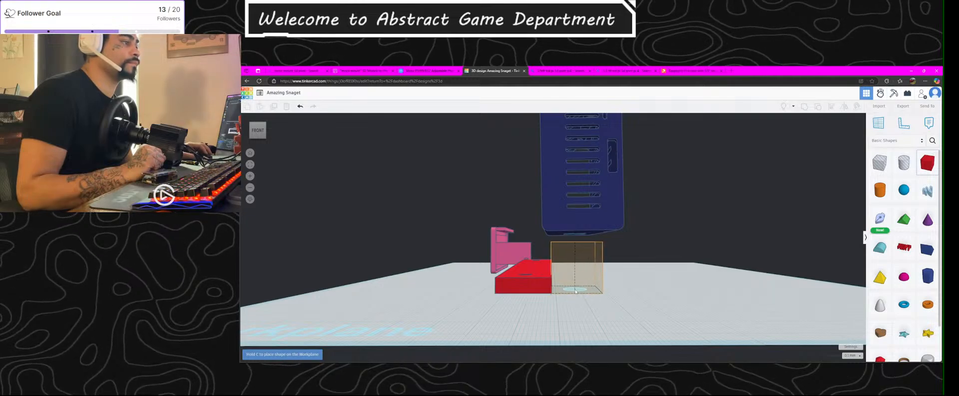
click(575, 290)
mouse_move(576, 290)
right_down()
mouse_move(555, 296)
mouse_move(567, 300)
right_up()
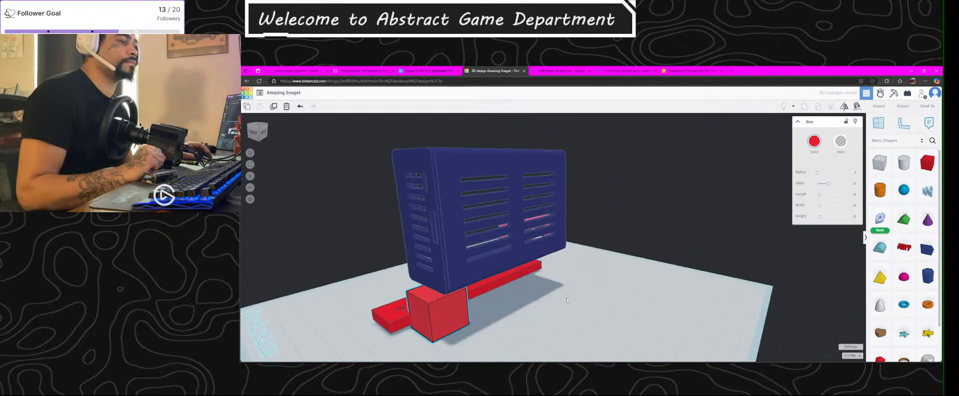
Step: Place a second red box beneath the other end of the blue case, near the pink bracket, undoing the stray change
click(925, 162)
click(526, 270)
right_drag(525, 271, 520, 253)
key(ctrl+z)
click(520, 253)
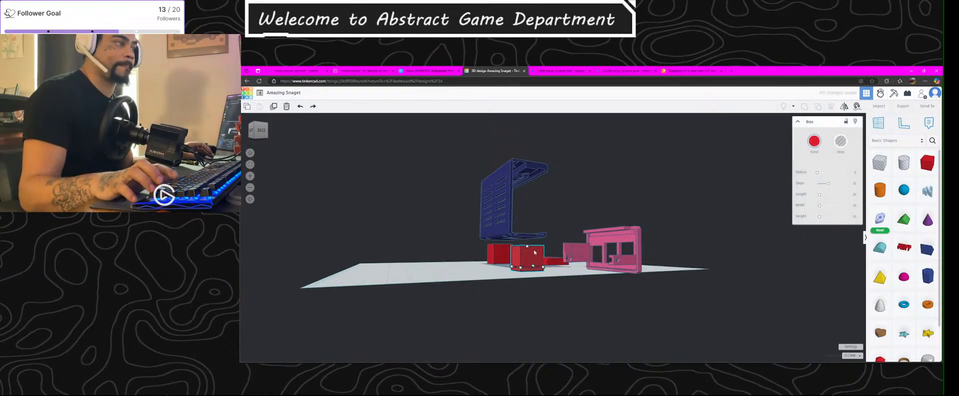
click(490, 280)
right_drag(489, 280, 595, 270)
click(591, 267)
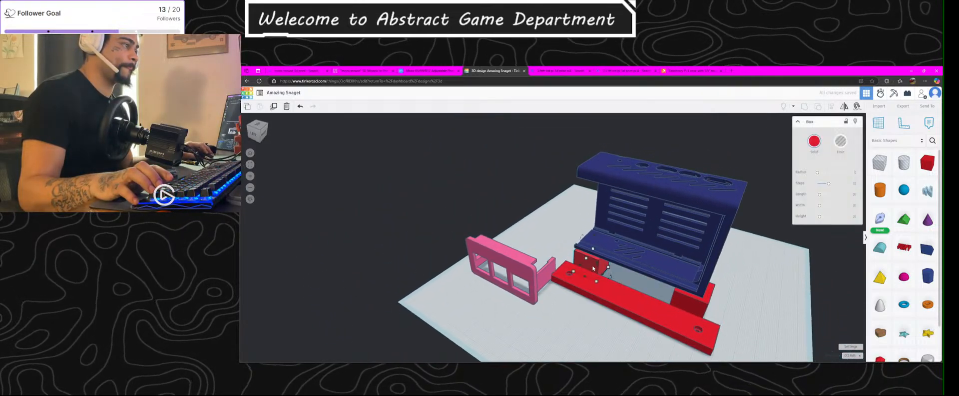
Step: Move both red boxes toward the red plate and position the blue case on top of them
drag(591, 268, 599, 273)
drag(687, 302, 690, 310)
drag(637, 274, 649, 278)
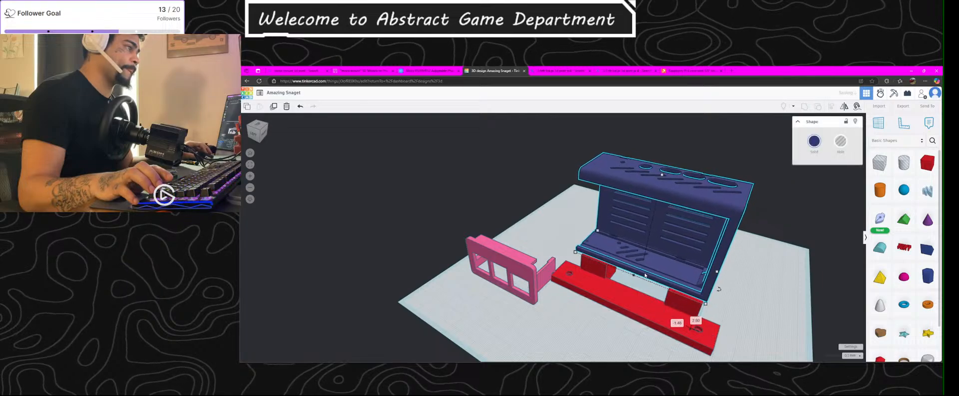
drag(667, 156, 668, 169)
Step: Select each red box in turn and examine its size and fit under the blue case from behind and below
right_drag(667, 169, 600, 245)
click(527, 263)
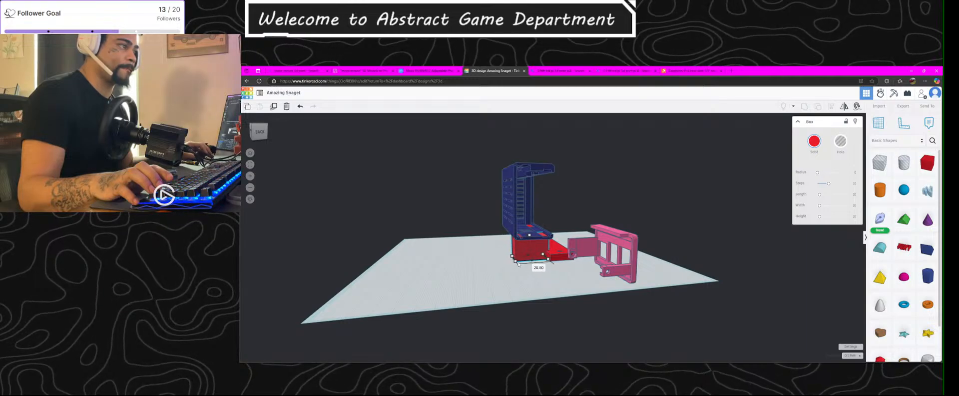
right_drag(564, 320, 527, 274)
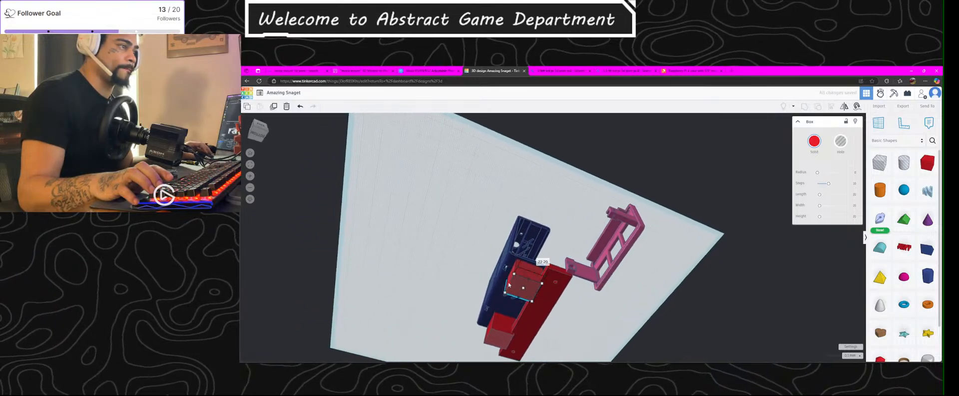
click(493, 336)
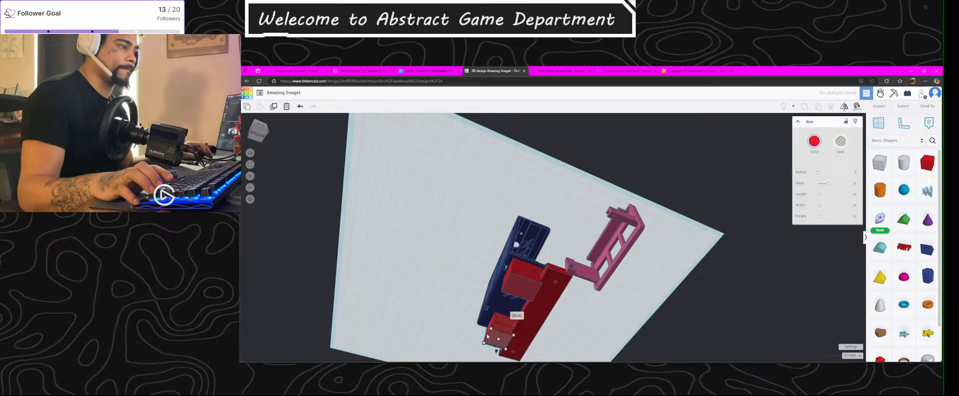
right_drag(483, 330, 655, 342)
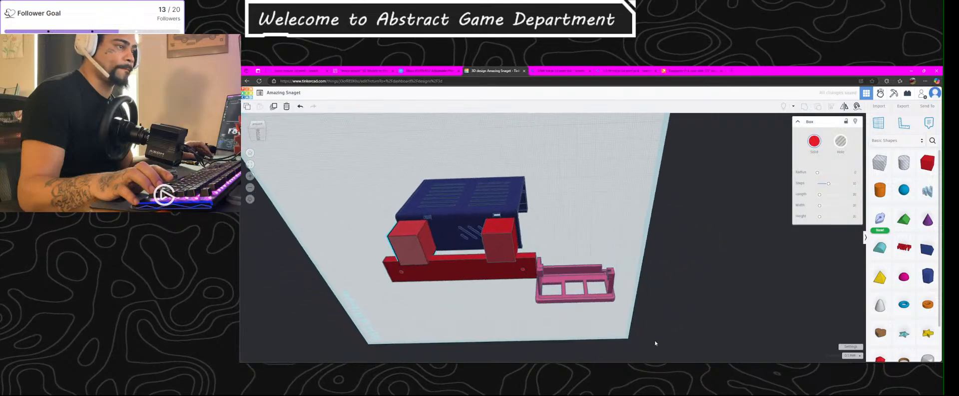
Step: Nudge the blue case and both red boxes along the red plate, away from the pink bracket
right_drag(417, 270, 469, 231)
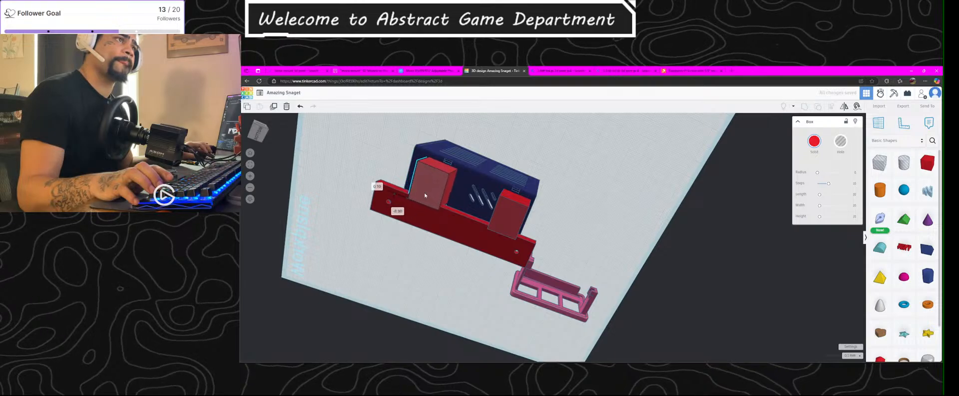
click(472, 197)
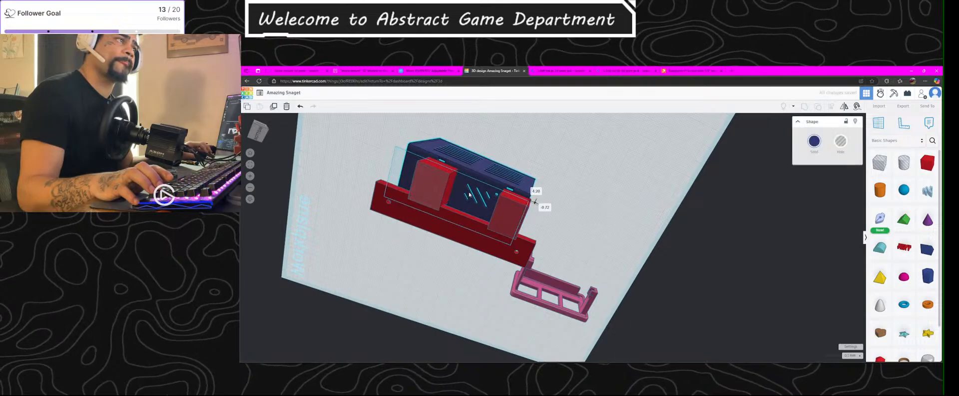
click(428, 195)
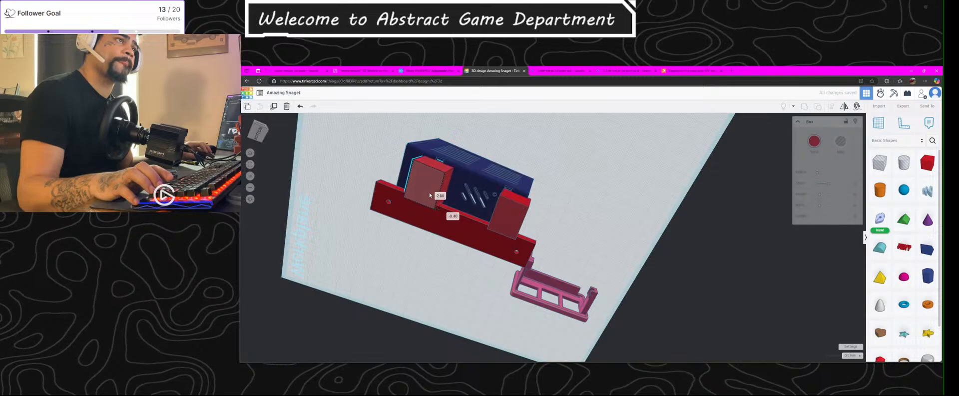
click(506, 216)
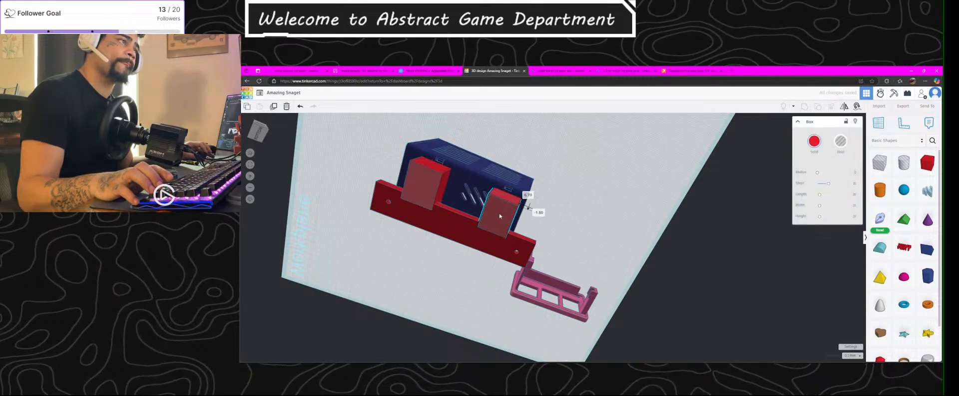
Step: Position the two red support blocks beneath the blue case and set the block height to about 21.9 mm
right_drag(493, 217, 733, 231)
click(709, 260)
click(558, 227)
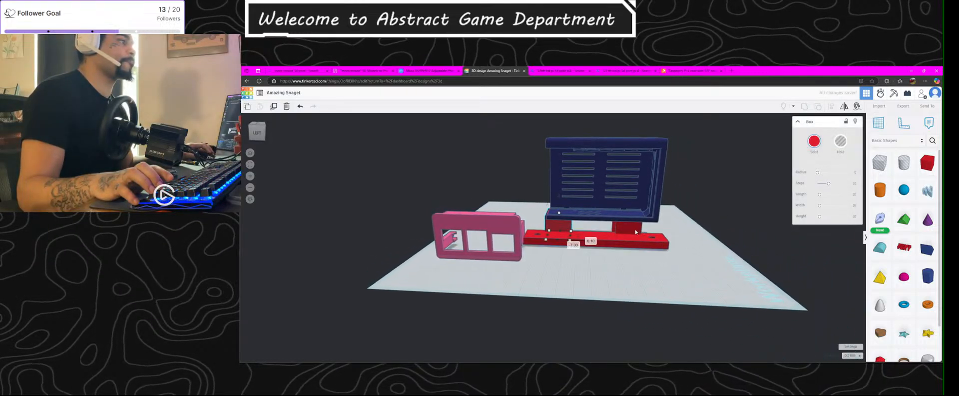
drag(618, 220, 611, 220)
drag(596, 129, 597, 120)
right_drag(657, 180, 586, 135)
drag(586, 135, 589, 126)
right_drag(620, 175, 481, 163)
mouse_move(553, 187)
right_down()
mouse_move(571, 203)
mouse_move(550, 199)
right_up()
click(549, 199)
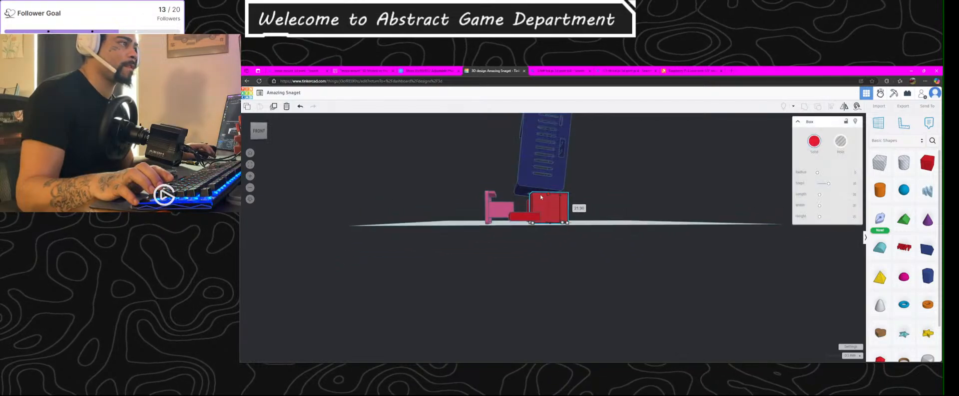
Step: Round the edges of both red support blocks by giving each a small corner radius
right_drag(575, 203, 540, 215)
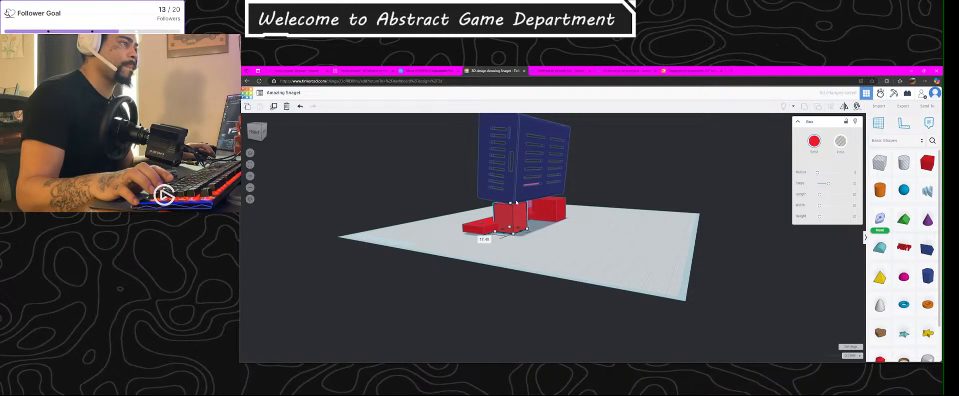
right_drag(516, 201, 778, 191)
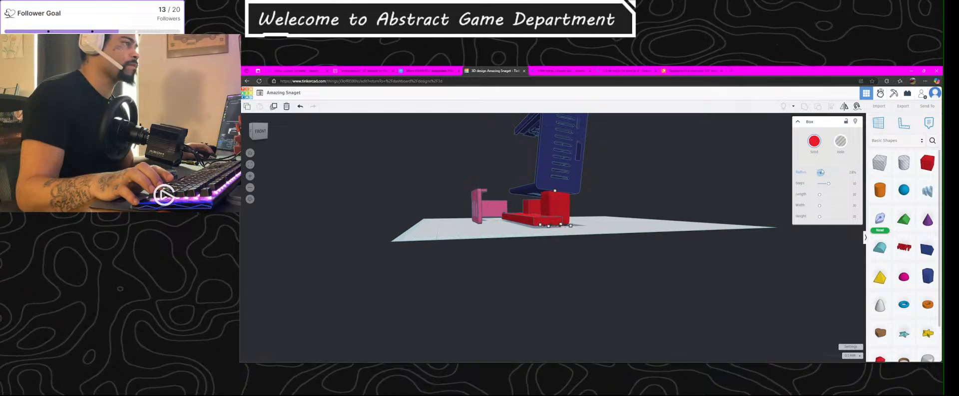
right_drag(626, 214, 567, 213)
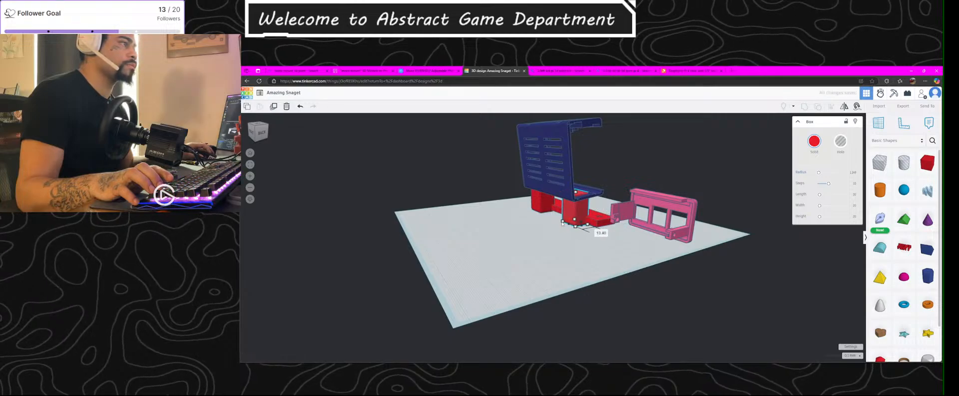
drag(556, 223, 534, 210)
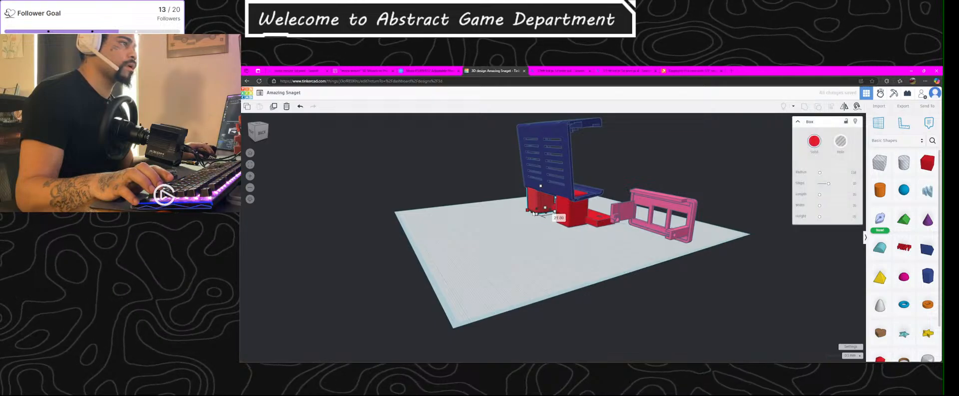
Step: Examine from several sides how the rounded support blocks meet the floor and underside of the blue case
right_drag(563, 210, 410, 237)
right_drag(534, 244, 394, 233)
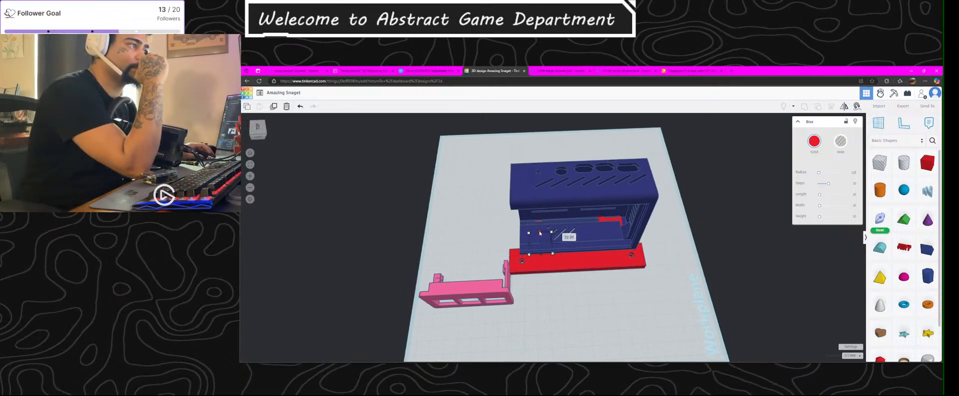
right_drag(553, 251, 810, 211)
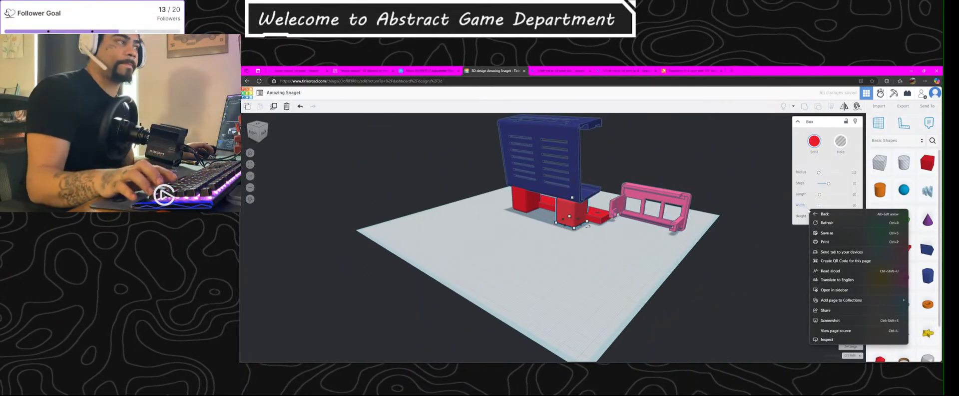
scroll(507, 231, up, 1)
scroll(598, 239, up, 10)
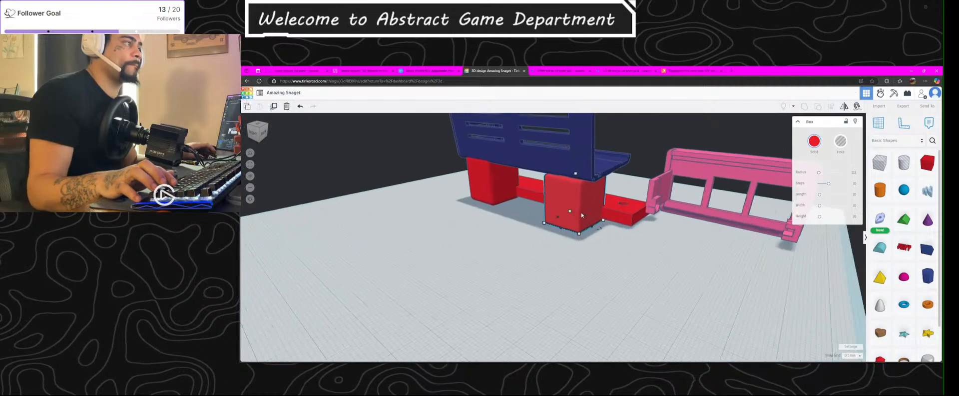
scroll(595, 131, down, 3)
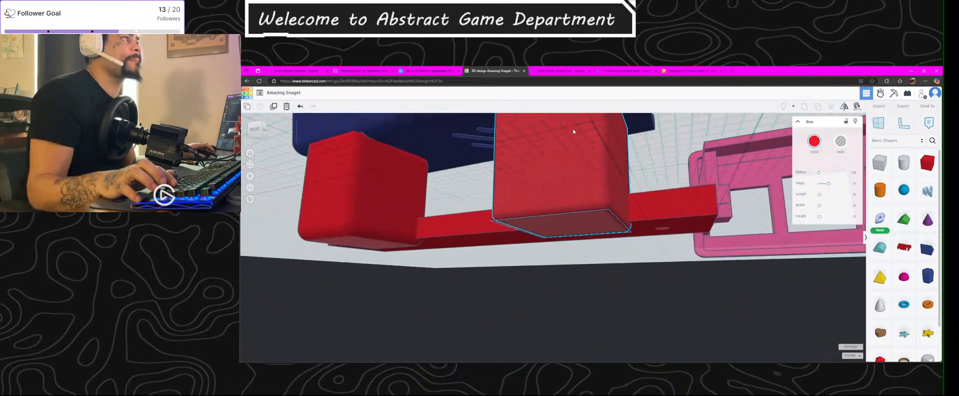
scroll(500, 148, up, 4)
right_drag(490, 139, 721, 287)
scroll(713, 191, up, 3)
scroll(905, 250, down, 2)
right_drag(750, 240, 510, 308)
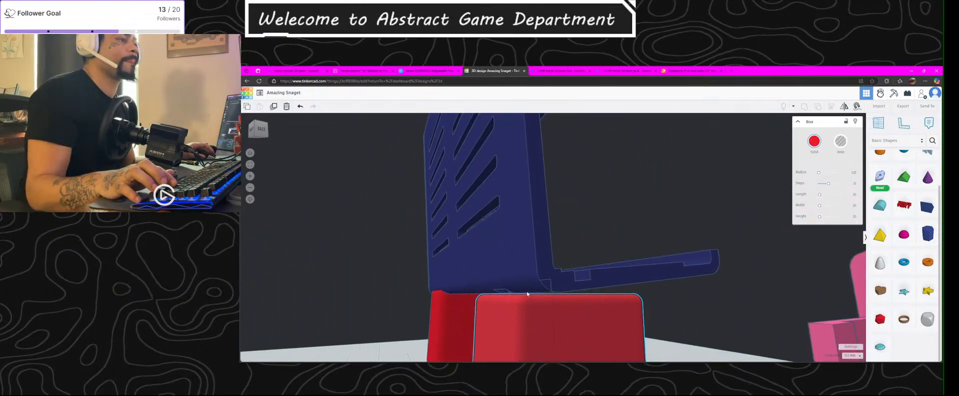
right_drag(543, 286, 572, 333)
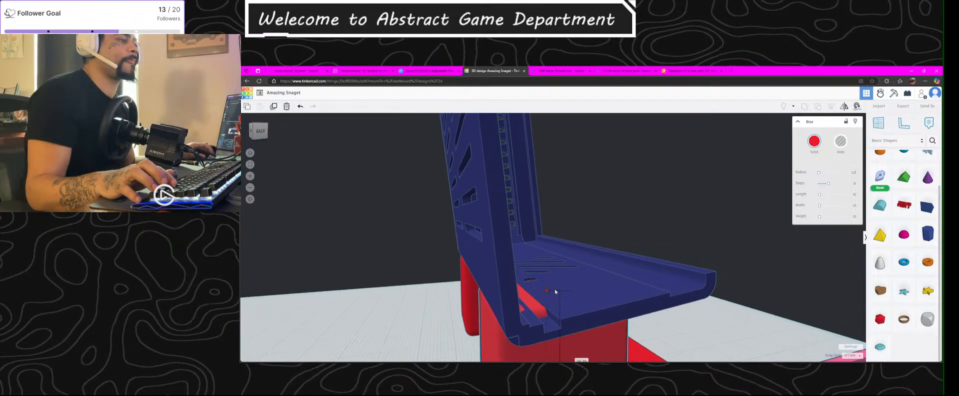
right_drag(557, 286, 536, 314)
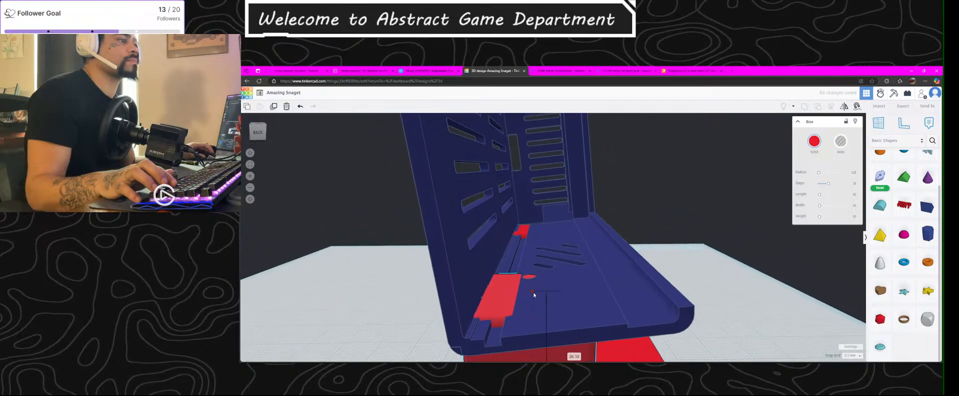
mouse_move(545, 302)
right_down()
mouse_move(589, 325)
mouse_move(642, 293)
mouse_move(576, 310)
mouse_move(520, 299)
mouse_move(543, 298)
right_up()
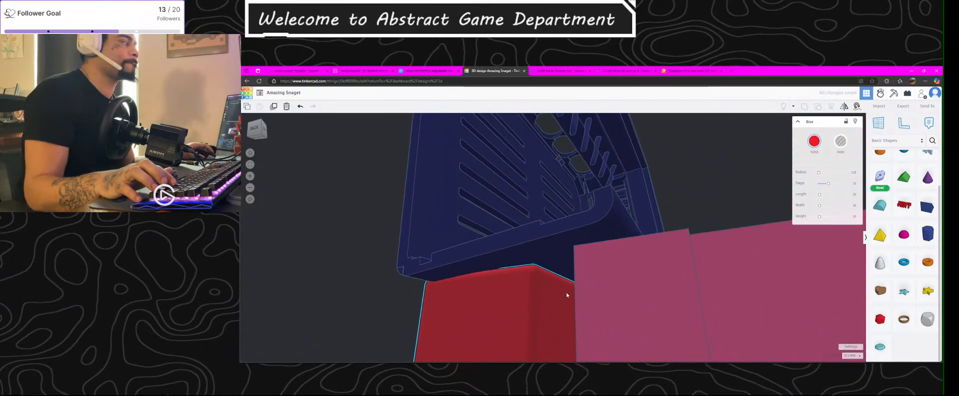
Step: Add a green Roof shape between the top of one red support block and the underside of the blue case
drag(904, 178, 559, 266)
right_drag(637, 302, 640, 270)
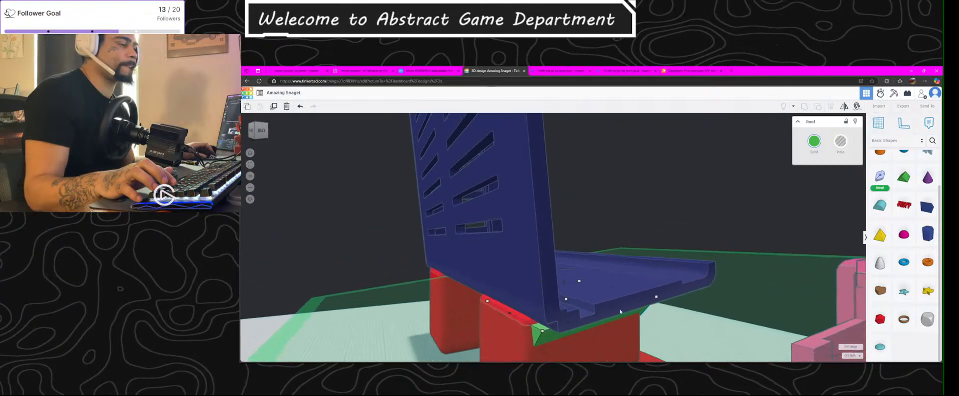
click(501, 328)
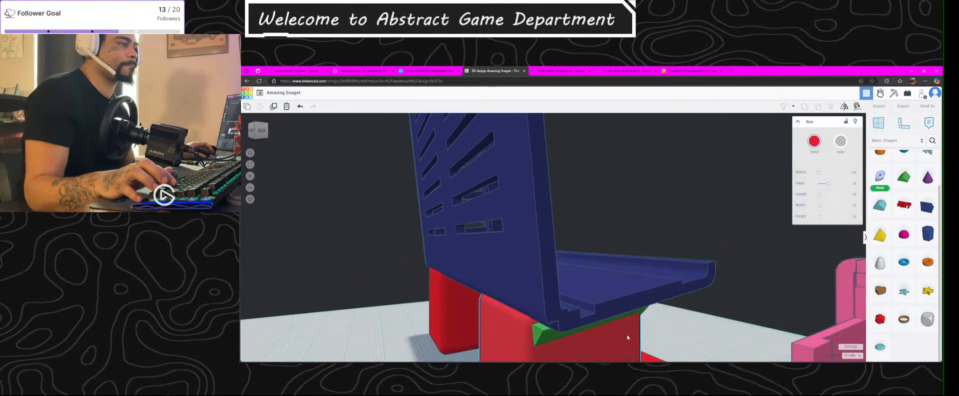
right_drag(643, 307, 527, 297)
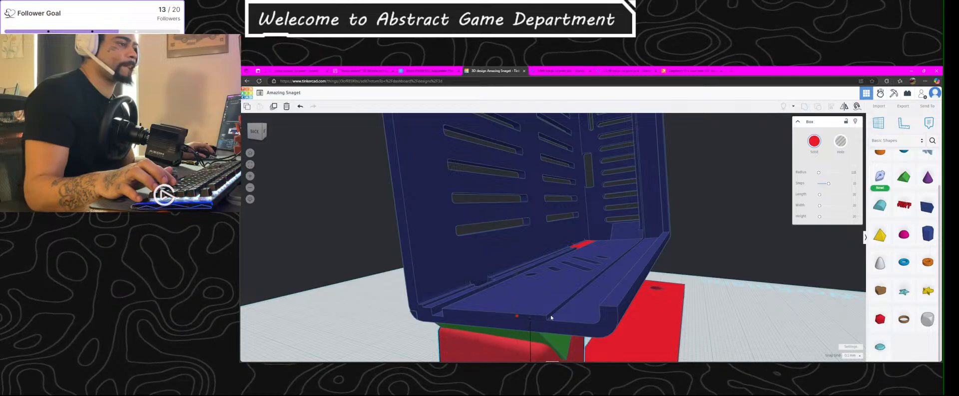
click(545, 353)
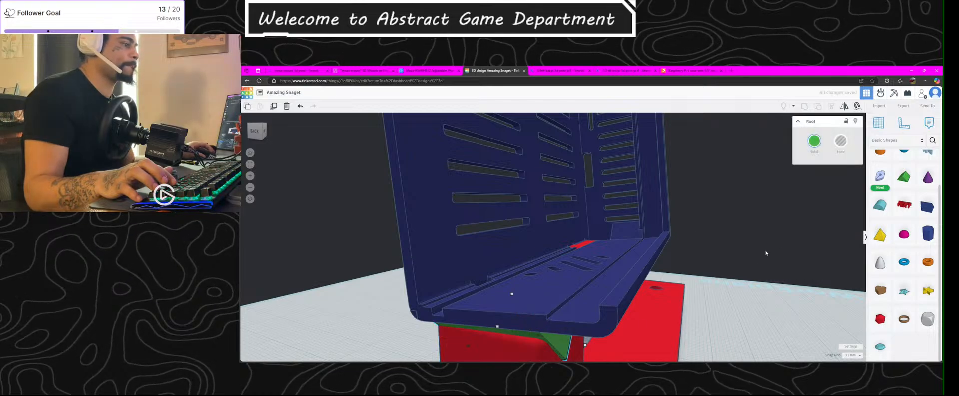
right_drag(644, 285, 805, 268)
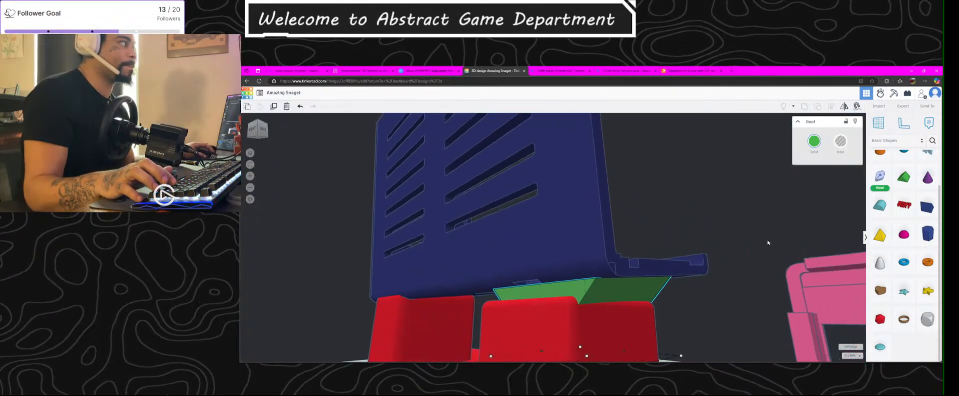
Step: Adjust the green roof wedge's size and position within the gap between the support block and the case
drag(580, 296, 578, 296)
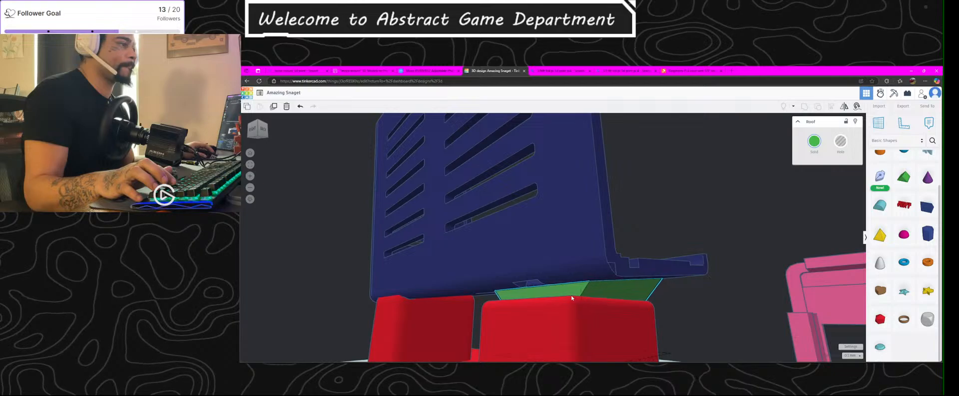
drag(587, 298, 602, 295)
right_drag(604, 295, 617, 361)
scroll(583, 260, up, 6)
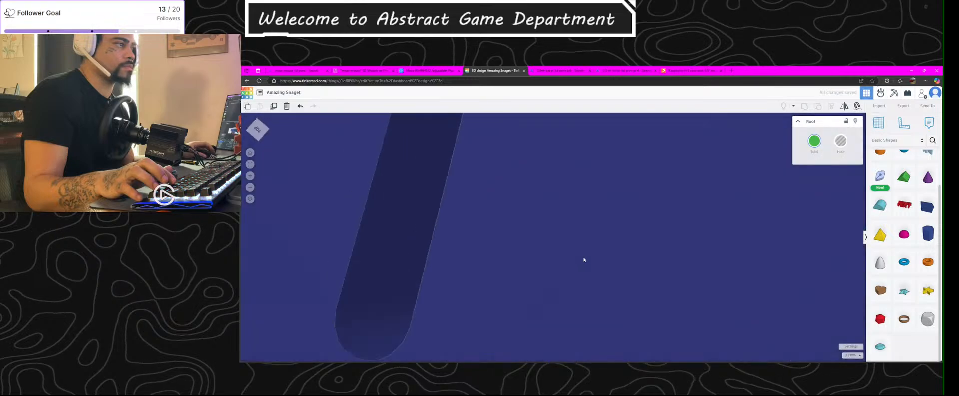
Step: Resize the red support block under the green wedge to about 26.3 mm deep
scroll(583, 259, down, 6)
right_drag(583, 260, 797, 161)
right_drag(606, 204, 587, 295)
click(580, 343)
drag(590, 338, 607, 340)
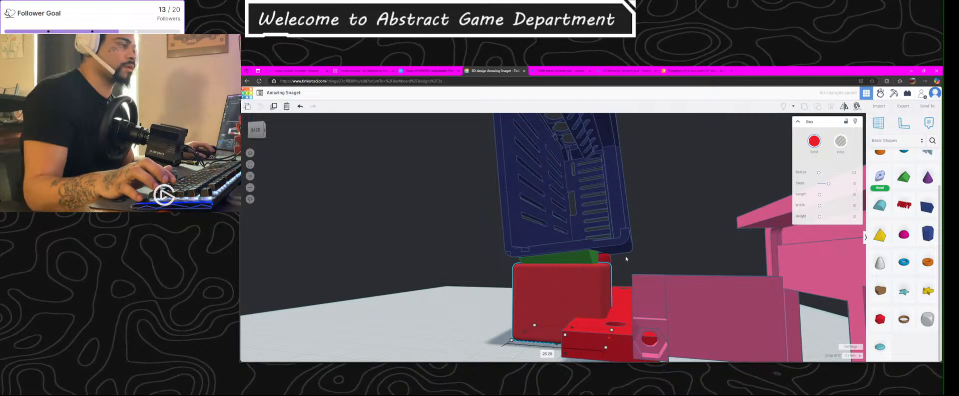
Step: Duplicate the red support block, shift the copy over the flat mounting bar, and raise it about 3 mm
scroll(898, 186, up, 2)
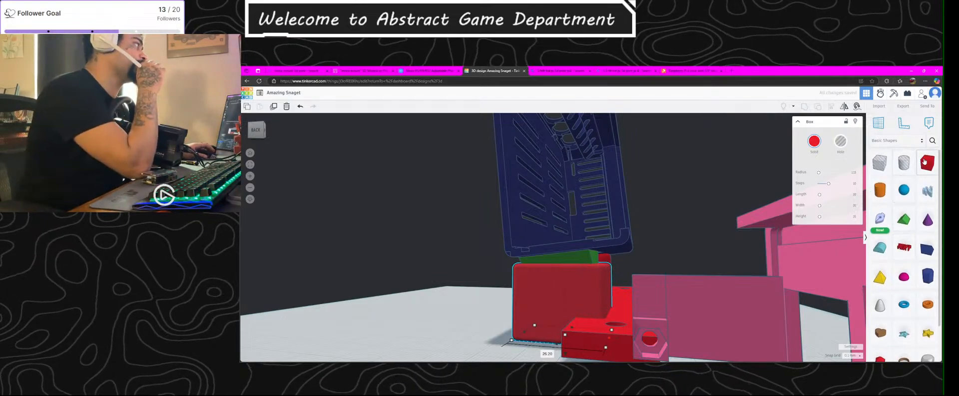
click(559, 287)
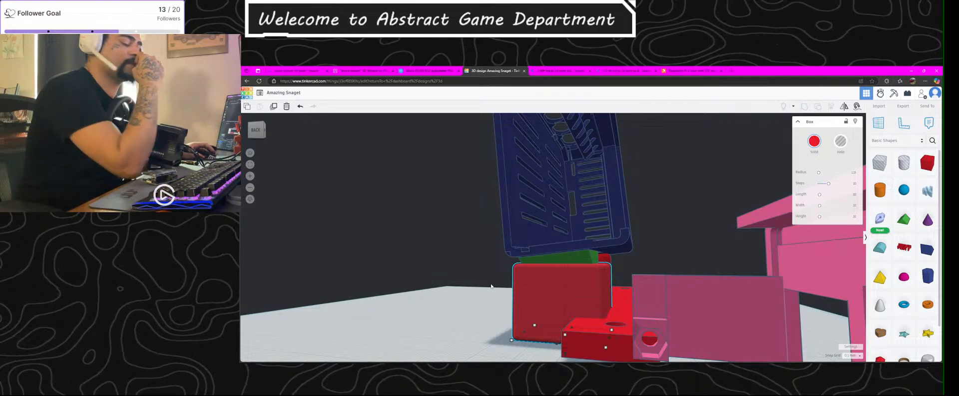
drag(590, 274, 639, 256)
key(ctrl+z)
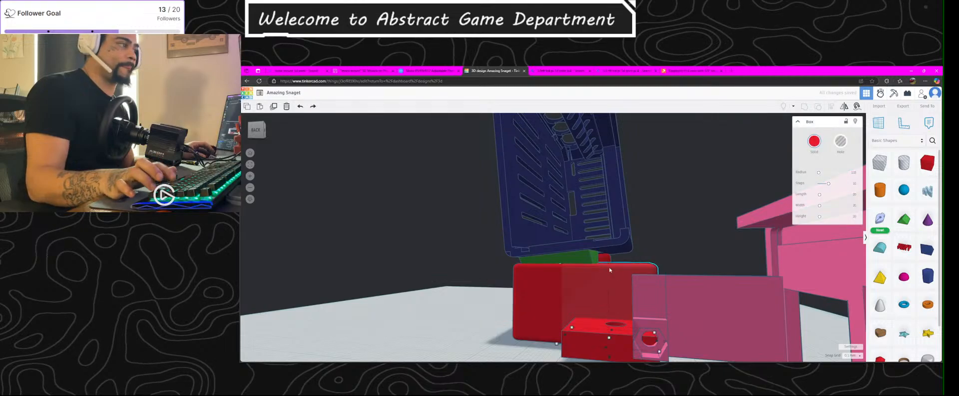
drag(609, 357, 612, 340)
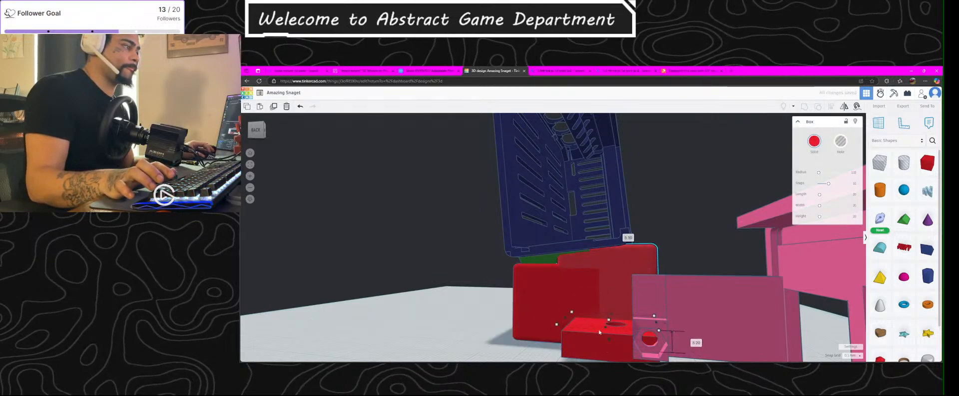
right_drag(608, 335, 300, 306)
scroll(435, 285, up, 5)
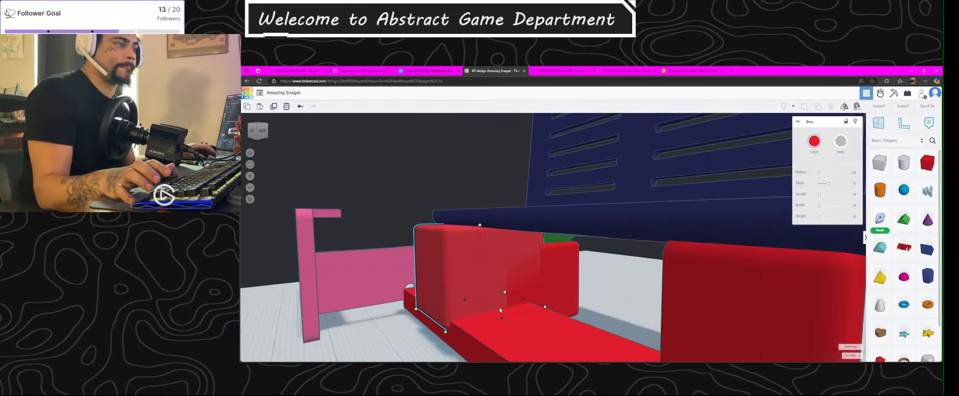
Step: Resize the duplicated block to a footprint of about 13 by 16 mm and move it under the case's lip
drag(445, 275, 477, 216)
right_drag(597, 346, 452, 296)
drag(469, 322, 448, 341)
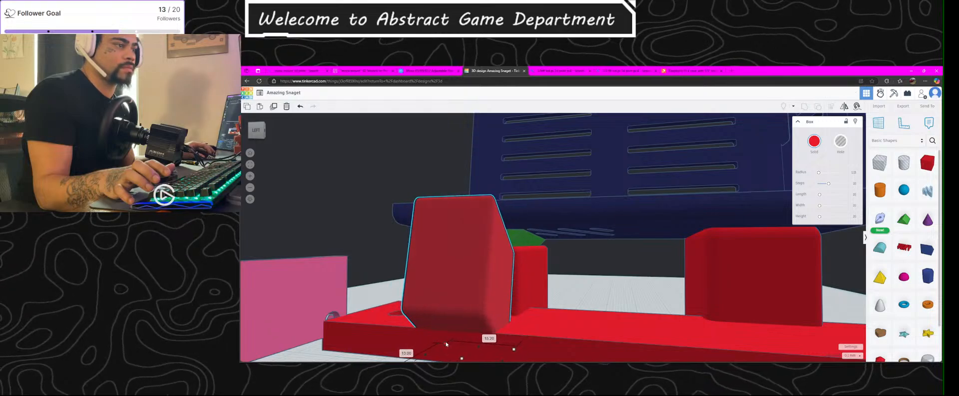
right_drag(548, 334, 480, 345)
drag(464, 285, 495, 285)
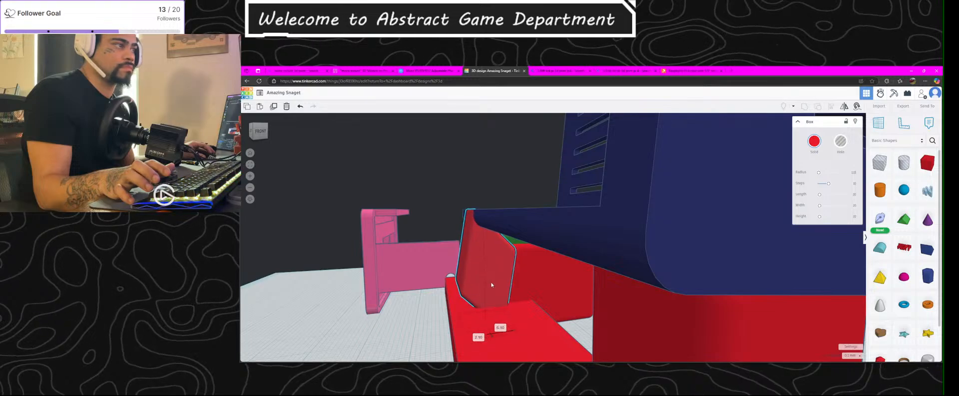
right_drag(483, 199, 741, 228)
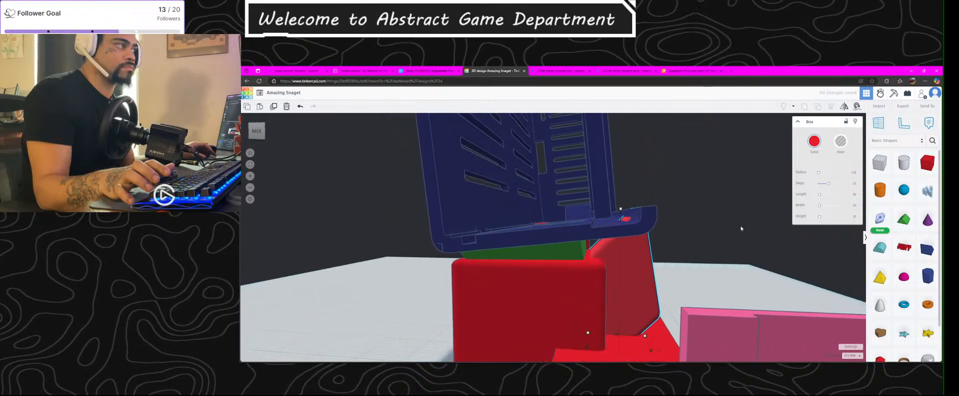
Step: Reposition the green roof wedge over the original support block and stretch its height to about 19 mm
click(559, 255)
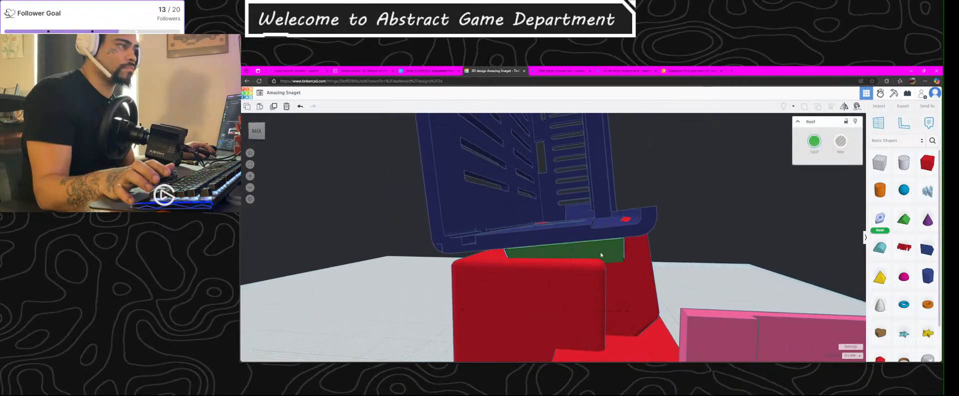
drag(521, 296, 496, 293)
mouse_move(491, 286)
right_down()
mouse_move(602, 283)
mouse_move(575, 235)
right_up()
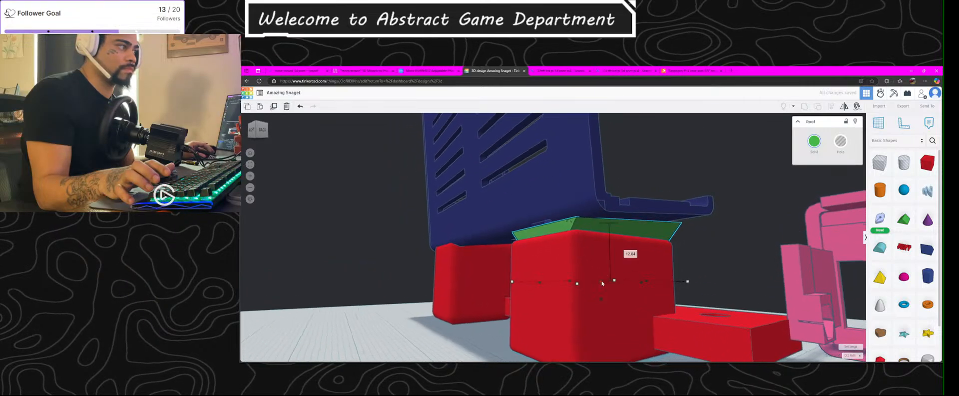
click(599, 299)
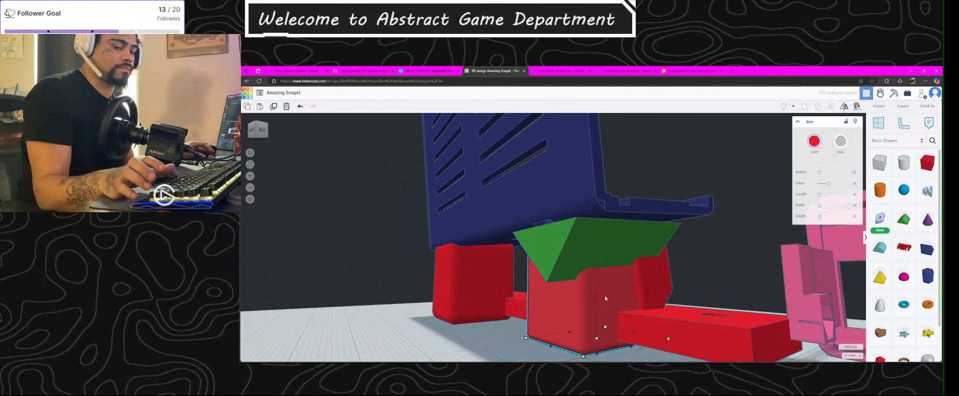
click(584, 226)
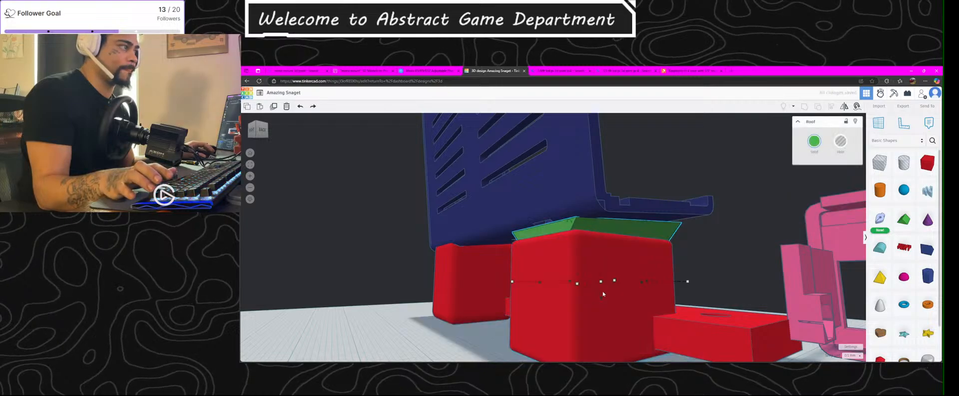
mouse_move(601, 300)
mouse_down()
mouse_move(603, 285)
mouse_move(603, 312)
mouse_move(607, 290)
mouse_up()
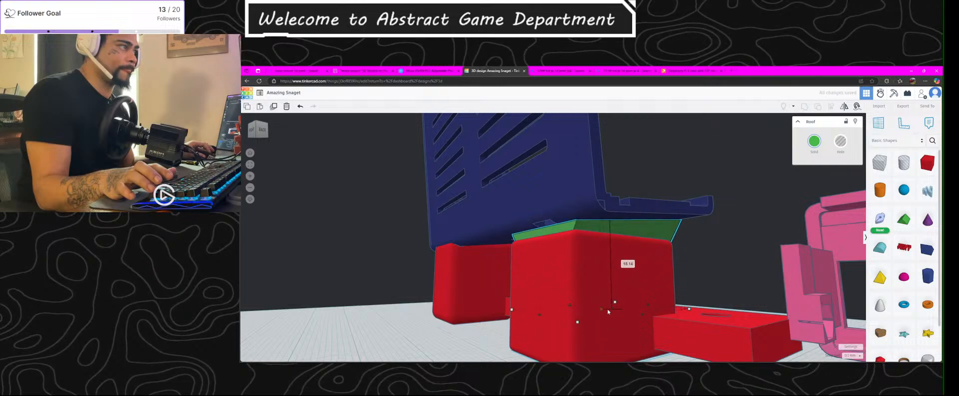
Step: Adjust the height of the green roof wedge sitting on the red support block
drag(612, 261, 613, 273)
right_drag(671, 217, 655, 271)
scroll(636, 227, down, 5)
right_drag(635, 224, 696, 187)
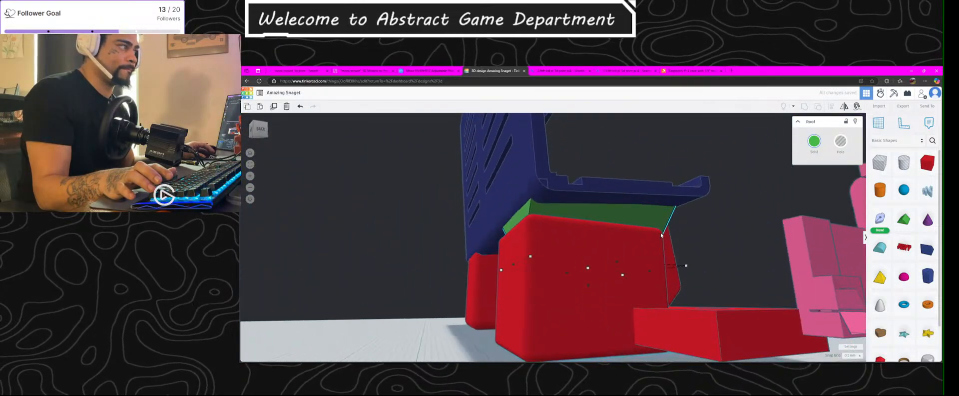
right_drag(639, 278, 617, 259)
Step: Delete the green roof wedge between the support block and the blue case, keeping the red block
click(588, 224)
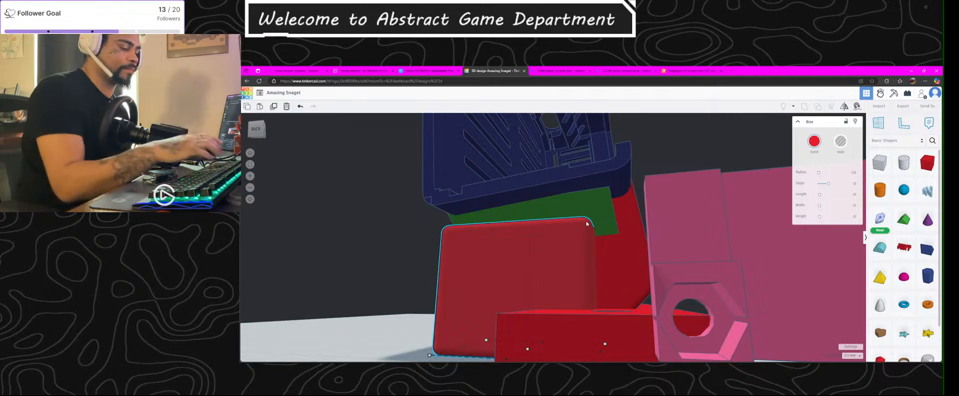
key(Delete)
key(ctrl+z)
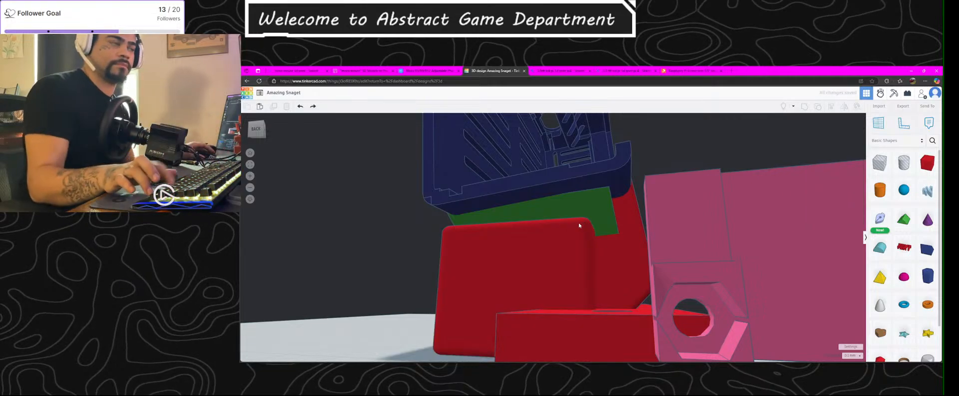
click(580, 211)
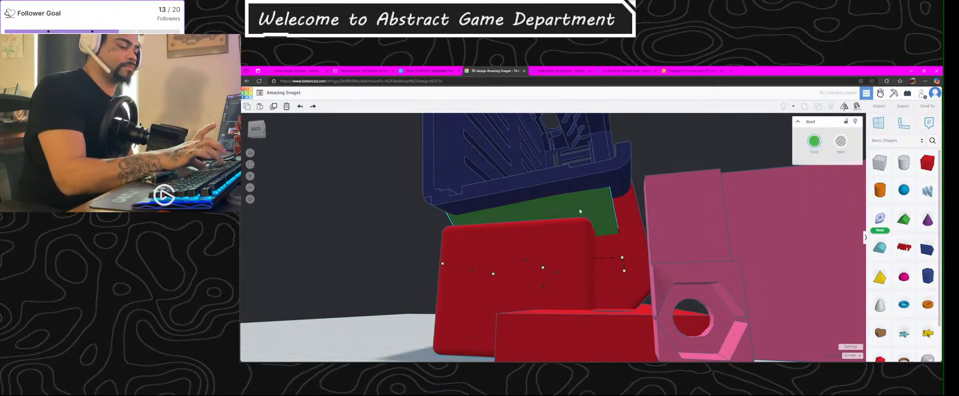
key(Delete)
Step: Adjust the smaller red block under the case's lip beside the mounting bar
right_drag(565, 242, 466, 270)
click(535, 323)
right_drag(535, 324, 501, 337)
drag(486, 355, 452, 355)
right_drag(451, 355, 686, 318)
right_drag(679, 352, 846, 322)
click(546, 294)
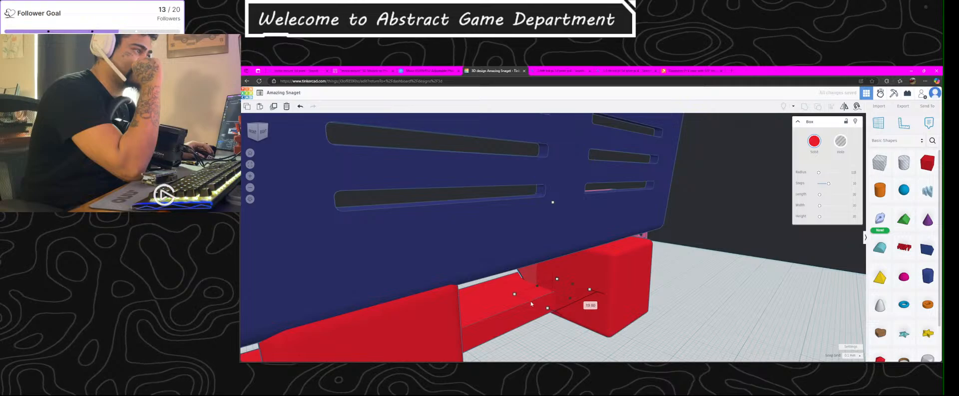
Step: Resize the smaller red block's footprint so it bridges the mounting bar and the neighbouring support block
right_drag(530, 303, 525, 280)
scroll(525, 280, up, 2)
scroll(515, 232, down, 4)
right_drag(514, 230, 544, 255)
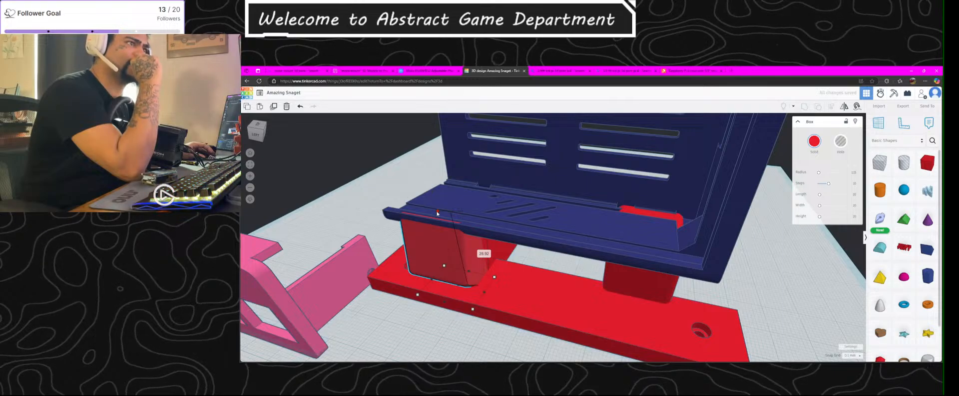
right_drag(437, 215, 541, 261)
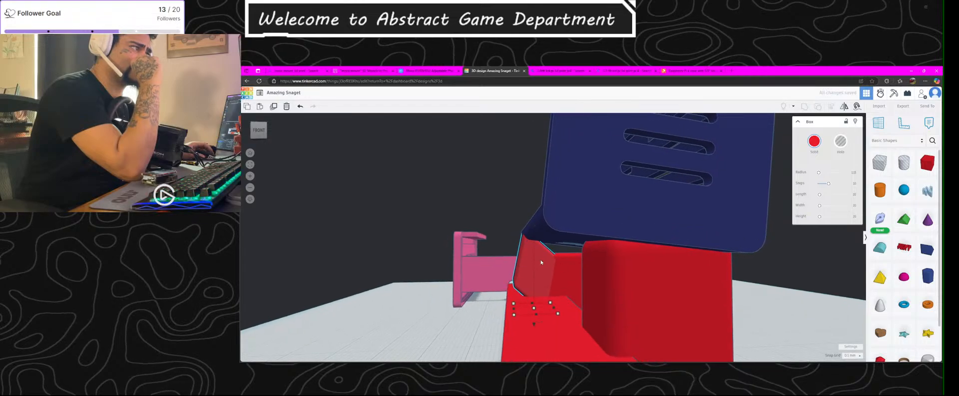
drag(576, 265, 584, 265)
right_drag(717, 282, 545, 294)
drag(776, 294, 694, 291)
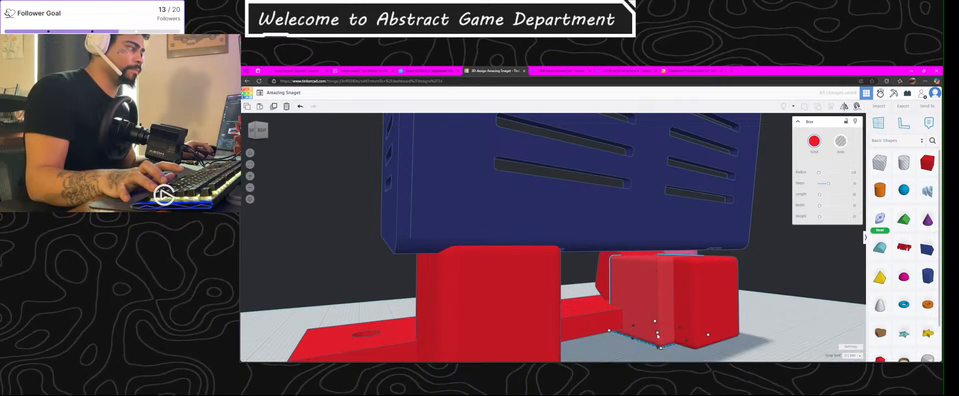
drag(659, 346, 658, 338)
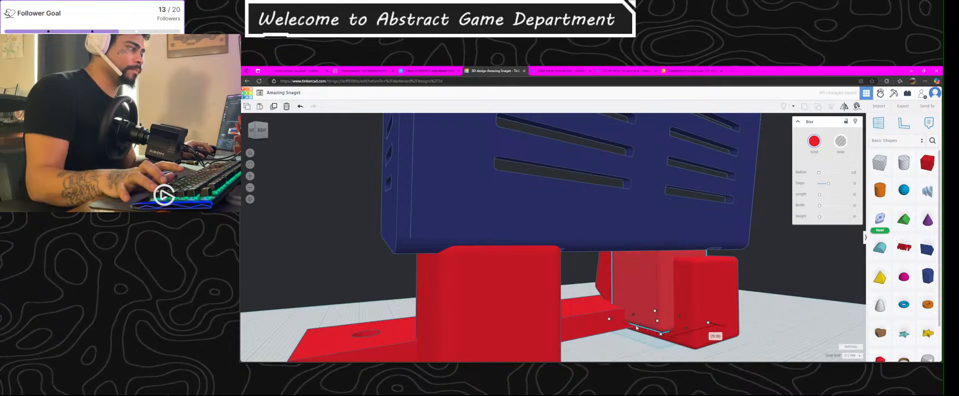
Step: Nudge the red mounting bar vertically, to about -0.6 mm
right_drag(643, 325, 616, 313)
mouse_move(601, 325)
mouse_down()
mouse_move(602, 350)
mouse_move(603, 328)
mouse_up()
key(ctrl+z)
right_drag(602, 326, 535, 354)
drag(535, 356, 536, 365)
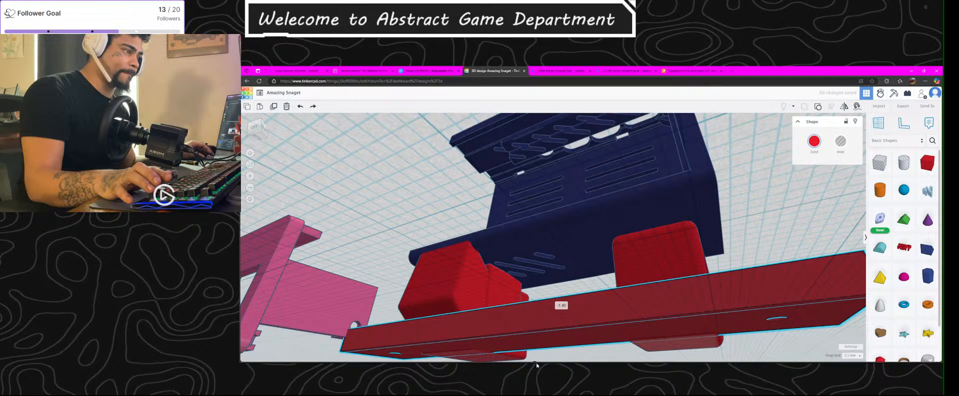
right_drag(540, 342, 543, 339)
drag(535, 363, 537, 363)
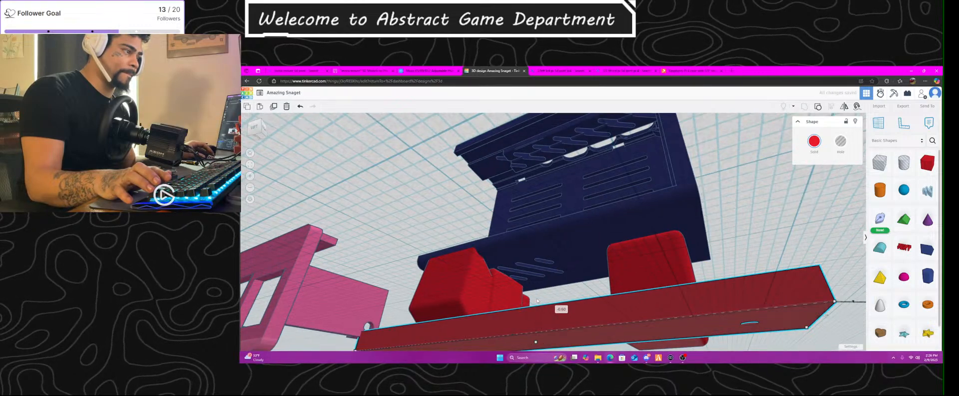
Step: Try a different footprint and a lower height for the red block standing on the mounting bar
right_drag(537, 301, 577, 228)
scroll(534, 290, down, 5)
scroll(634, 364, up, 3)
click(615, 276)
click(633, 268)
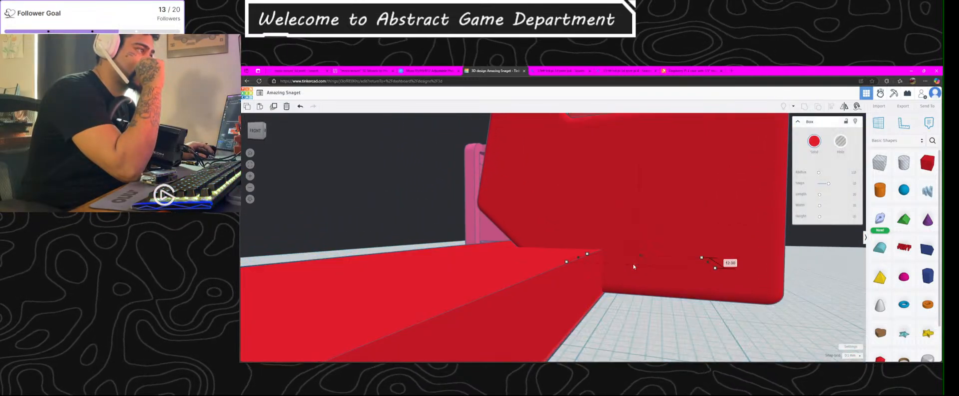
right_drag(633, 263, 542, 131)
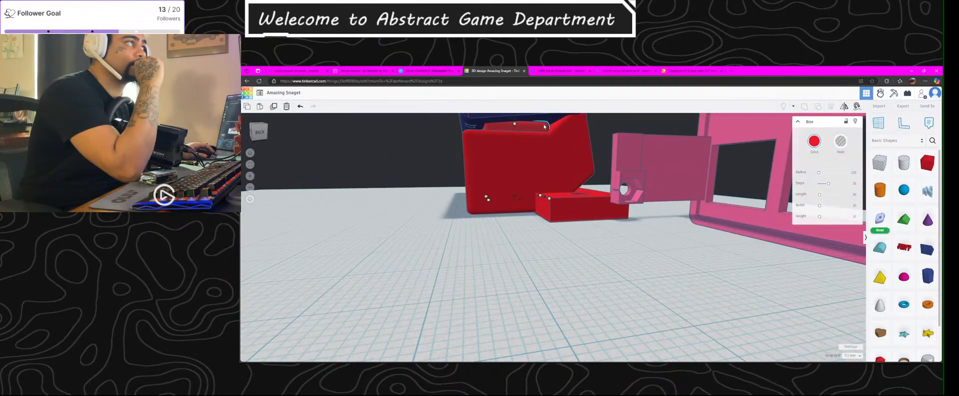
drag(515, 137, 540, 128)
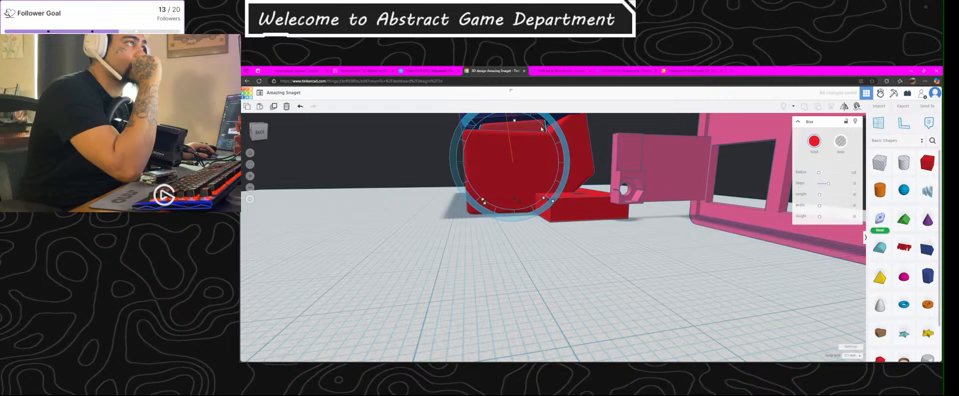
drag(553, 203, 547, 197)
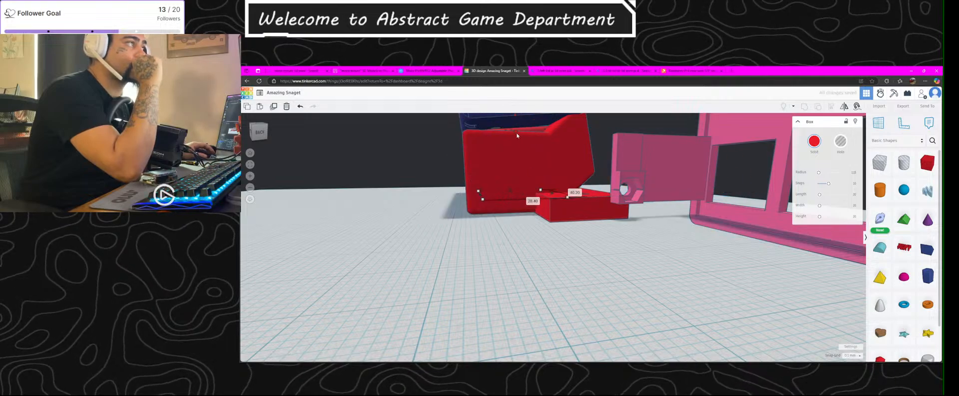
right_drag(515, 124, 638, 133)
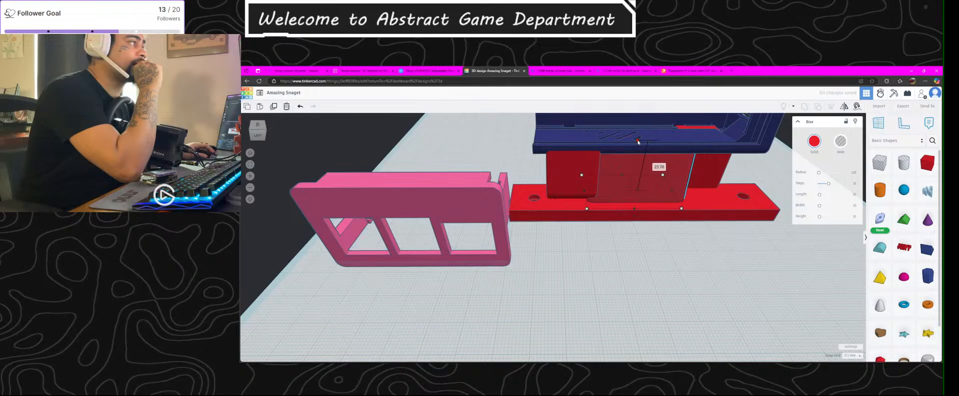
drag(638, 150, 645, 168)
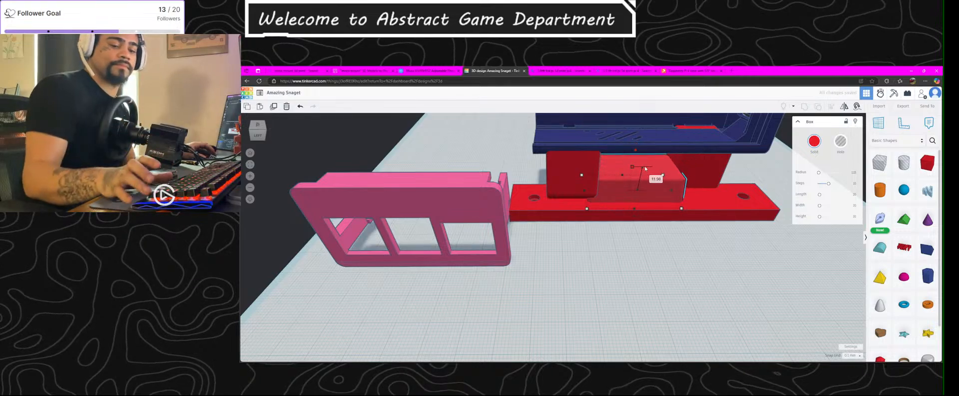
Step: Delete the resized red block from the top of the mounting bar
key(Delete)
right_drag(642, 183, 435, 158)
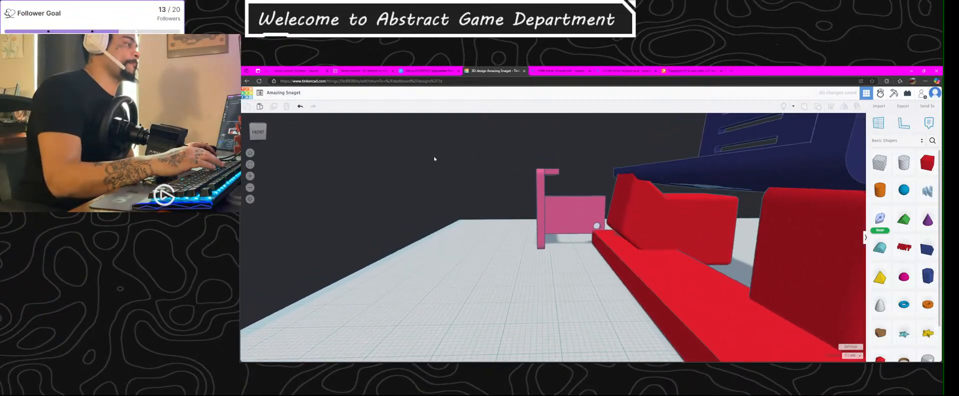
Step: Try to shrink the footprint of the rounded red block behind the mounting bar
click(678, 196)
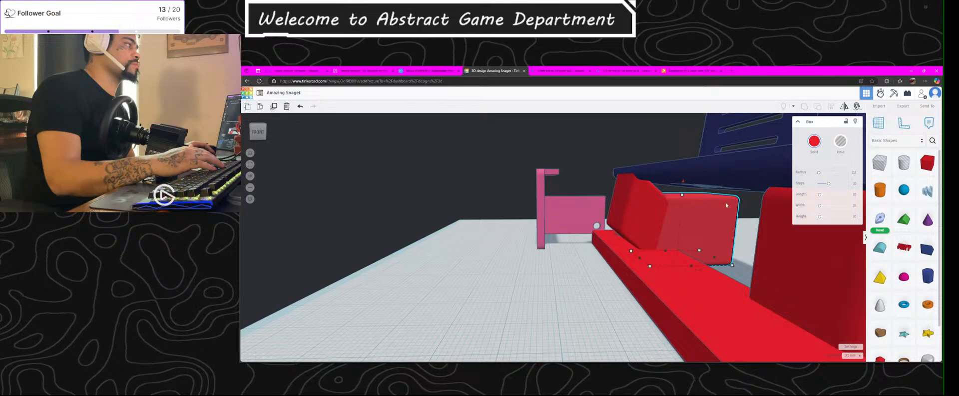
drag(733, 269, 734, 253)
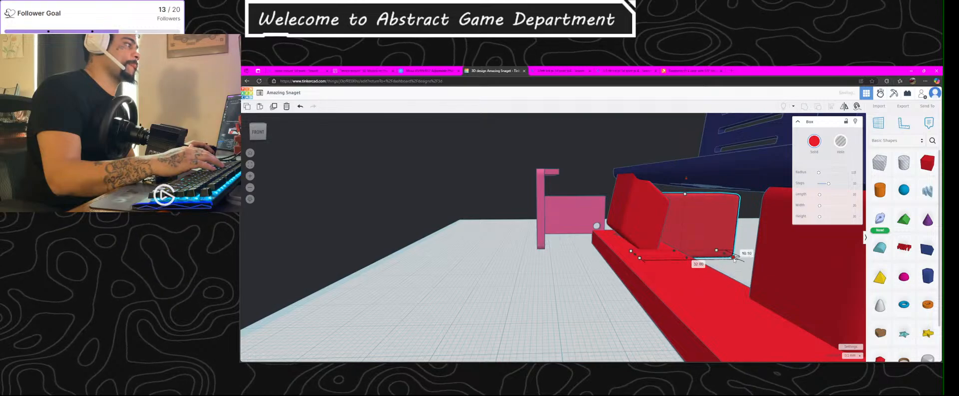
key(ctrl+z)
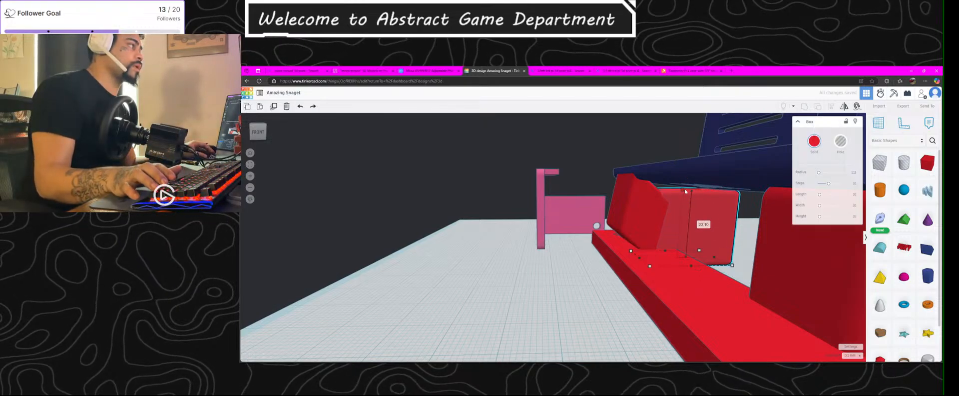
Step: Delete the rounded red support block behind the mounting bar
right_drag(690, 190, 927, 192)
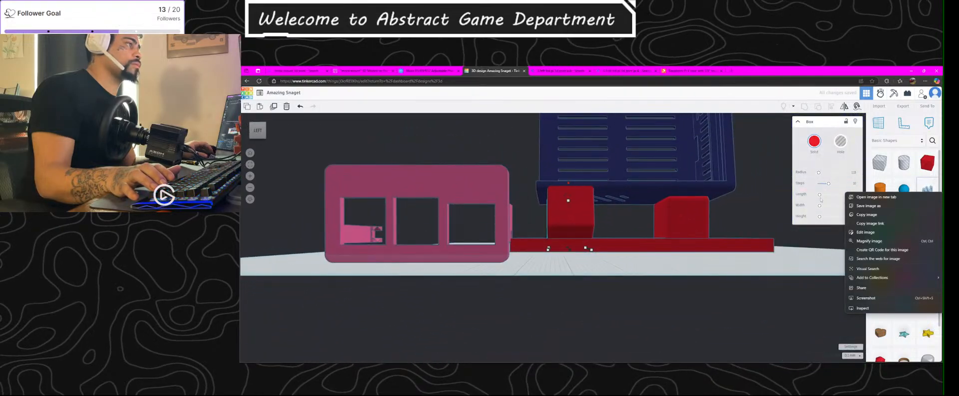
mouse_move(820, 198)
right_down()
mouse_move(718, 214)
mouse_move(811, 207)
right_up()
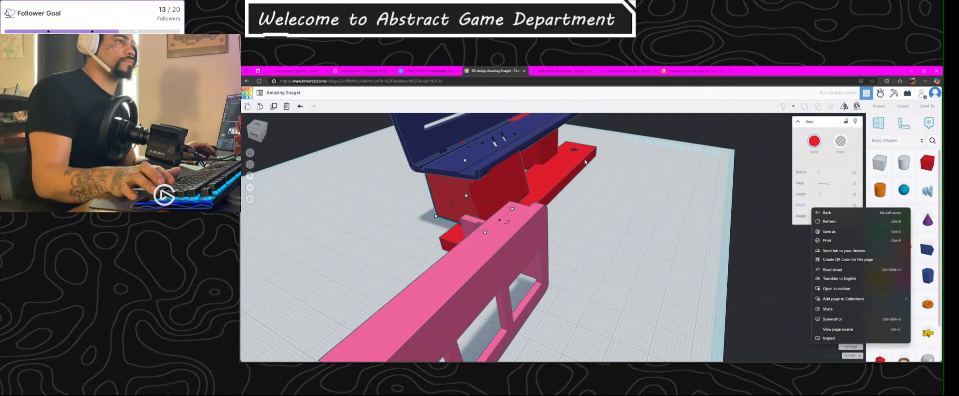
key(Escape)
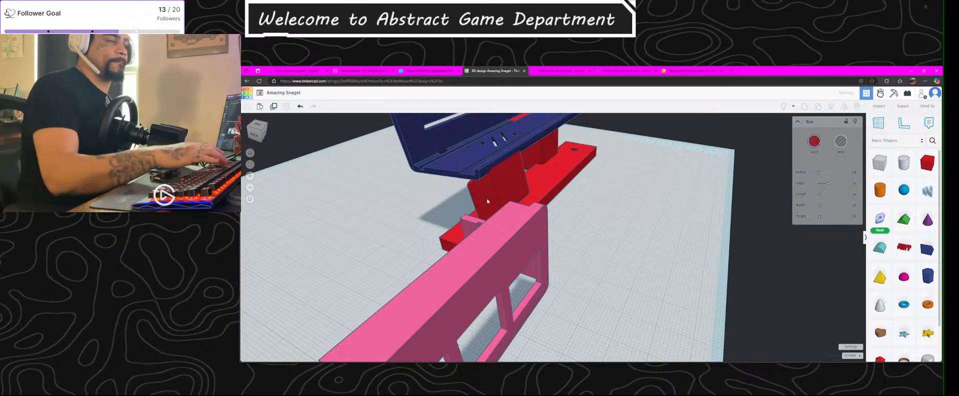
key(Delete)
Step: Try a blue wedge on the mounting bar under the case's lip, and remove it
right_drag(519, 153, 807, 223)
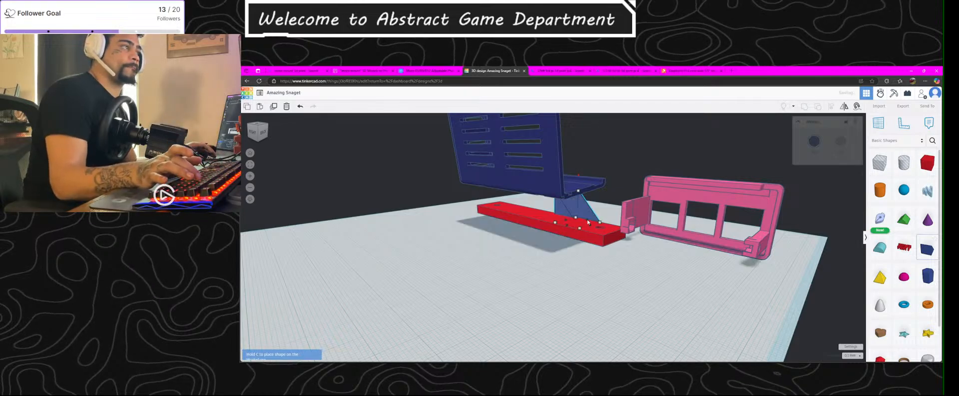
click(587, 222)
right_drag(663, 225, 449, 213)
key(Delete)
Step: Place a polygon prism on the mounting bar under the blue case and reduce its footprint
scroll(891, 240, down, 2)
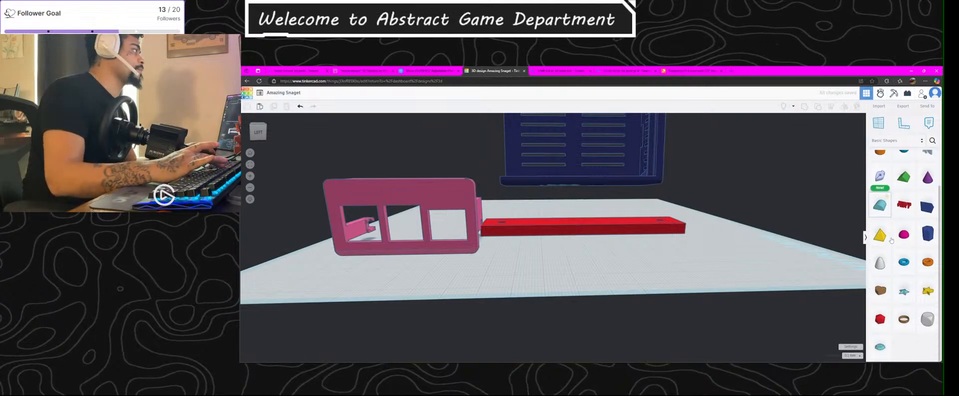
click(927, 233)
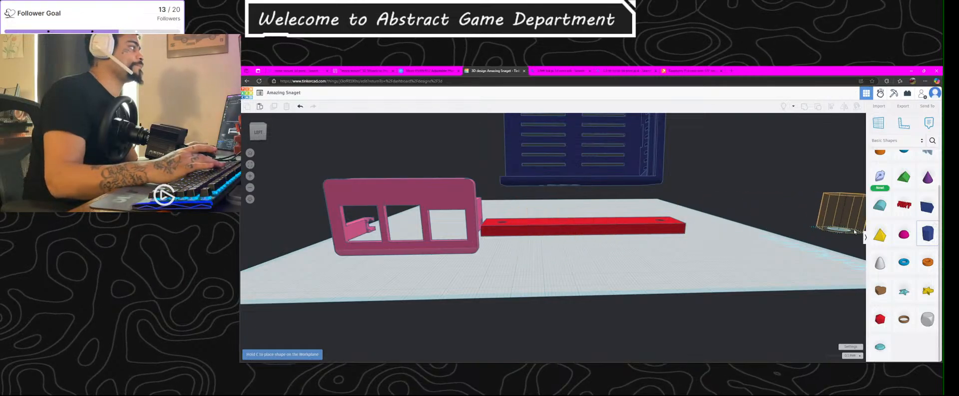
scroll(905, 234, up, 2)
scroll(522, 228, up, 5)
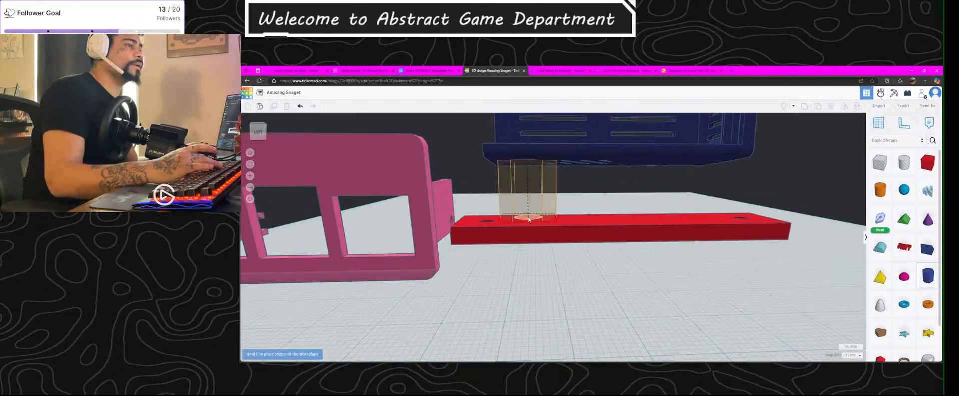
click(533, 224)
right_drag(685, 228, 763, 240)
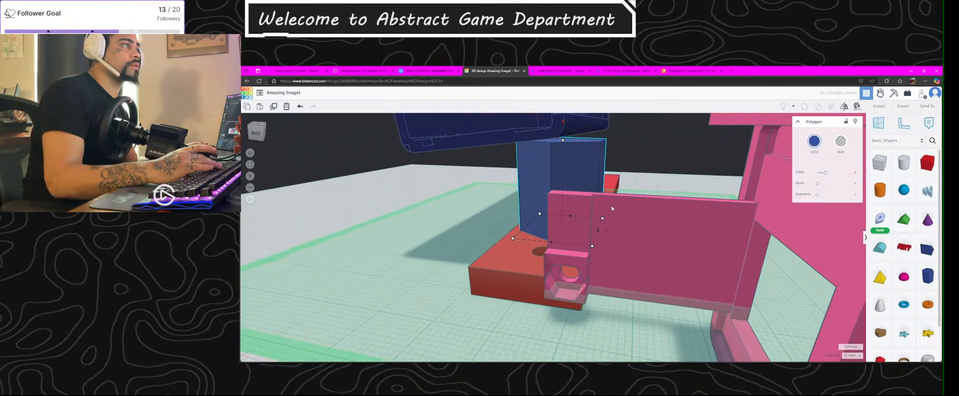
drag(604, 218, 588, 232)
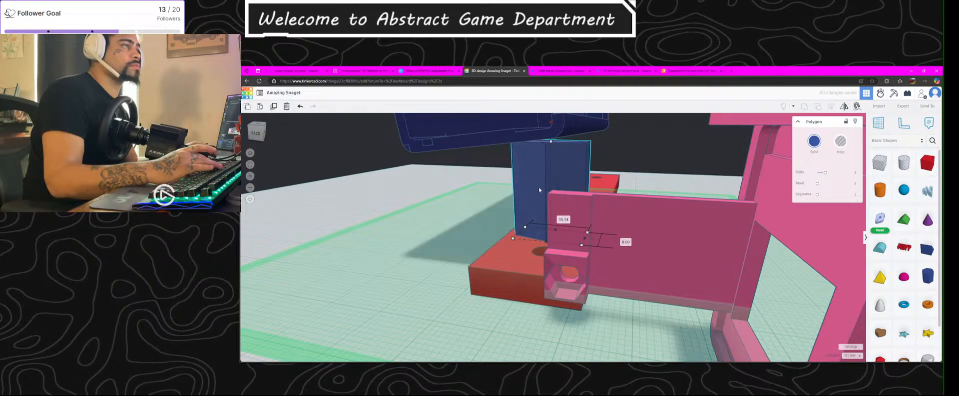
Step: Select the blue case and adjust its tilt above the mounting bar
click(560, 131)
click(561, 130)
scroll(593, 143, down, 1)
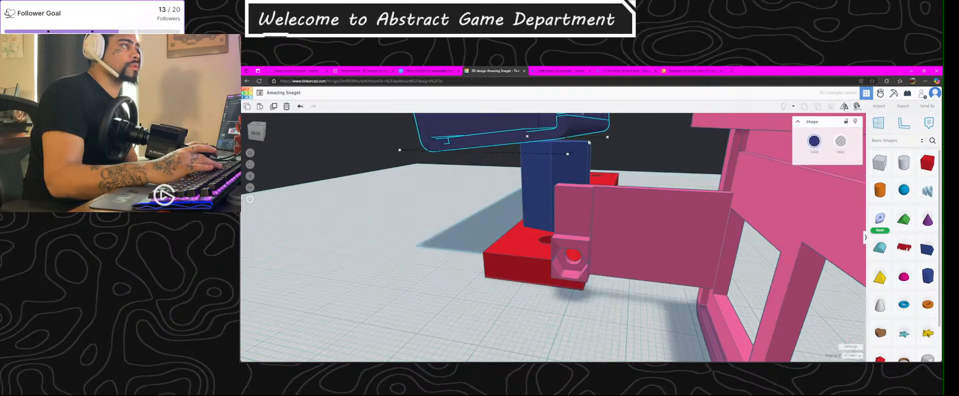
key(f)
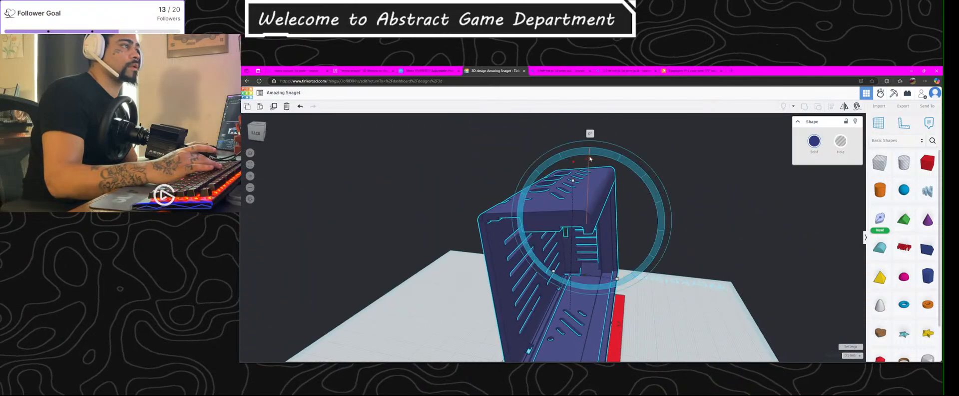
drag(598, 162, 594, 136)
right_drag(630, 172, 531, 205)
Step: Delete the blue polygon column from the mounting bar and select the blue case
click(436, 308)
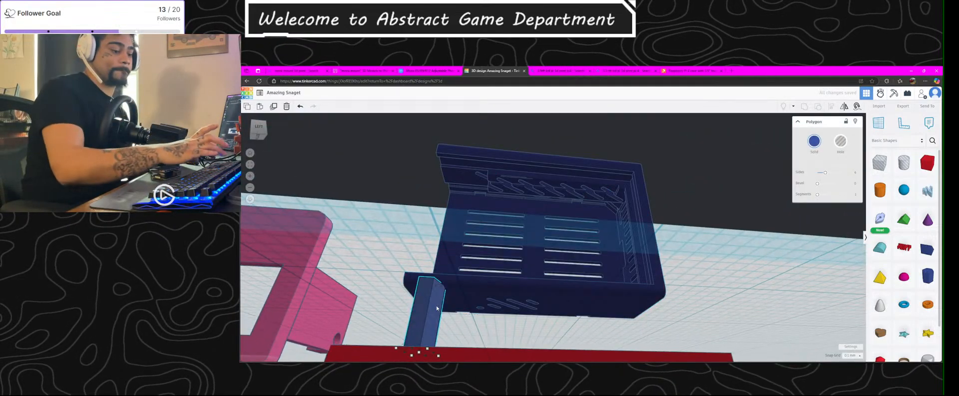
key(Delete)
right_drag(437, 309, 600, 343)
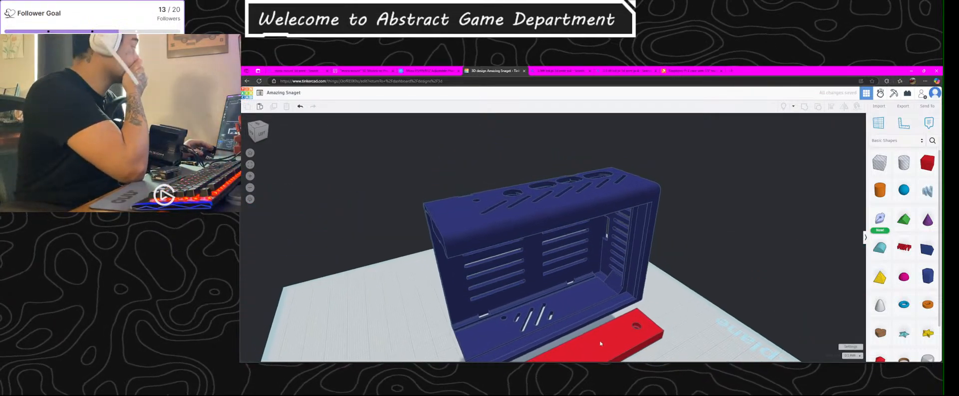
right_drag(623, 274, 602, 301)
click(602, 287)
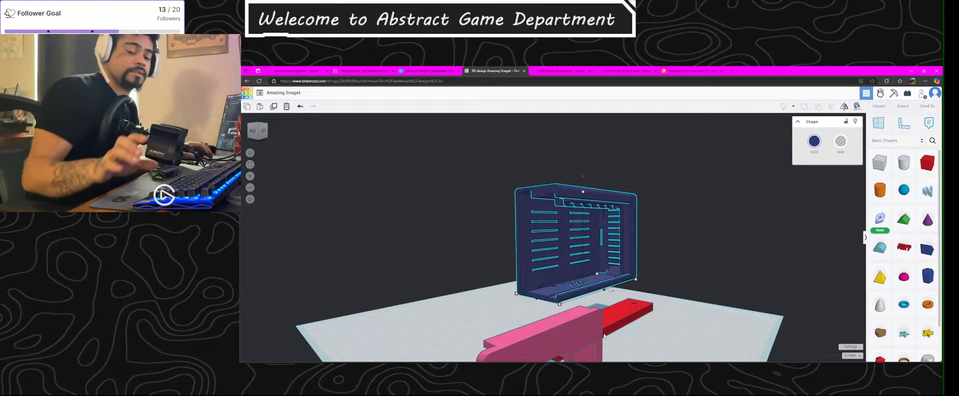
Step: Move the pink plate with the square cutouts away from the red mounting bar, clear of the blue case
click(541, 331)
key(Up)
drag(388, 189, 381, 264)
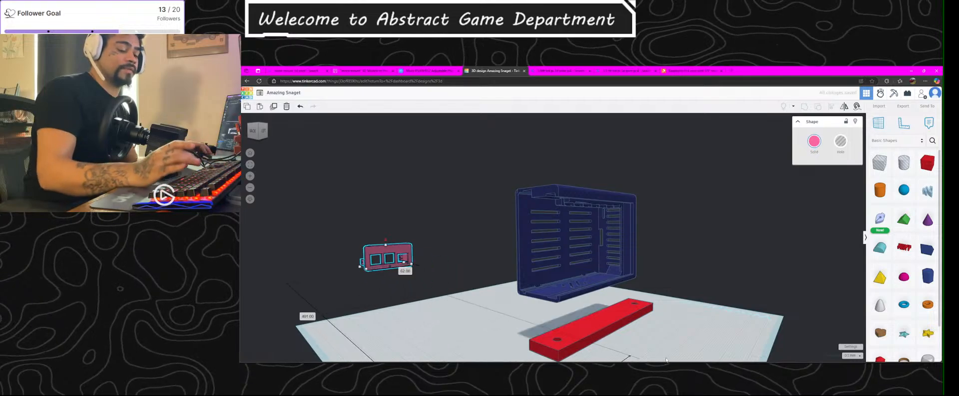
Step: Try widening the red mounting bar to about 84 mm under the blue case
click(597, 337)
shift+click(603, 279)
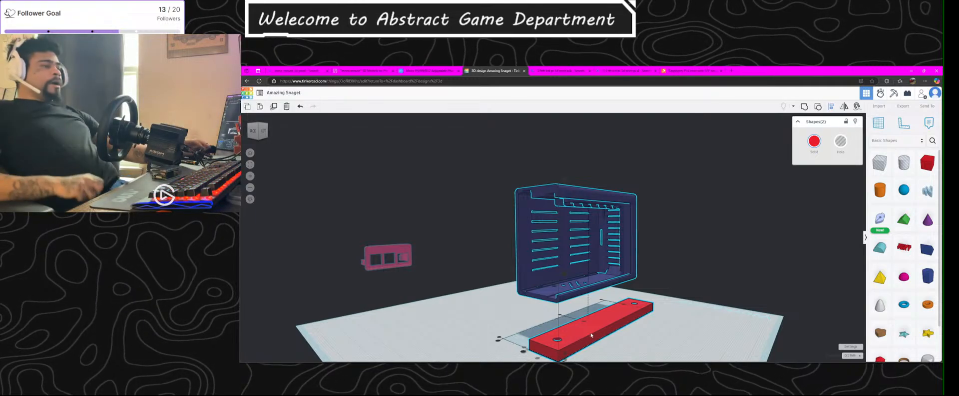
click(616, 342)
click(605, 317)
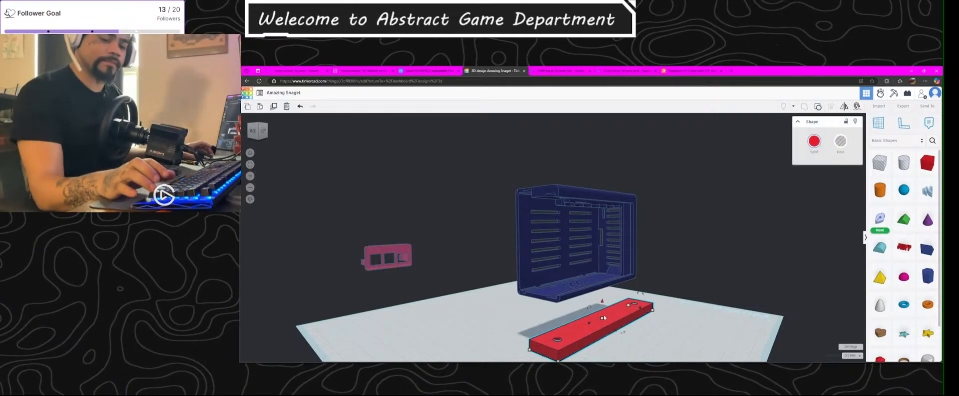
drag(603, 317, 548, 303)
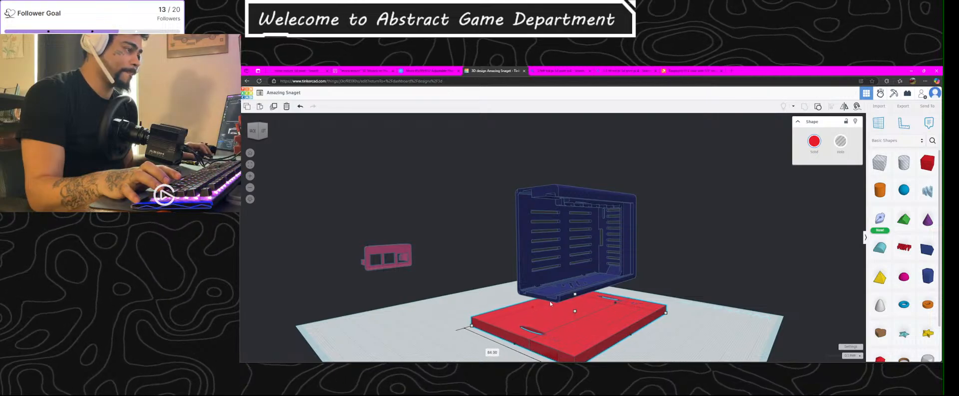
right_drag(695, 280, 536, 283)
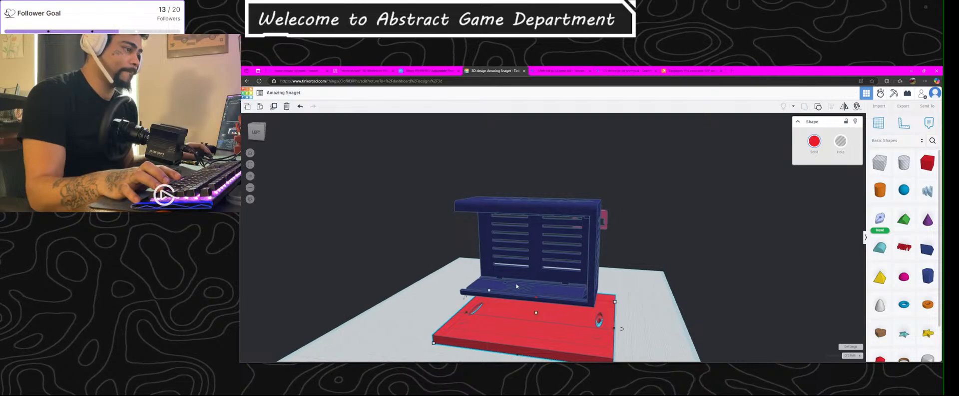
Step: Try lowering the blue case onto the widened red plate
click(517, 288)
drag(530, 179, 546, 206)
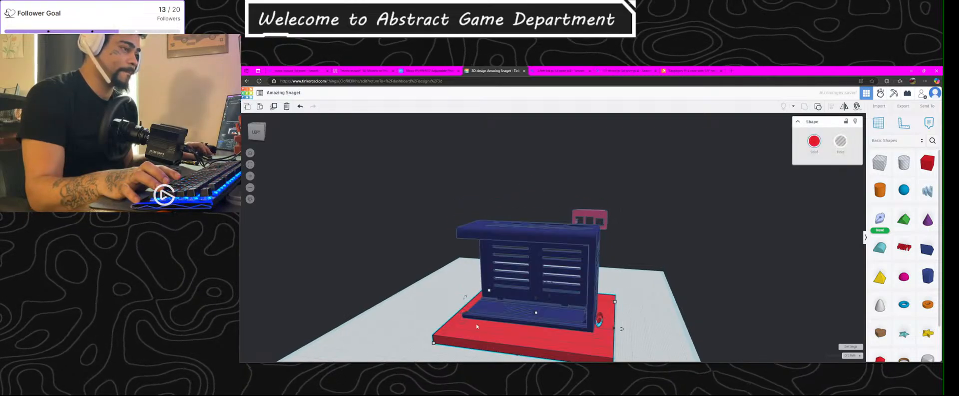
click(434, 292)
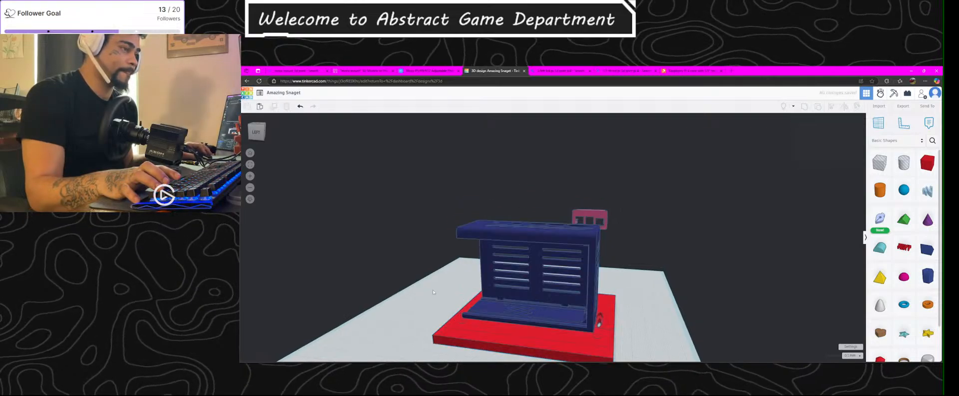
click(543, 264)
right_drag(543, 264, 692, 335)
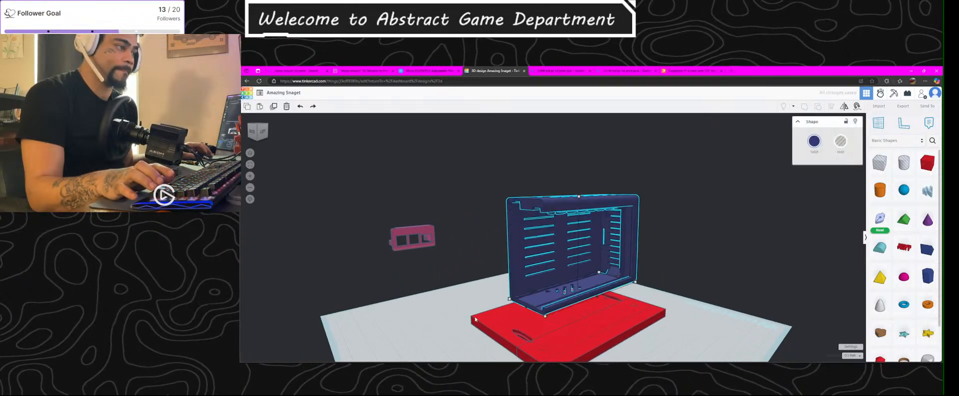
Step: Duplicate the red mounting bar and widen the copy to about 78 mm under the blue case
click(547, 338)
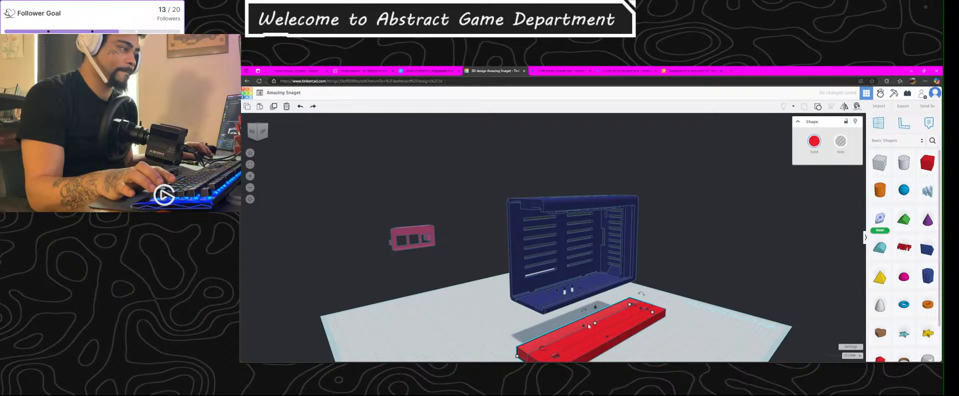
drag(582, 327, 525, 307)
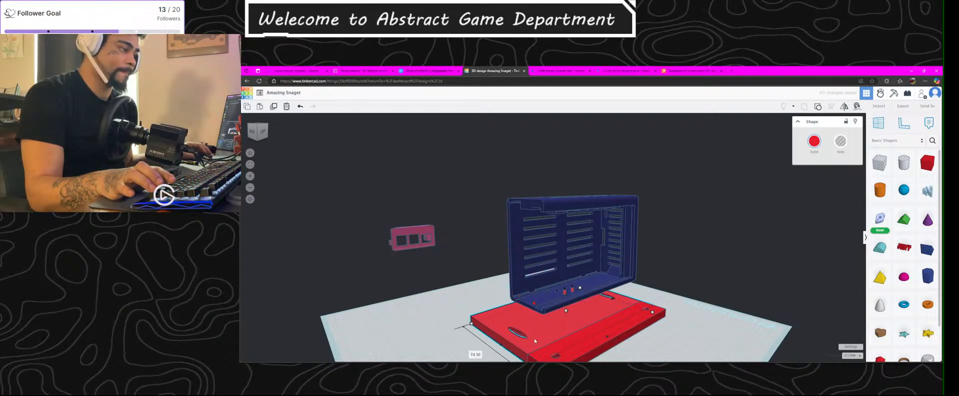
right_drag(540, 312, 645, 312)
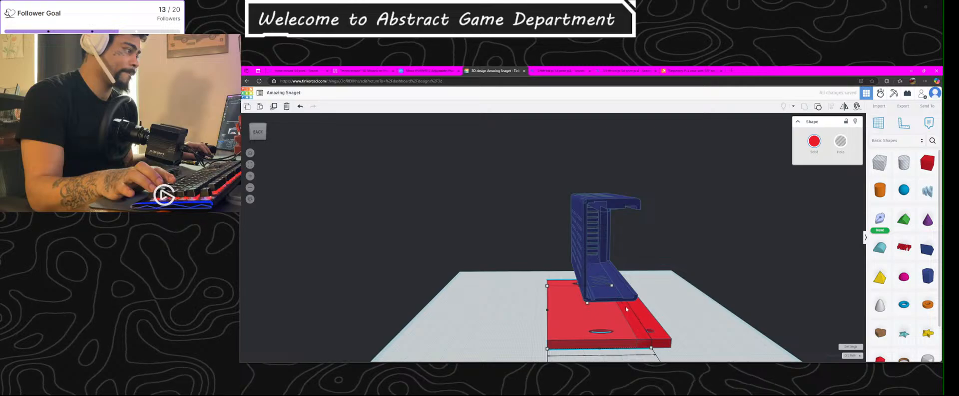
right_drag(626, 308, 471, 321)
click(471, 321)
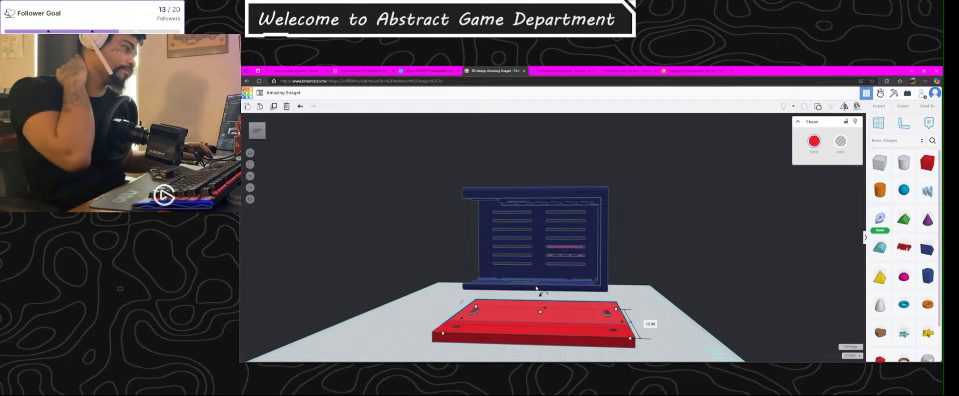
Step: Increase the height of the widened red plate so that it stands above the original mounting bar
click(543, 196)
click(499, 311)
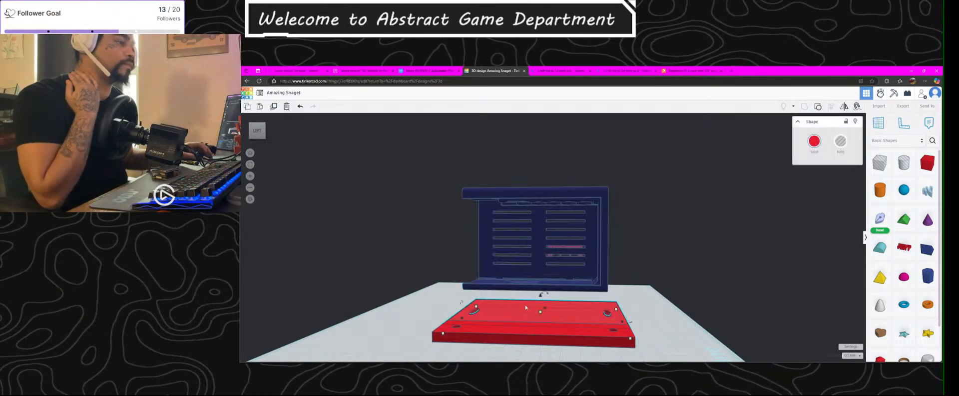
mouse_move(542, 315)
mouse_down()
mouse_move(542, 288)
mouse_move(544, 305)
mouse_up()
mouse_move(570, 327)
right_down()
mouse_move(757, 329)
mouse_move(748, 365)
mouse_move(595, 365)
mouse_move(569, 336)
right_up()
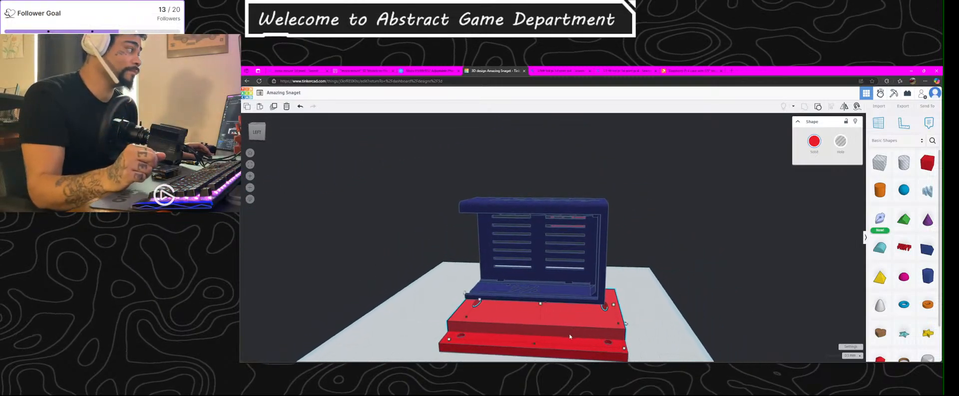
Step: Lower the blue case onto the thickened red plate and shift it sideways into place
click(535, 203)
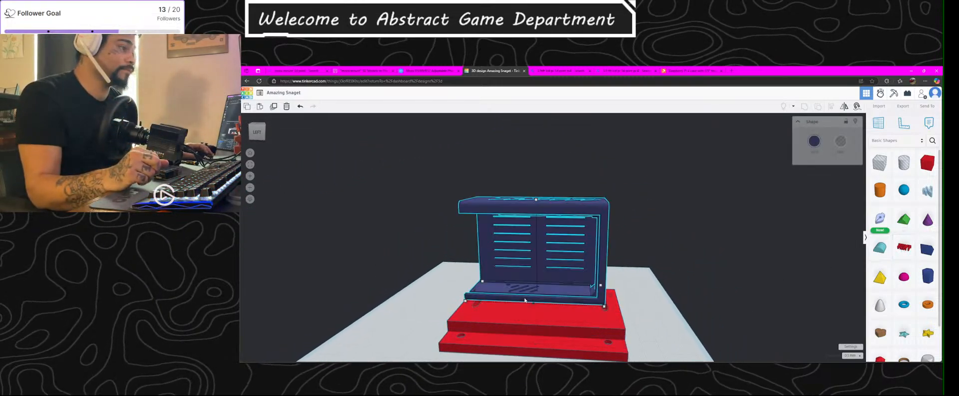
mouse_move(535, 200)
mouse_down()
mouse_move(542, 216)
mouse_move(554, 199)
mouse_up()
key(ctrl+z)
key(ctrl+z)
right_drag(568, 281, 602, 268)
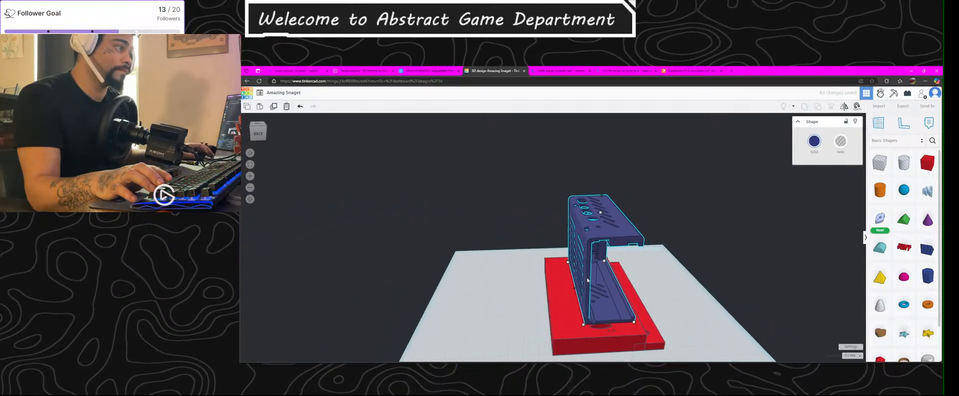
drag(607, 301, 596, 302)
right_drag(595, 302, 517, 306)
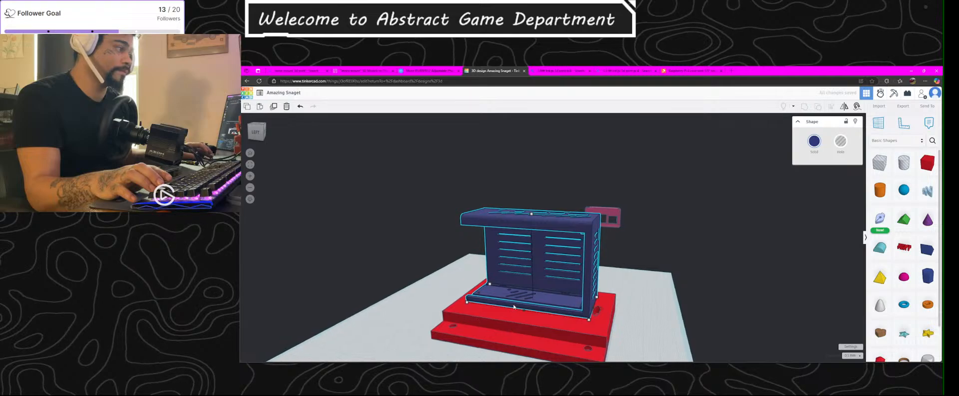
drag(517, 307, 517, 308)
Step: Fine-tune the height of the blue case so that its base rests on the red plate
right_drag(517, 308, 545, 221)
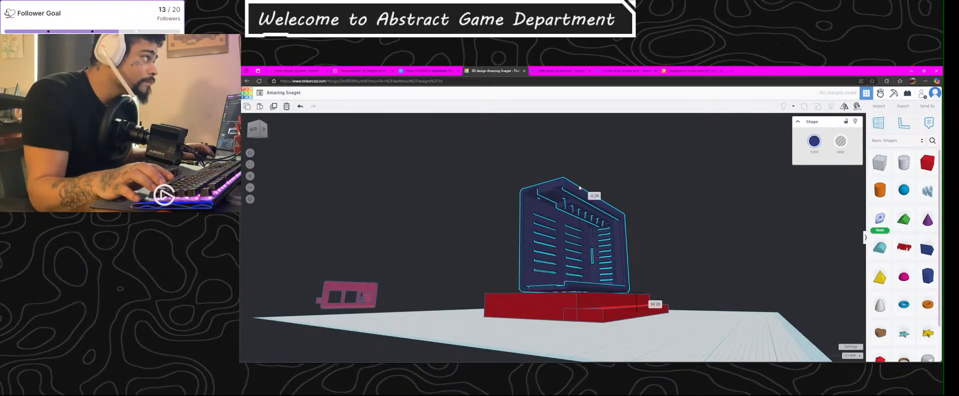
right_drag(580, 188, 588, 230)
drag(585, 225, 585, 225)
key(ctrl+z)
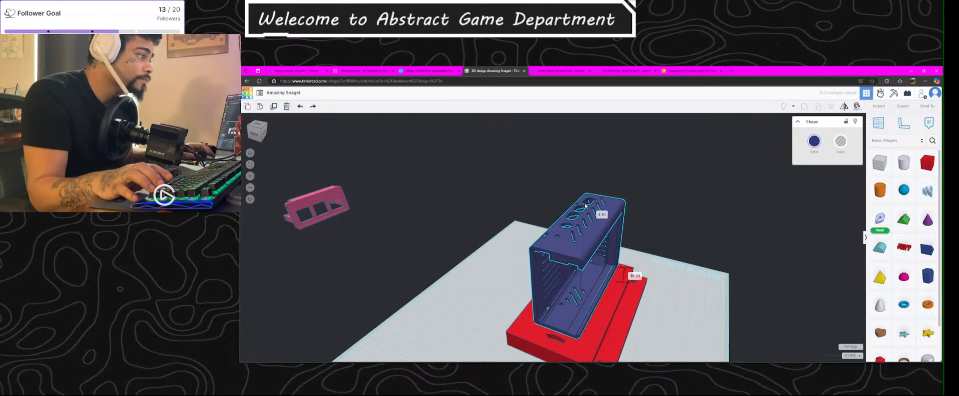
right_drag(590, 225, 697, 252)
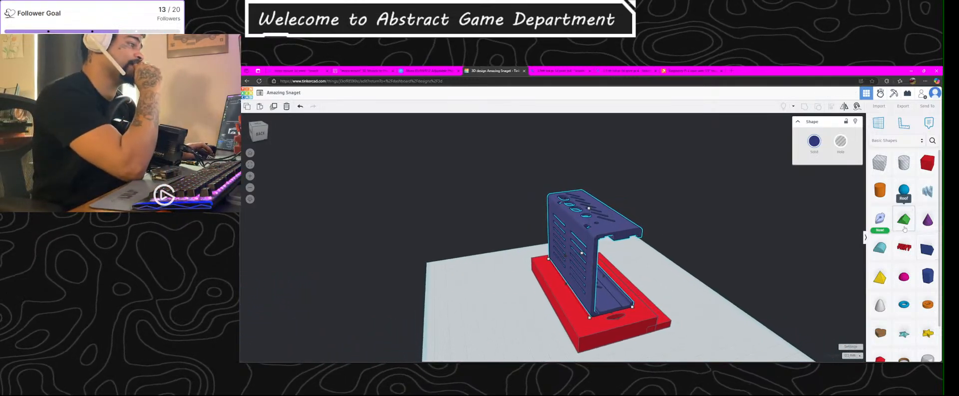
right_drag(803, 296, 602, 338)
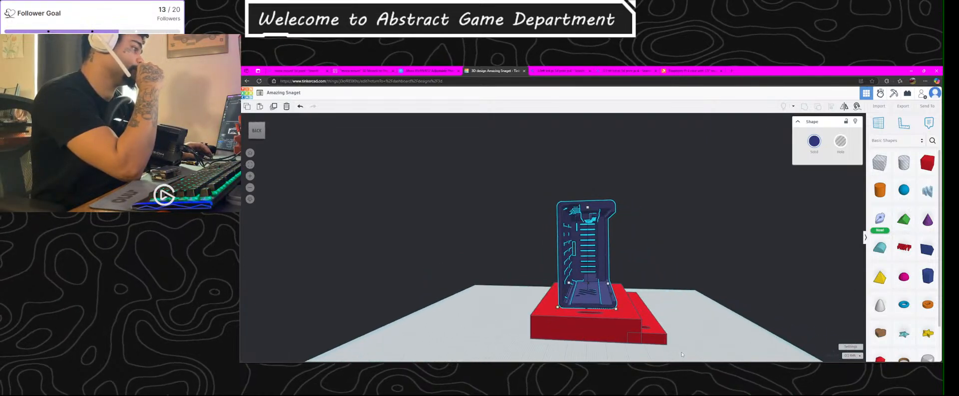
Step: Group the thick red plate and the original mounting bar into one shape
key(ctrl+a)
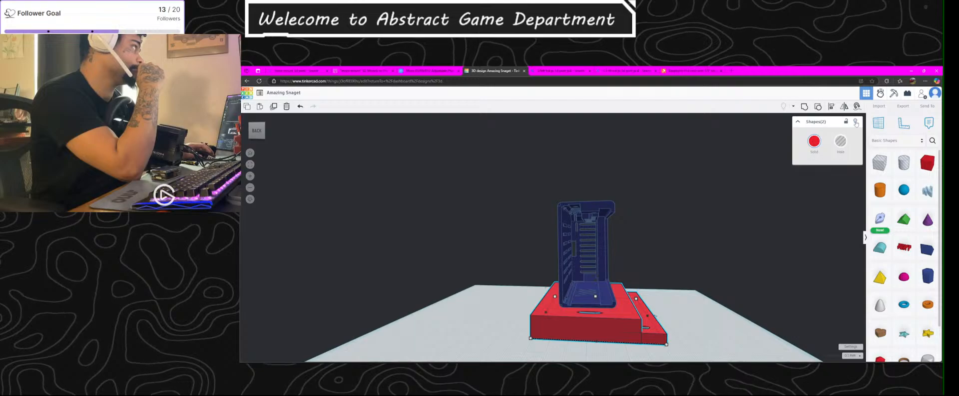
click(804, 107)
click(725, 350)
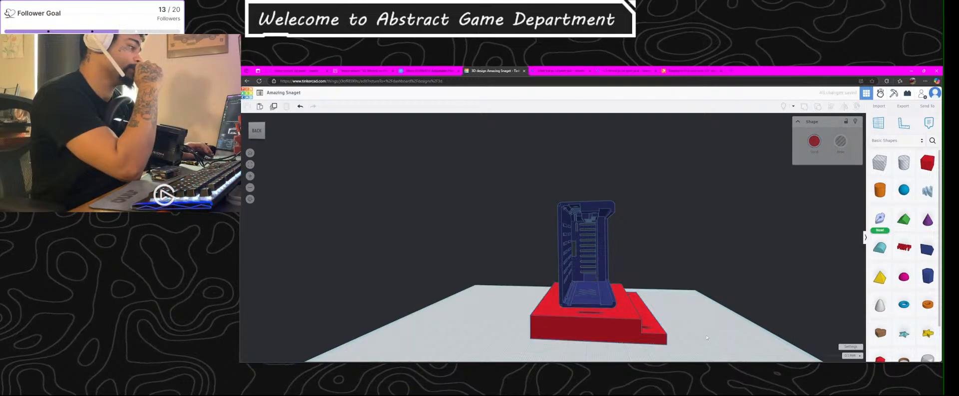
Step: Place a Round Roof on the red plate behind the blue case and stretch it along the plate's length
right_drag(725, 352, 765, 358)
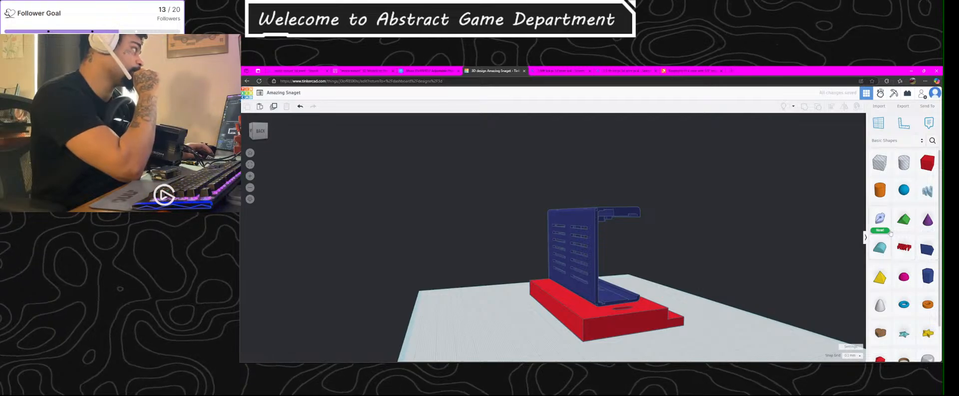
drag(883, 250, 556, 302)
right_drag(662, 342, 598, 268)
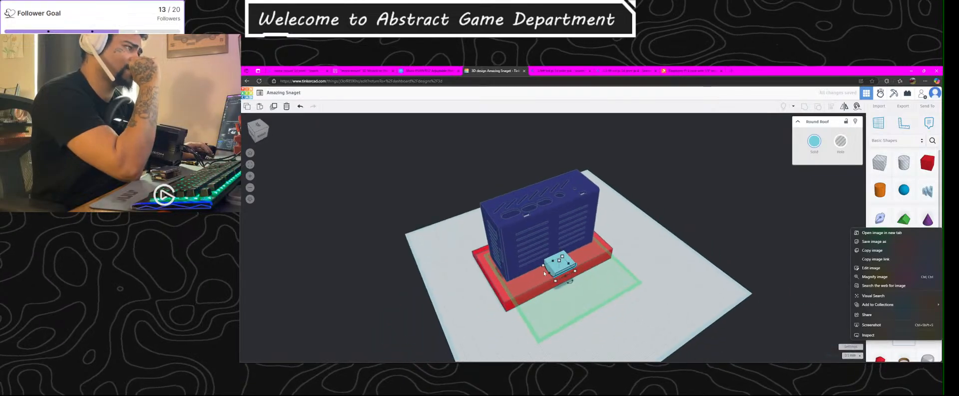
drag(550, 274, 506, 288)
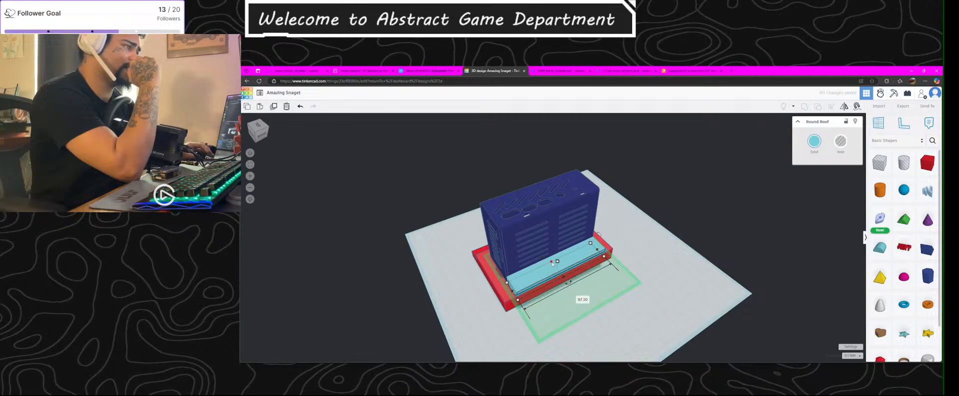
Step: Move the Round Roof close against the blue case's back wall and turn it into a hole
right_drag(612, 300, 729, 266)
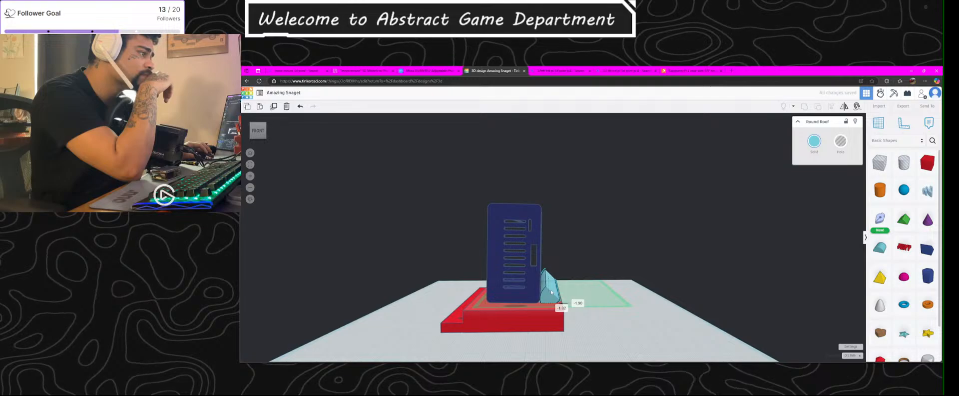
scroll(558, 293, up, 10)
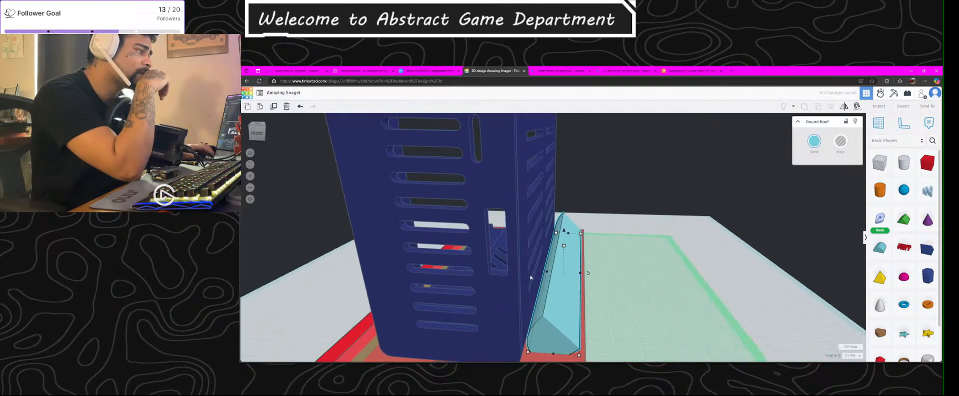
right_drag(549, 268, 560, 272)
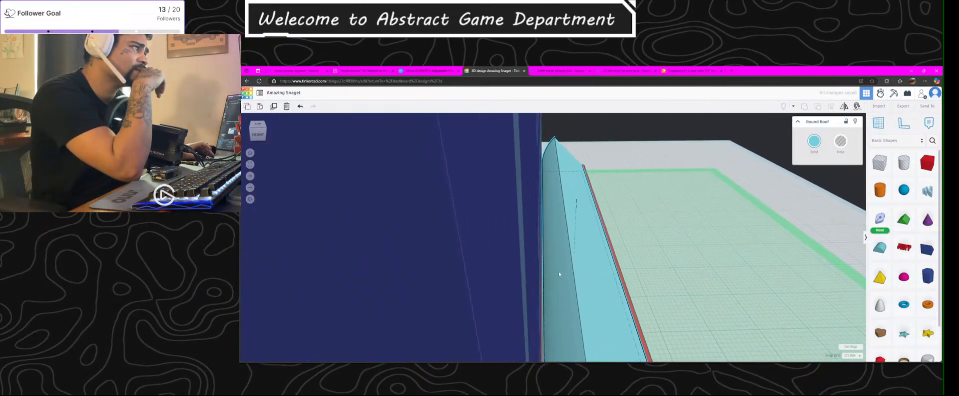
right_drag(566, 177, 341, 217)
right_drag(622, 334, 539, 300)
drag(433, 318, 420, 323)
right_drag(423, 323, 517, 338)
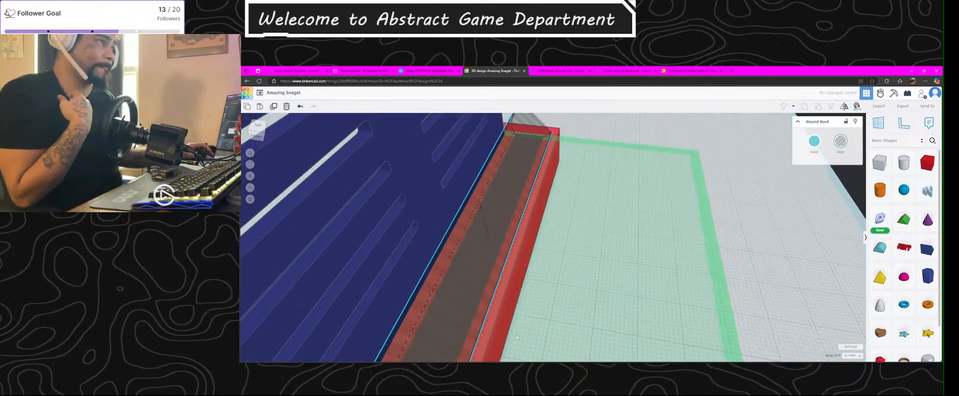
Step: Fine-tune the position of the Round Roof hole against the blue case's back wall
right_drag(471, 301, 508, 182)
scroll(518, 225, down, 5)
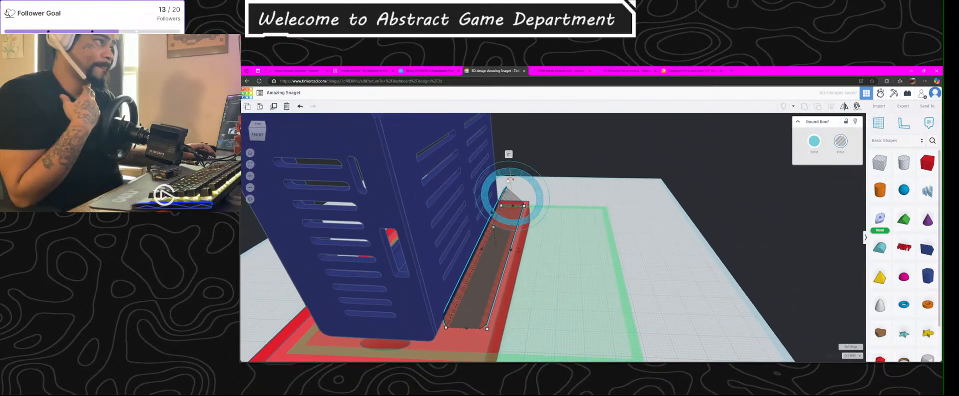
drag(528, 189, 484, 174)
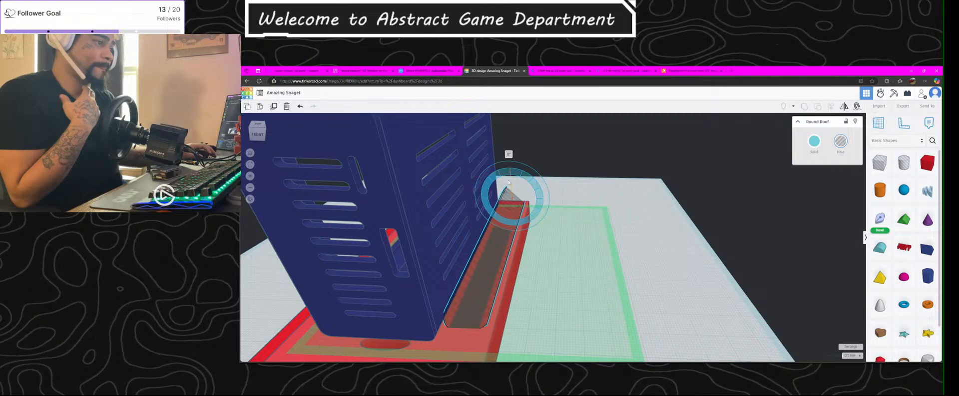
right_drag(580, 288, 480, 289)
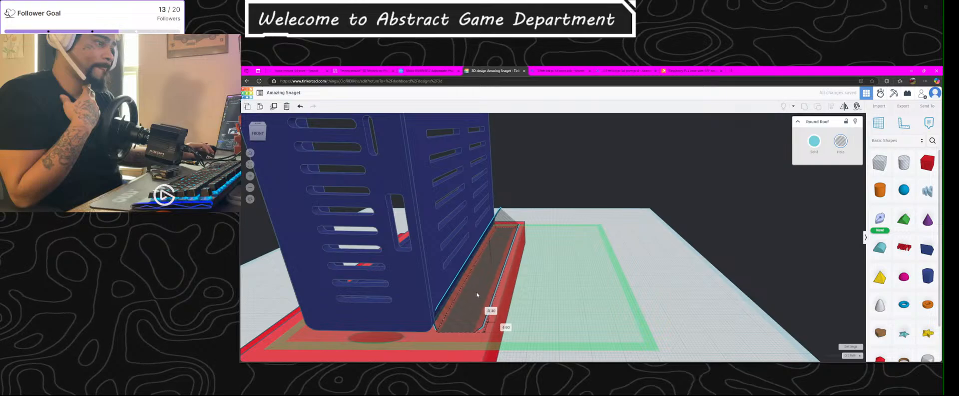
drag(481, 294, 479, 294)
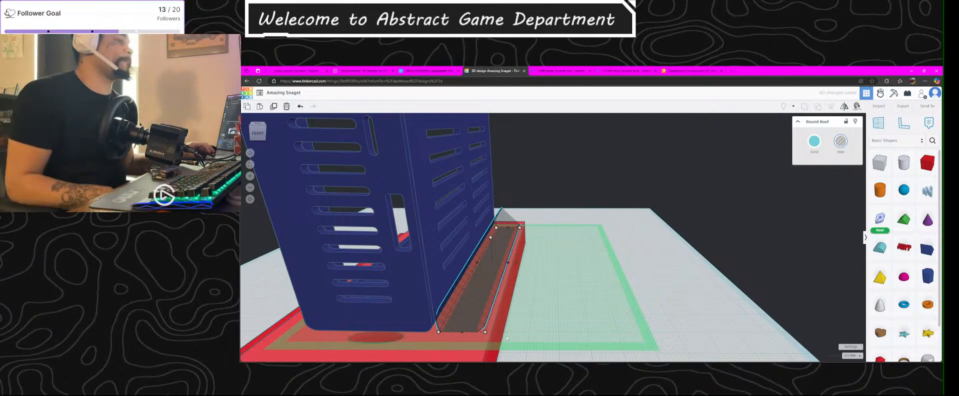
Step: Group the Round Roof hole with the red plate to cut its shape out of the plate
click(498, 298)
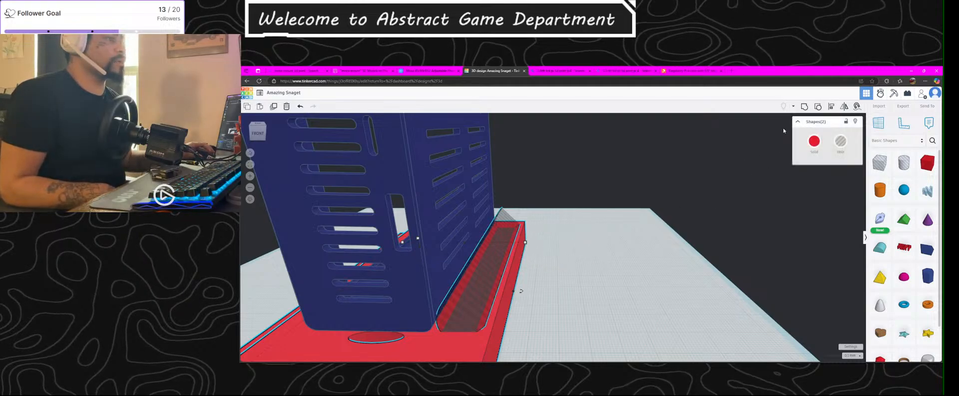
click(807, 110)
click(619, 235)
Step: Examine from the side and at plate level how the blue case sits on the red plate
right_drag(619, 235, 593, 334)
scroll(592, 333, up, 10)
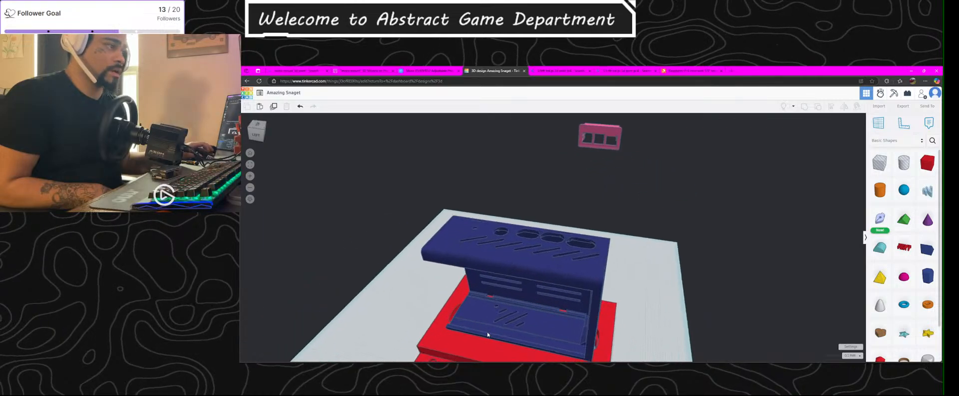
right_drag(566, 288, 629, 212)
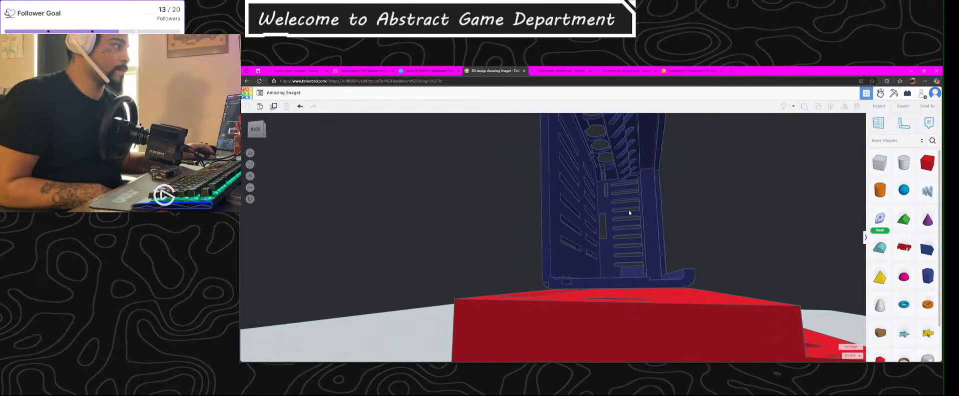
scroll(628, 148, down, 5)
right_drag(629, 148, 628, 209)
click(628, 210)
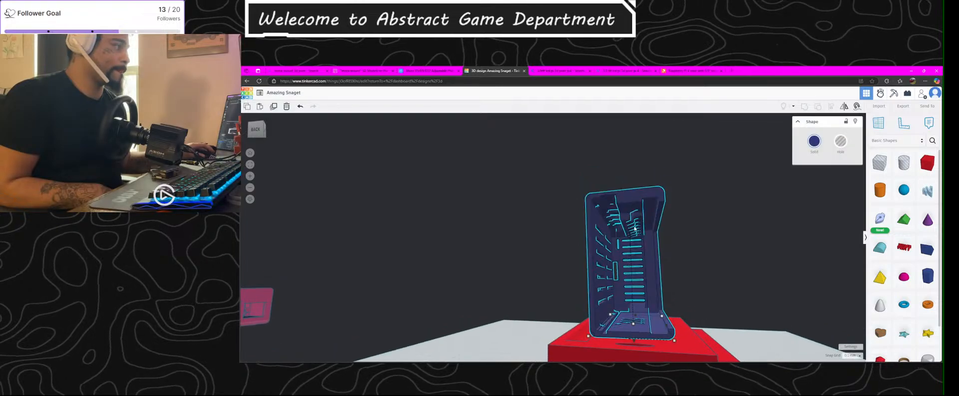
scroll(633, 350, up, 5)
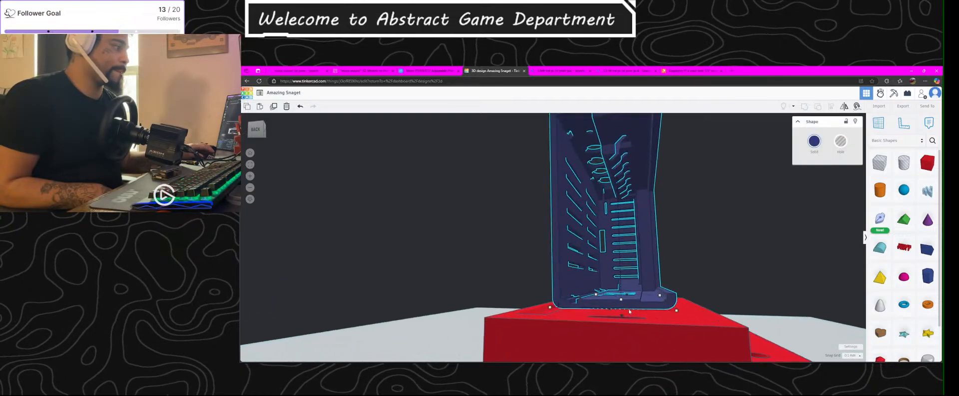
Step: Adjust the heights of the red plate and the blue case so that the case's base rests on the plate
click(619, 316)
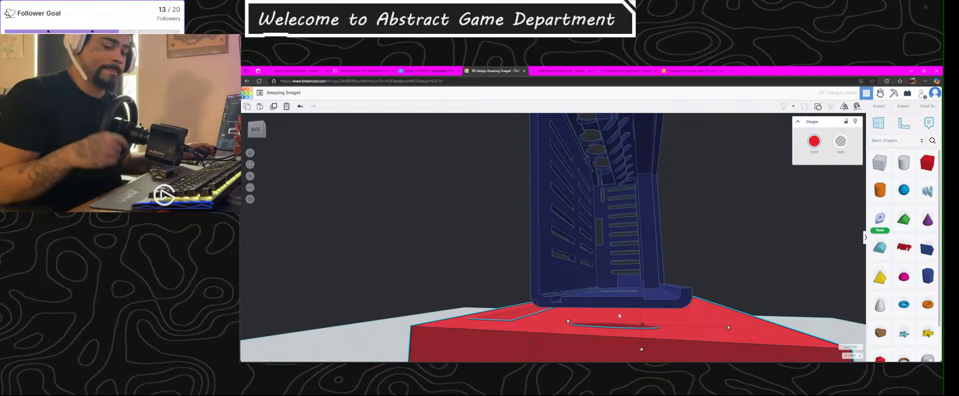
key(super)
key(super)
key(ctrl+z)
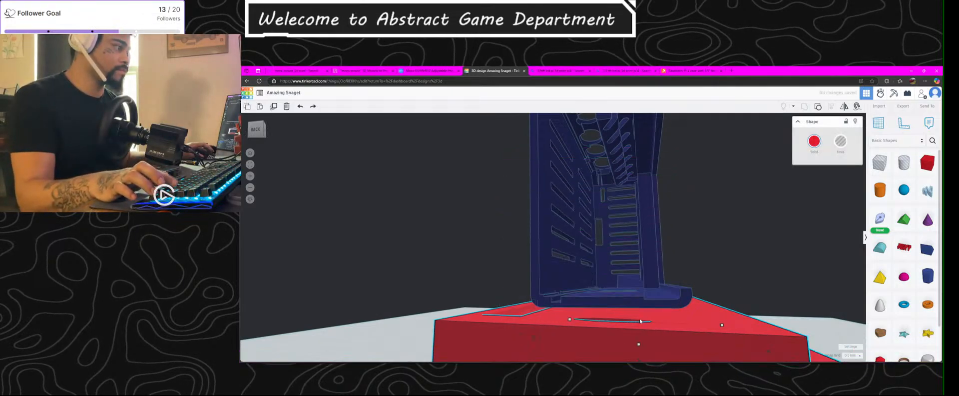
right_drag(637, 331, 635, 305)
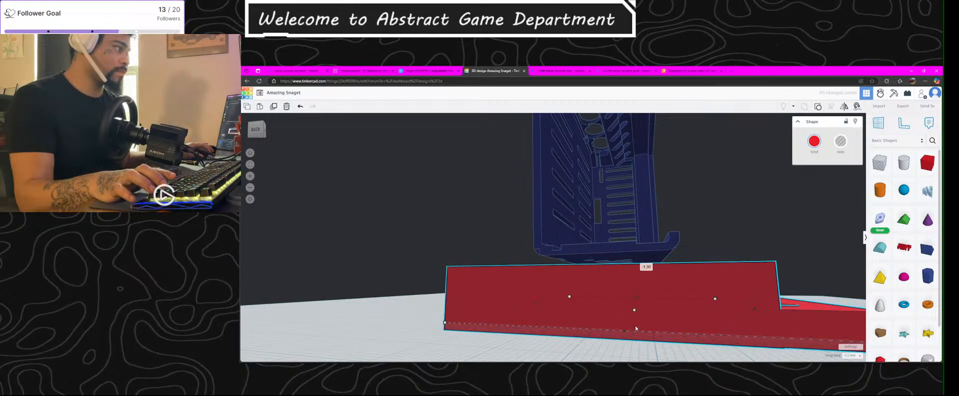
click(616, 252)
drag(615, 252, 622, 298)
right_drag(622, 297, 621, 321)
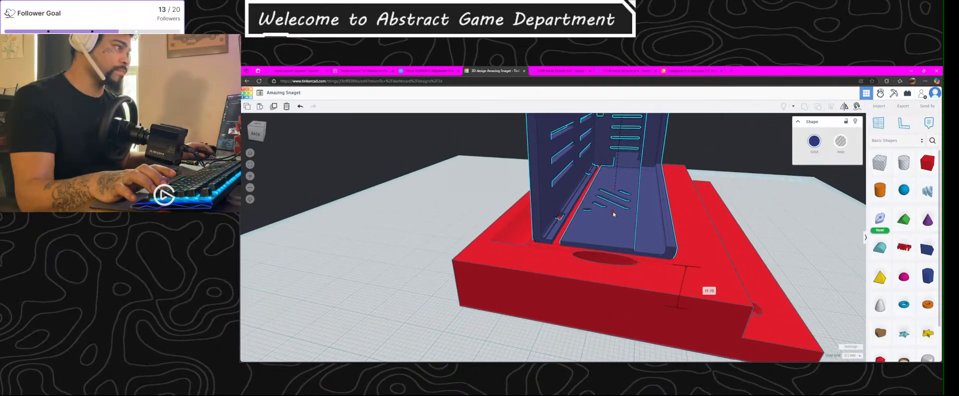
Step: Group the blue case and the red base plate into one shape
right_drag(616, 215, 877, 311)
scroll(700, 247, up, 3)
scroll(668, 255, down, 3)
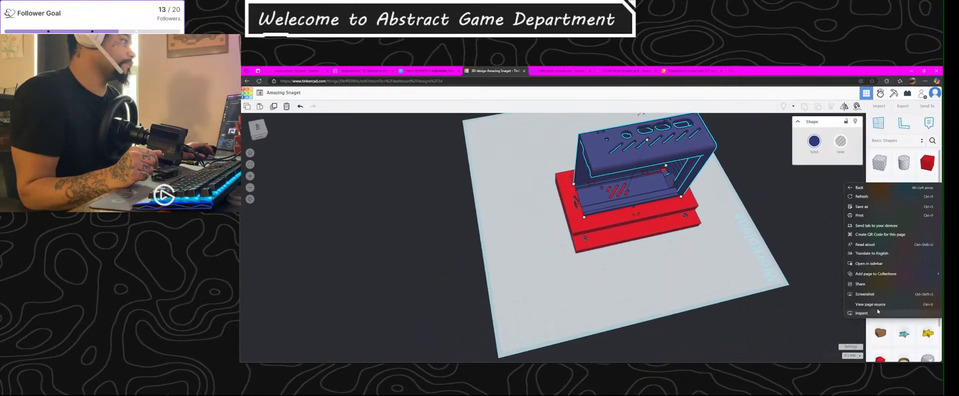
click(807, 209)
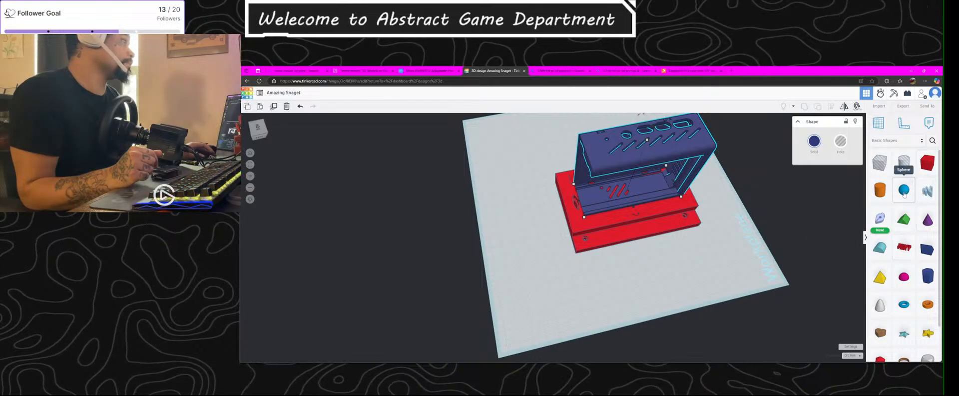
right_drag(624, 280, 618, 205)
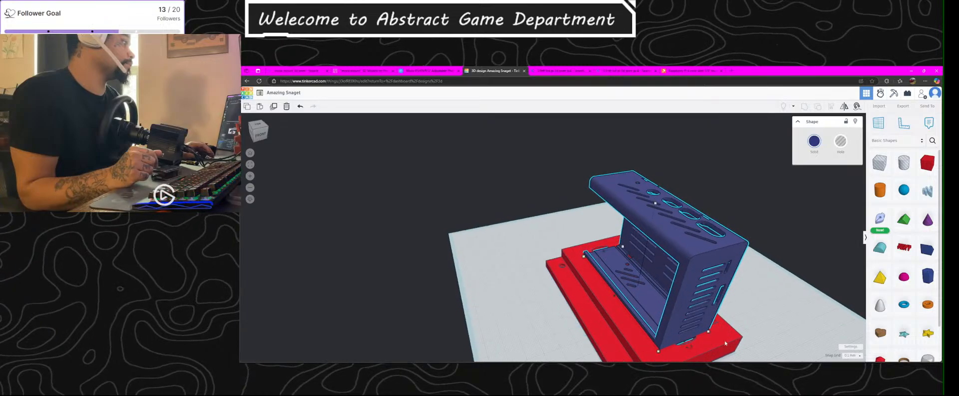
drag(692, 312, 694, 318)
right_drag(696, 321, 810, 335)
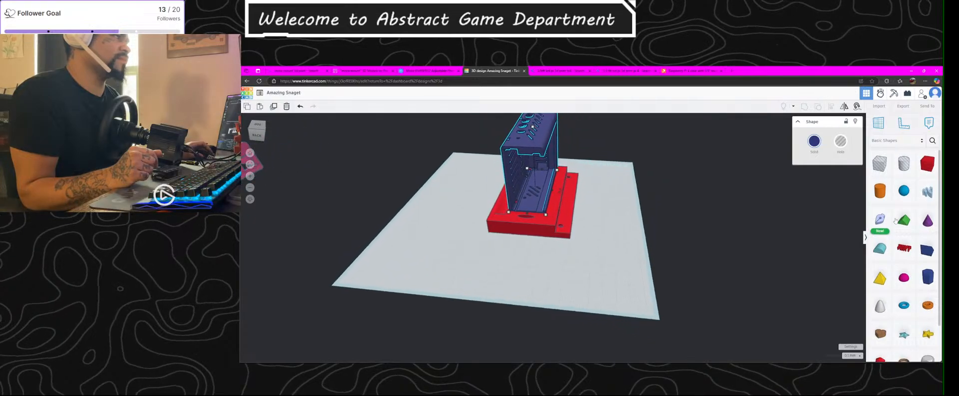
key(ctrl+a)
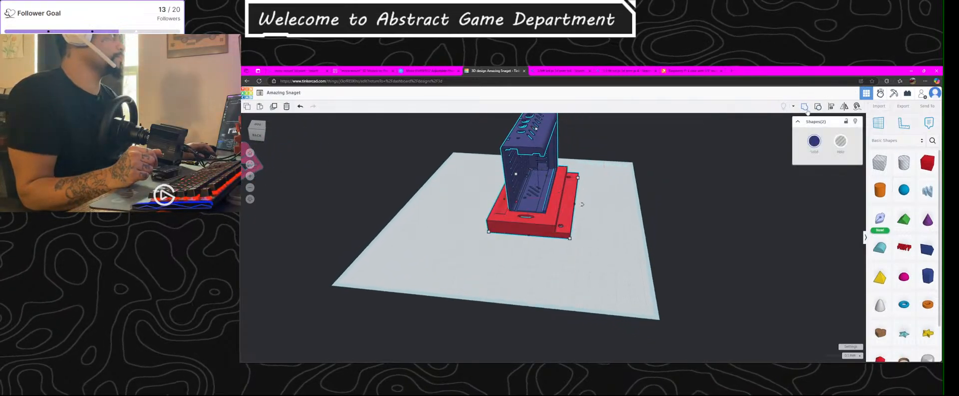
click(807, 109)
click(638, 222)
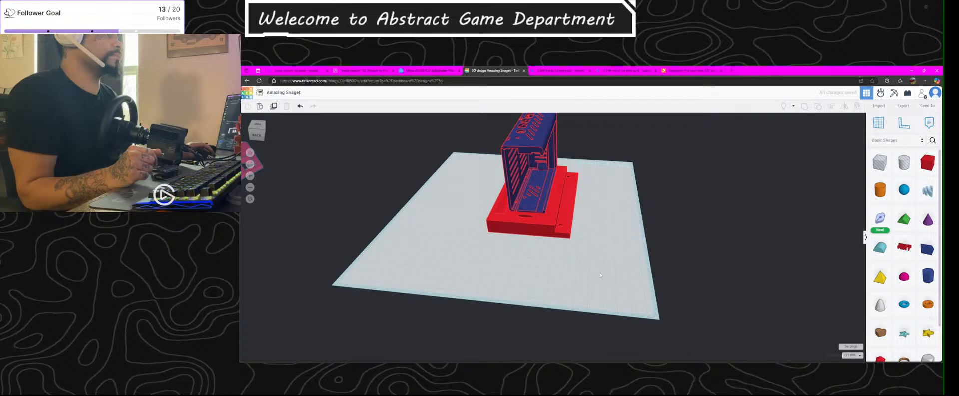
click(685, 195)
Step: Examine the merged case and base plate from several sides, including the stepped mounting edge
right_drag(535, 208, 490, 225)
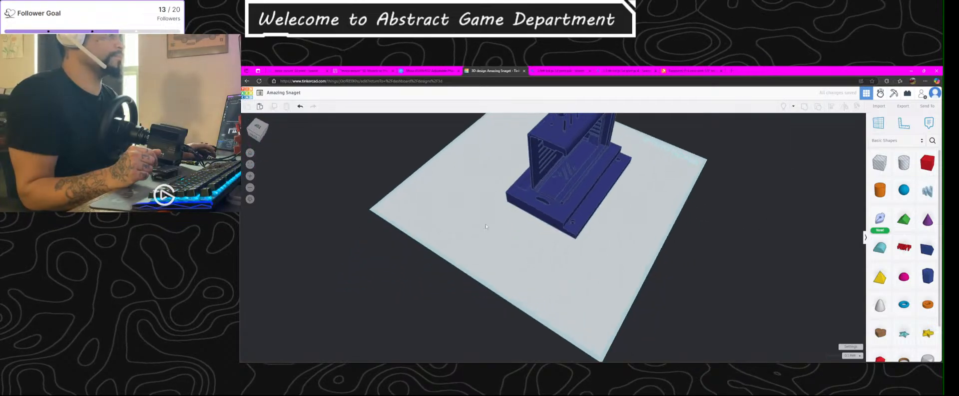
scroll(489, 225, up, 10)
right_drag(583, 137, 568, 91)
scroll(703, 168, down, 5)
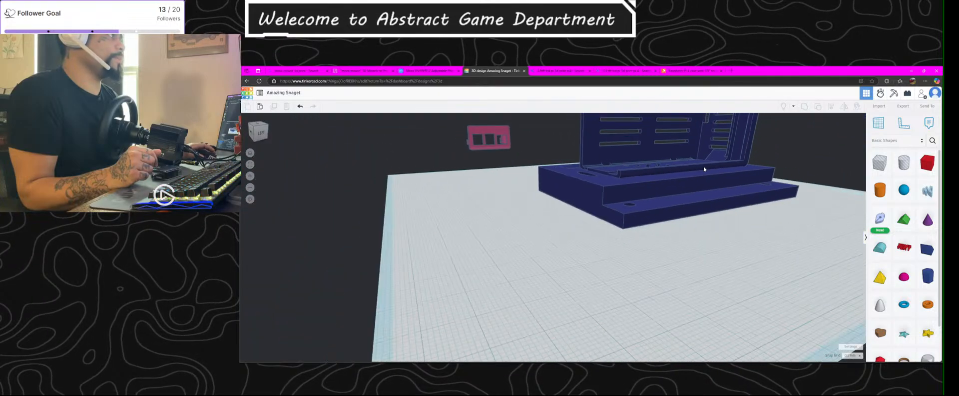
scroll(705, 169, down, 3)
right_drag(704, 169, 628, 272)
scroll(628, 272, down, 2)
middle_drag(648, 323, 681, 215)
right_drag(681, 215, 497, 174)
Step: Delete the separate pink cover part beside the merged case
scroll(509, 184, down, 3)
right_drag(537, 194, 531, 129)
scroll(514, 221, down, 6)
drag(595, 181, 587, 214)
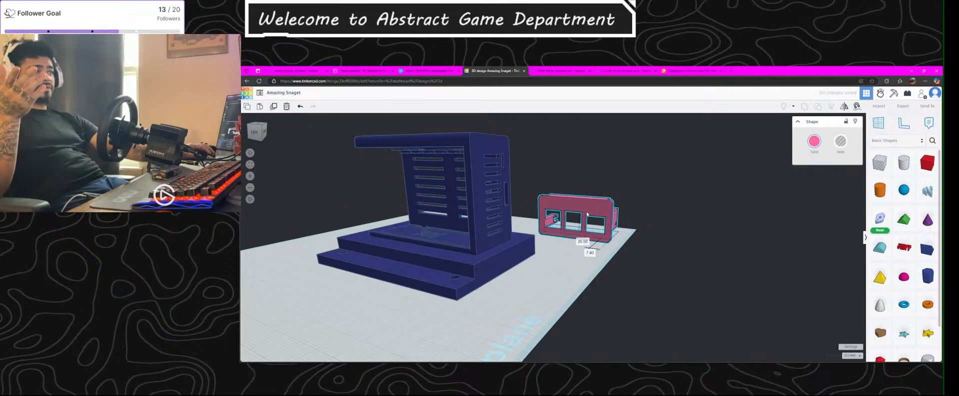
key(Delete)
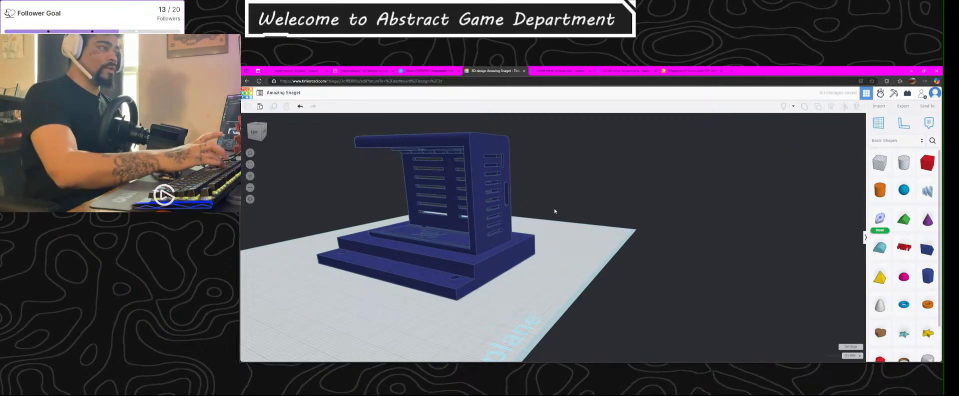
Step: Rename the design ghettomozapi4 and download everything in it as an STL file for 3D printing
click(896, 101)
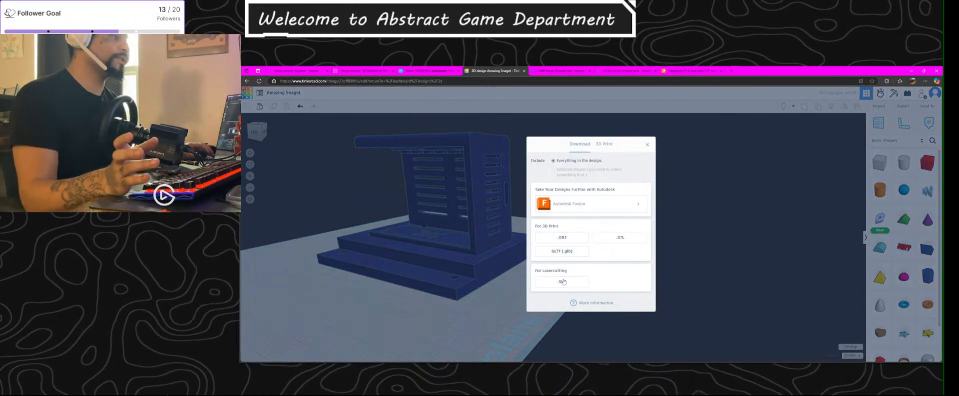
click(621, 237)
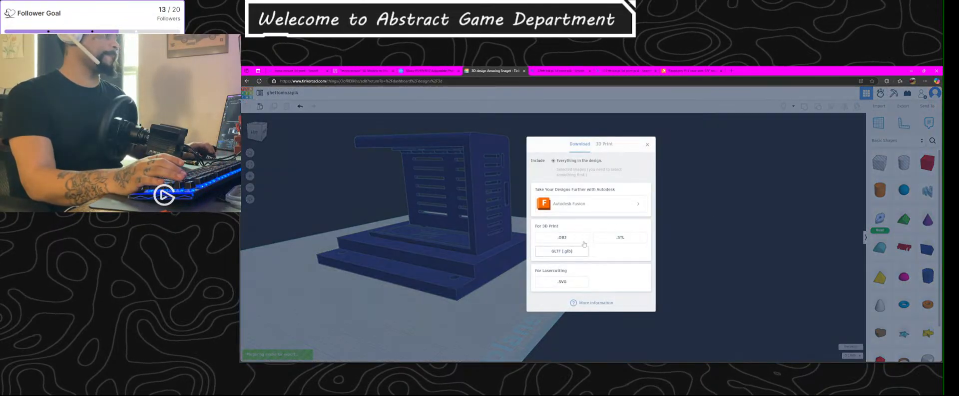
click(620, 237)
click(617, 116)
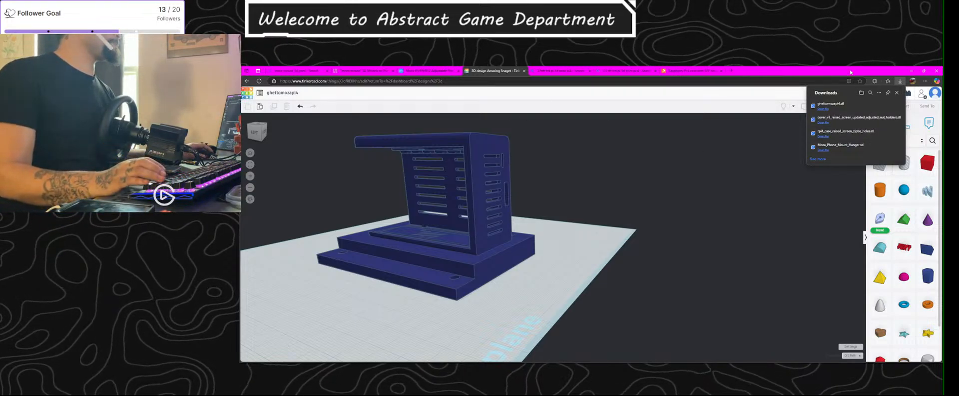
scroll(445, 206, down, 1)
right_drag(445, 206, 445, 236)
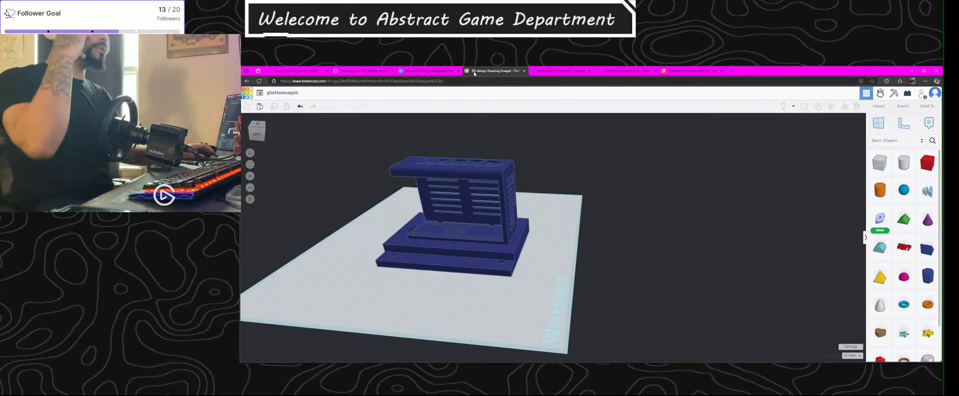
Step: Switch to SimHub's Dash Studio and enable the automatic download of prebuilt track layouts
click(937, 70)
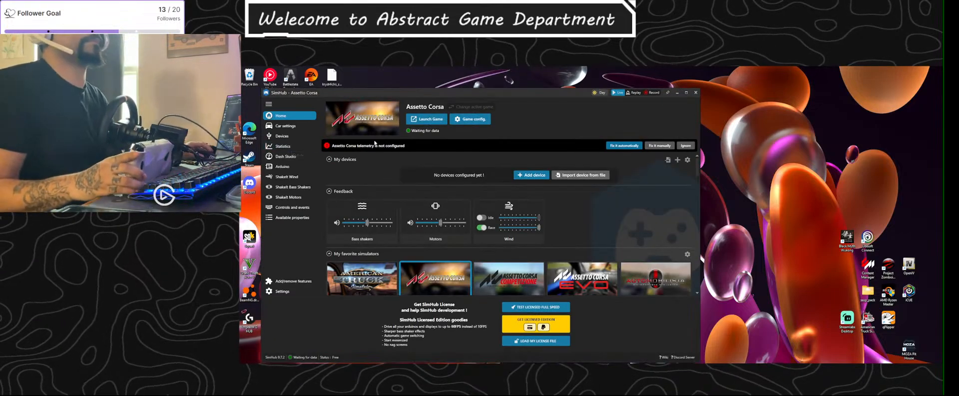
click(286, 155)
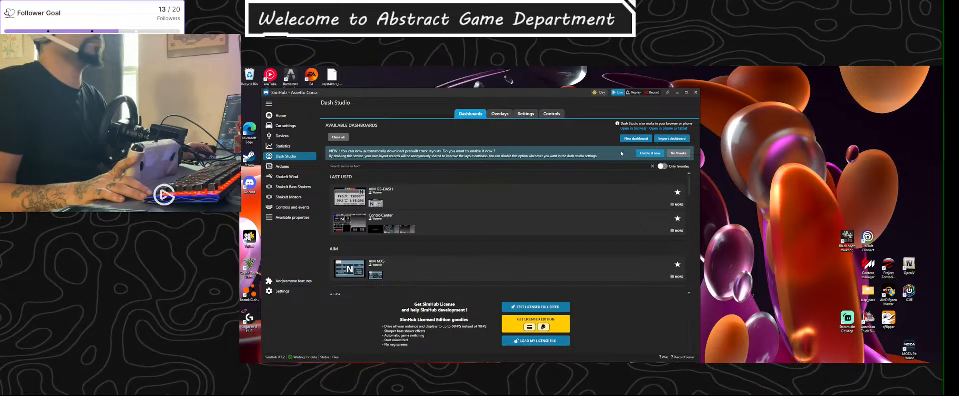
click(650, 153)
Step: Create a new dashboard named All in Dash Studio
click(636, 138)
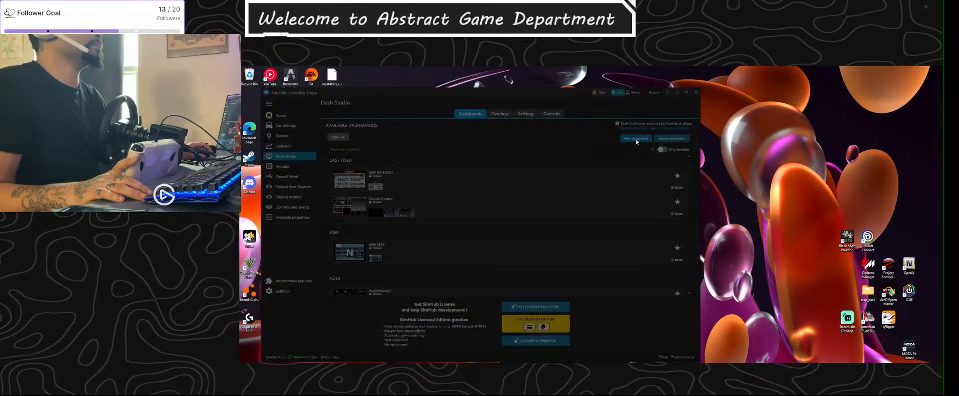
text(All)
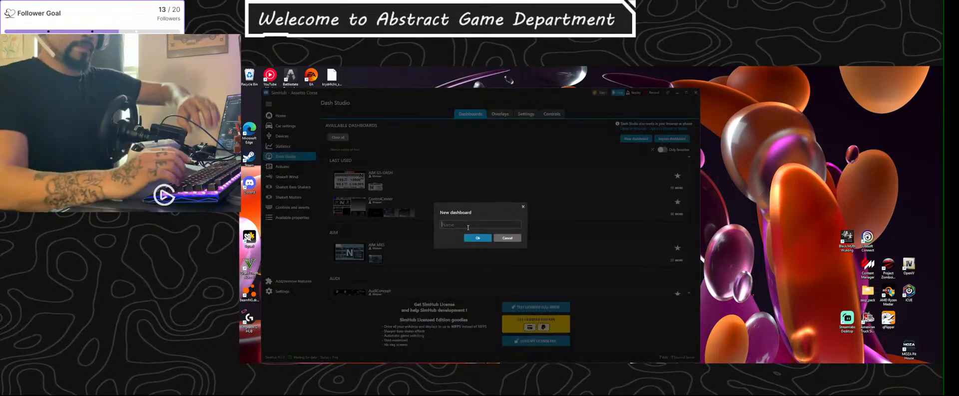
key(Return)
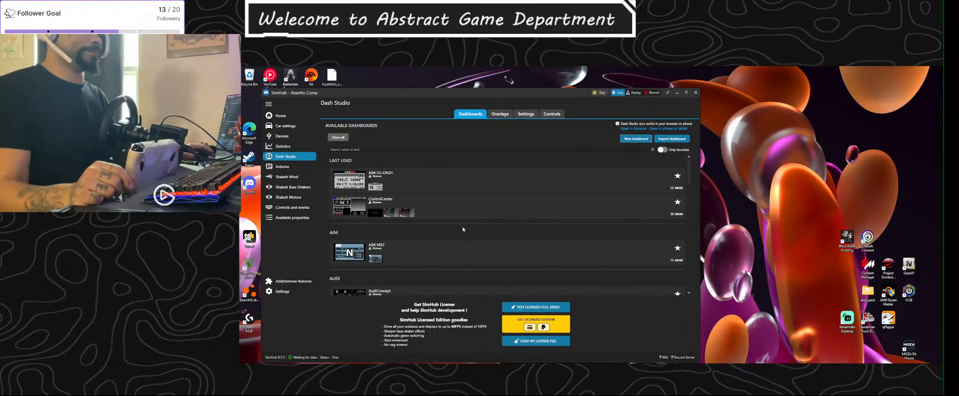
Step: Look through the available dashboards and the map and display settings in Dash Studio
scroll(480, 232, down, 1)
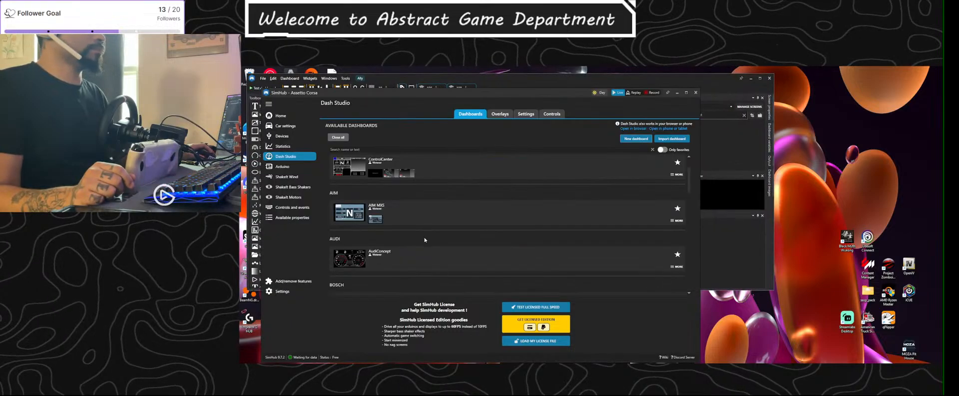
scroll(550, 232, down, 2)
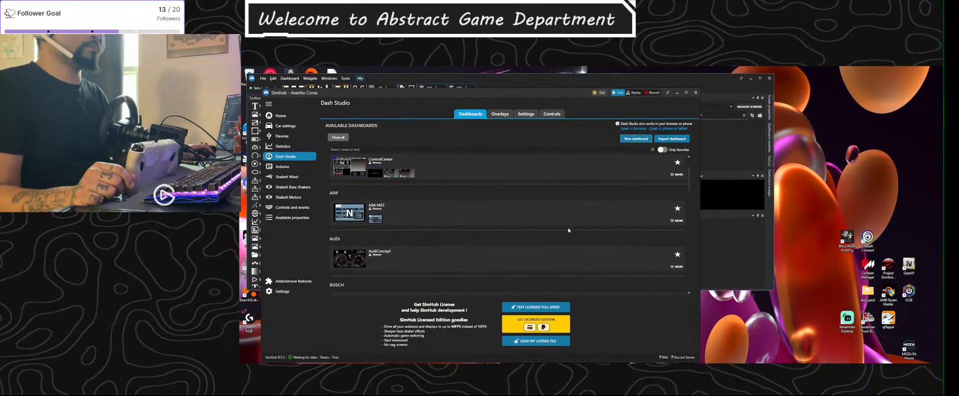
scroll(569, 235, down, 5)
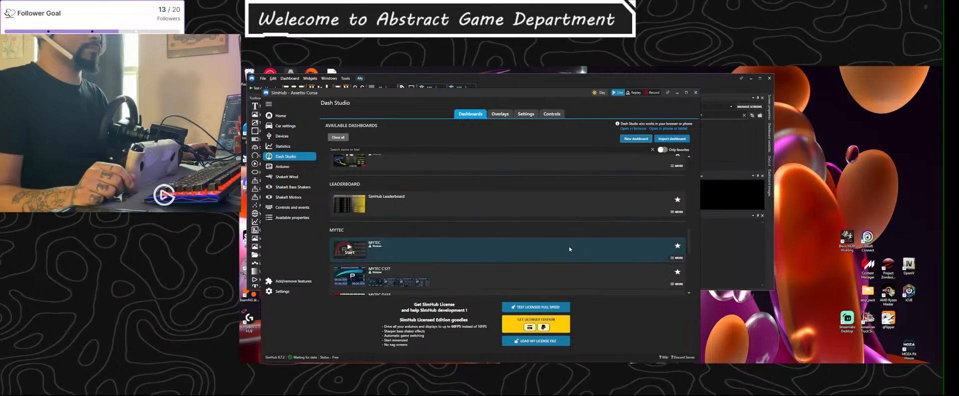
scroll(600, 233, down, 3)
click(526, 114)
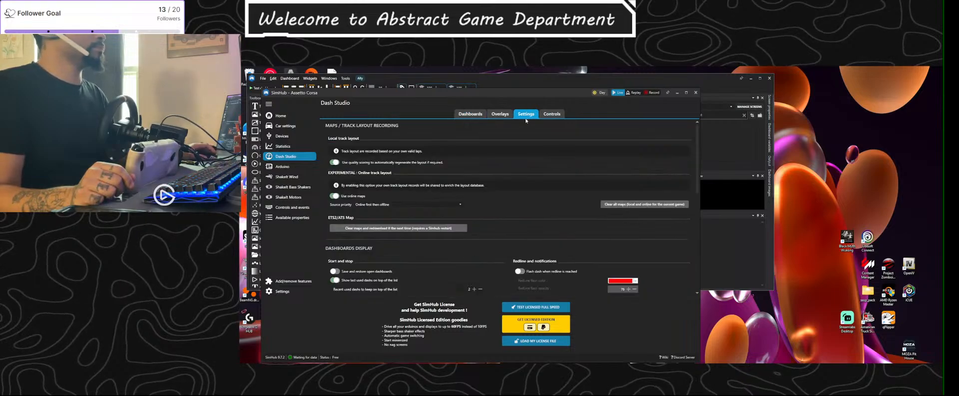
scroll(418, 187, down, 2)
click(470, 114)
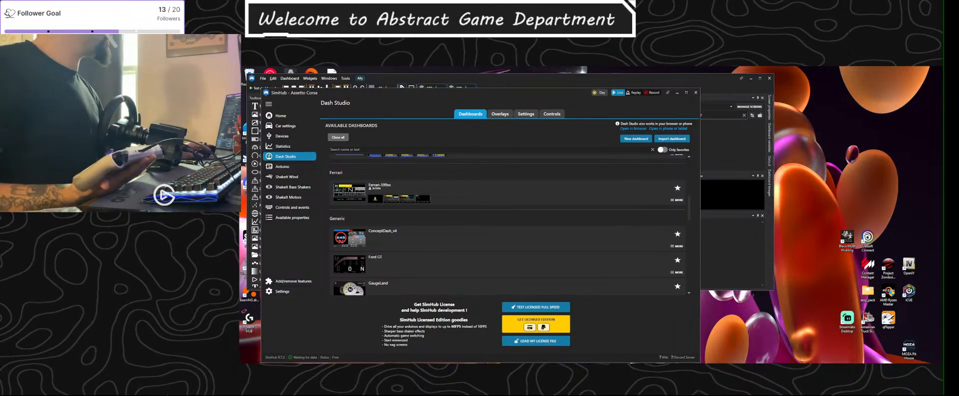
Step: View SimHub's web page of dashboards in a browser window and close that window
drag(241, 154, 461, 154)
drag(444, 129, 444, 129)
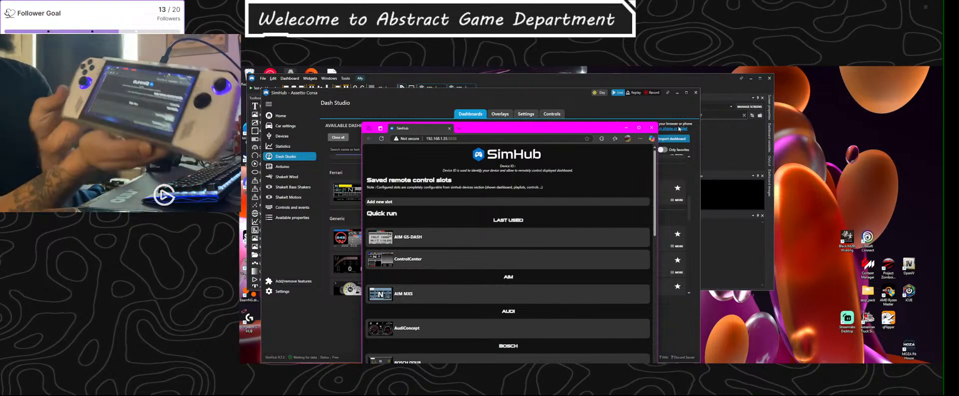
click(651, 128)
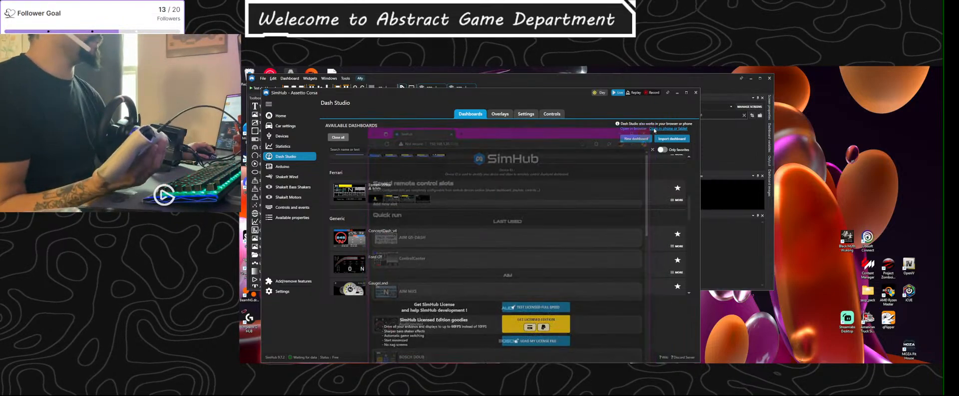
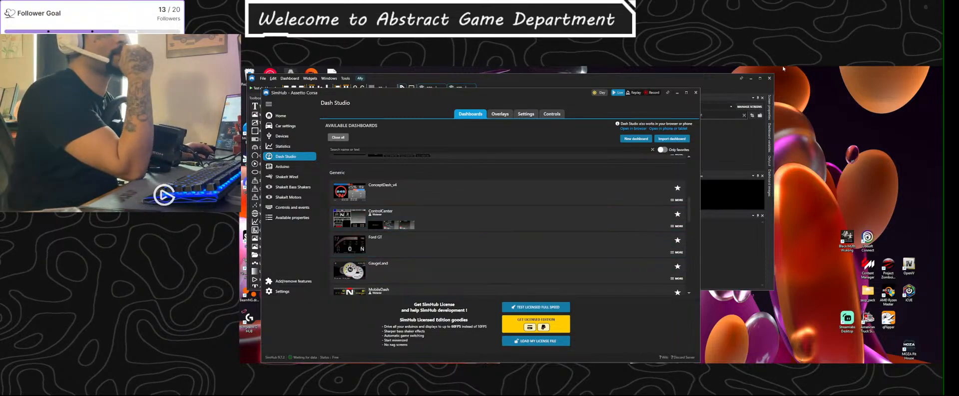
Step: Clear the SimHub window and the empty dashboard's editor off the desktop
click(691, 95)
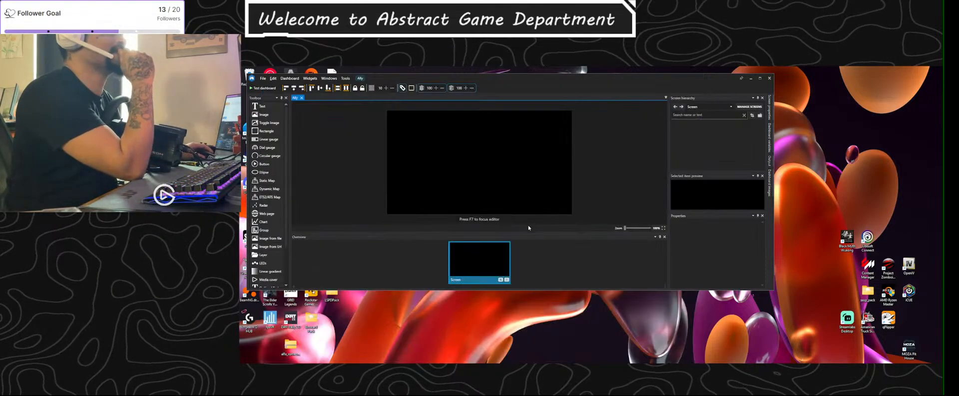
scroll(273, 169, down, 2)
click(637, 365)
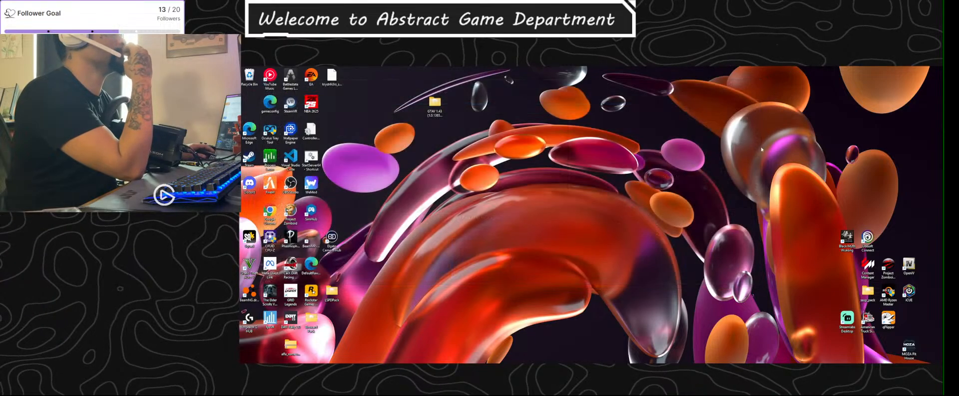
mouse_move(637, 365)
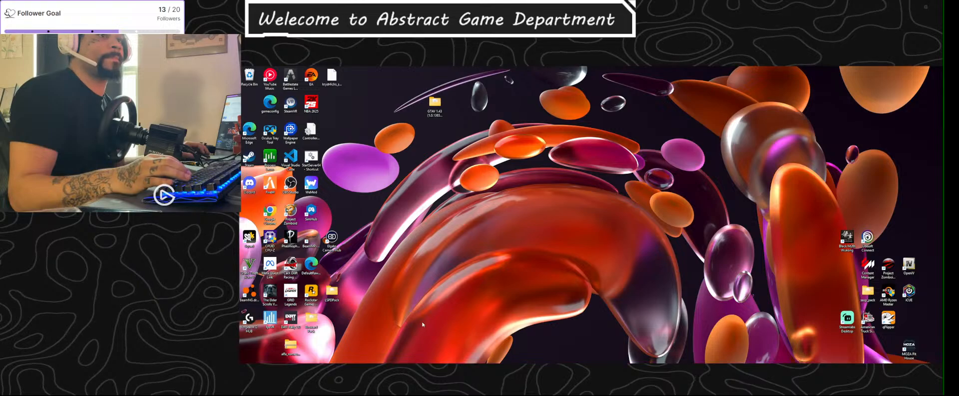
Step: Reopen SimHub and have it configure the Assetto Corsa telemetry automatically
double_click(311, 212)
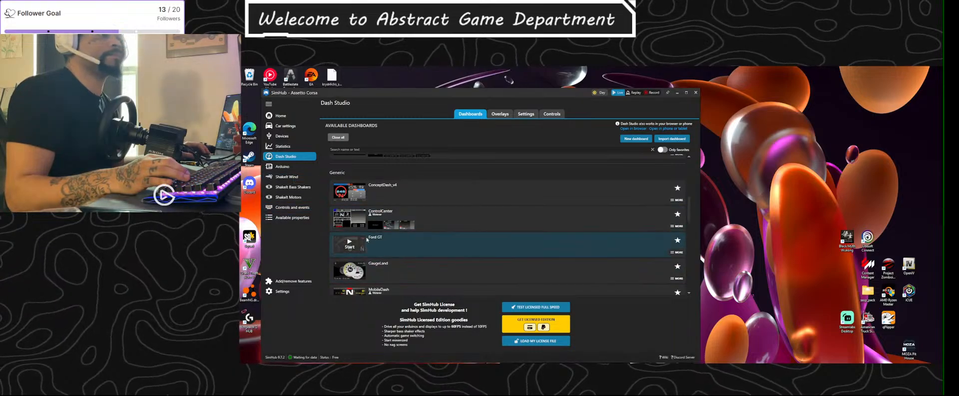
scroll(355, 225, up, 2)
scroll(355, 225, up, 5)
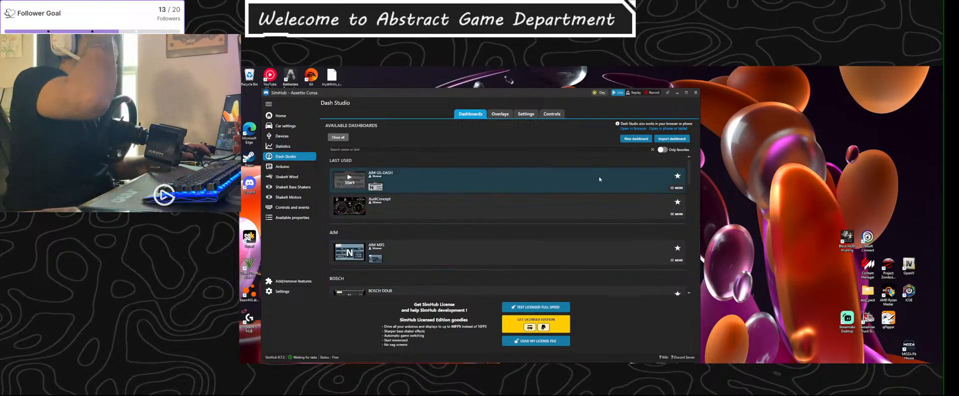
click(282, 115)
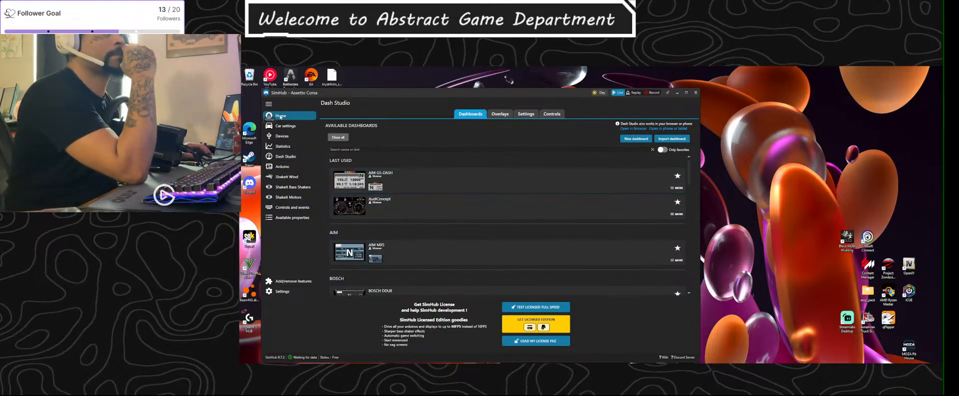
click(426, 119)
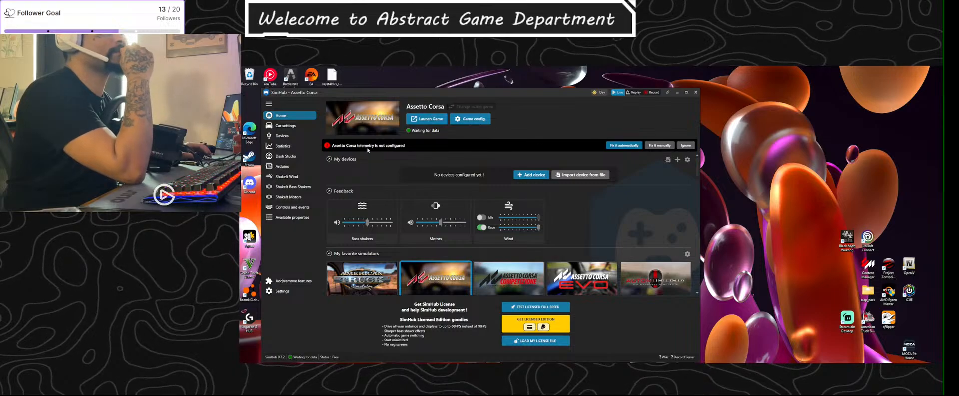
click(624, 145)
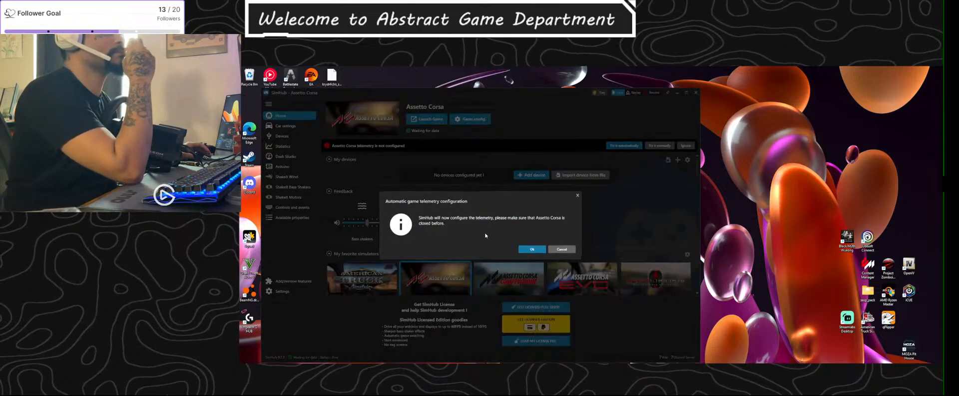
click(533, 249)
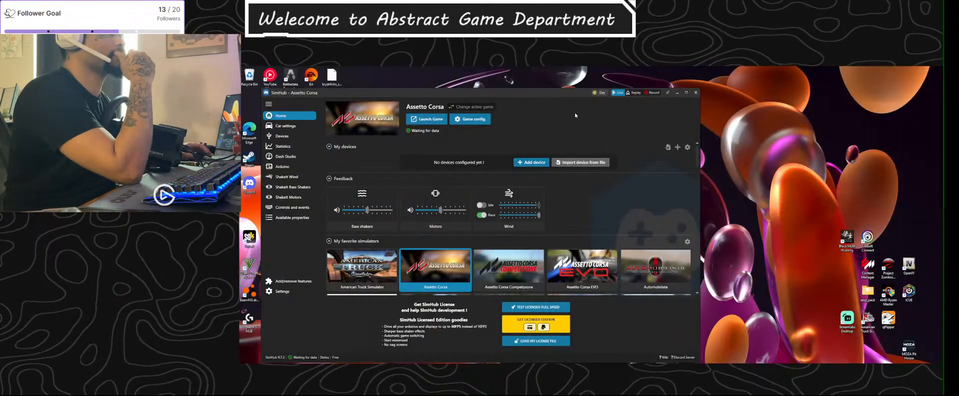
Step: Switch to Content Manager and launch a practice session with the selected car and track, entering the car to drive
click(677, 92)
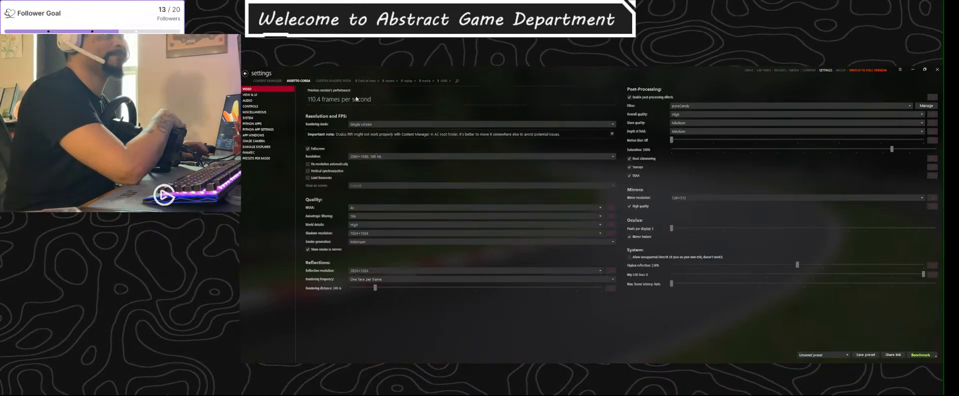
click(246, 74)
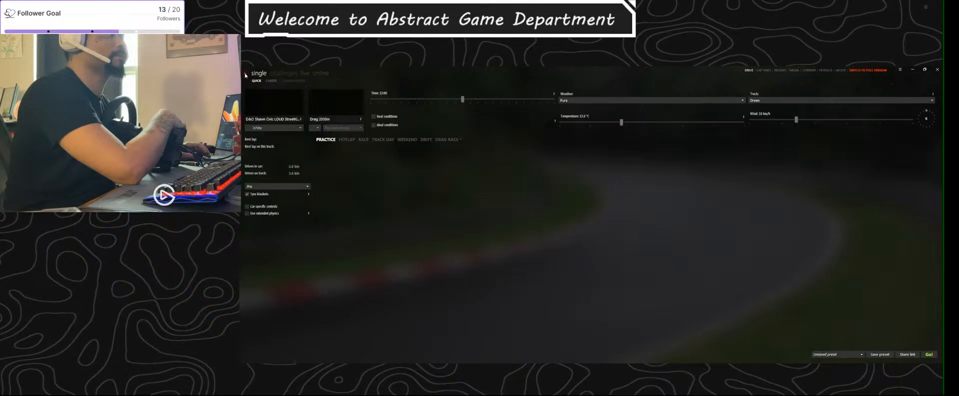
mouse_move(267, 106)
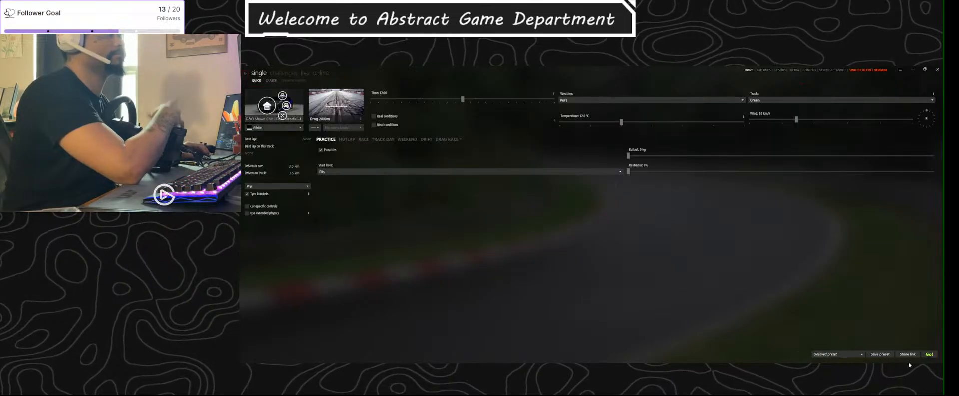
click(929, 355)
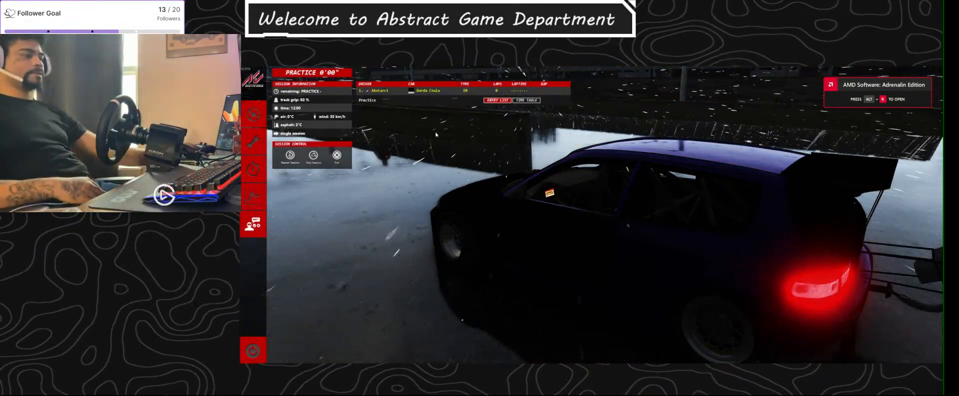
click(254, 115)
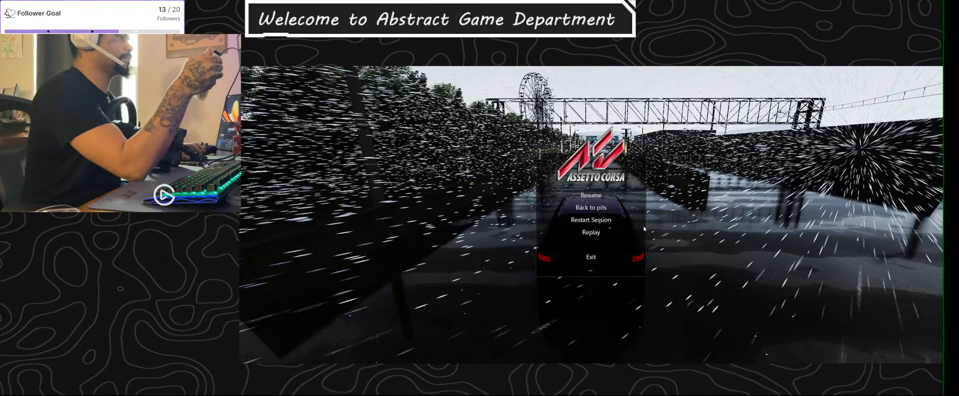
click(592, 194)
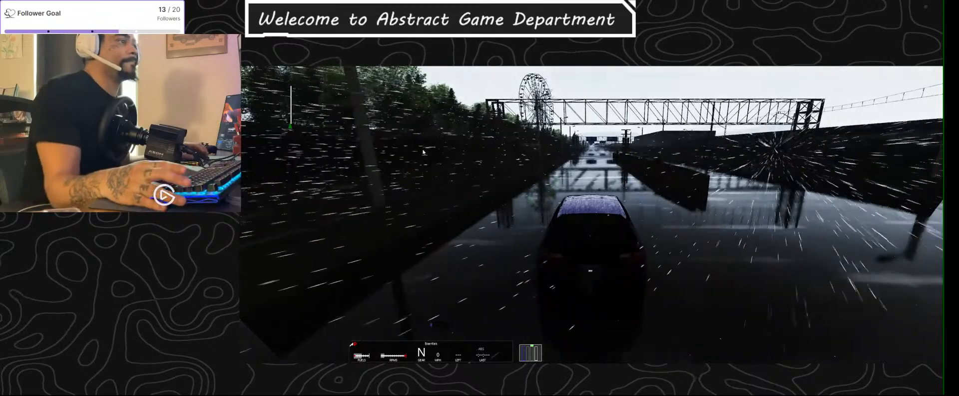
Step: Switch to SimHub, enable idle behaviour for the web device slot and try to assign the Ally dashboard to it
key(alt+Tab)
click(553, 198)
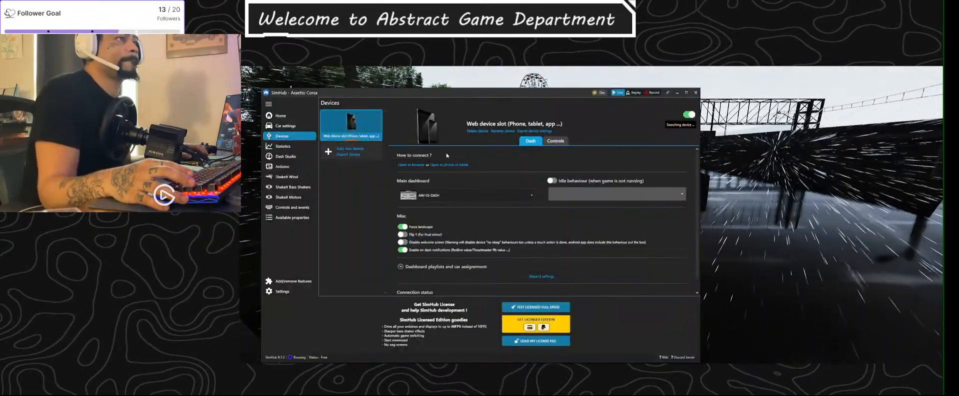
click(556, 141)
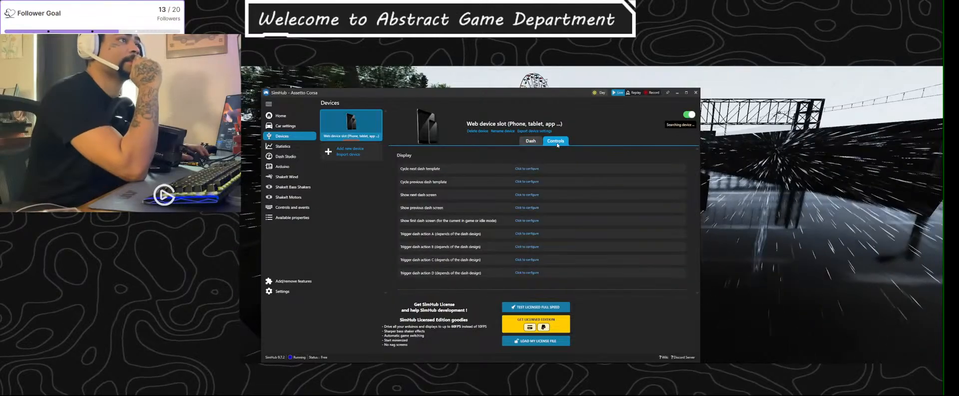
click(531, 140)
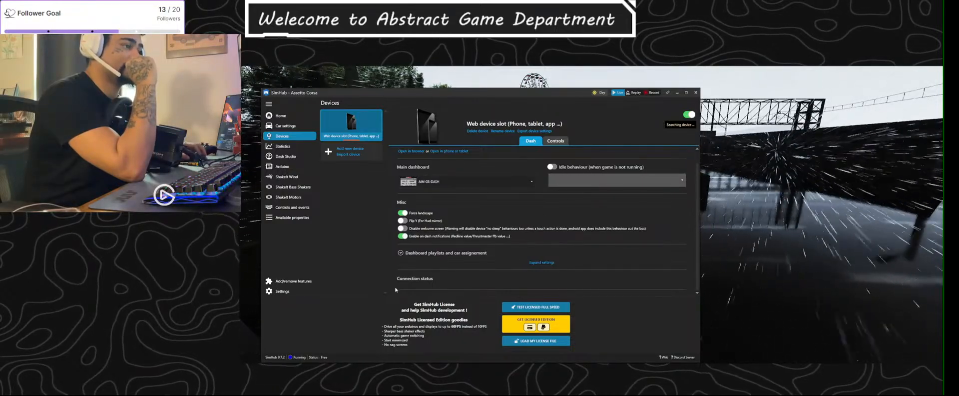
click(552, 167)
click(618, 181)
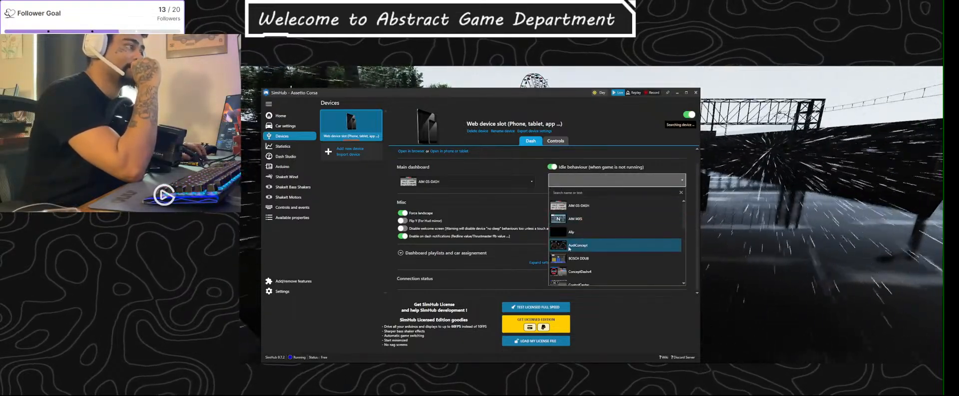
click(554, 232)
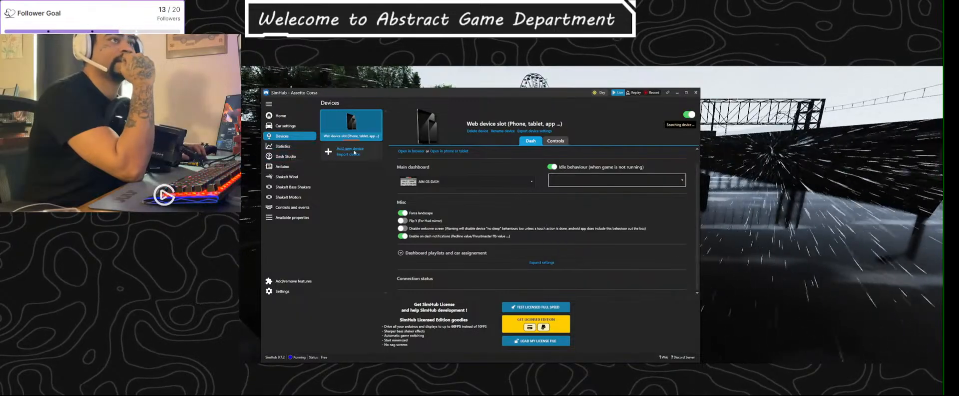
Step: View the AIM GS-DASH dashboard from Dash Studio in the editor and close it
click(286, 156)
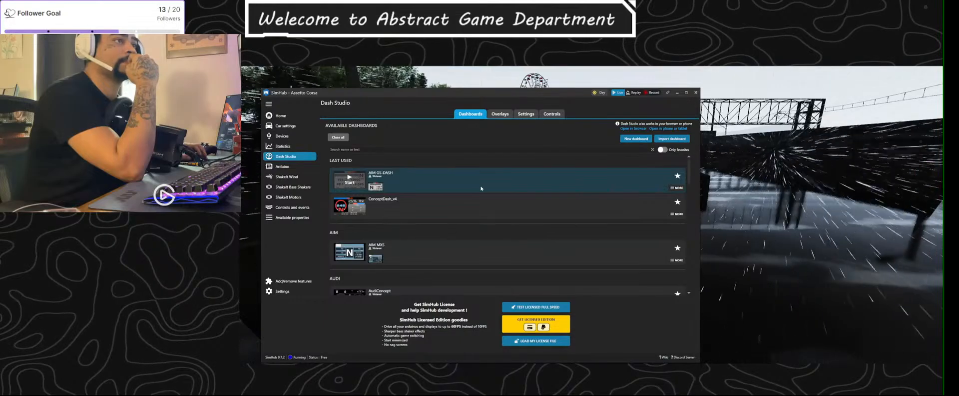
click(677, 187)
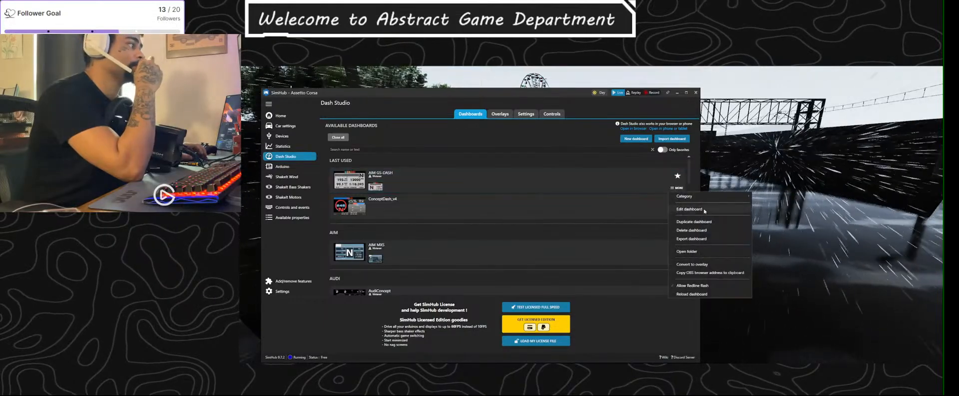
click(694, 208)
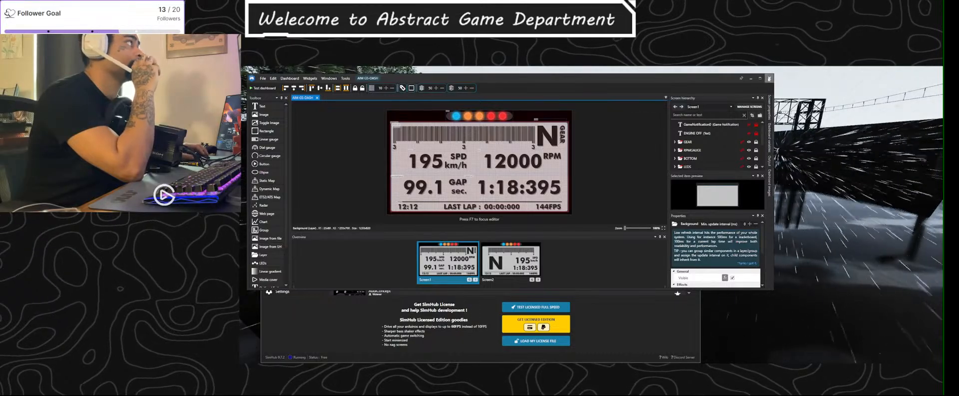
click(769, 79)
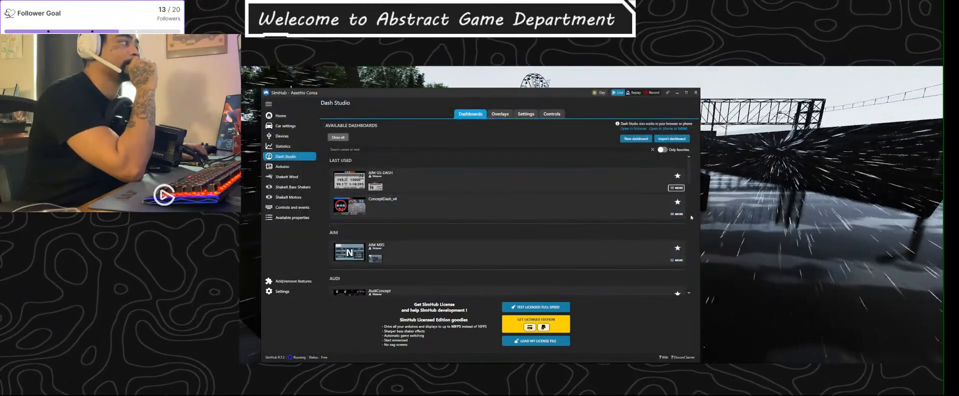
Step: Open the ConceptDash_v4 dashboard for editing and unlock the MainGauge widget on its first screen
click(677, 213)
click(690, 235)
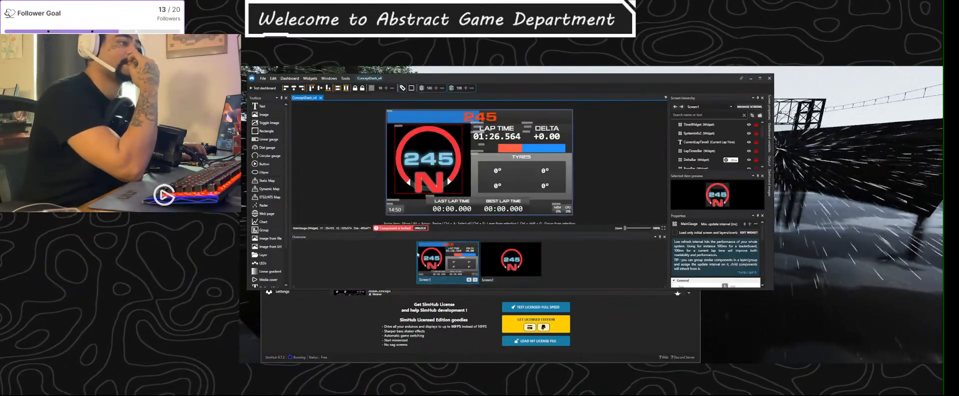
click(420, 228)
click(420, 162)
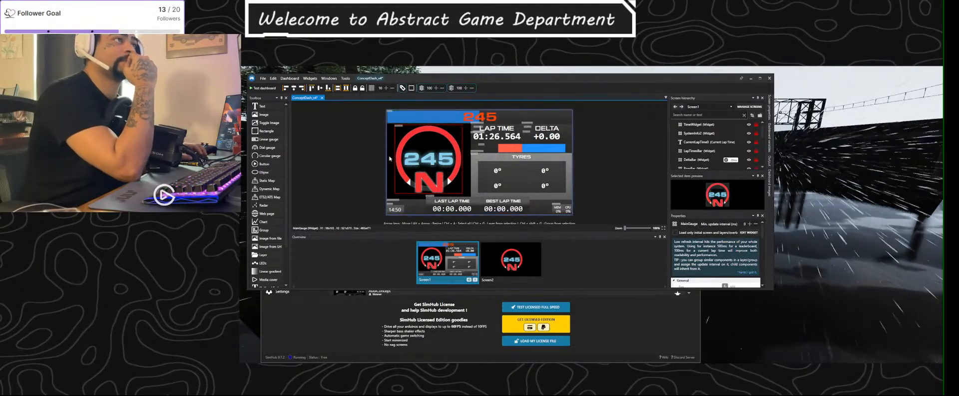
scroll(717, 130, down, 5)
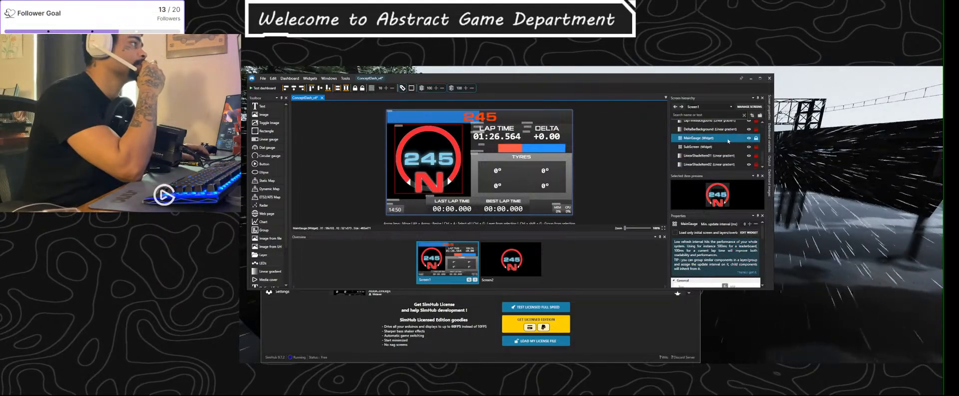
Step: Examine the MainGauge widget's general, effects and widget properties on Screen1 of the dashboard
click(728, 141)
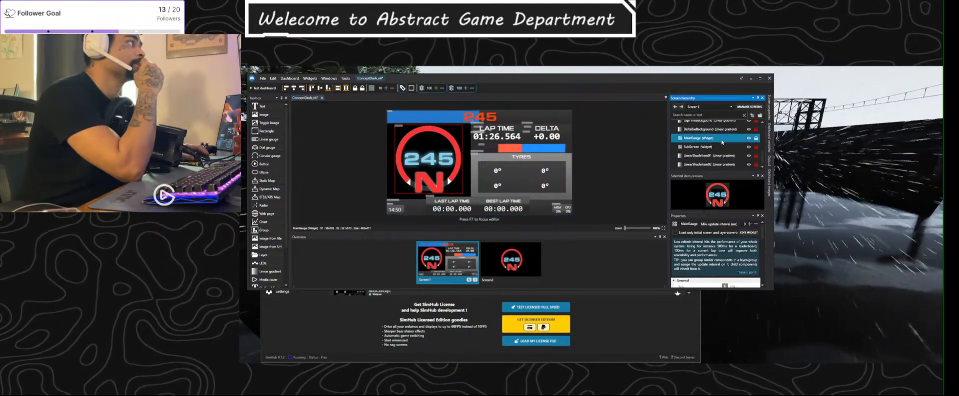
scroll(706, 239, down, 3)
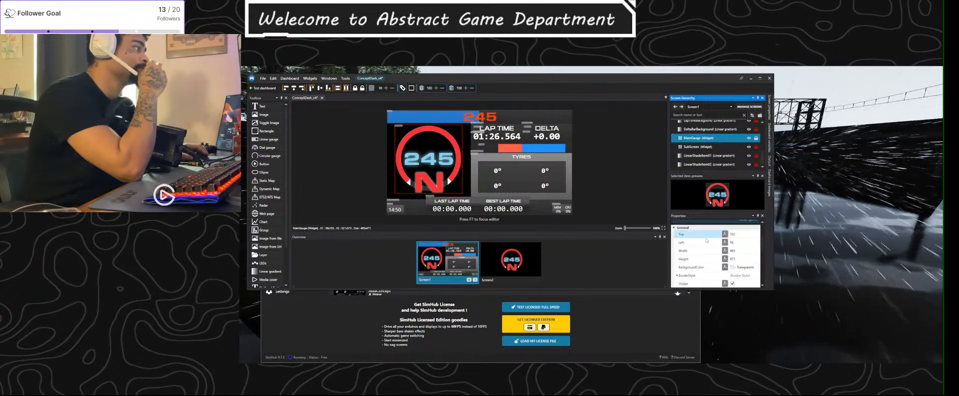
scroll(706, 239, down, 5)
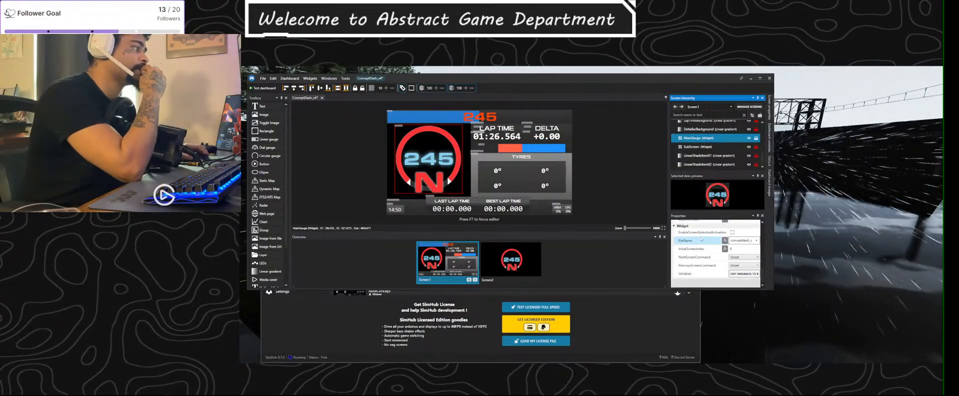
scroll(701, 239, up, 5)
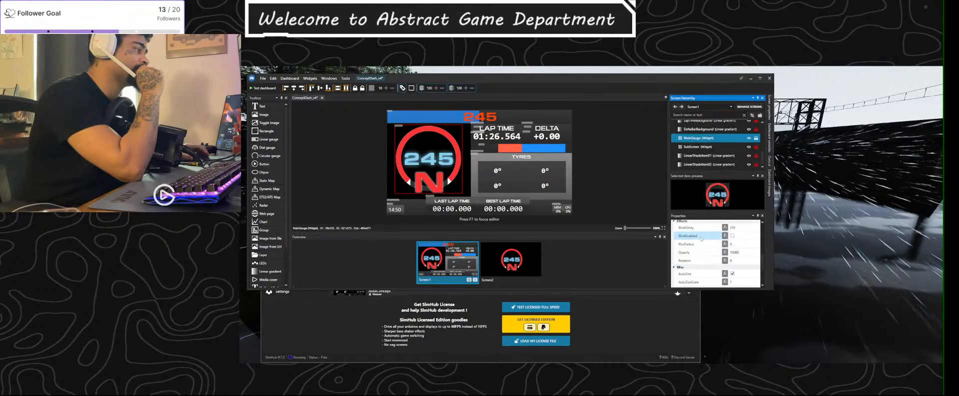
scroll(701, 239, up, 3)
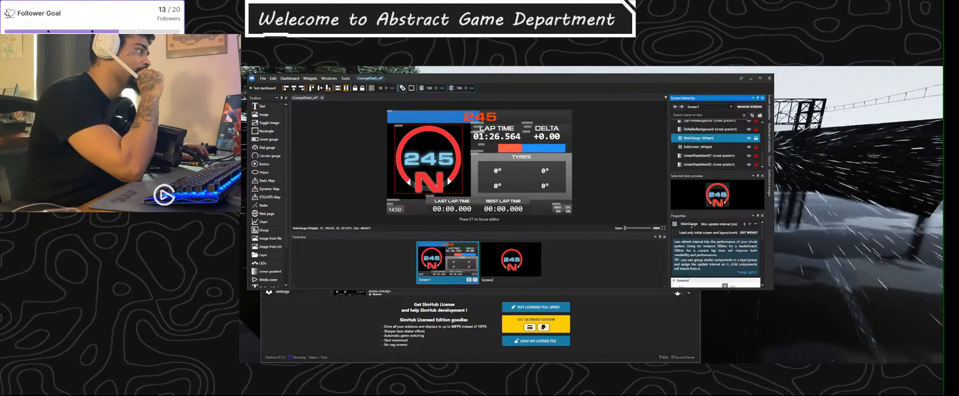
click(709, 227)
scroll(693, 157, up, 5)
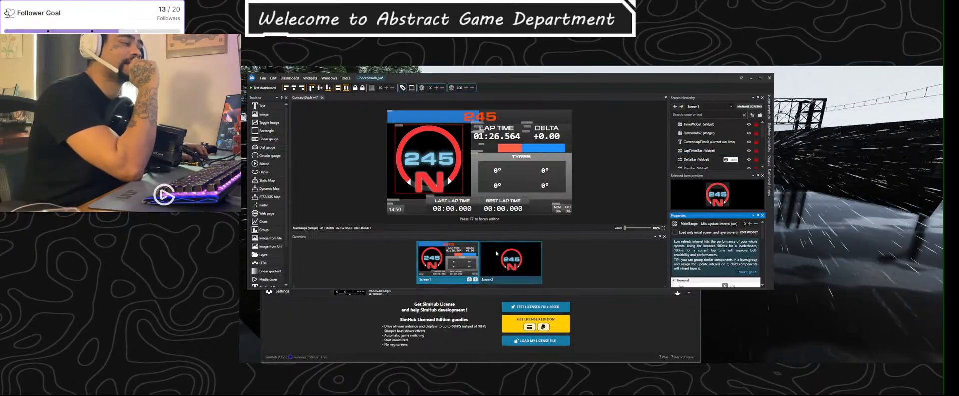
Step: Switch to Screen2 and examine the properties of its single gauge widget, including the auto-size and file name settings
click(515, 264)
click(432, 264)
click(493, 263)
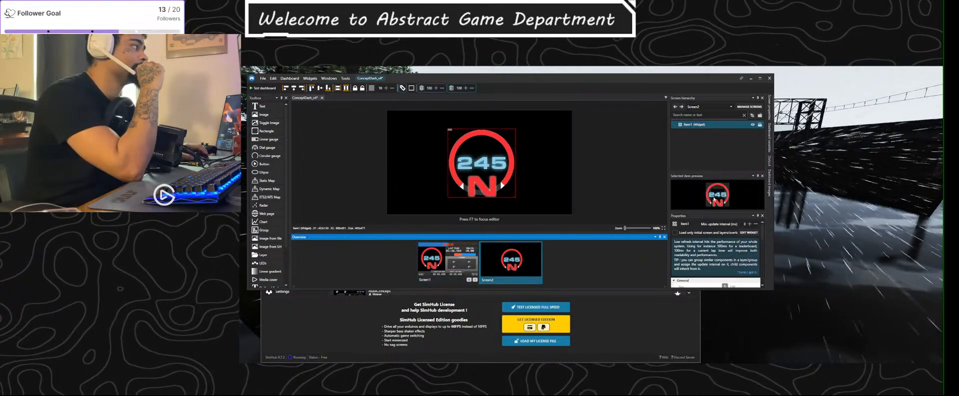
click(716, 198)
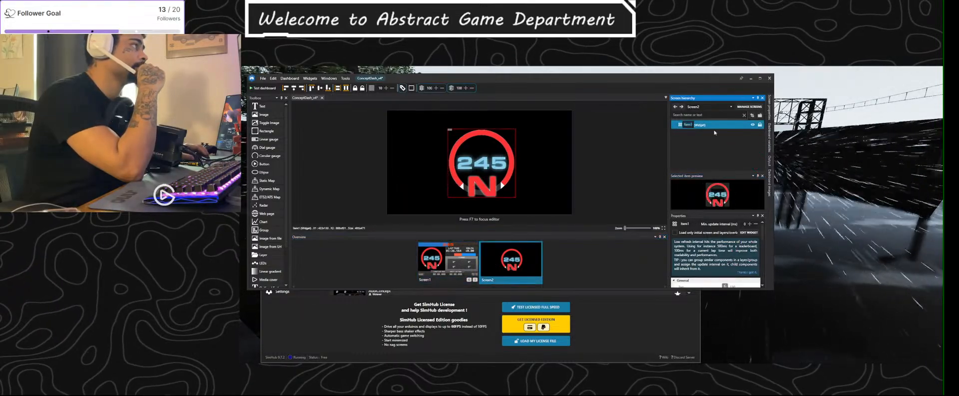
scroll(713, 239, down, 2)
scroll(713, 238, down, 3)
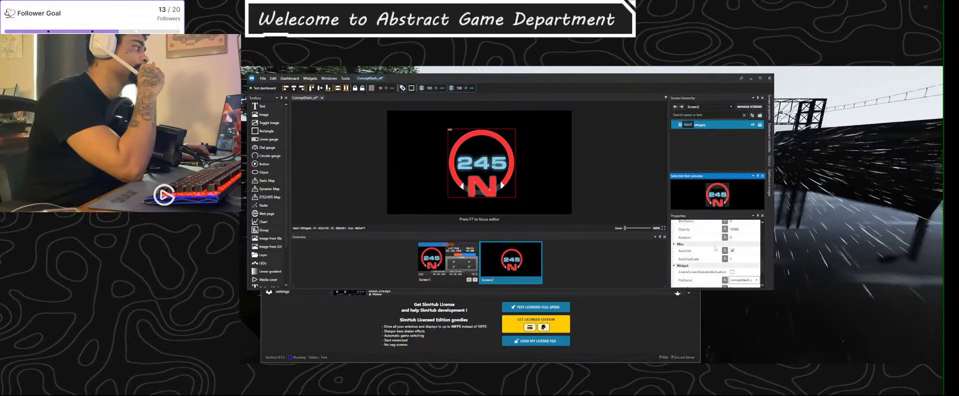
scroll(715, 248, down, 2)
scroll(715, 249, up, 3)
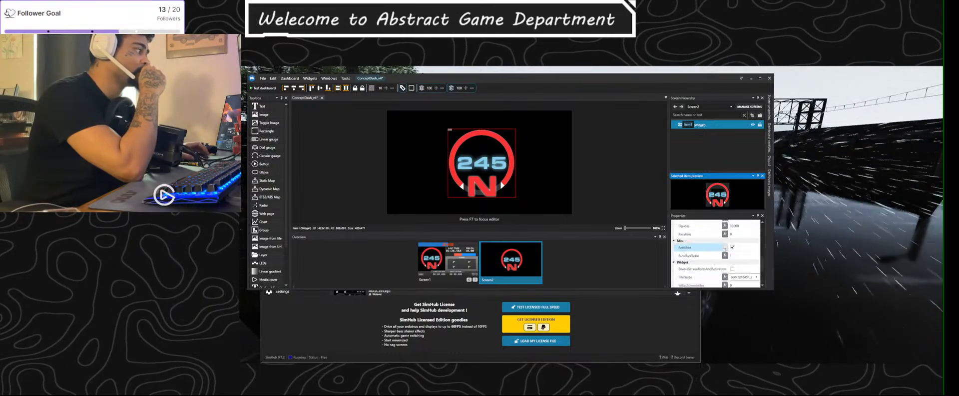
Step: Review the dashboard variables, output messages and Screen2's screen properties, and close the dashboard editor without saving changes
click(768, 184)
click(767, 136)
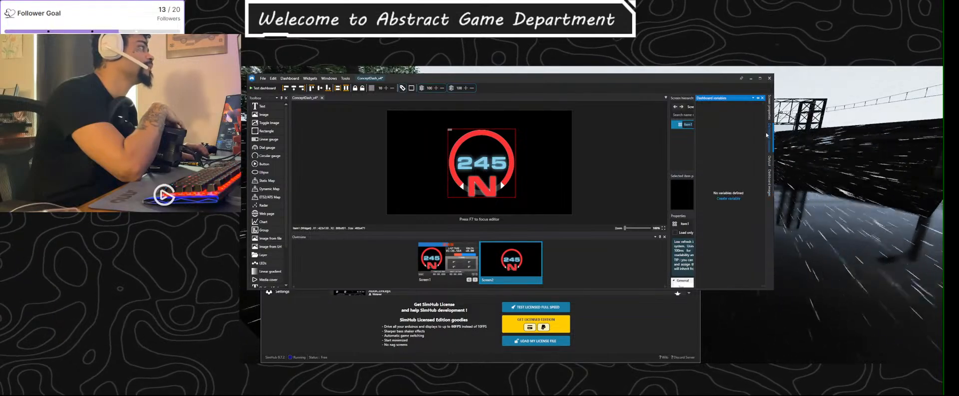
click(768, 160)
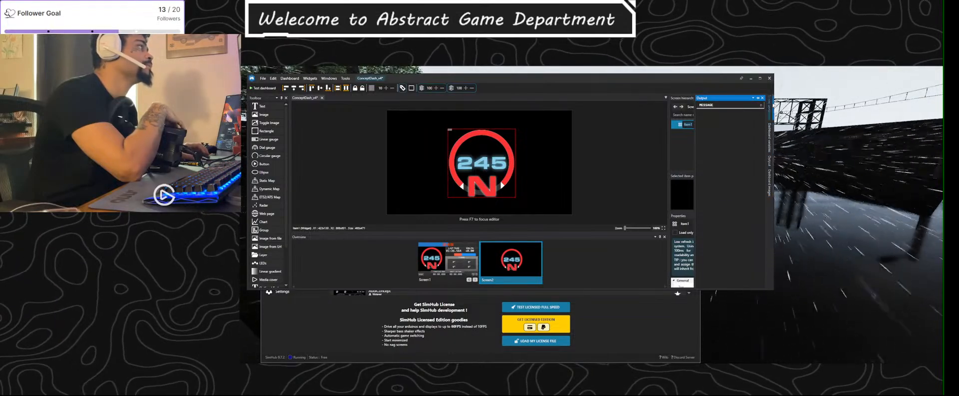
click(769, 105)
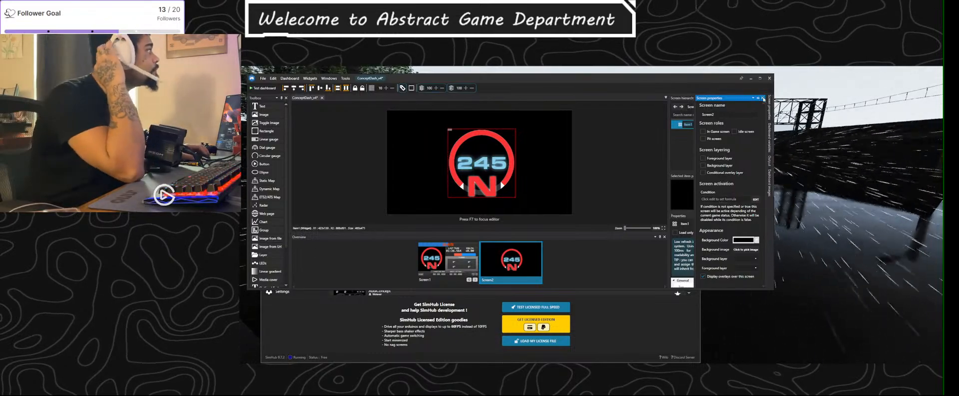
click(763, 98)
click(769, 78)
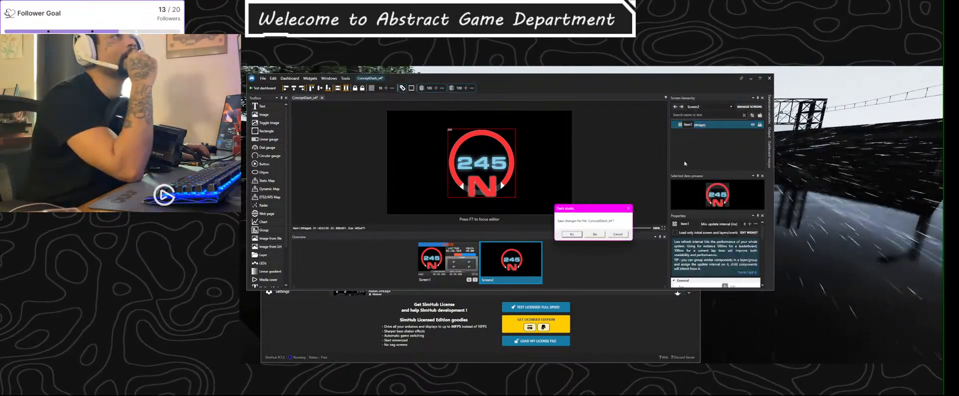
click(595, 235)
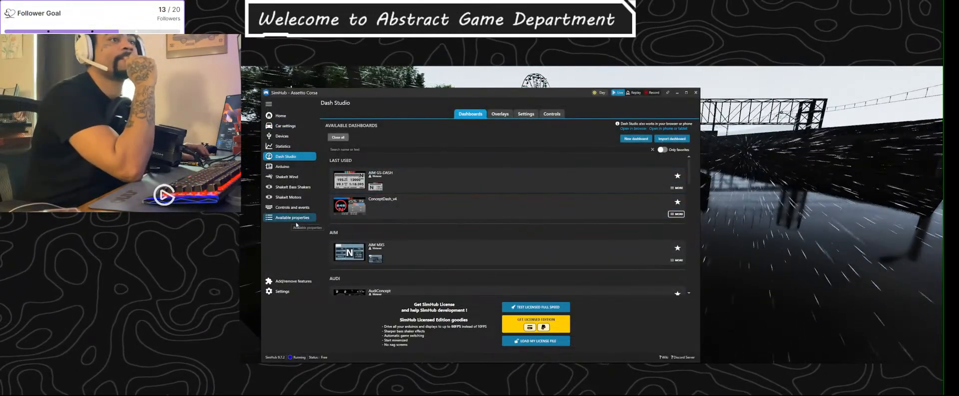
Step: Open the application settings and enable Higher process priority in the general options
click(282, 291)
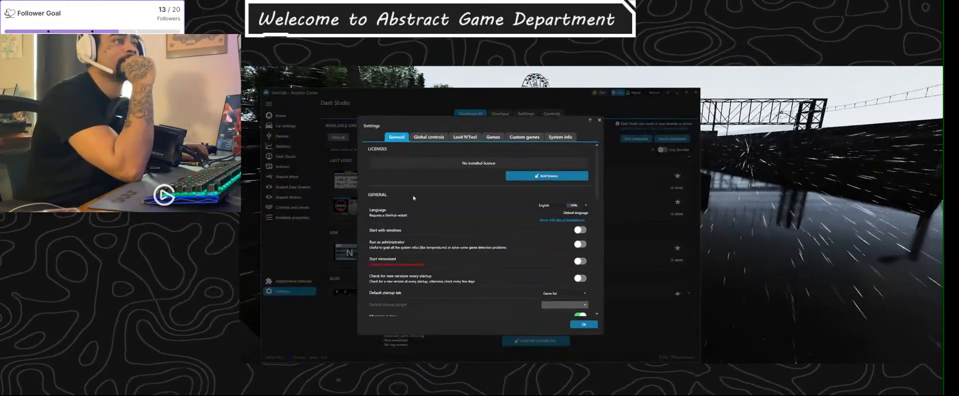
click(435, 138)
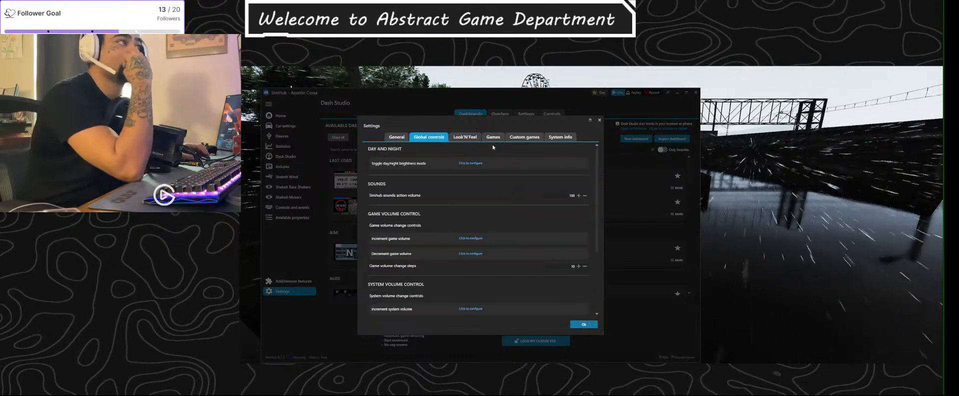
click(397, 137)
scroll(462, 234, down, 5)
scroll(463, 235, down, 2)
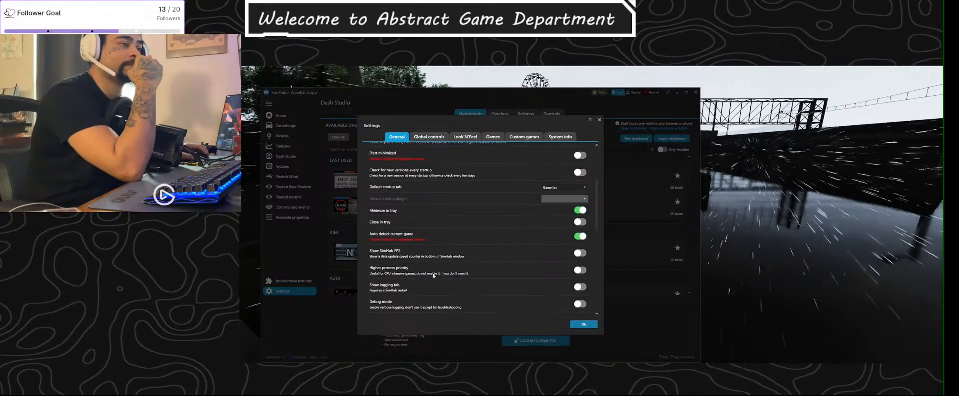
scroll(434, 275, down, 1)
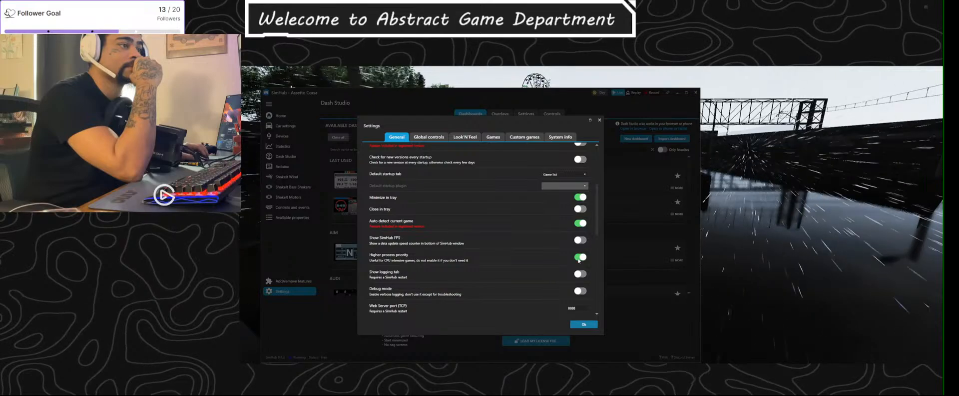
scroll(413, 264, down, 5)
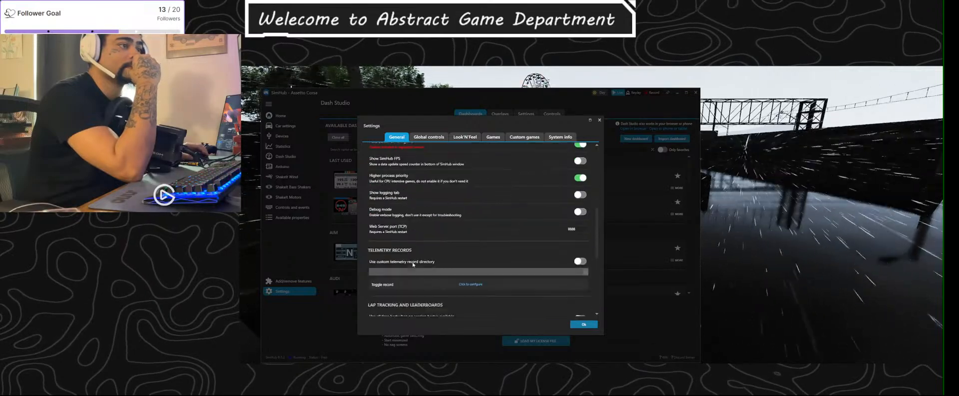
scroll(413, 265, down, 10)
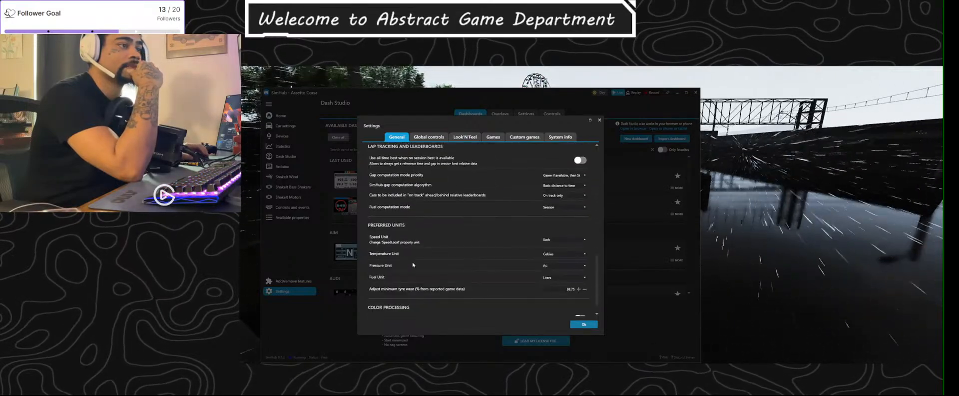
Step: Set the preferred speed unit to Mph and temperature unit to Fahrenheit, choose the remaining preferred units, and accept the settings
click(565, 239)
click(560, 250)
click(563, 253)
click(553, 266)
click(552, 267)
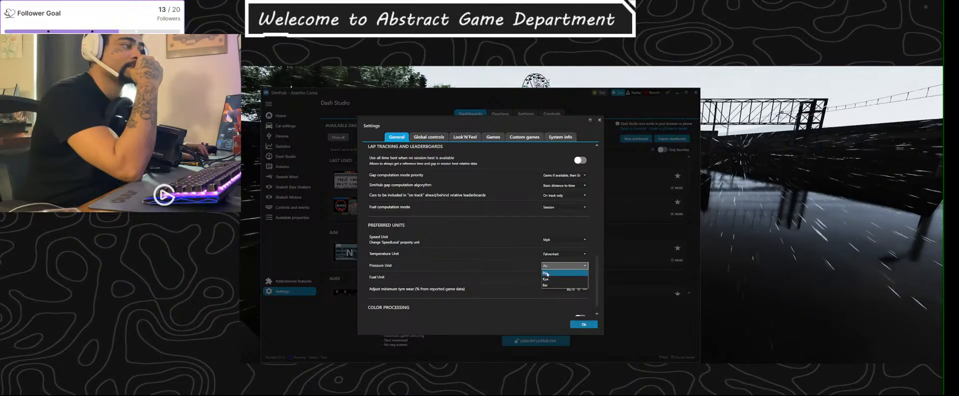
click(567, 278)
scroll(574, 281, down, 1)
click(564, 262)
click(567, 274)
click(585, 325)
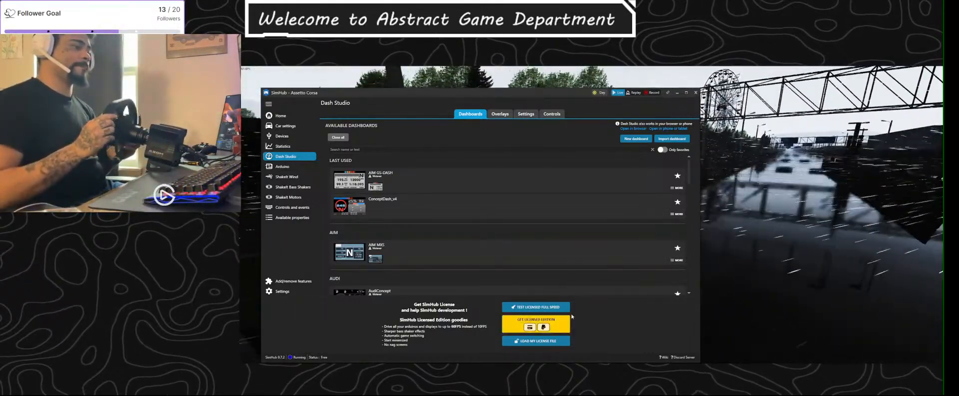
Step: Switch to the running Assetto Corsa session, and bring SimHub back to the front by searching for it in Windows
click(785, 85)
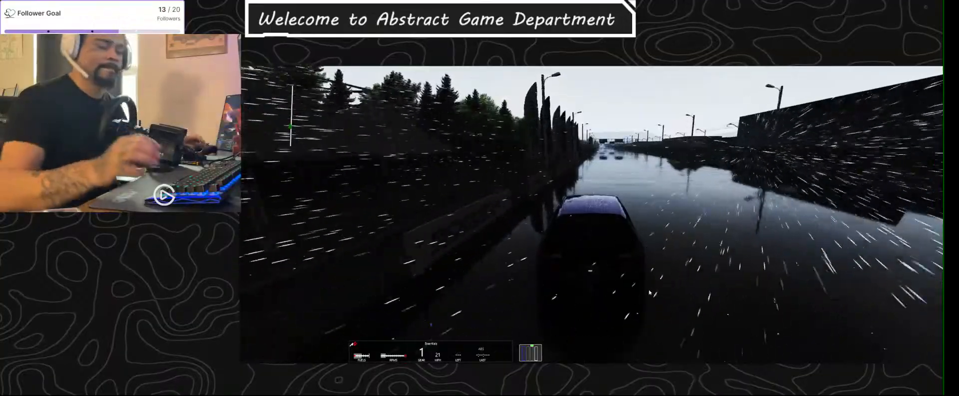
key(super)
click(687, 342)
key(super)
click(886, 361)
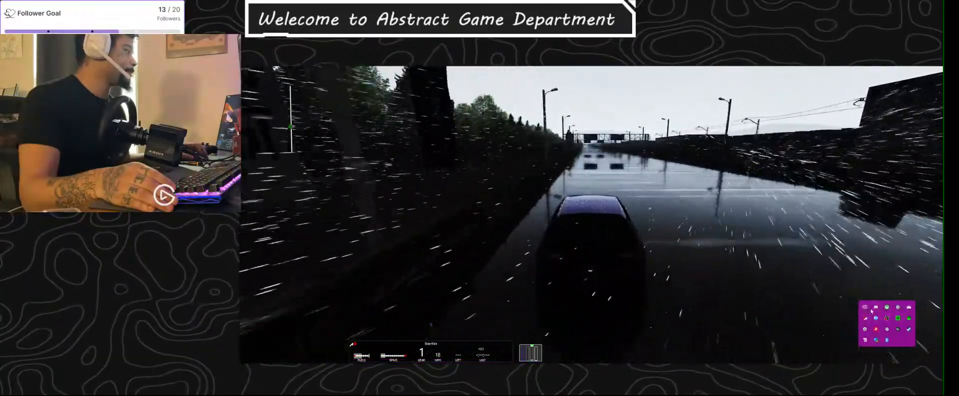
key(super)
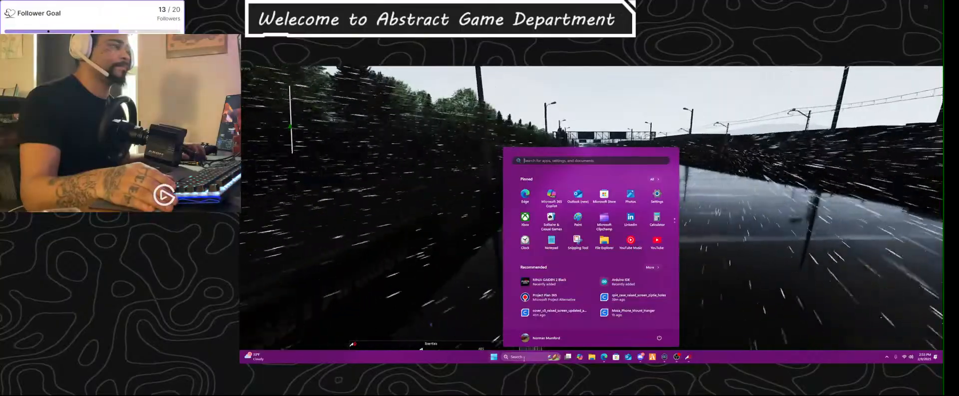
text(si)
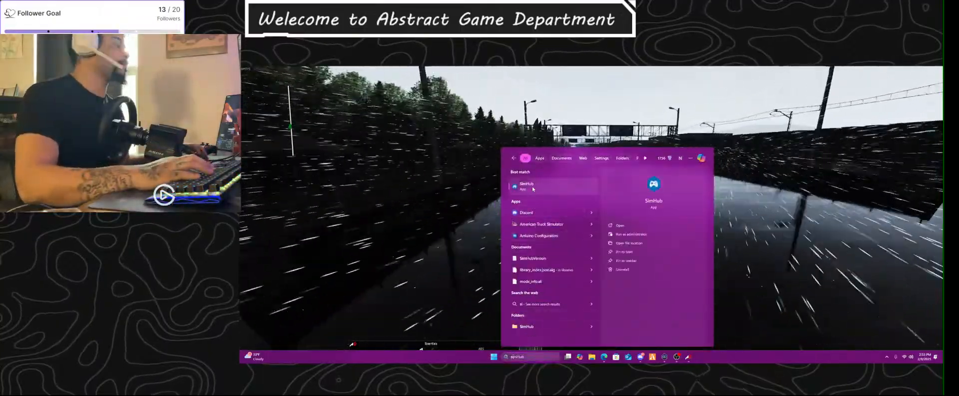
key(Escape)
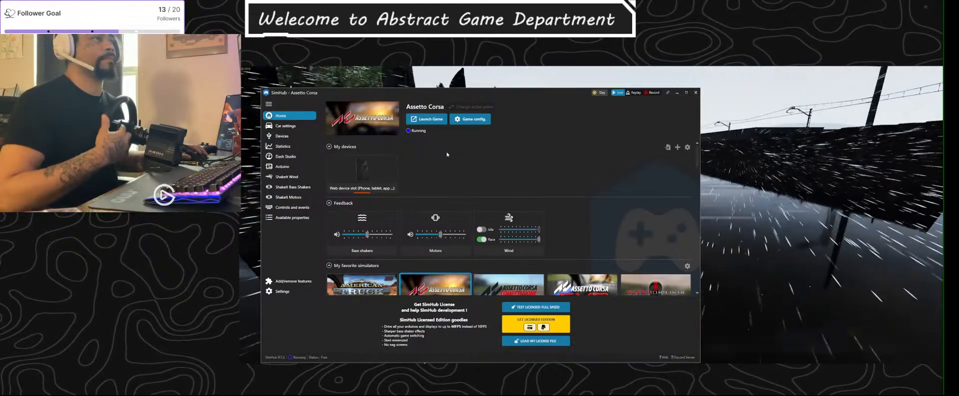
Step: Check the Assetto Corsa game configuration's telemetry and launcher action settings and close it
click(470, 119)
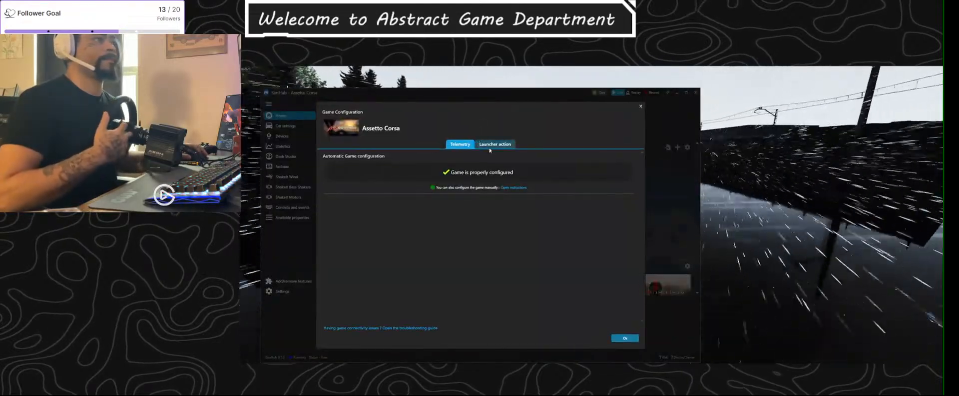
click(504, 144)
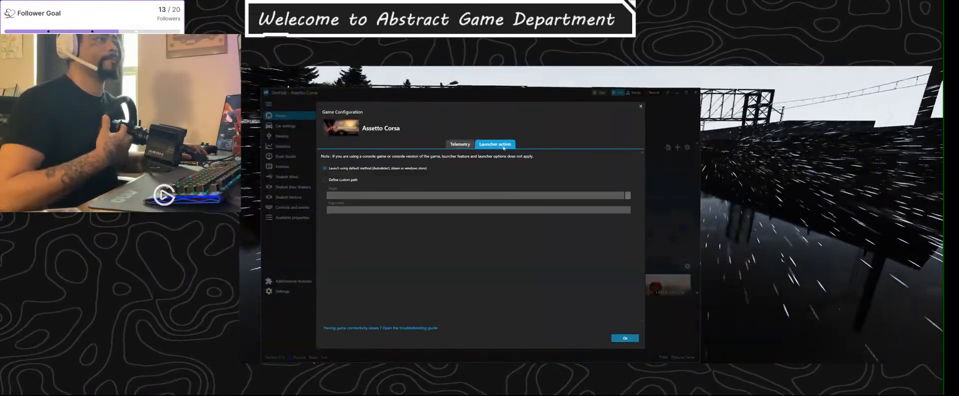
click(460, 144)
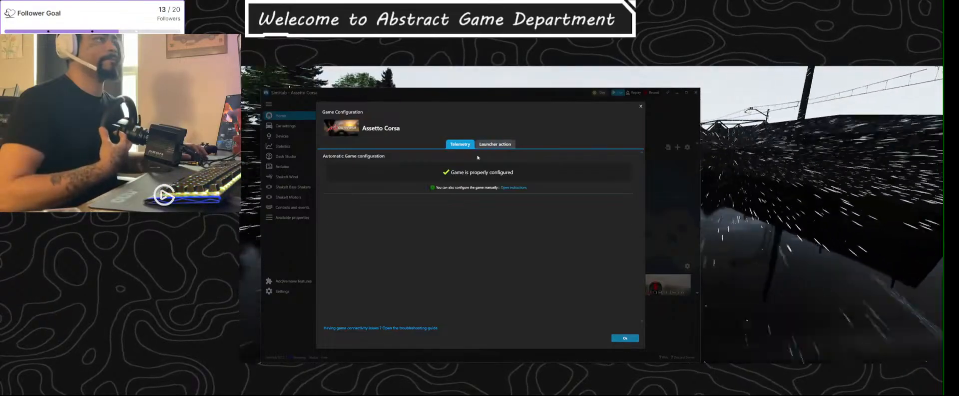
click(625, 340)
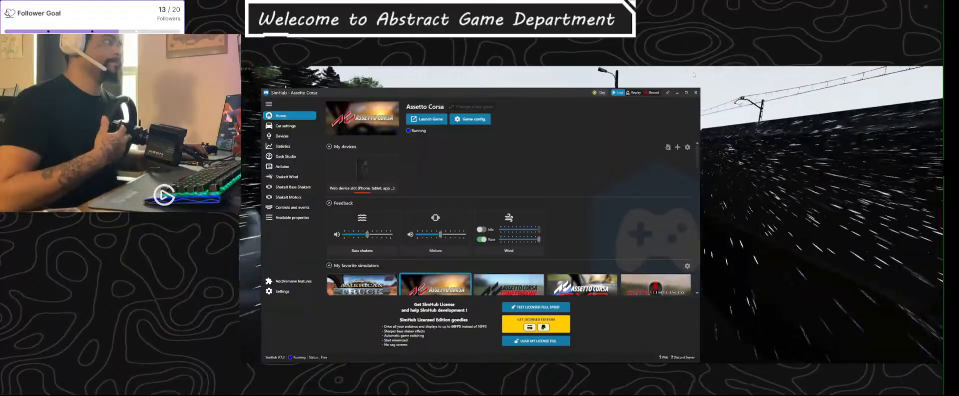
Step: Check the running Assetto Corsa game, and return to SimHub by searching for simHub in Windows
key(alt+Tab)
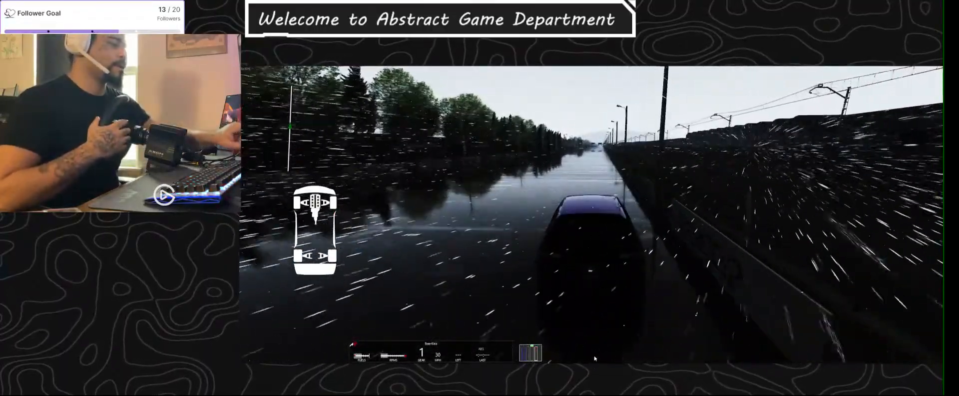
key(super)
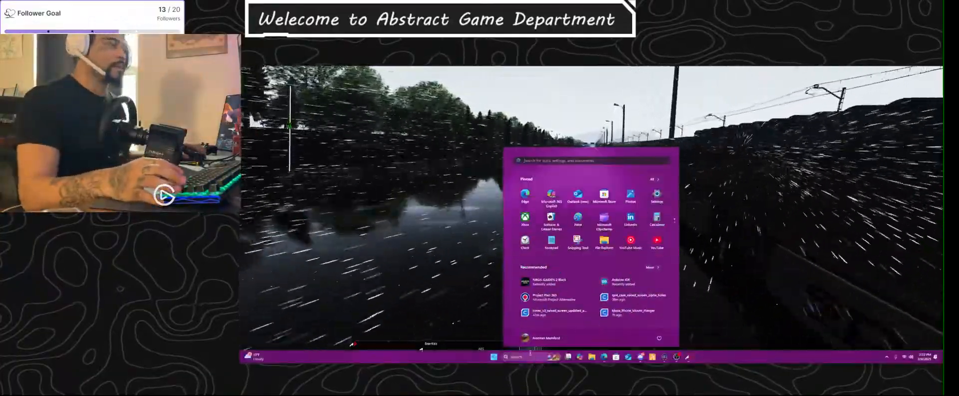
text(simHub)
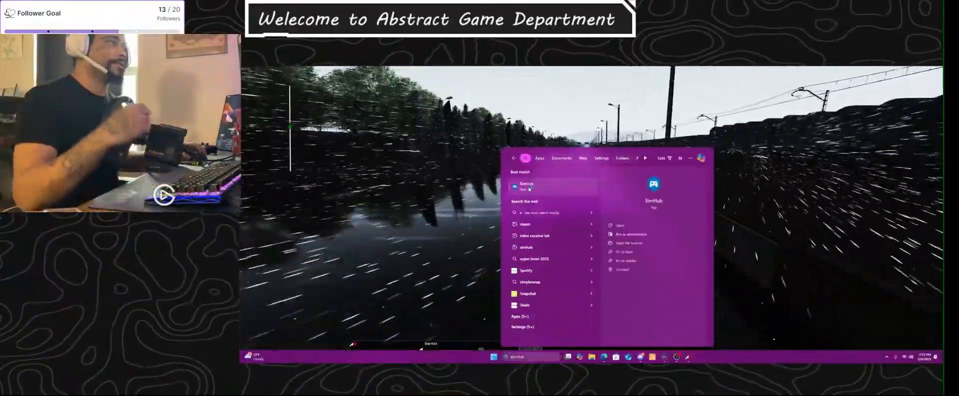
key(Return)
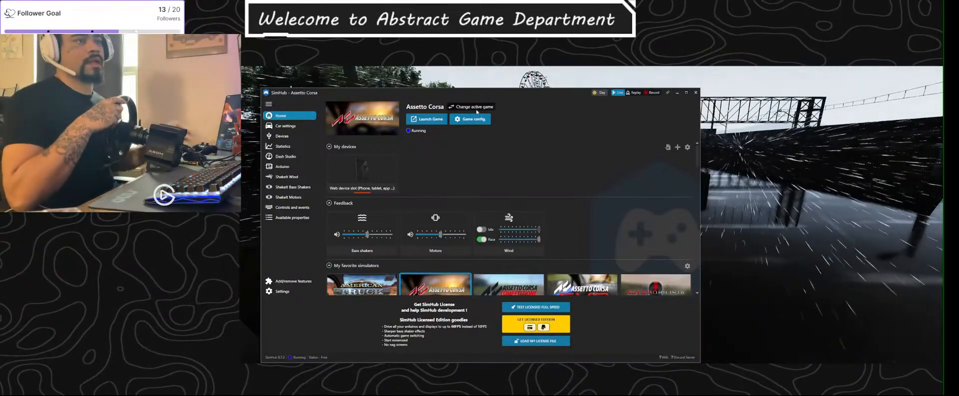
Step: Review the Dash Studio settings for track maps, dashboard display, overlays, leaderboards, screen capture and performance
click(286, 157)
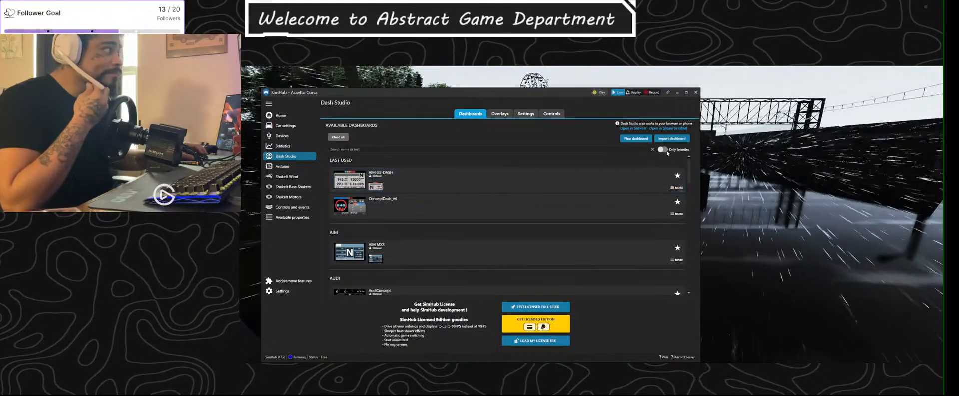
click(525, 114)
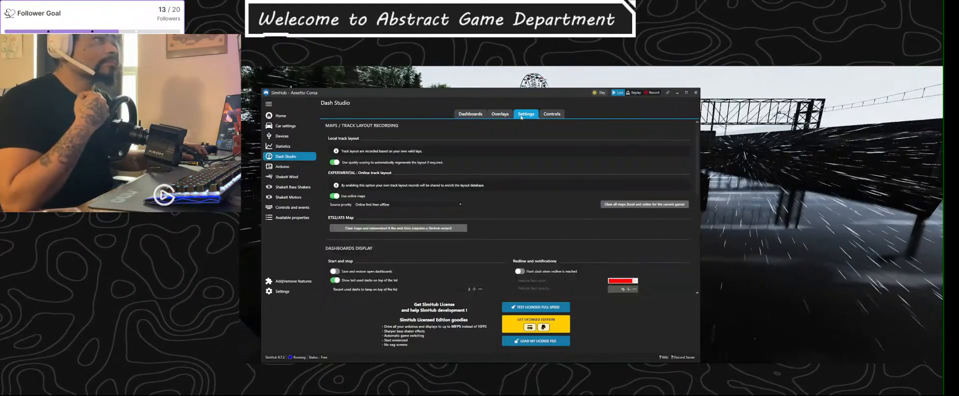
scroll(441, 270, down, 10)
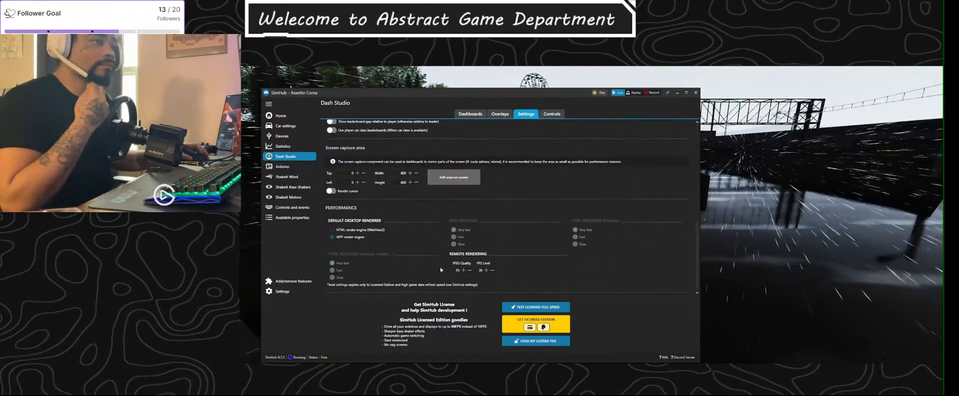
scroll(361, 183, up, 3)
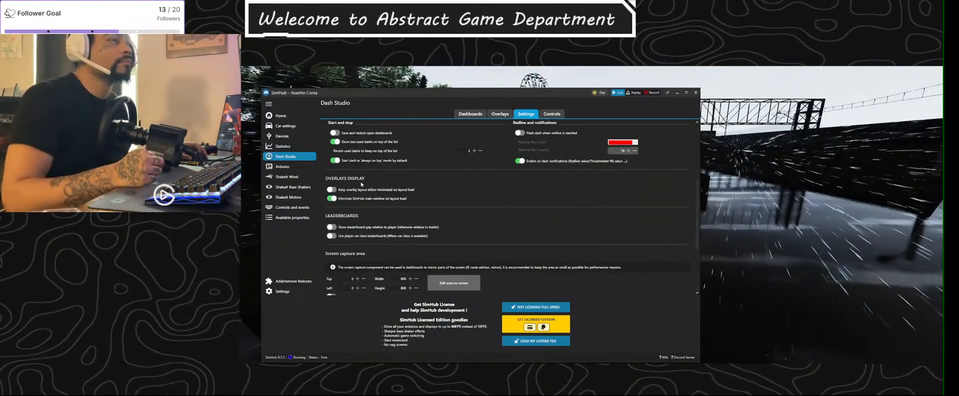
scroll(360, 207, up, 4)
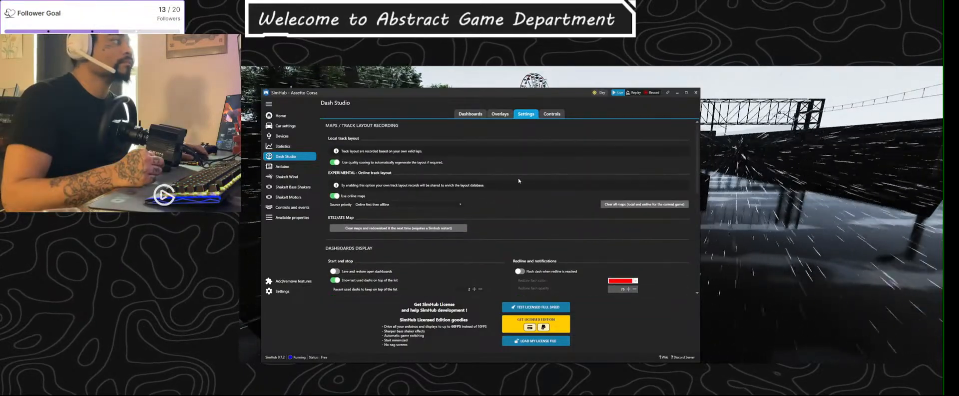
Step: Launch the SimHub Hud 1 overlay in a new layout, accept the layout, and return to the game
click(502, 114)
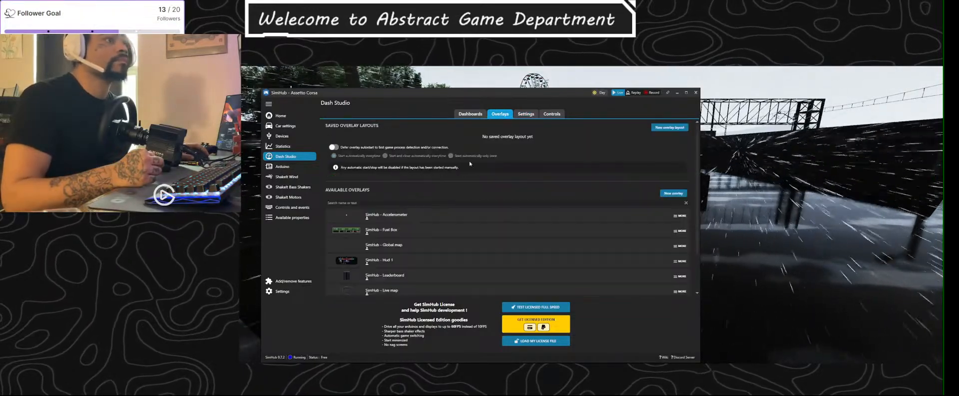
scroll(413, 195, down, 1)
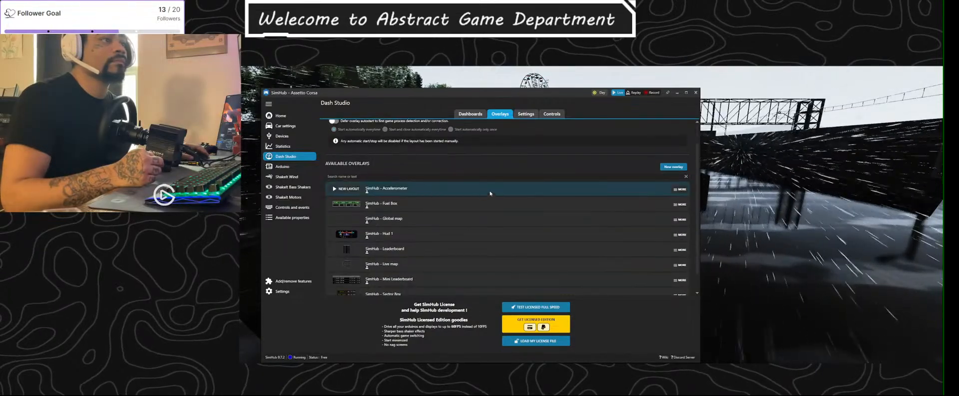
scroll(495, 194, down, 1)
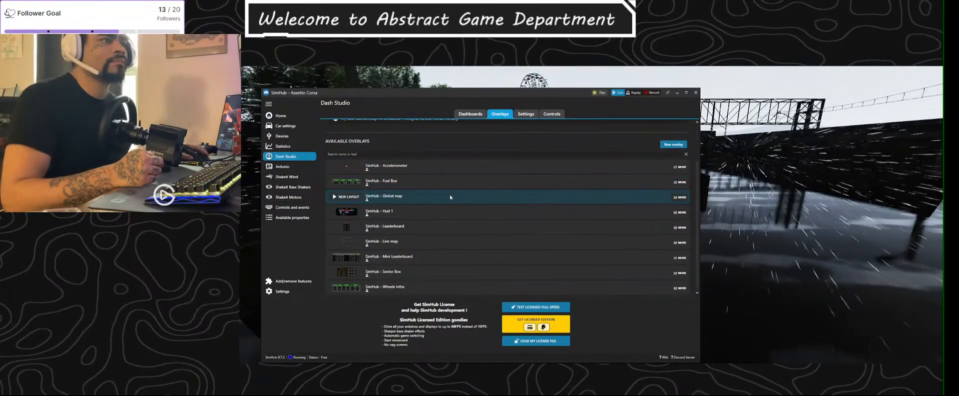
click(415, 212)
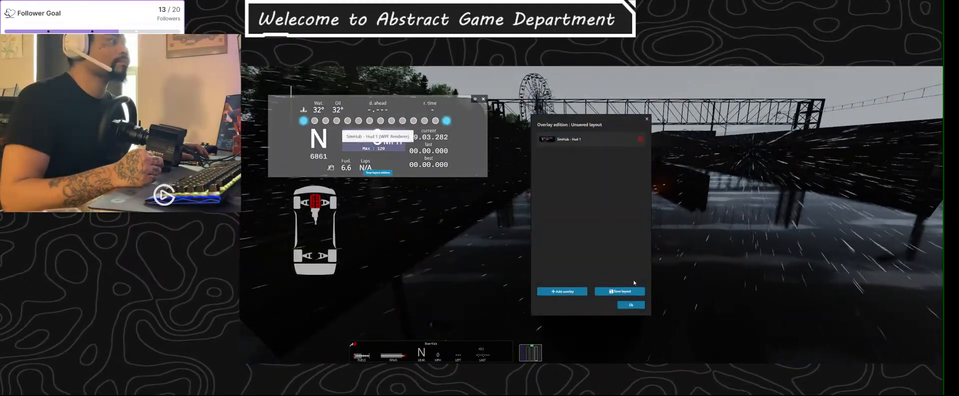
click(631, 304)
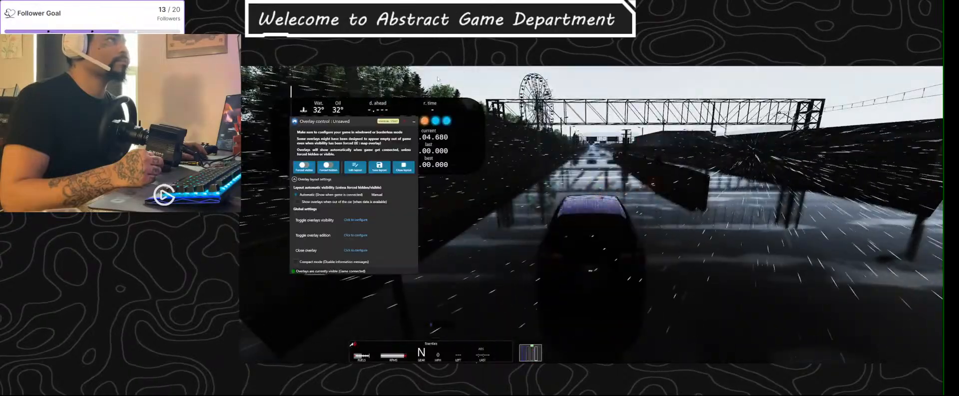
click(312, 75)
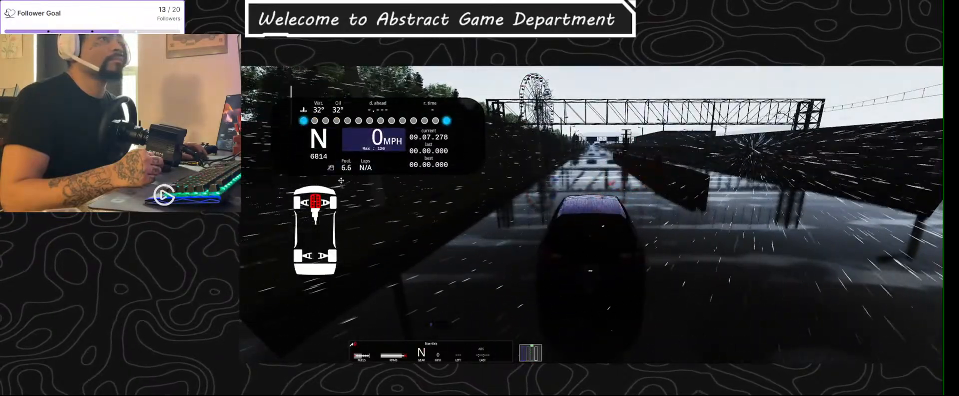
Step: Bring up the overlay control window and set the layout's automatic visibility to Manual
key(alt+Tab)
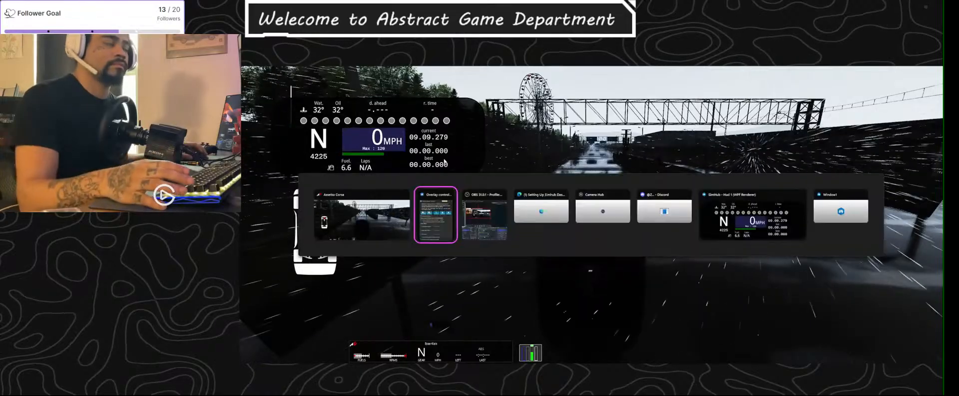
click(443, 199)
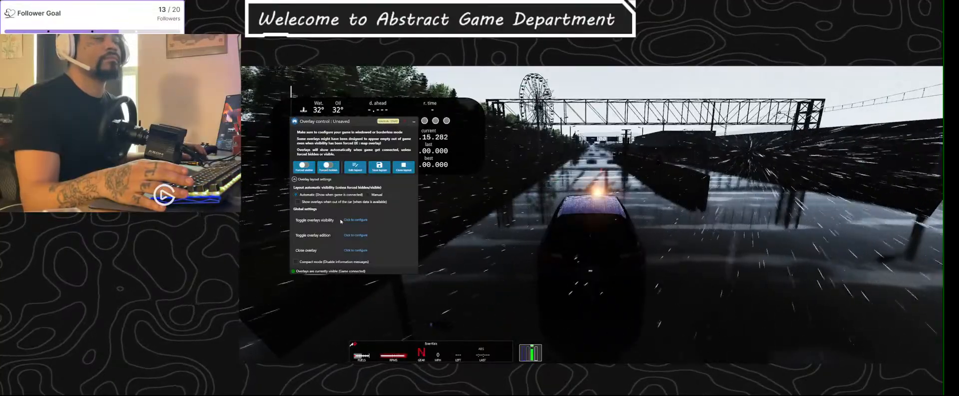
click(368, 194)
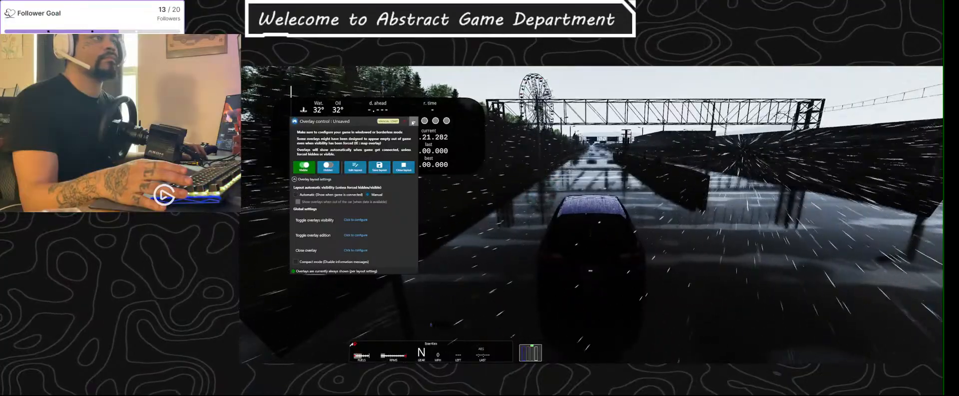
Step: Close the unsaved Hud 1 overlay layout from the overlay control window
click(413, 123)
key(super)
click(603, 358)
key(super)
click(697, 358)
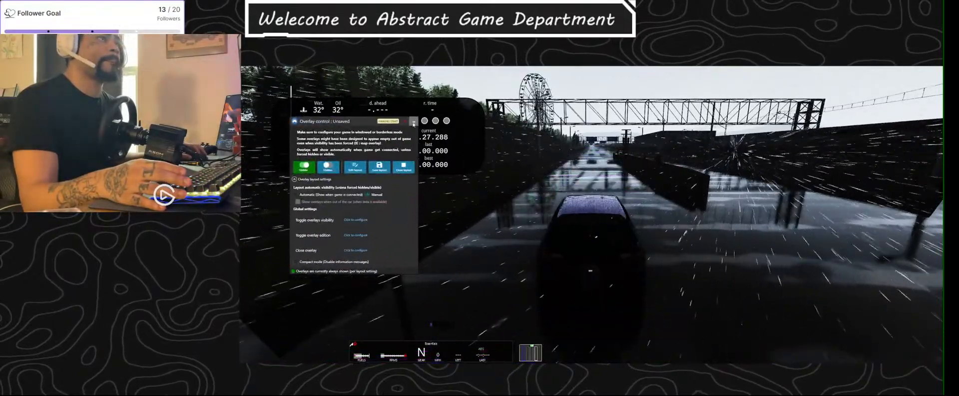
click(404, 169)
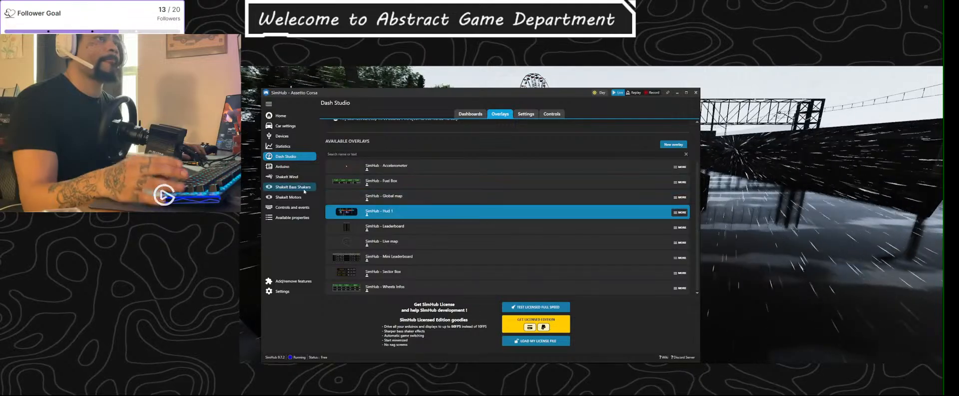
Step: Choose to run the AudiConcept dashboard on a phone or tablet, check the mobile access URL and QR code, and close the dialog
click(471, 114)
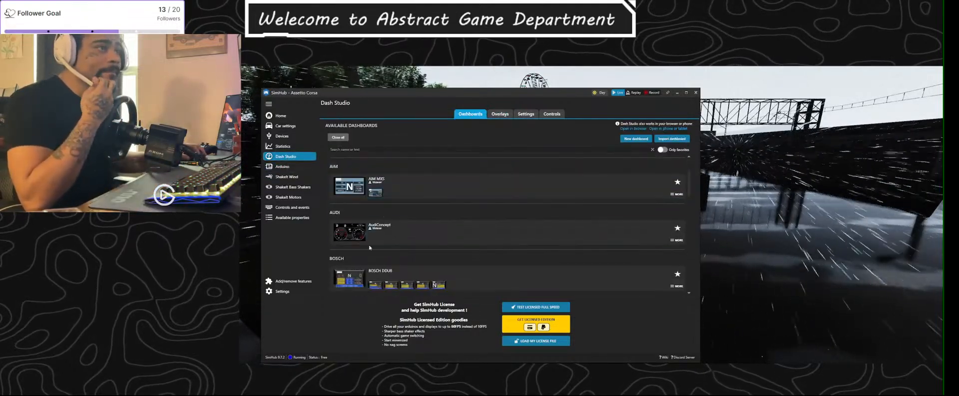
click(357, 239)
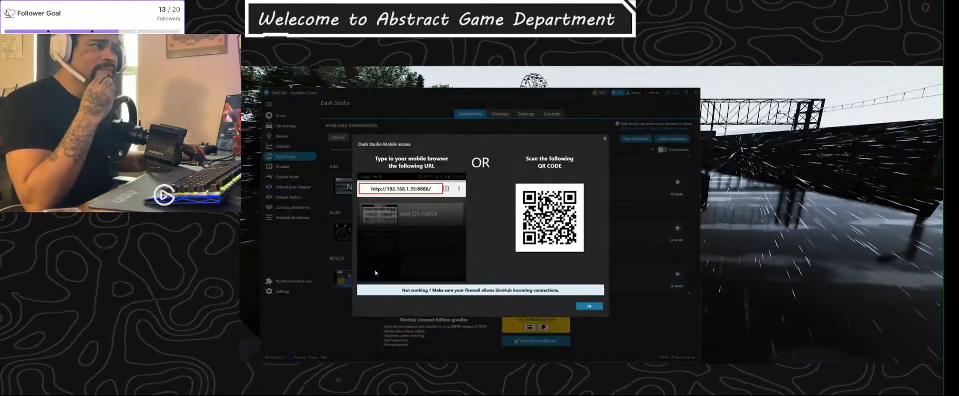
click(361, 271)
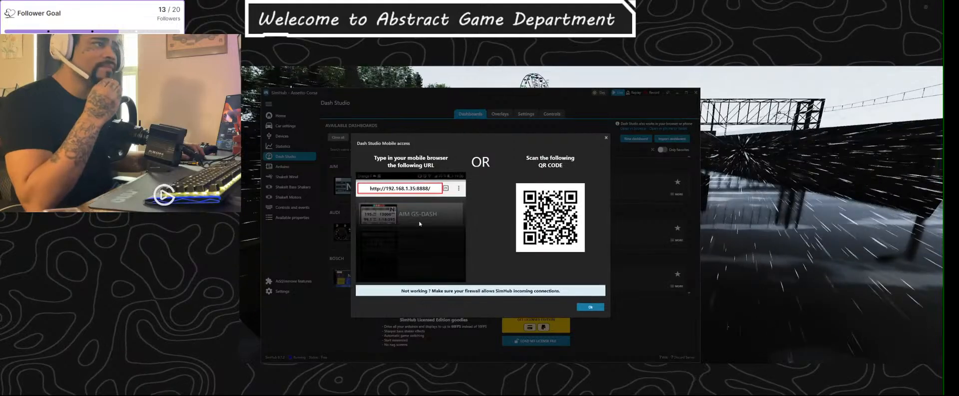
click(590, 307)
click(355, 235)
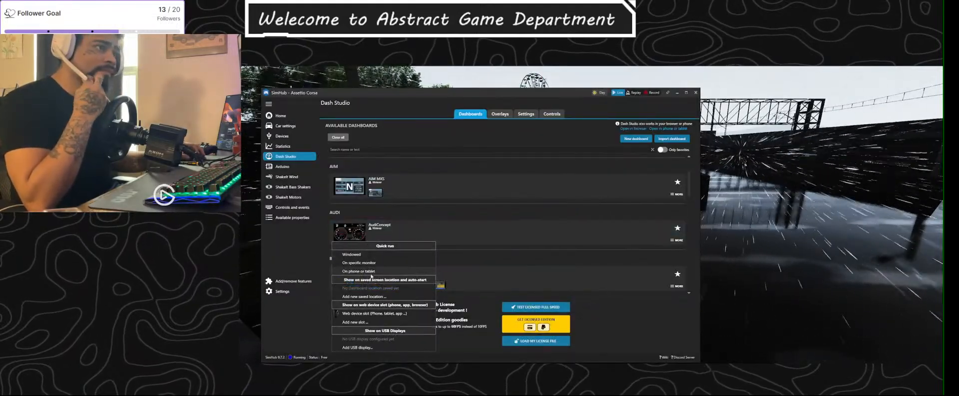
click(372, 272)
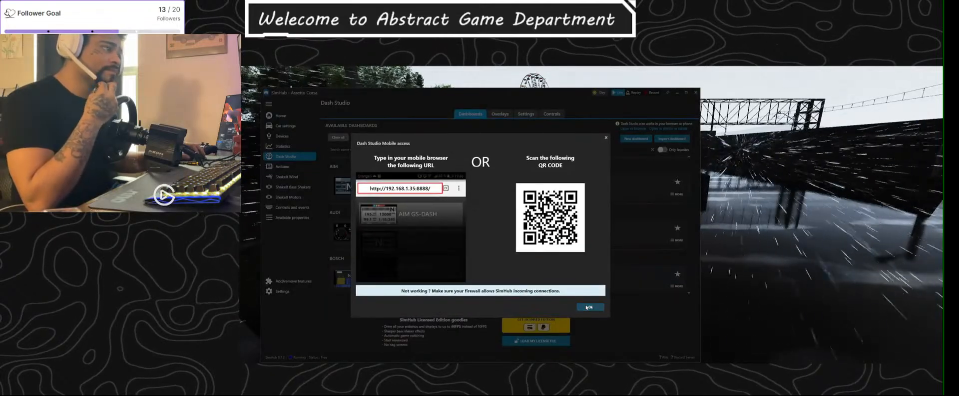
click(588, 306)
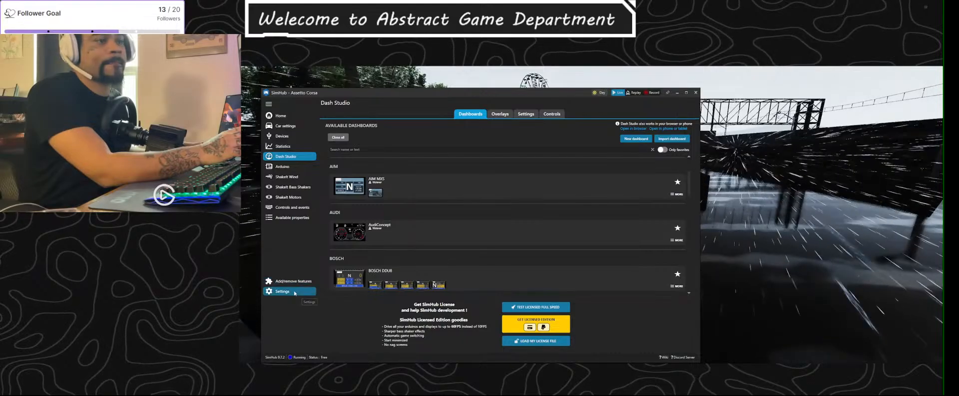
Step: Review the general application settings, including the web server port, lap tracking and preferred units, and close them
click(283, 291)
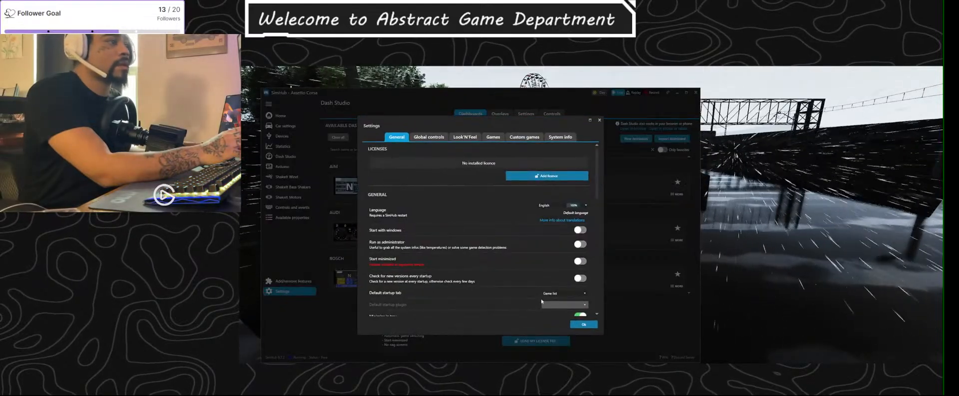
scroll(438, 280, down, 3)
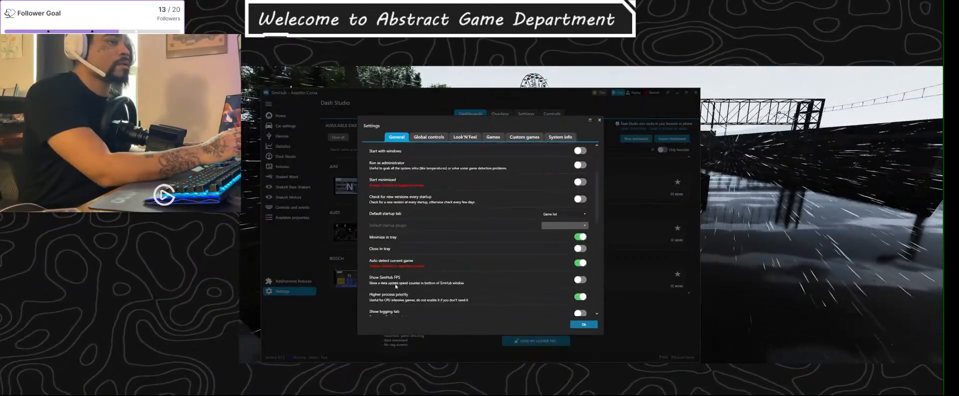
scroll(395, 287, down, 2)
scroll(441, 268, down, 1)
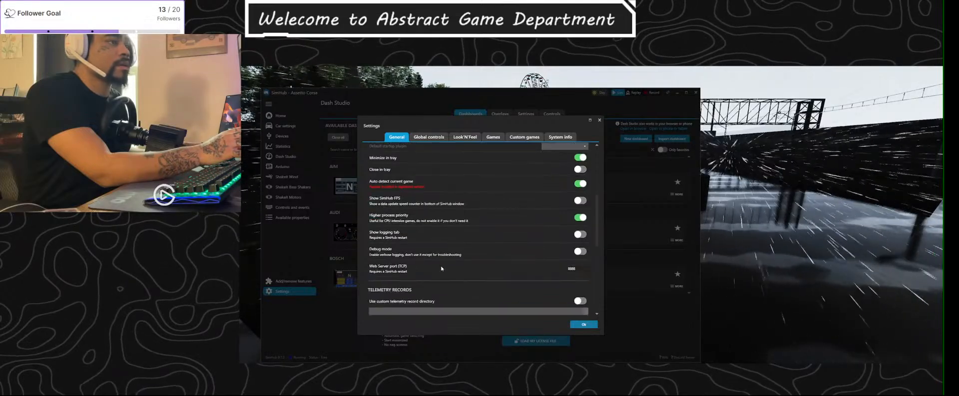
scroll(449, 254, down, 3)
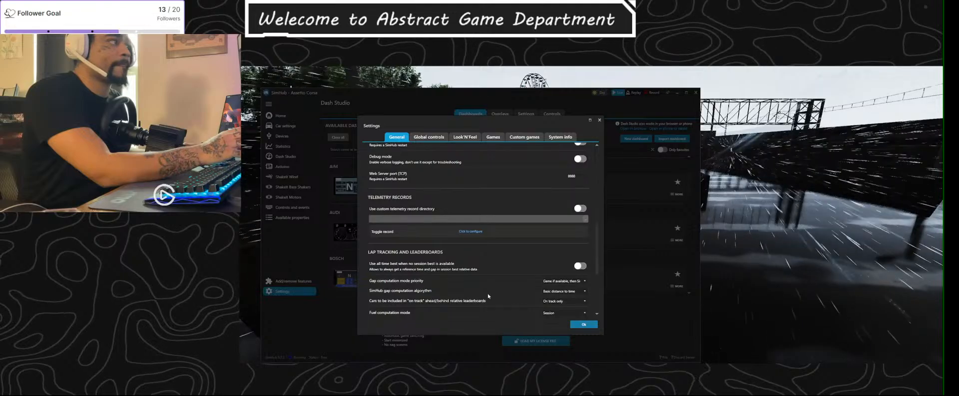
scroll(446, 270, down, 1)
scroll(457, 231, down, 2)
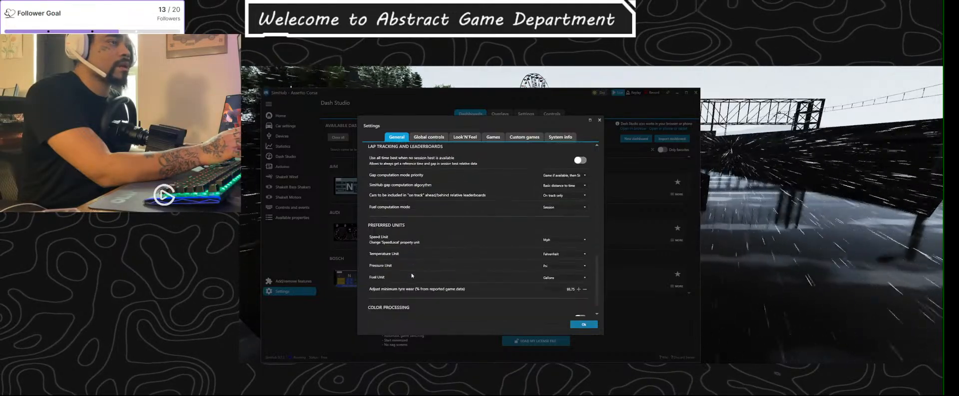
scroll(572, 240, down, 1)
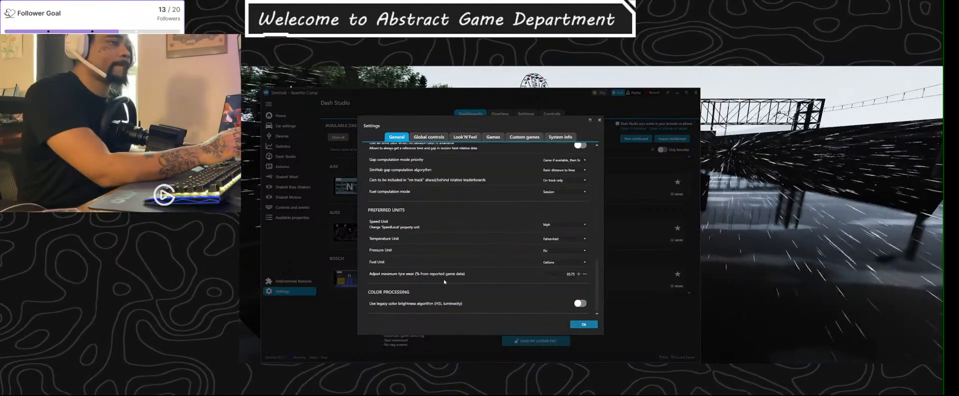
click(584, 324)
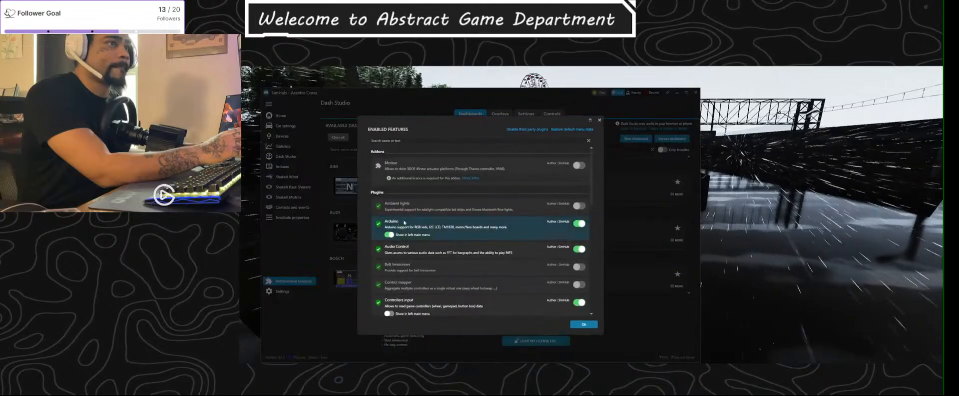
Step: Look through the enabled features list, close it, and open the controls and events configuration
scroll(420, 235, down, 2)
scroll(429, 241, down, 6)
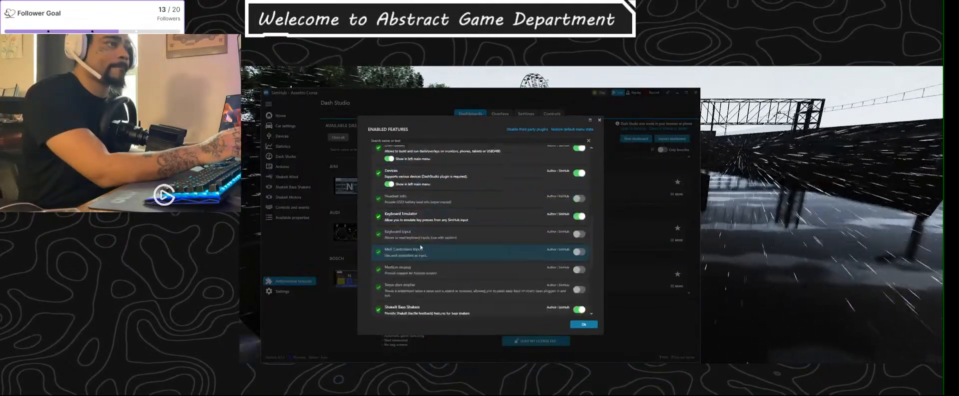
click(588, 324)
click(294, 210)
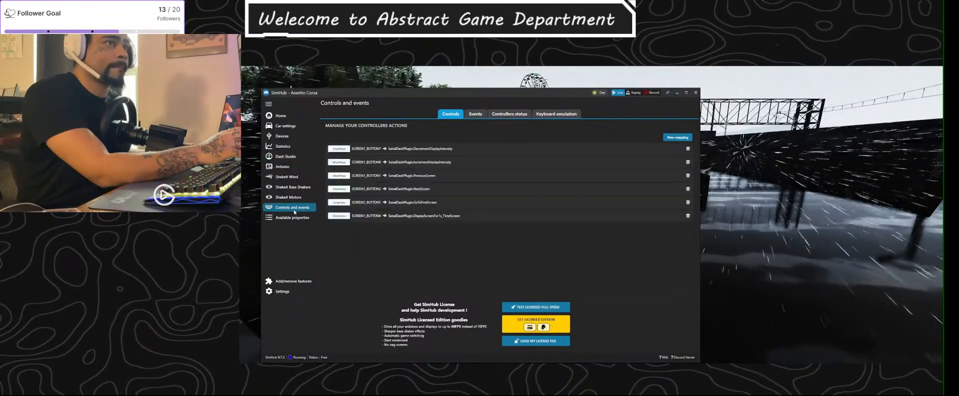
Step: Check the Arduino RGB LED settings, return to the available Dash Studio dashboards and switch back to Assetto Corsa
click(282, 167)
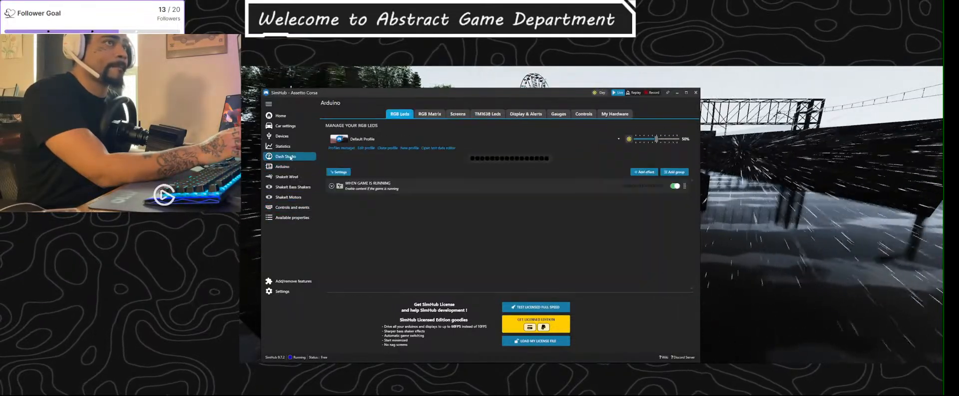
click(289, 156)
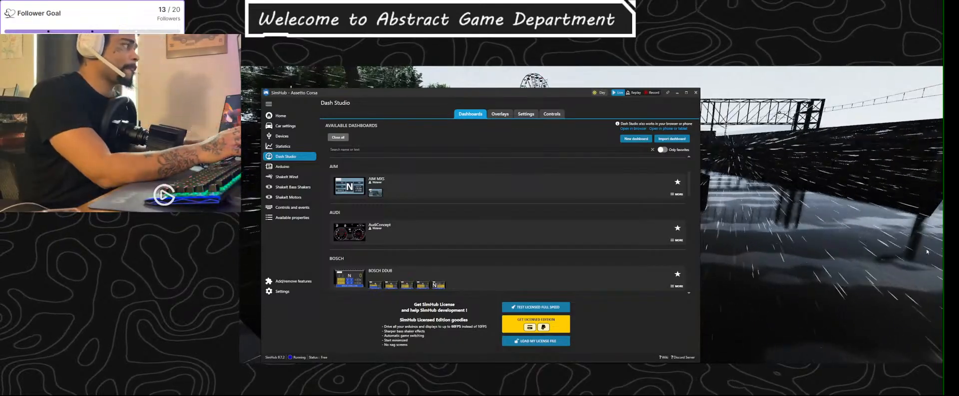
click(795, 221)
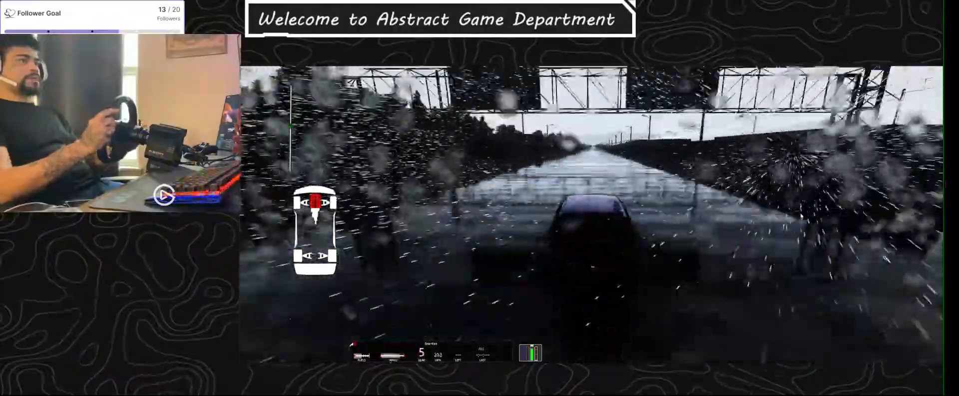
Step: Leave the practice session, close its results and change the session mode to Drag Race
key(ctrl+o)
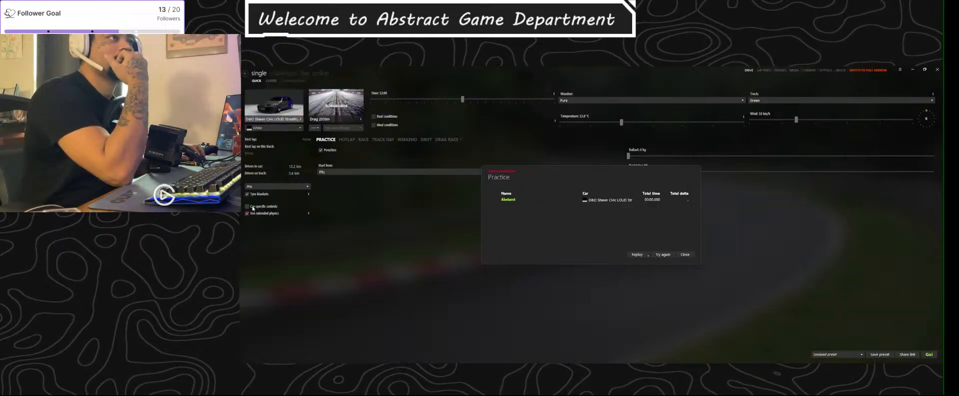
click(686, 254)
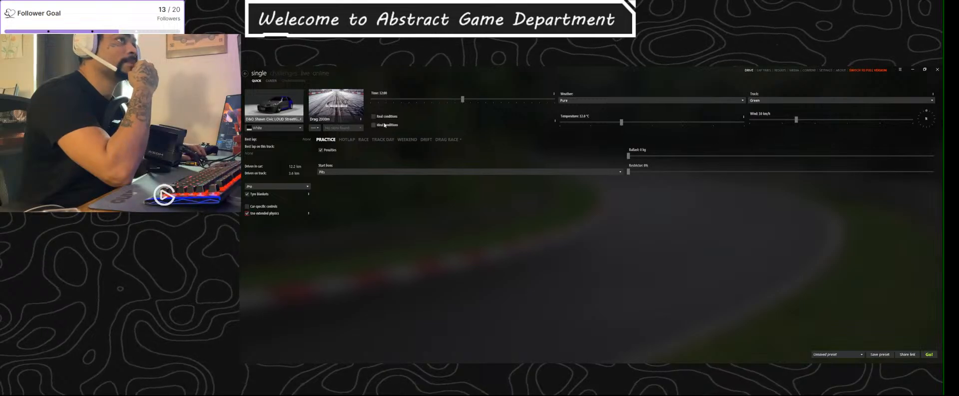
click(448, 139)
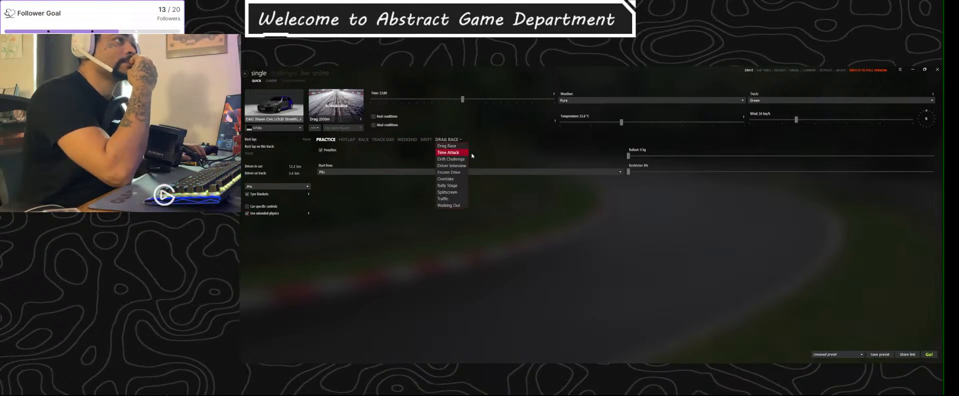
click(449, 148)
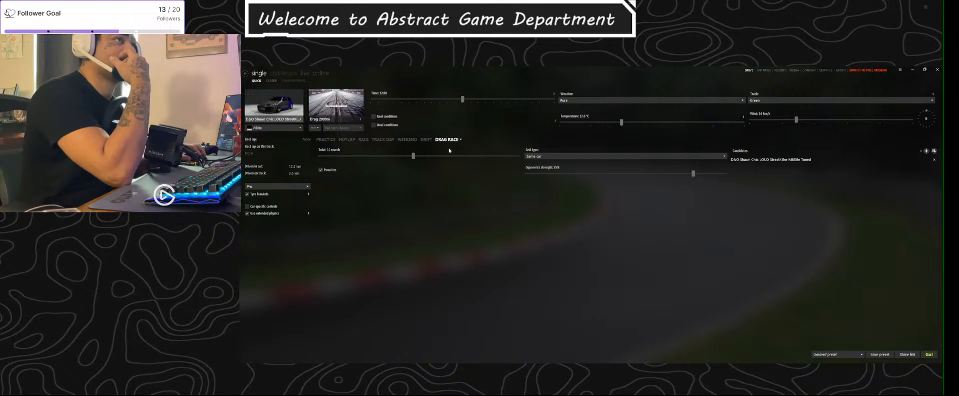
Step: Try the random Similar P/W ratio and Same group grid types for the drag race opponent
click(537, 156)
mouse_move(546, 171)
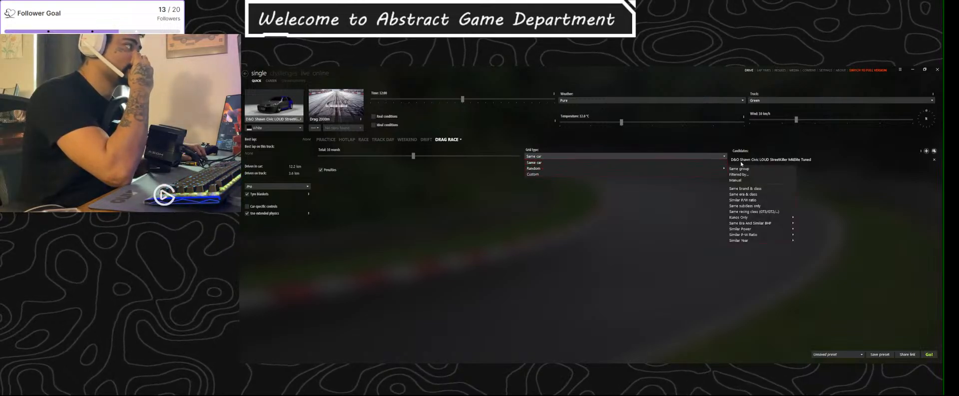
click(758, 200)
click(599, 156)
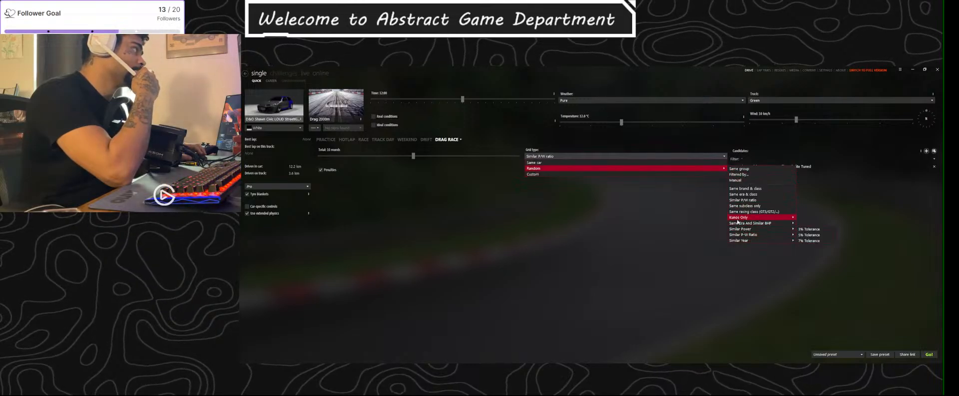
mouse_move(753, 231)
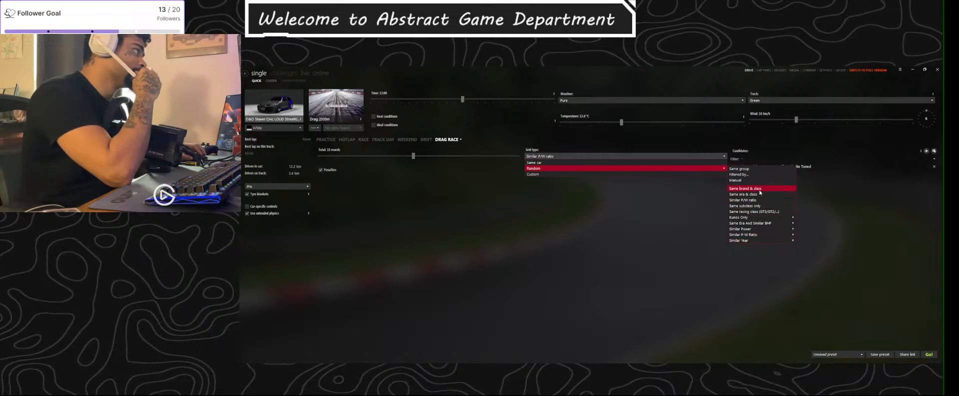
click(747, 170)
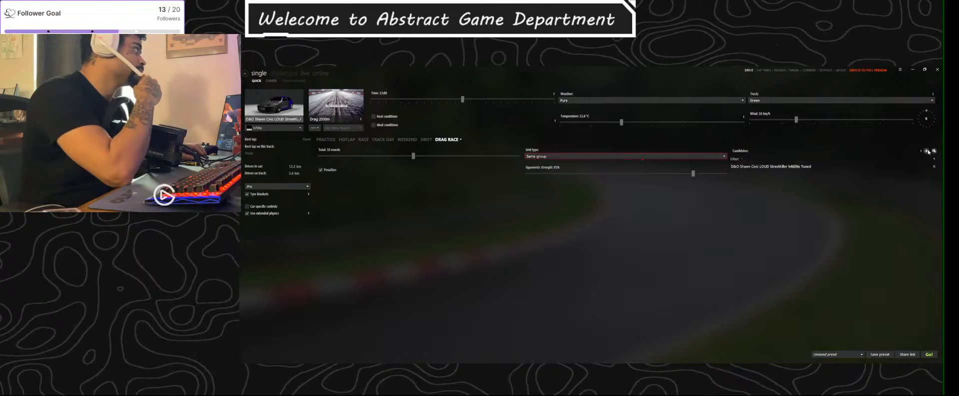
Step: Add the Toyota Supra Varis | Pushin P Tuned to the drag race opponent candidates
click(927, 150)
scroll(710, 195, down, 5)
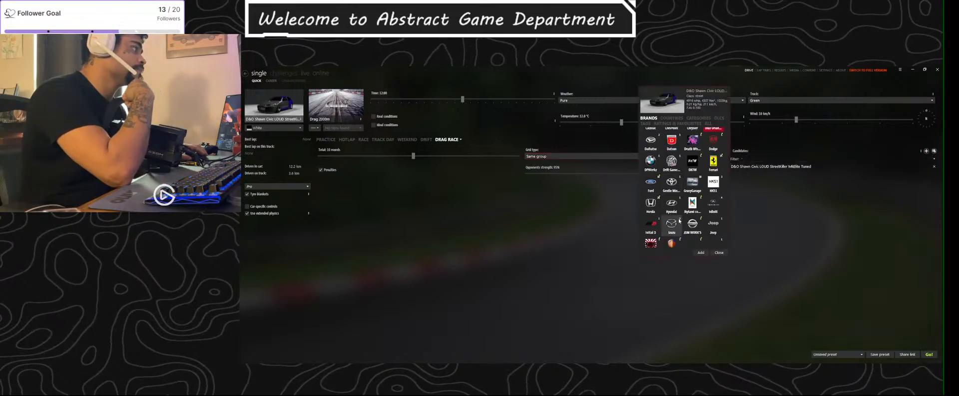
scroll(693, 213, down, 6)
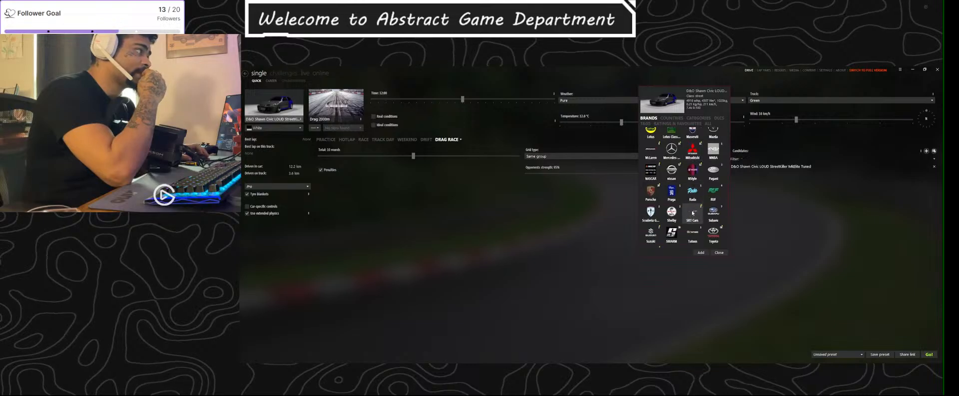
click(715, 197)
scroll(705, 204, down, 8)
scroll(699, 214, down, 5)
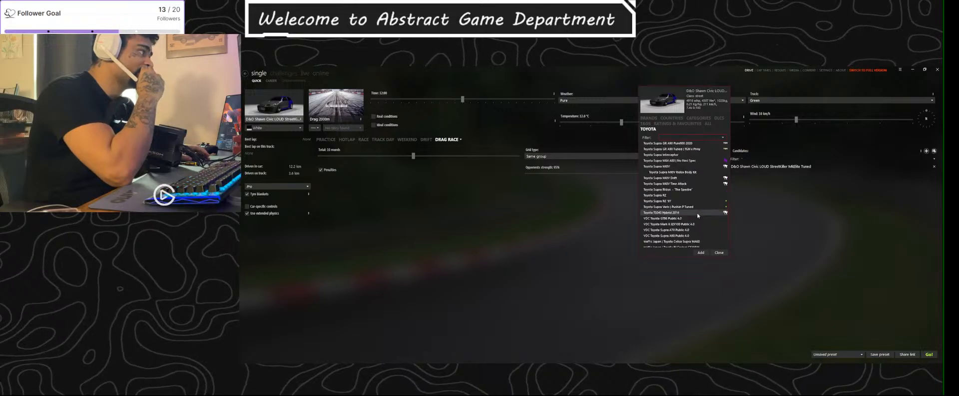
click(680, 207)
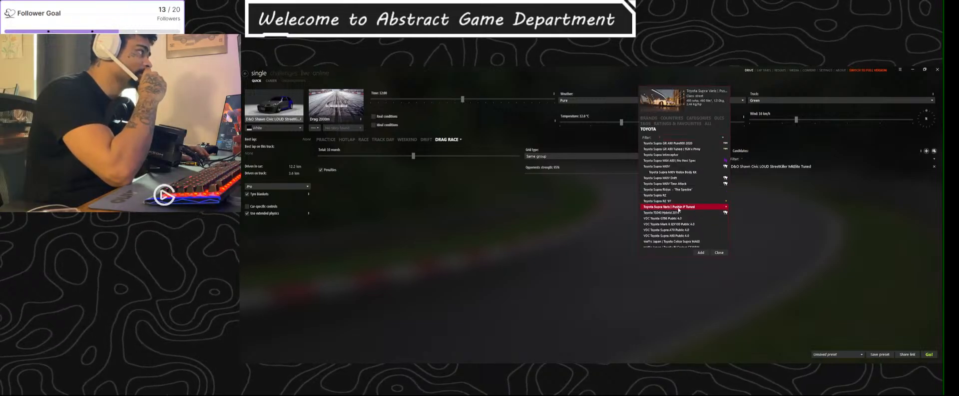
Step: Add the Toyota Supra GR A90 2JZ By HitachiMedia to the candidates and close the car selection
scroll(685, 218, down, 3)
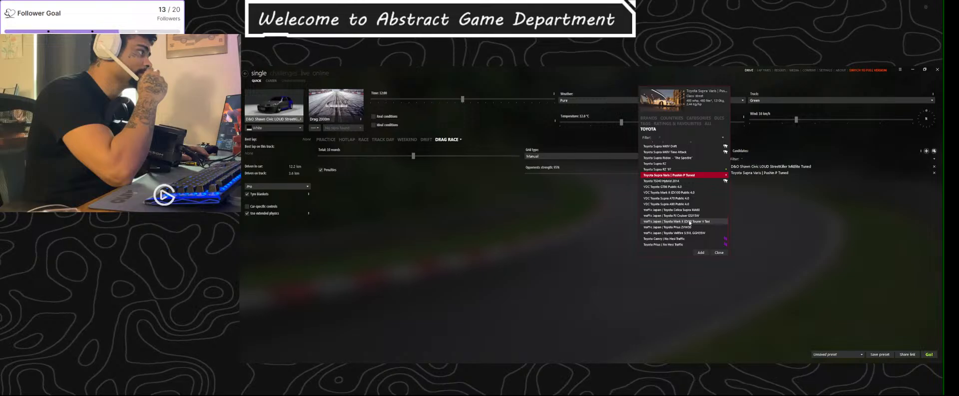
scroll(679, 194, up, 5)
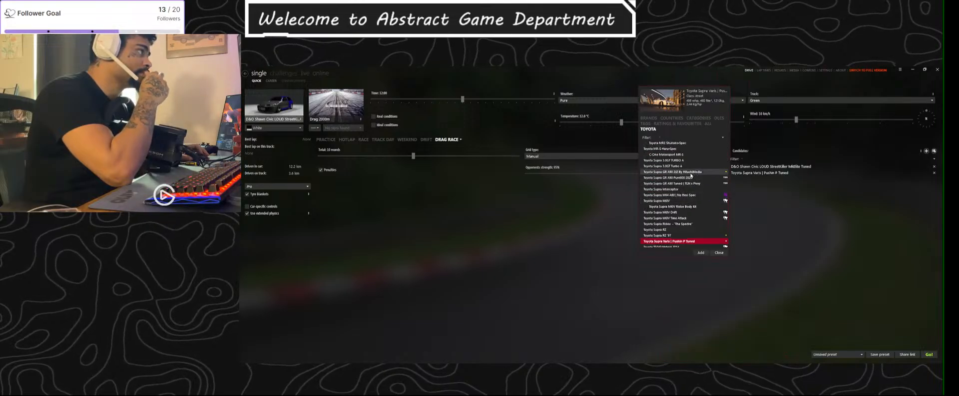
click(691, 173)
click(716, 252)
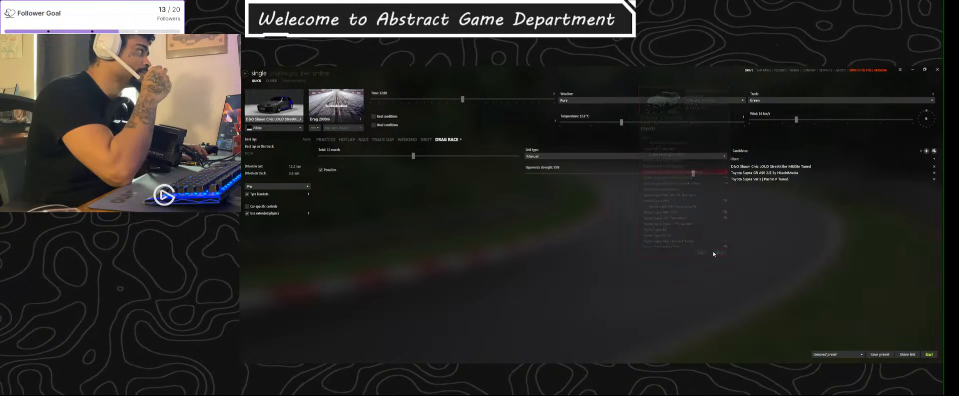
Step: Launch the drag race, pause it at the start line and return to the track
click(929, 354)
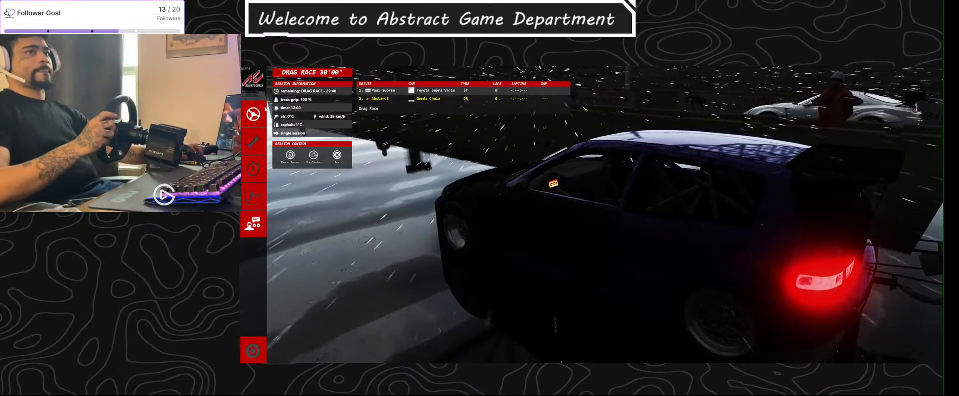
click(253, 115)
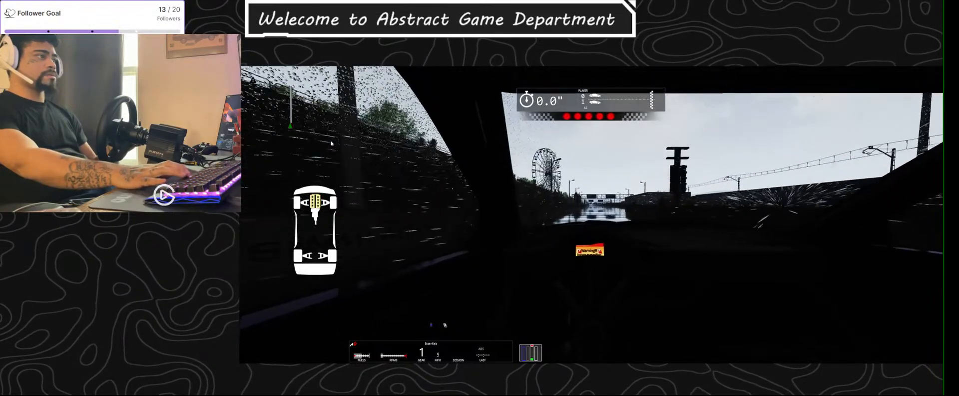
key(Escape)
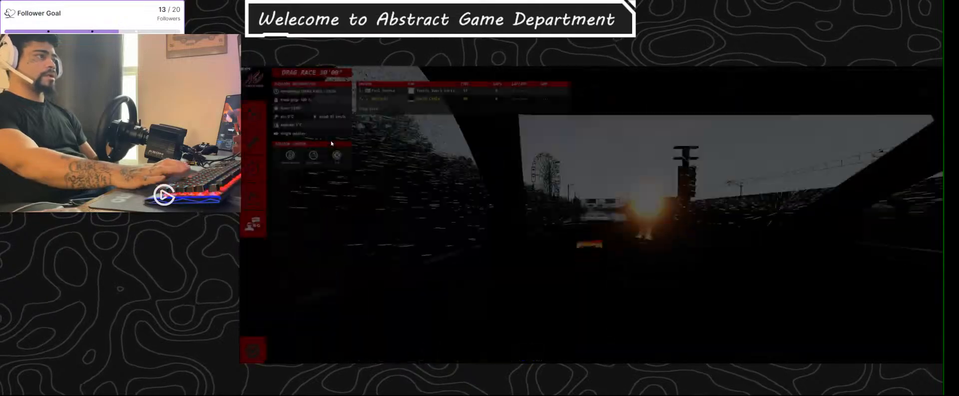
click(247, 110)
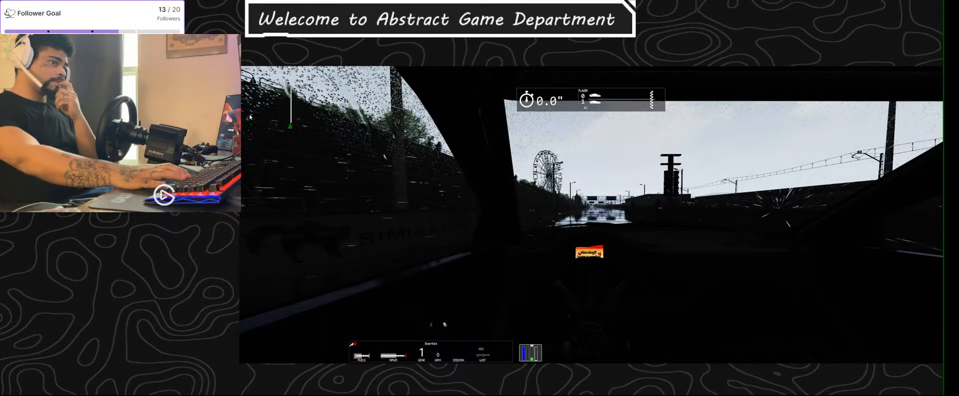
Step: Adjust the car's turbo level at the start line, trying 90% and 0%
key(1)
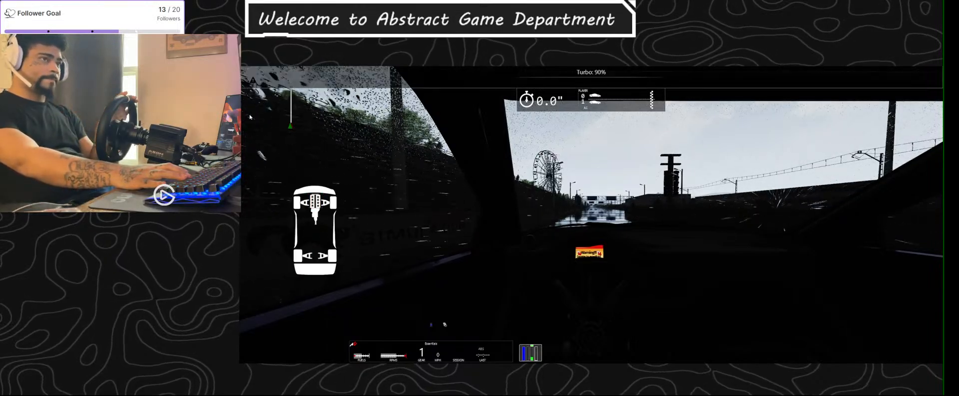
key(0)
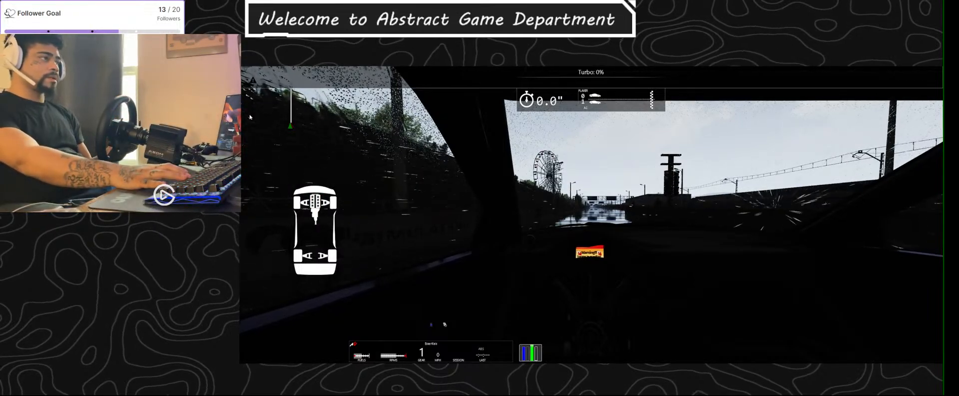
key(4)
key(5)
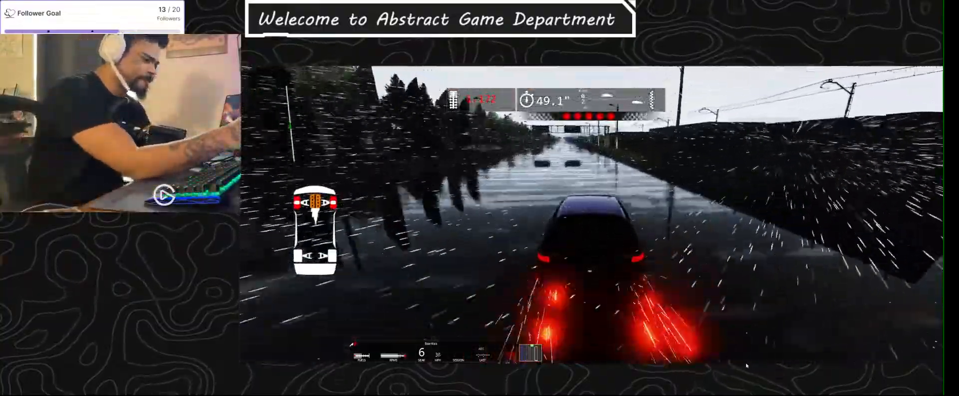
Step: Exit the drag race session and close its results summary
key(Escape)
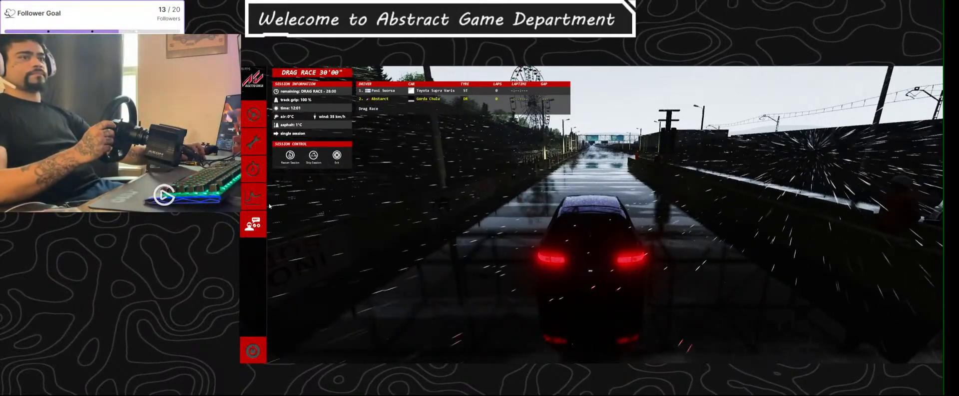
click(252, 350)
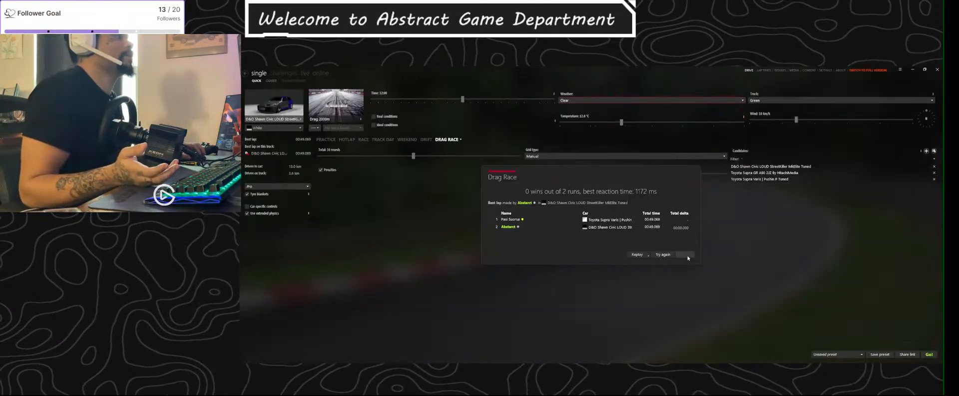
click(688, 253)
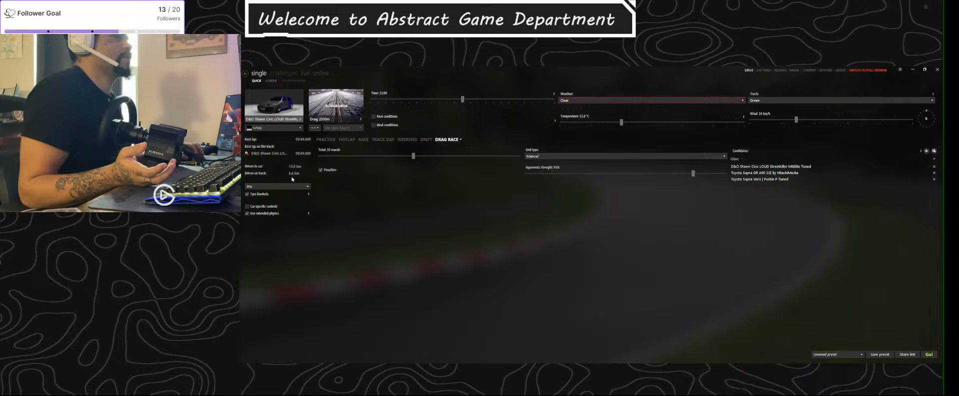
Step: Launch a new drag race in Clear weather and take the car onto the track
click(929, 353)
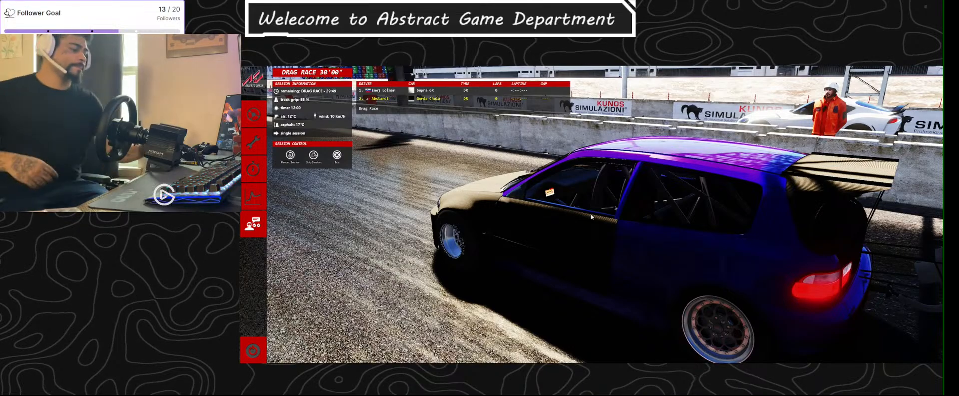
key(Return)
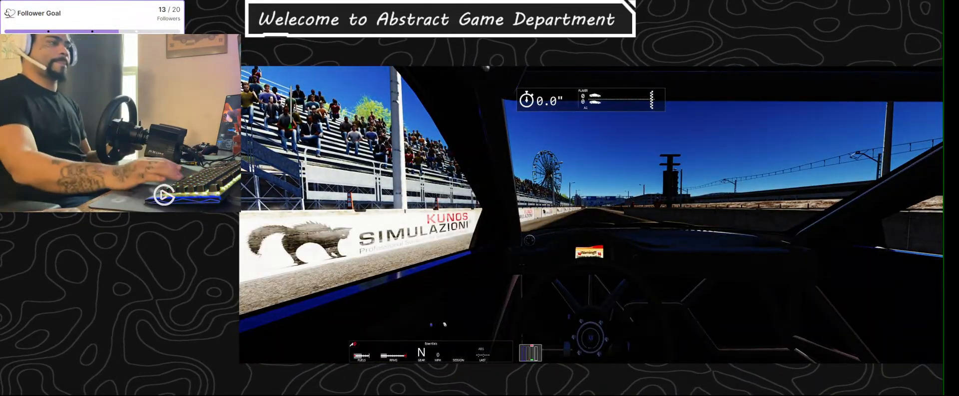
key(ctrl+t)
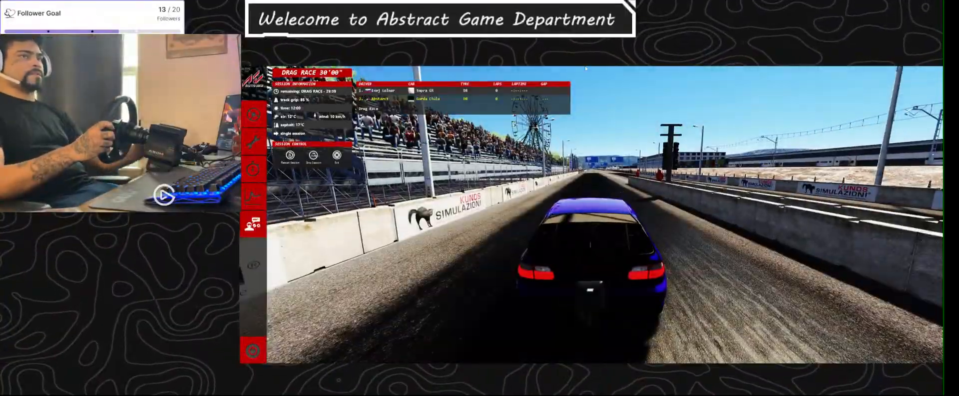
Step: Review the car's setup pages from tyres and electronics through dampers, generic and suspension, returning to the track in between
click(253, 142)
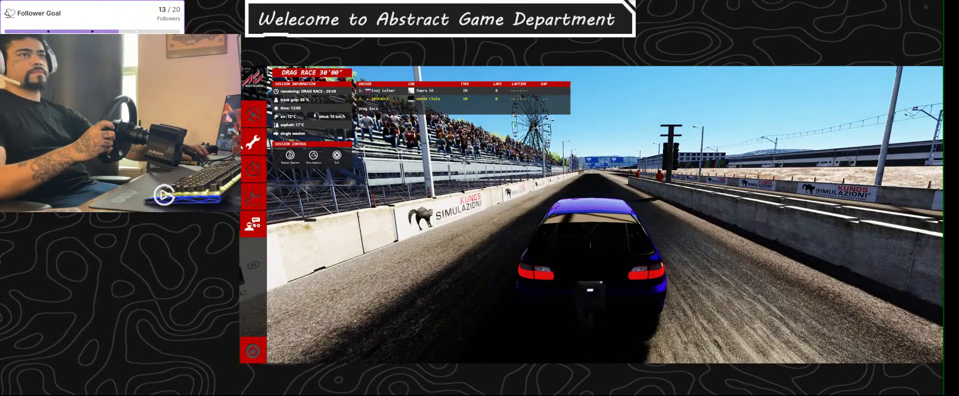
click(465, 71)
click(469, 72)
click(373, 73)
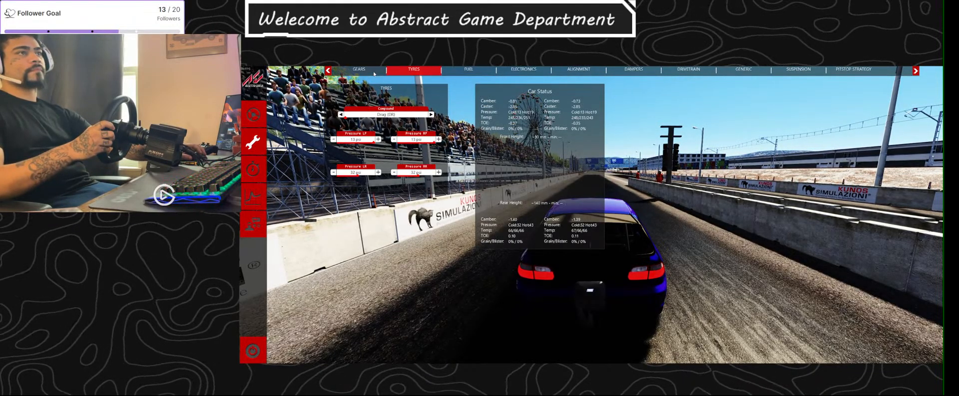
click(475, 74)
click(466, 75)
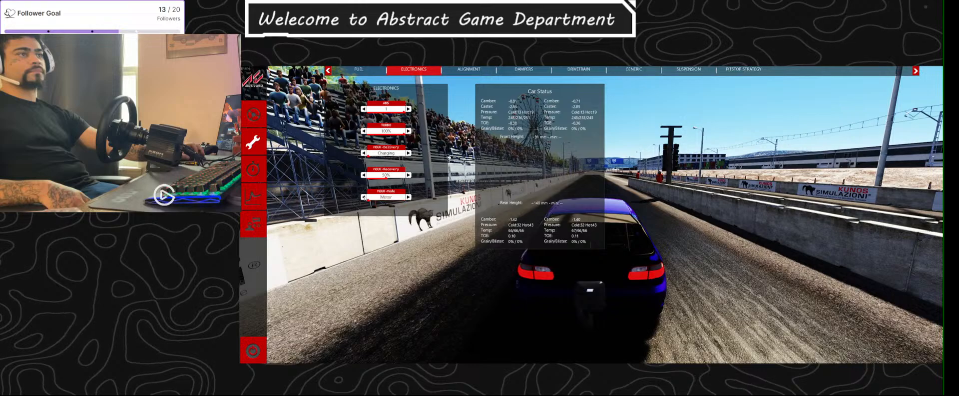
click(479, 71)
click(452, 69)
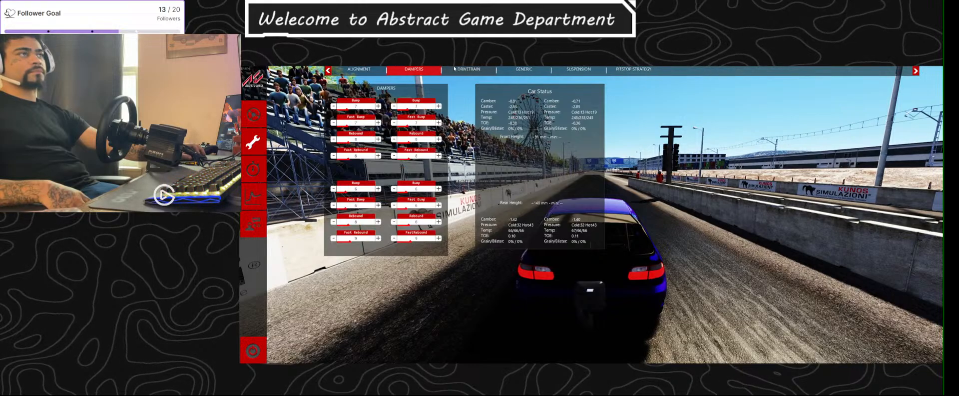
click(455, 69)
click(457, 69)
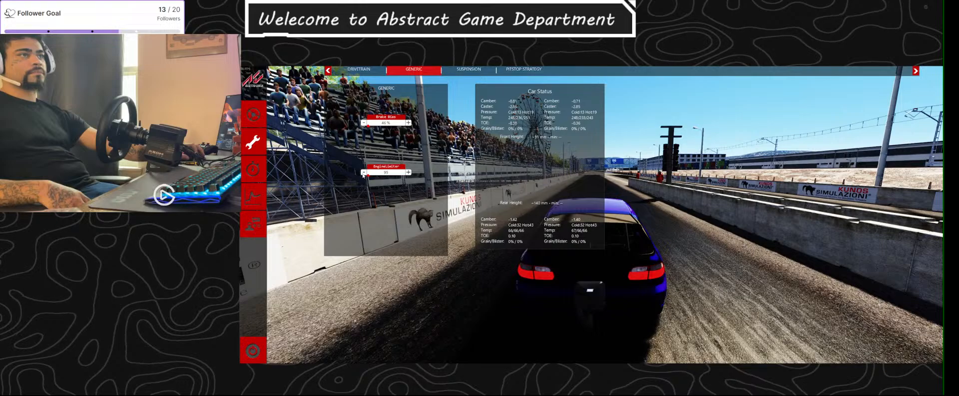
click(482, 72)
click(260, 118)
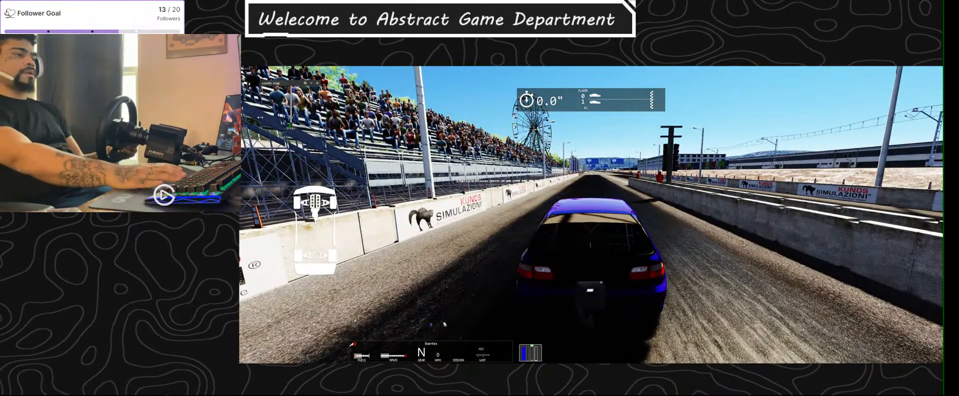
key(shift)
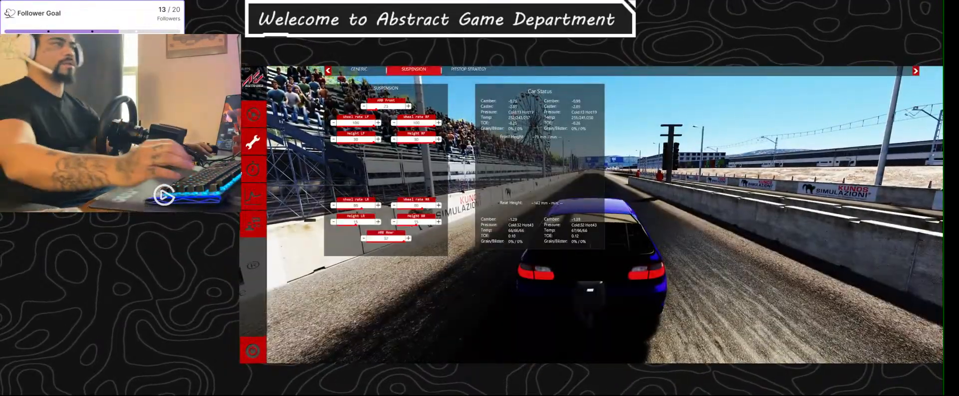
Step: Switch to the race launcher and browse the car selector's categories, full list, favourites and DLCs, opening the Mods group
key(alt+Tab)
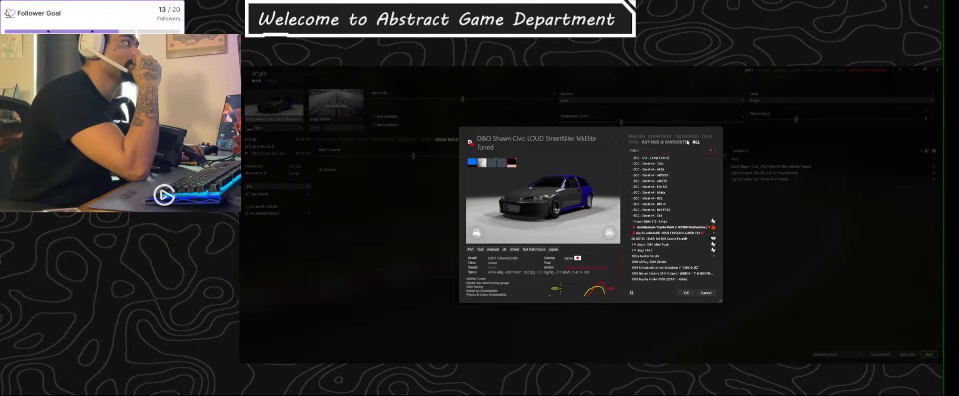
click(687, 137)
click(660, 137)
click(683, 137)
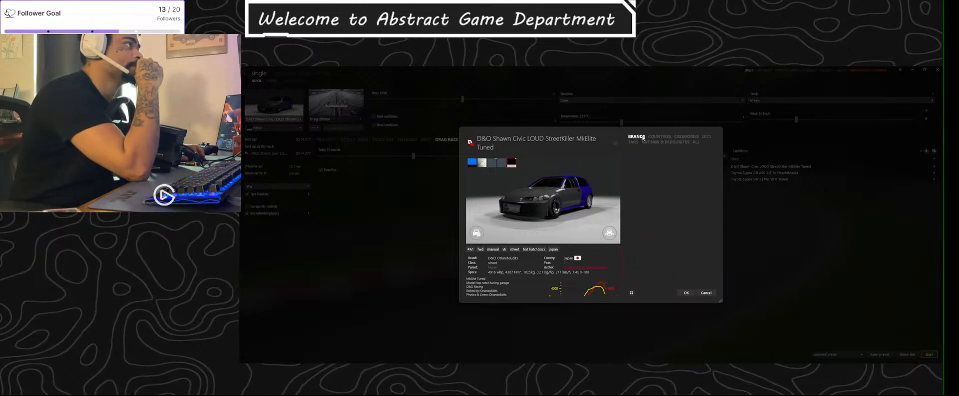
scroll(692, 229, down, 3)
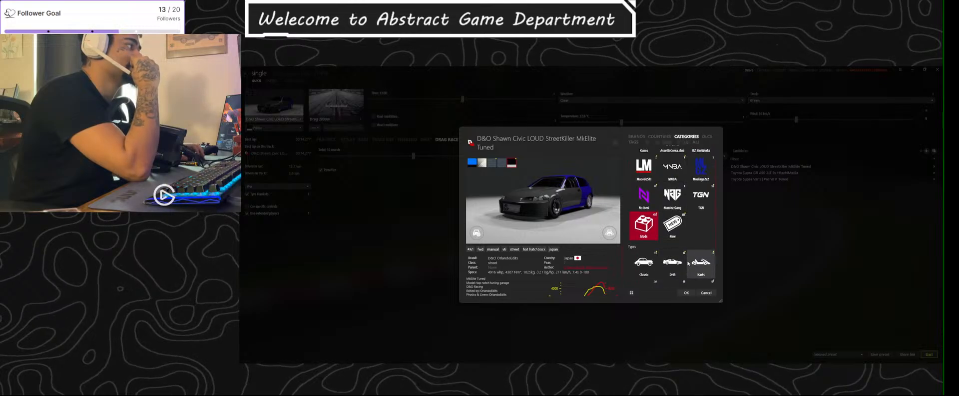
scroll(692, 228, down, 1)
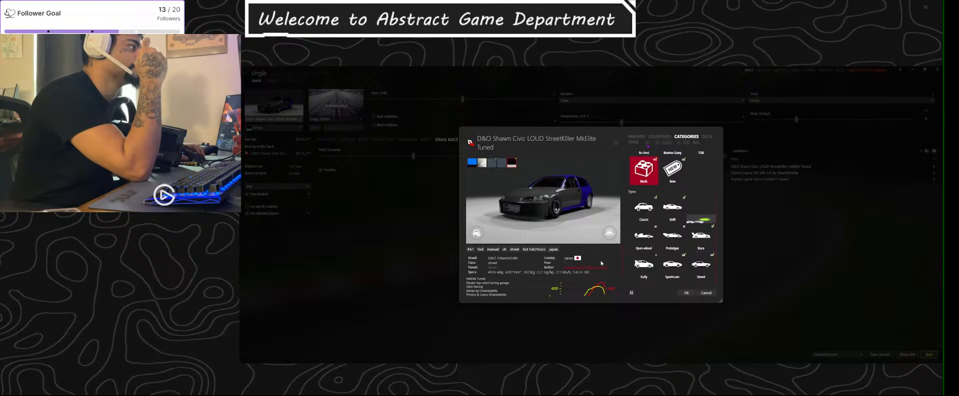
scroll(684, 262, up, 1)
scroll(684, 262, up, 2)
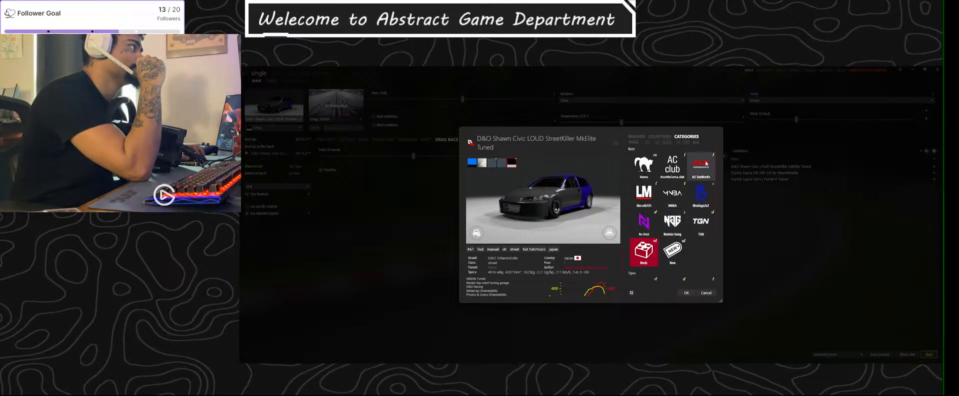
click(695, 143)
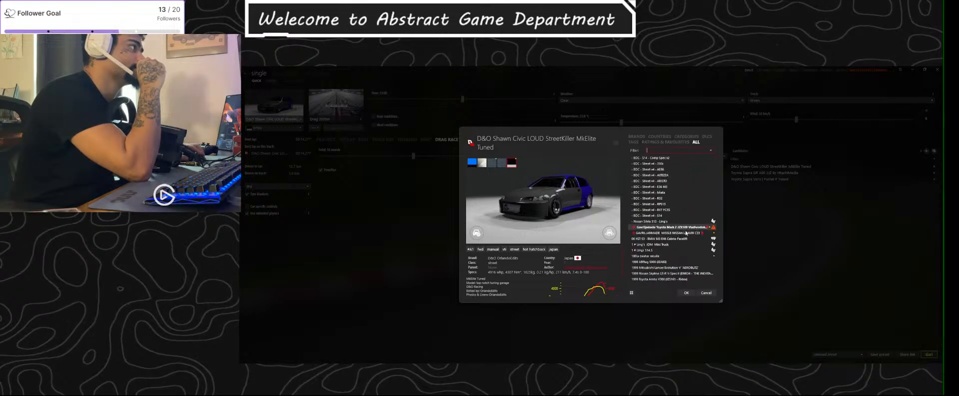
click(674, 142)
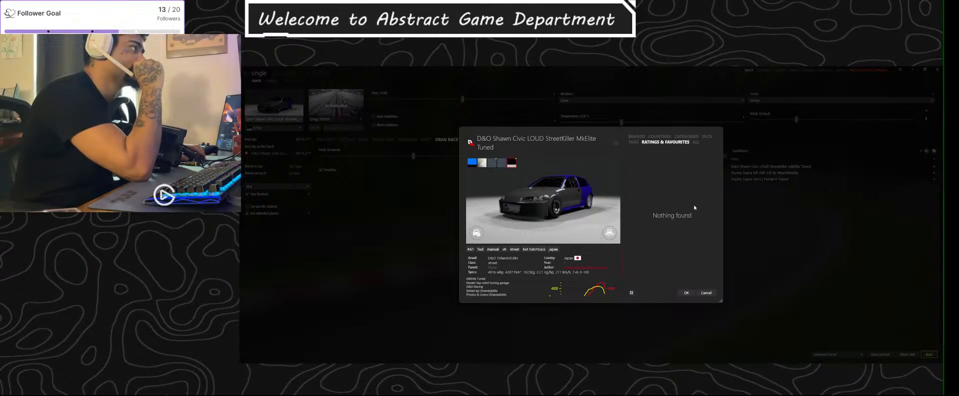
click(707, 136)
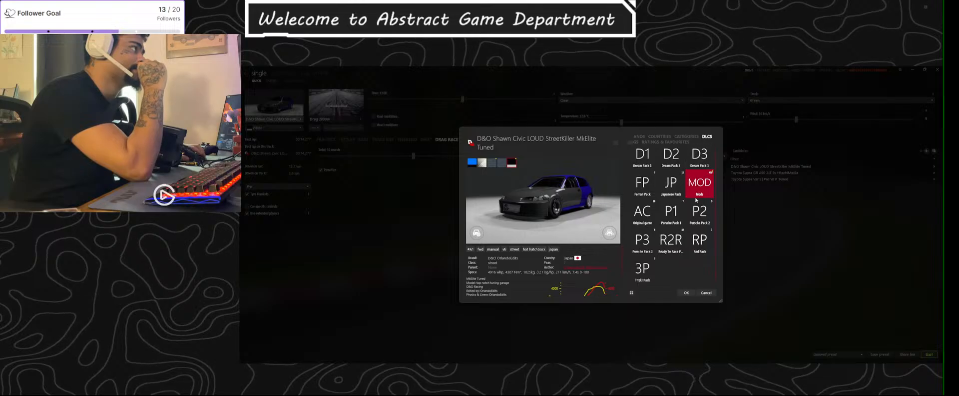
click(698, 197)
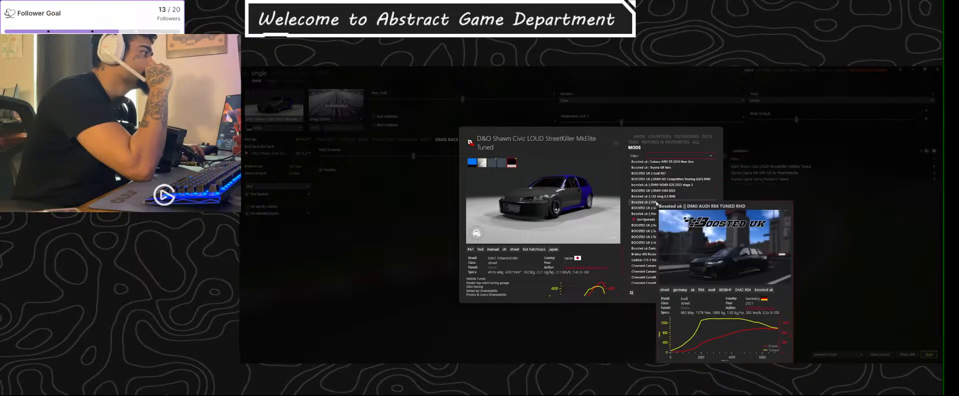
Step: Preview the DMO Audi RS6 Tuned, choose the BOOSTED UK Toyota Supra as the car, and close the drag race results
click(657, 202)
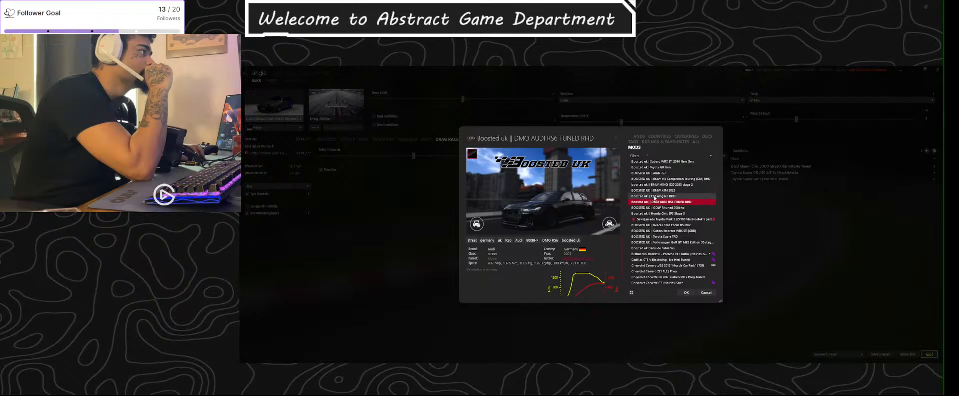
mouse_move(655, 197)
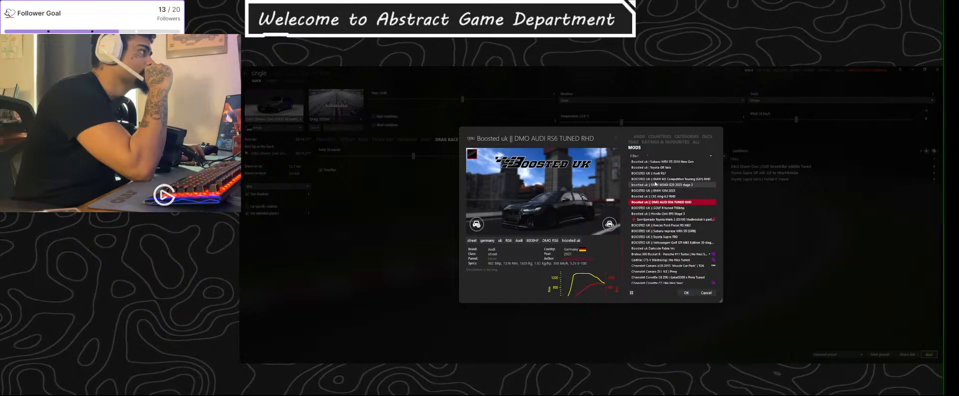
mouse_move(652, 169)
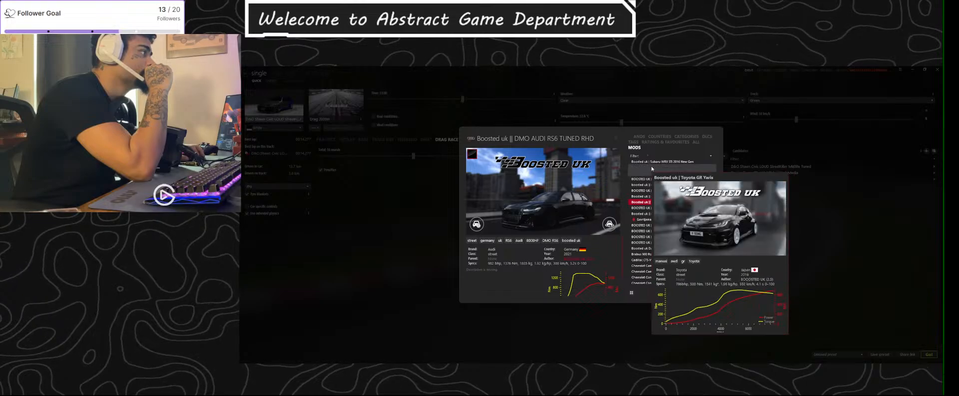
scroll(652, 172, down, 3)
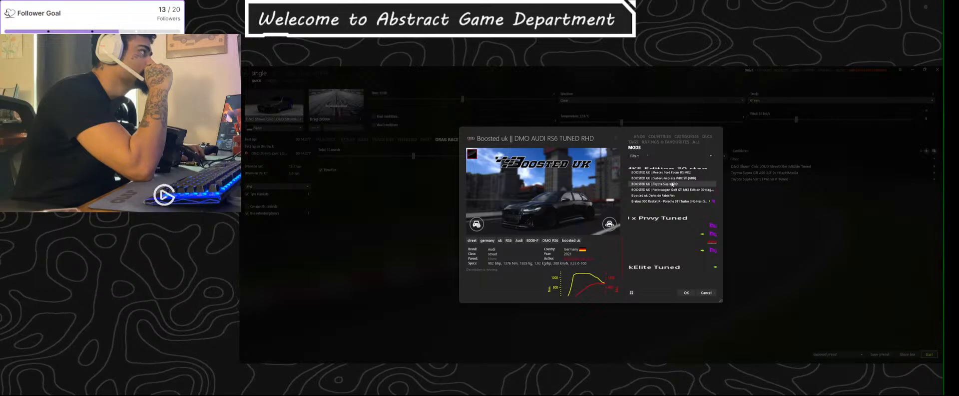
double_click(672, 184)
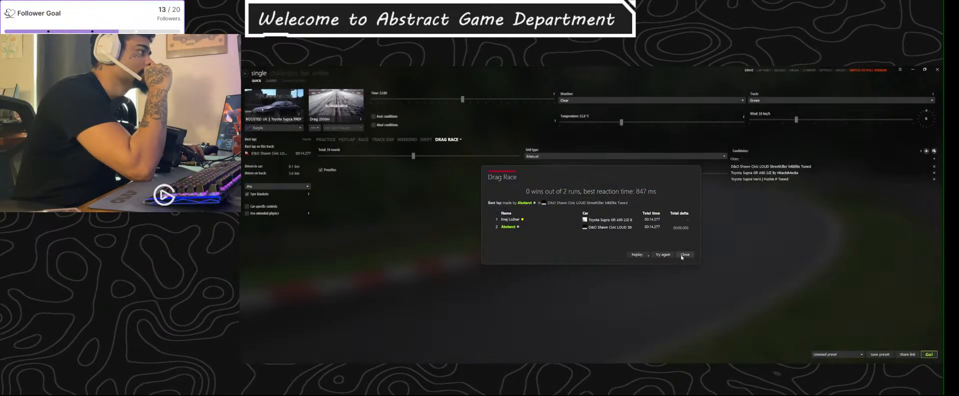
click(685, 253)
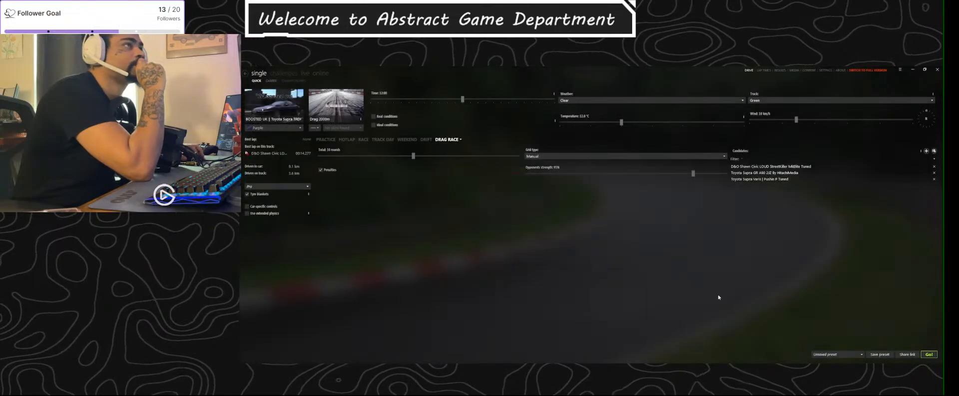
Step: Launch the drag race with the Toyota Supra and take the car onto the track
click(925, 355)
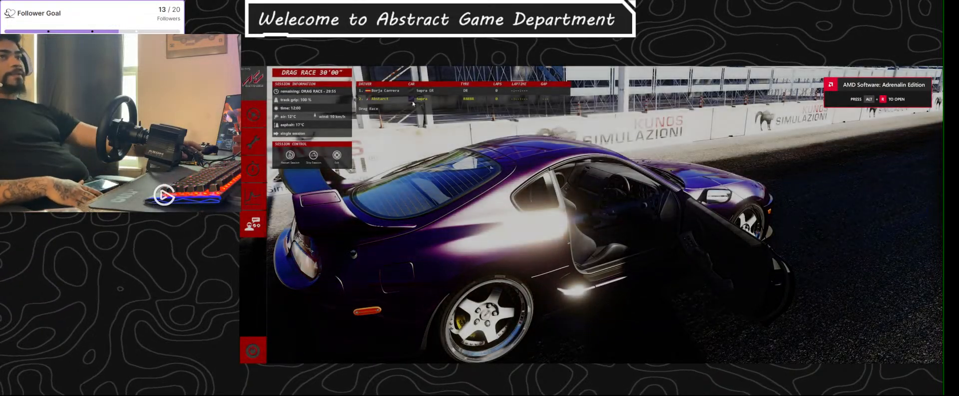
click(253, 116)
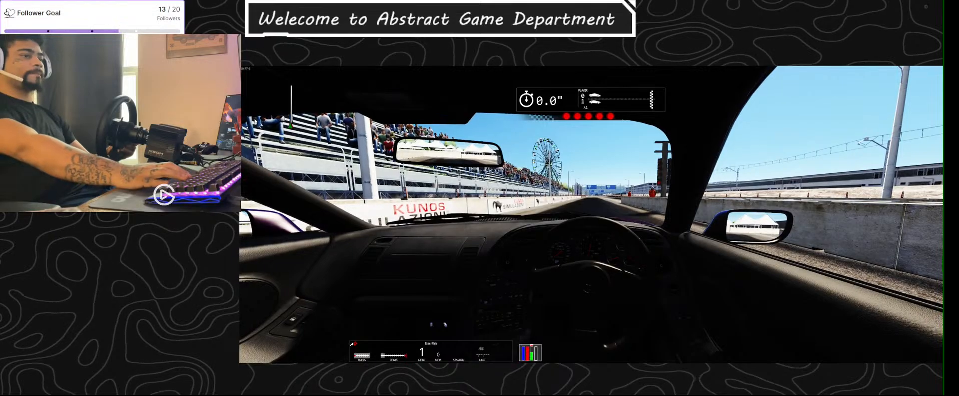
key(ctrl+o)
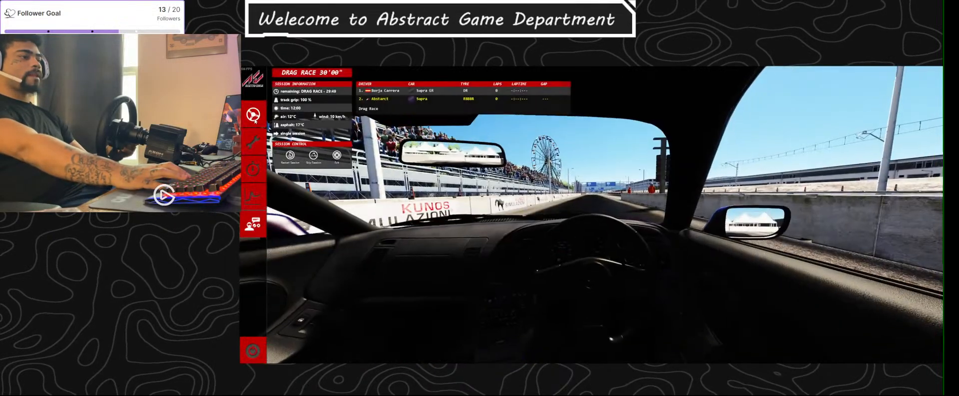
key(ctrl+y)
key(0)
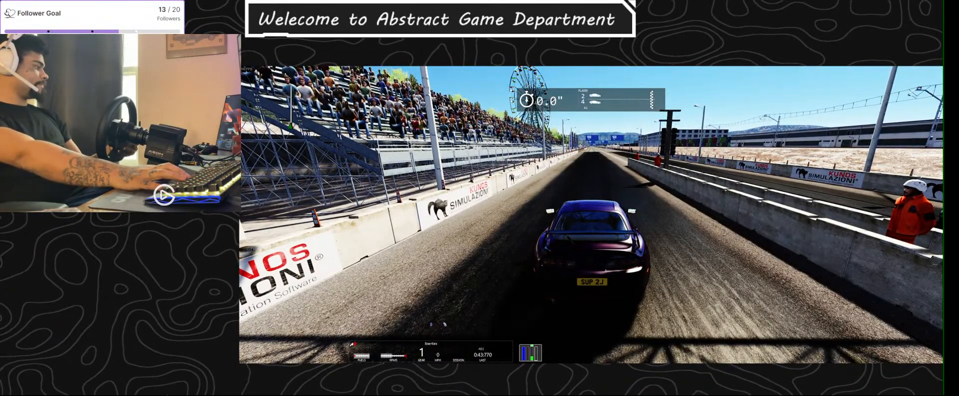
Step: View the Supra from the side camera, return to the rear chase view, and pause and resume the session
key(F6)
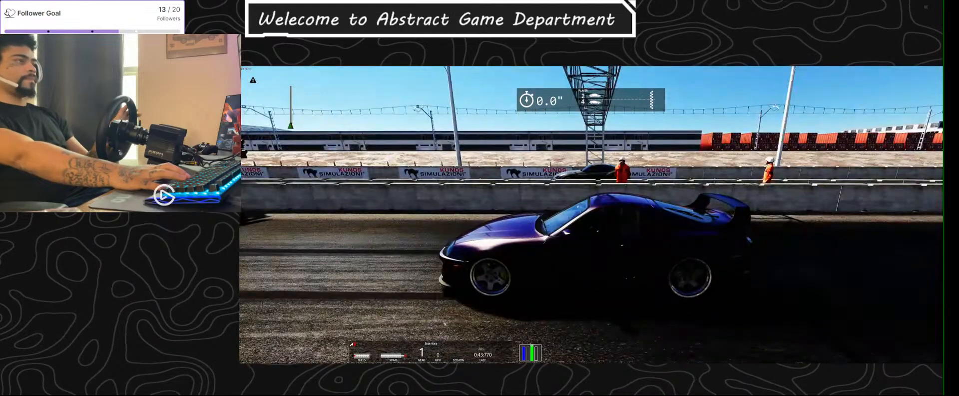
key(F1)
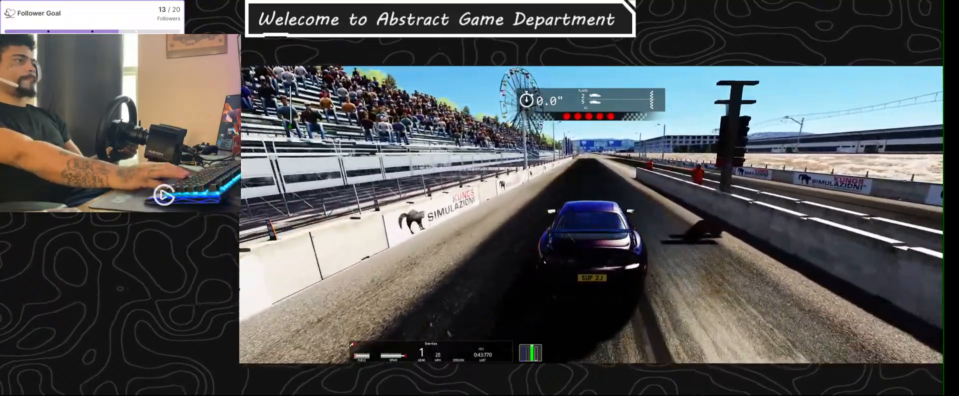
key(Escape)
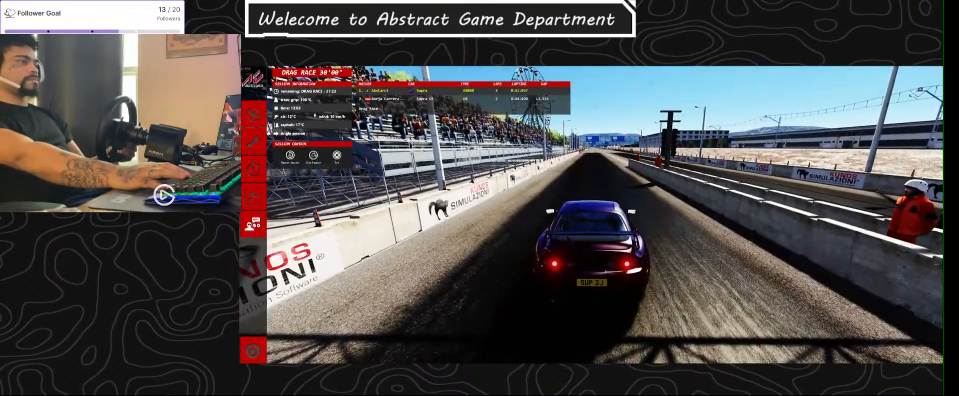
key(Escape)
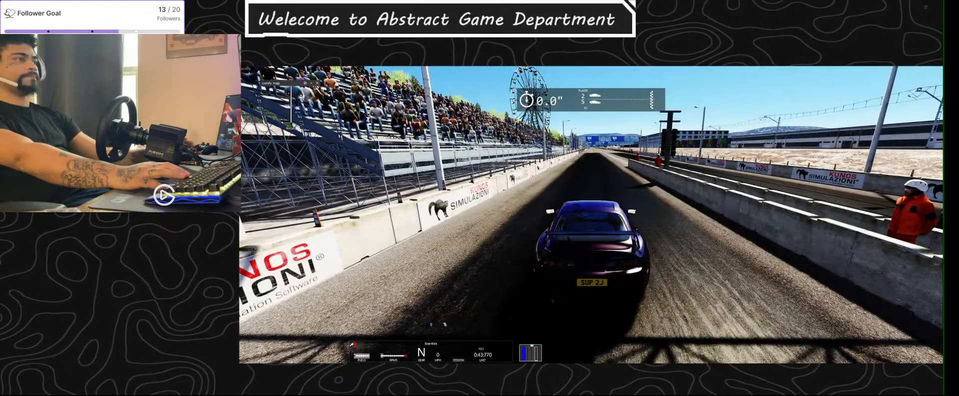